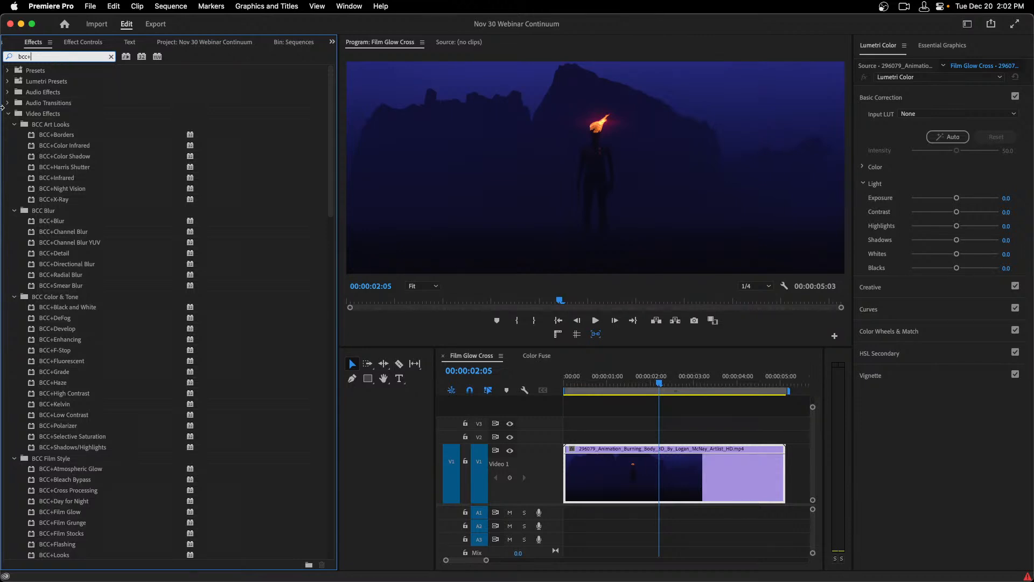
Apply the BCC+Film Glow effect to the burning body clip on the V1 track and launch its FX Editor
left_click_drag(329, 175, 331, 234)
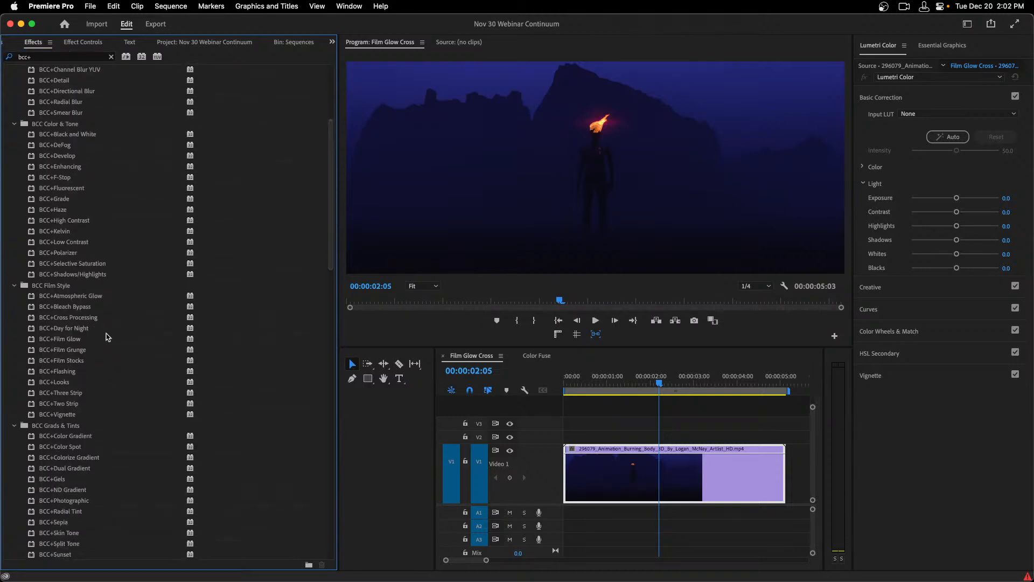
left_click(72, 341)
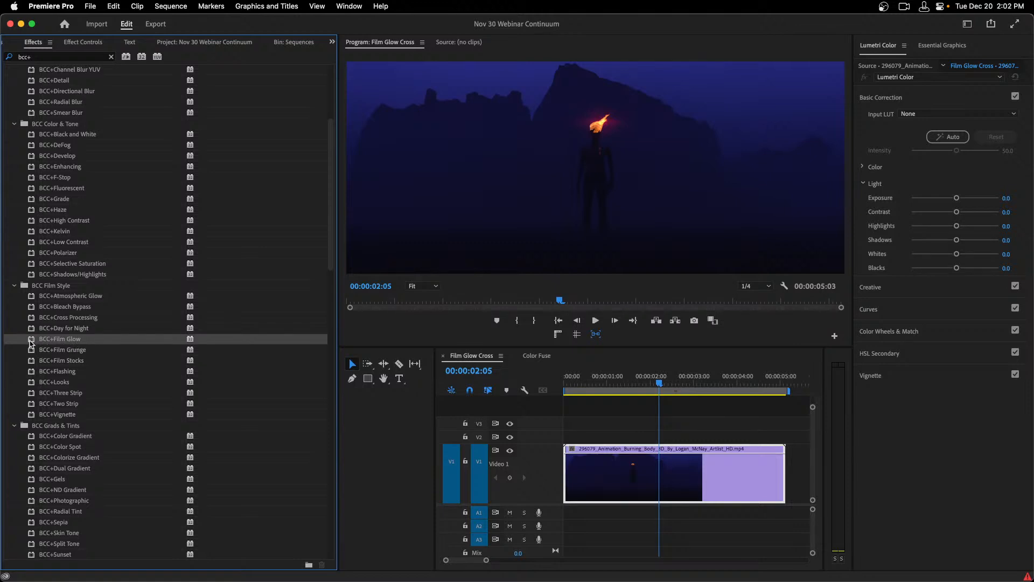
left_click_drag(31, 343, 639, 473)
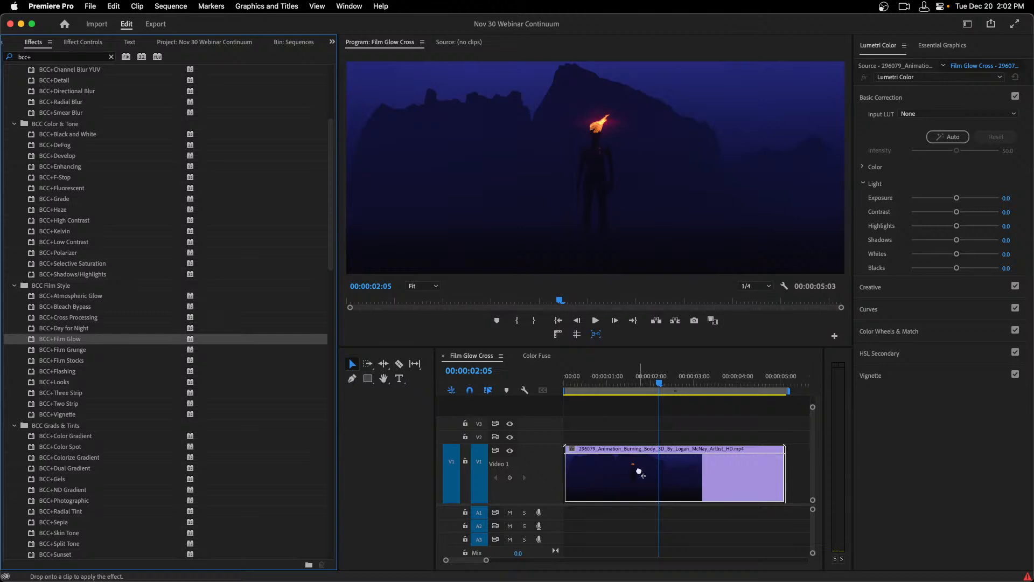
left_click_drag(638, 473, 639, 474)
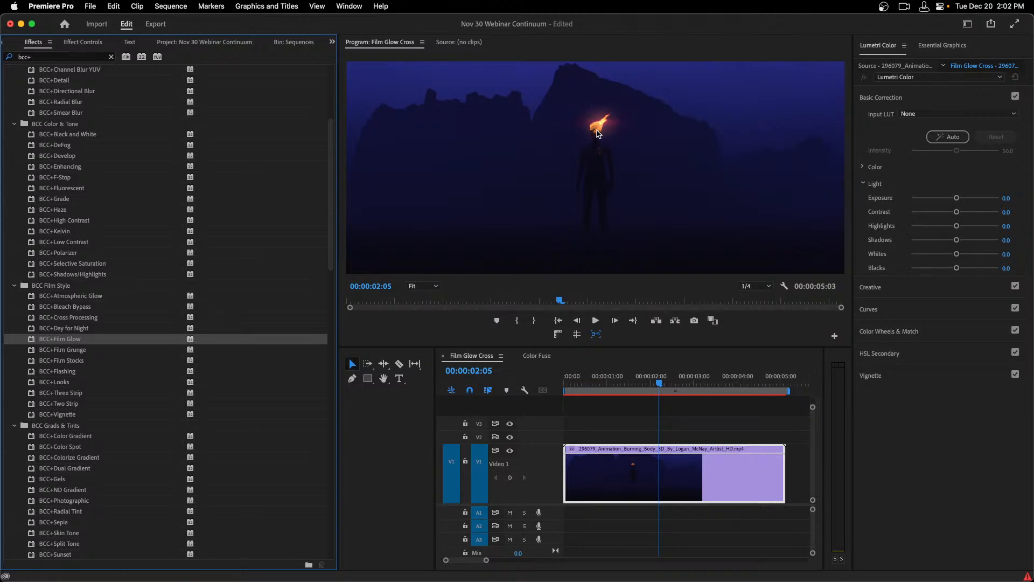
key("shift+5")
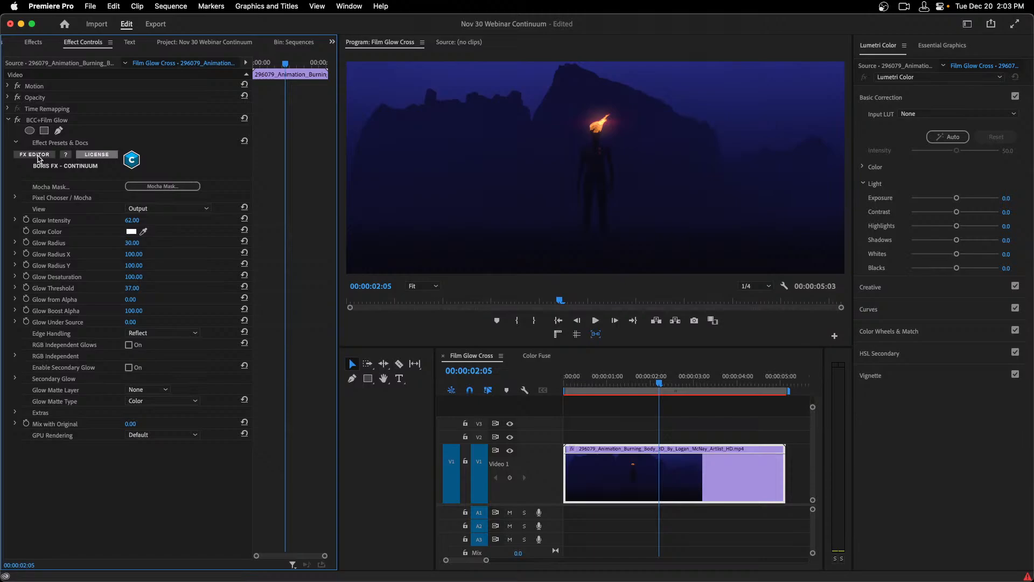
left_click(35, 155)
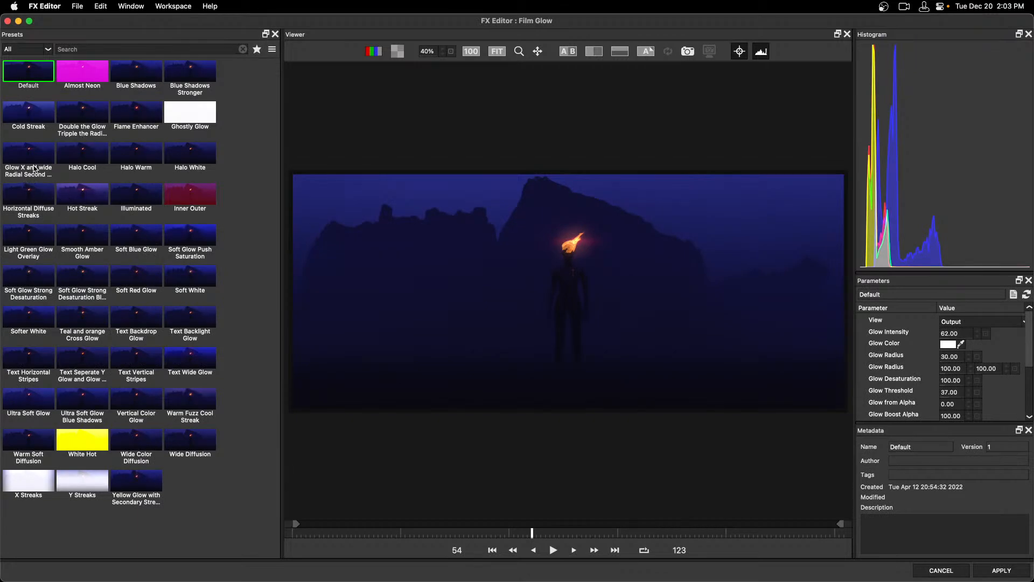
Preview several Film Glow presets on the clip, including Hot Streak, Soft Red Glow, Text Backlight Glow and Text Horizontal Stripes
left_click(84, 198)
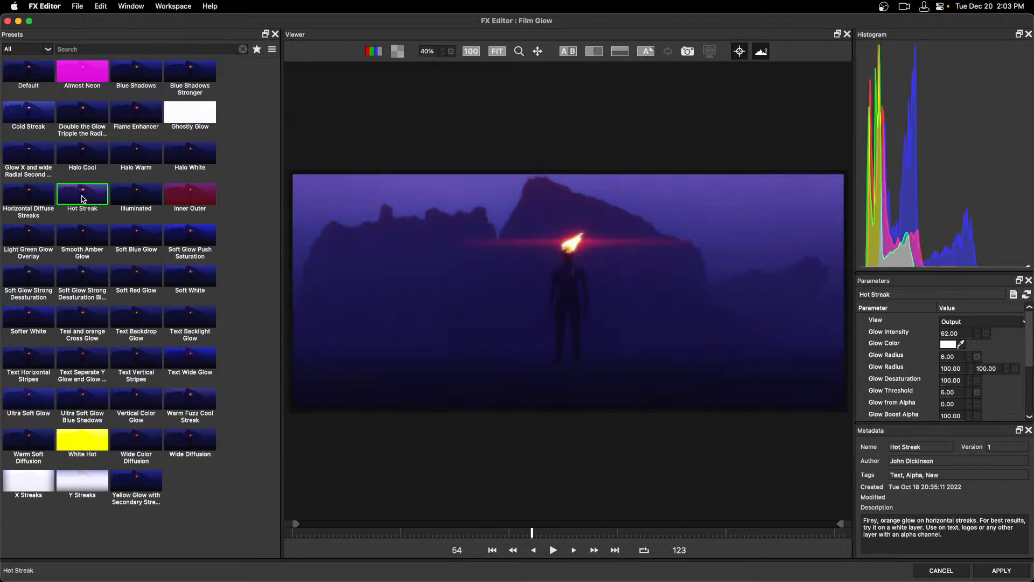
left_click(149, 279)
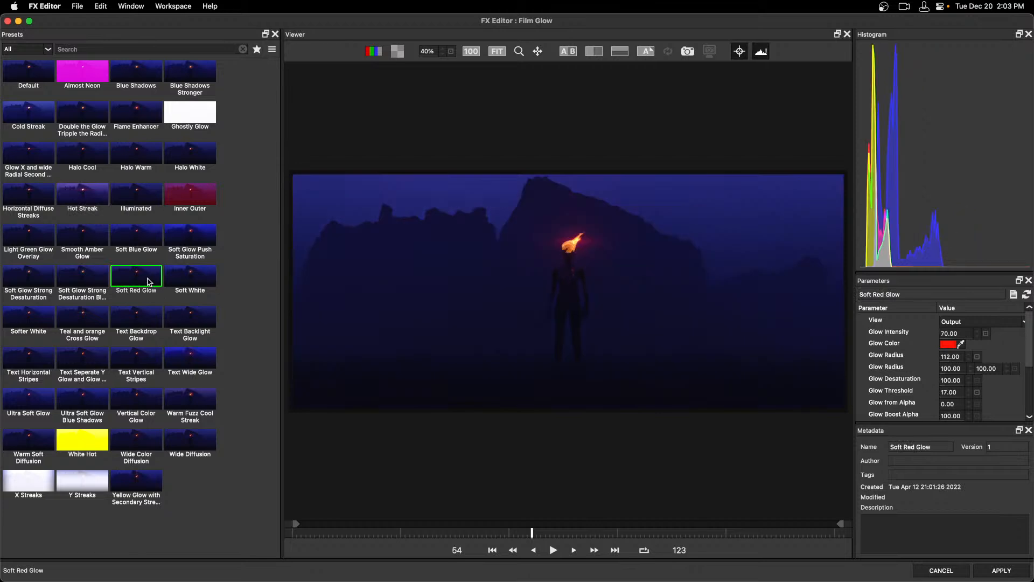
left_click(188, 283)
left_click(188, 326)
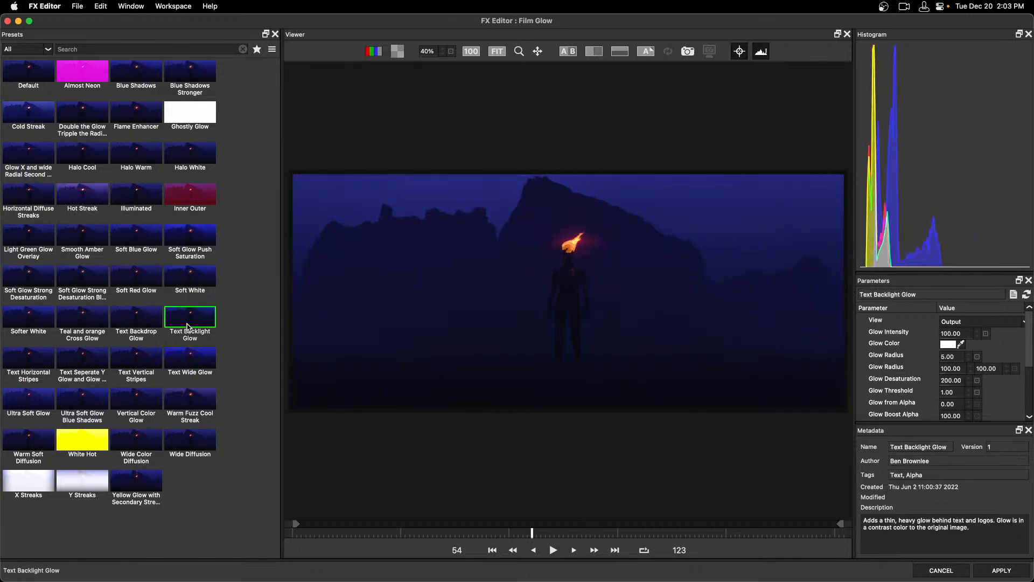
left_click(190, 355)
left_click(140, 360)
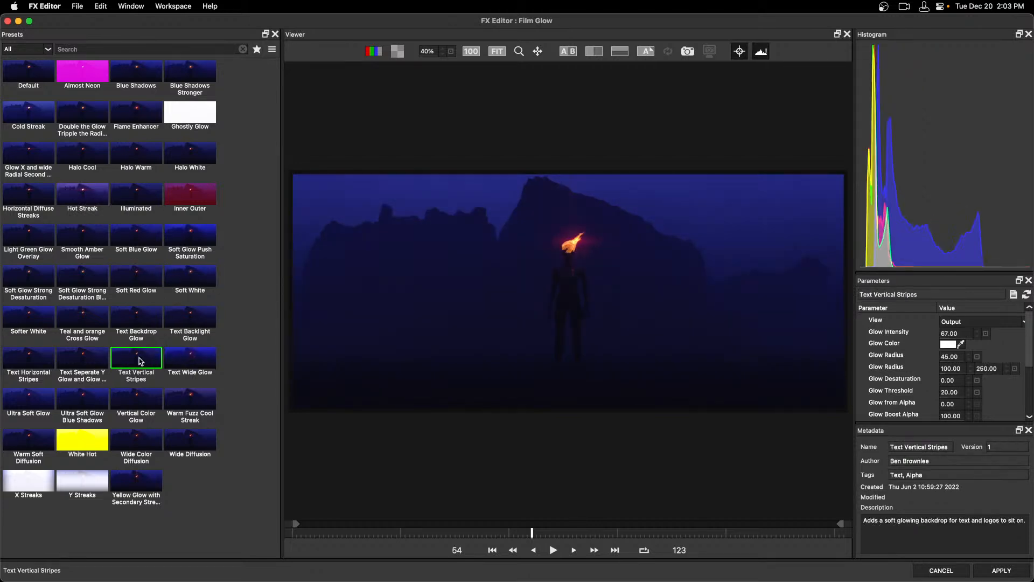
left_click(96, 353)
left_click(39, 354)
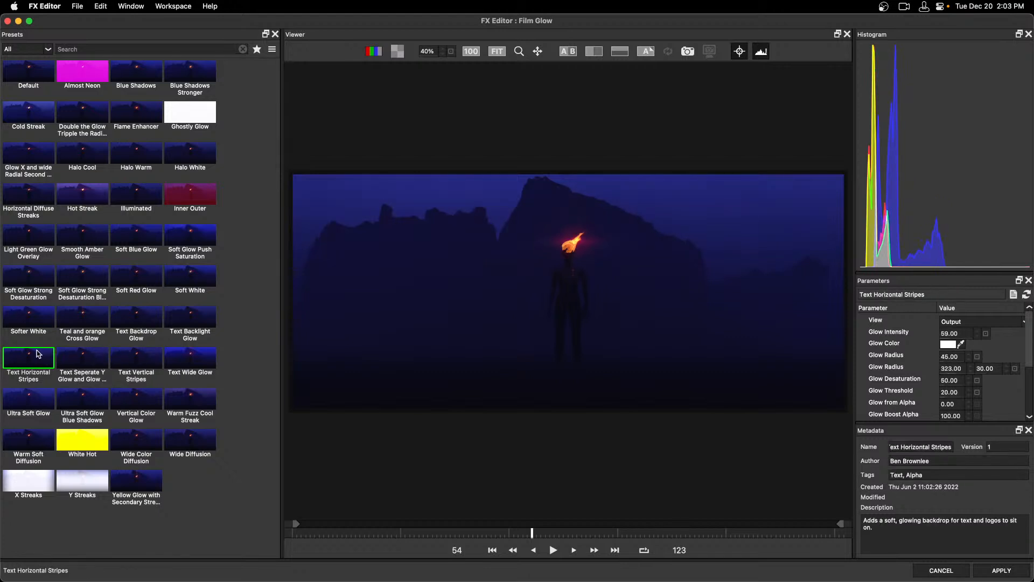
Filter the presets to the New category, compare a few of them and choose Hot Streak
left_click(31, 53)
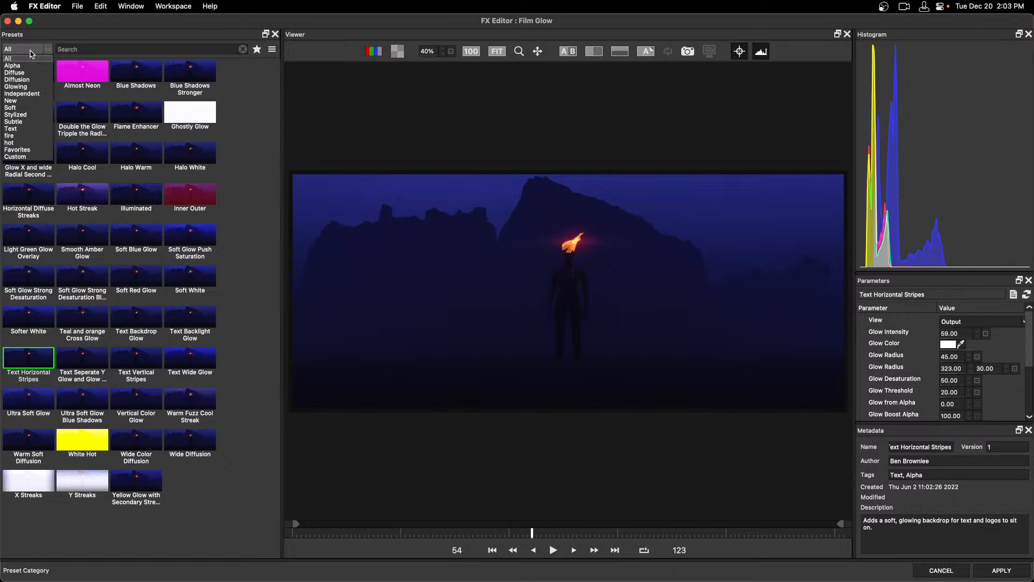
left_click(11, 101)
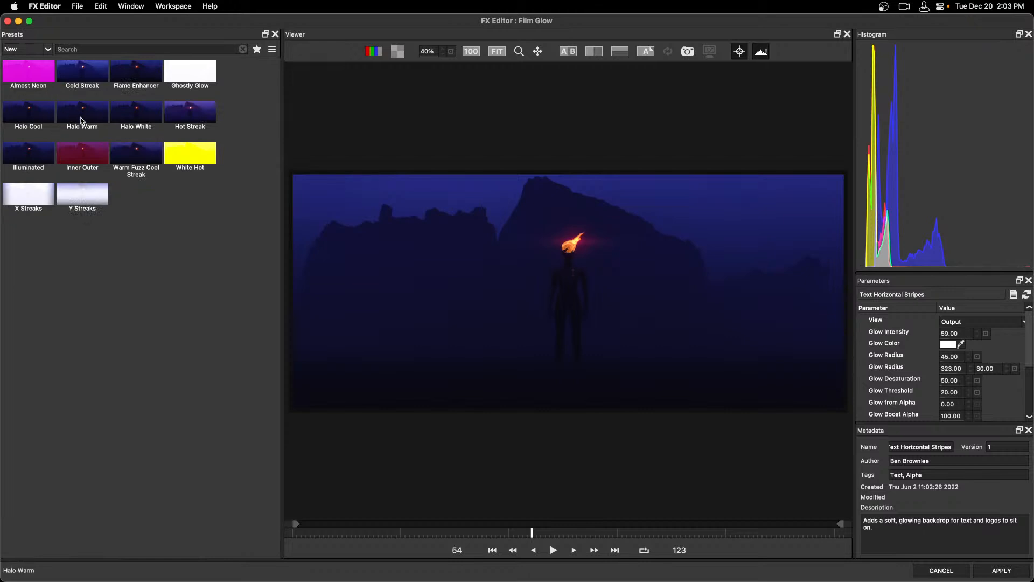
left_click(131, 117)
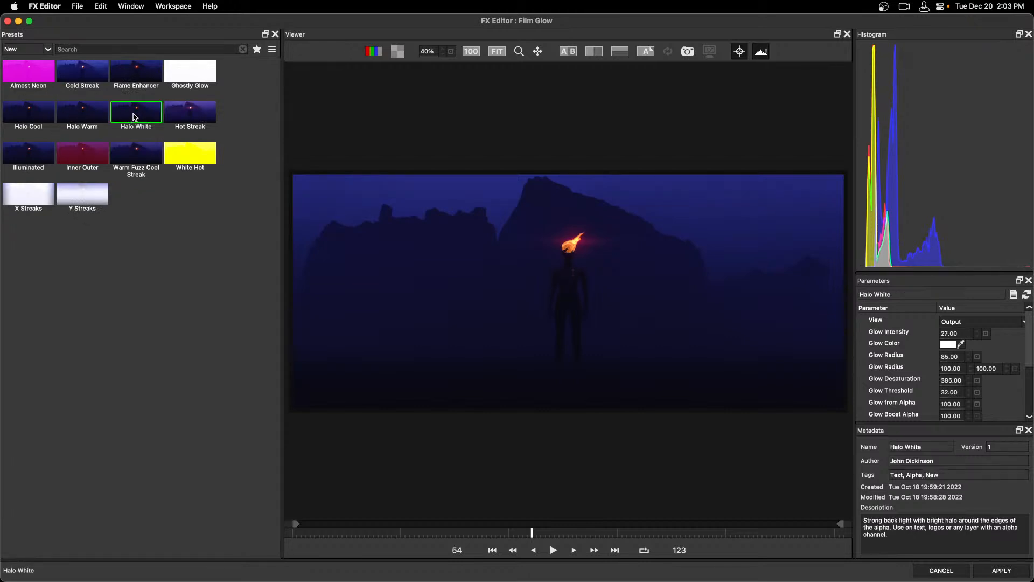
key("Right")
left_click(137, 158)
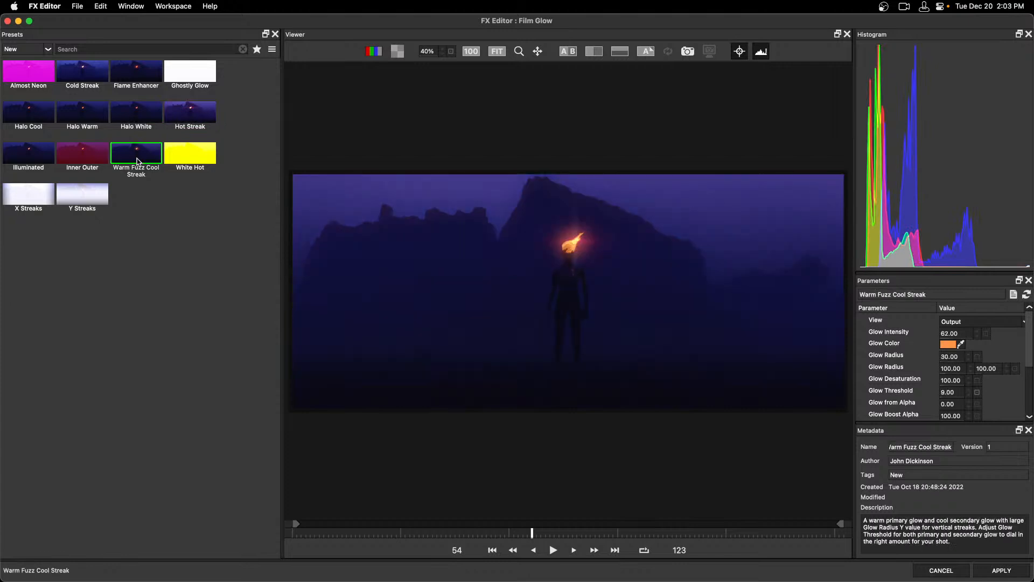
left_click(139, 115)
left_click(194, 117)
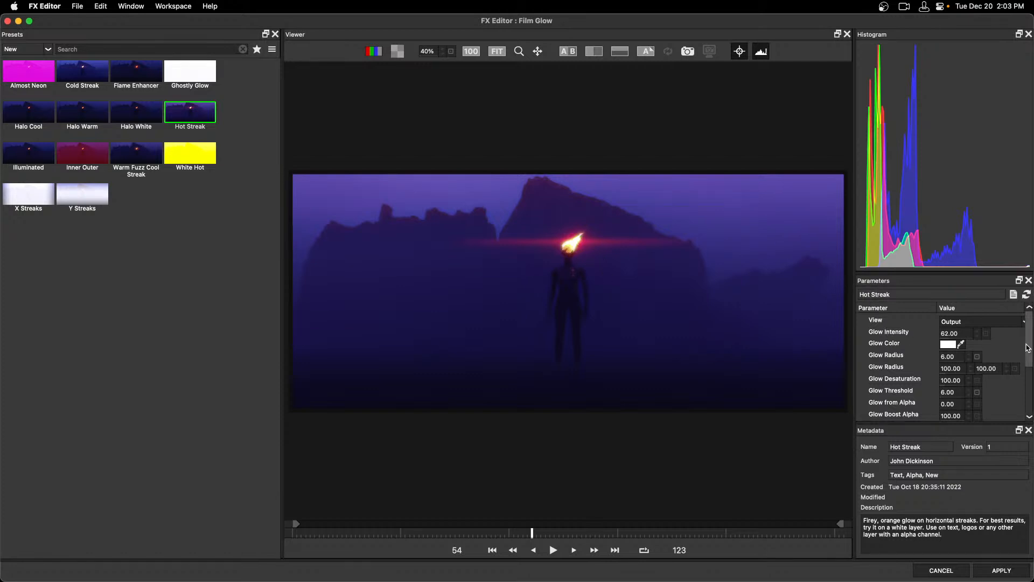
Compare the Hot Streak look with the secondary glow disabled and enabled, leaving it enabled
left_click_drag(1027, 349, 1029, 393)
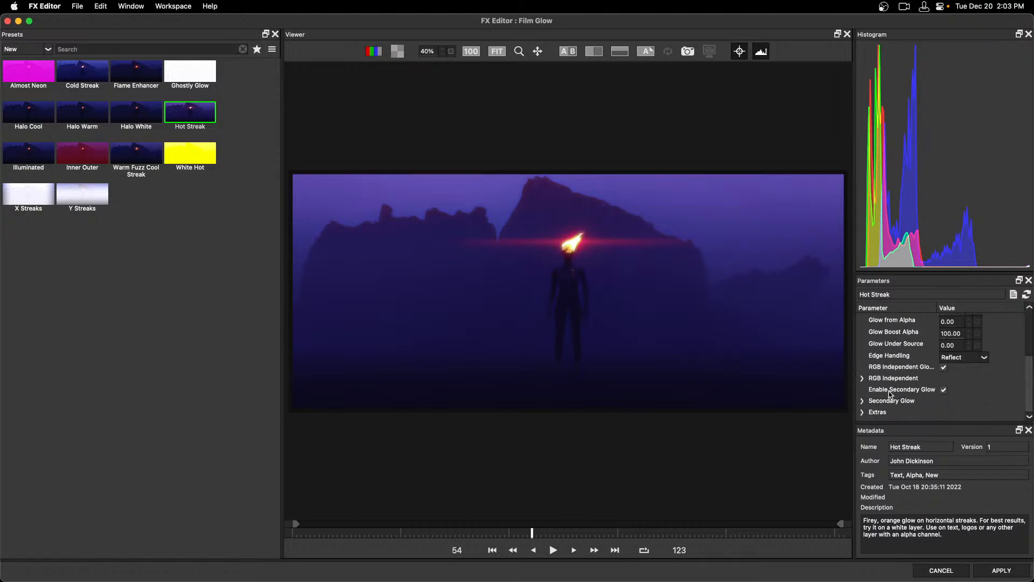
left_click(943, 390)
left_click(943, 390)
Set the secondary glow's Glow Intensity to 15 and enable Link Glow Intensity
left_click(862, 401)
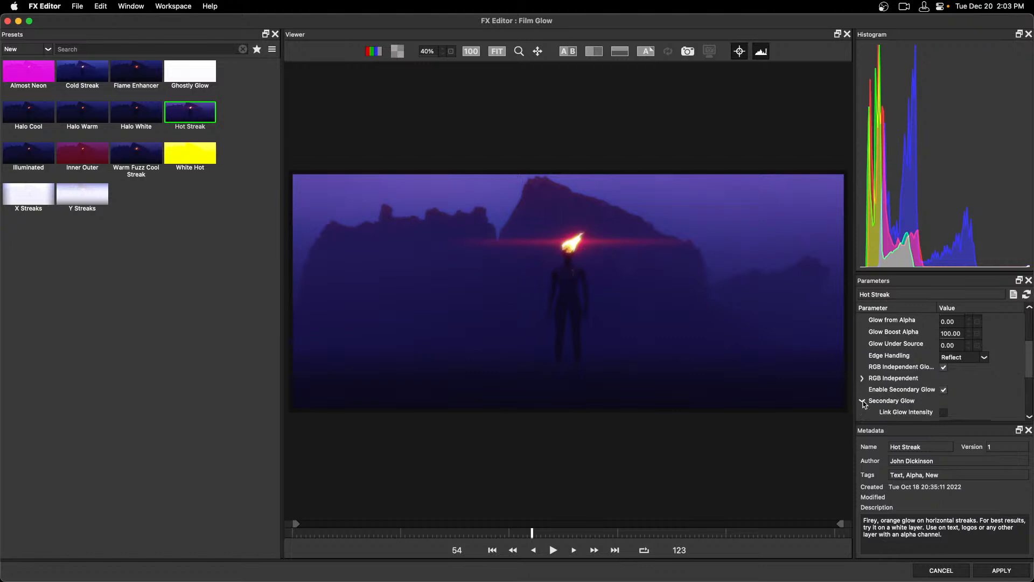
left_click_drag(1031, 368, 1031, 392)
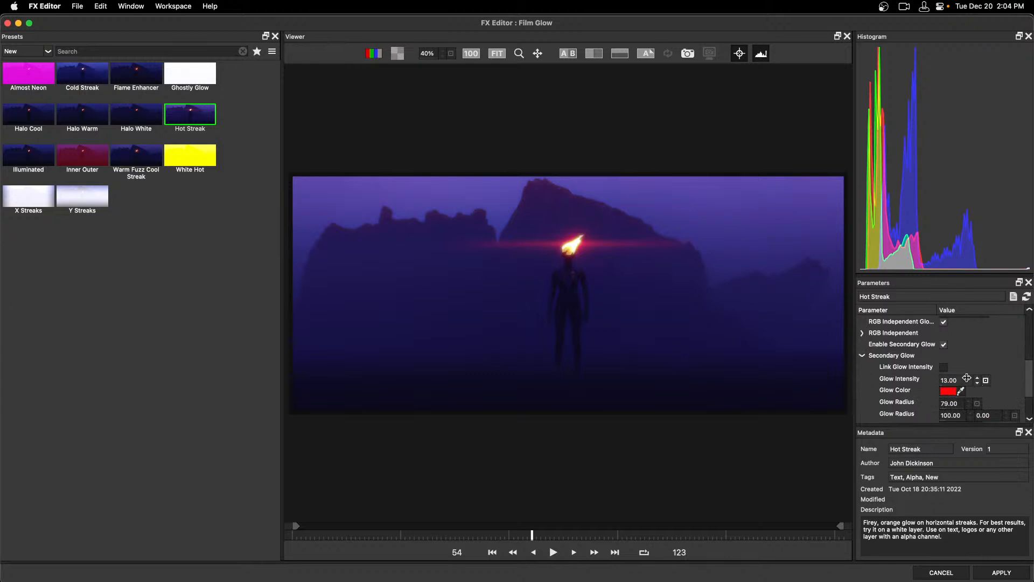
left_click_drag(949, 379, 954, 379)
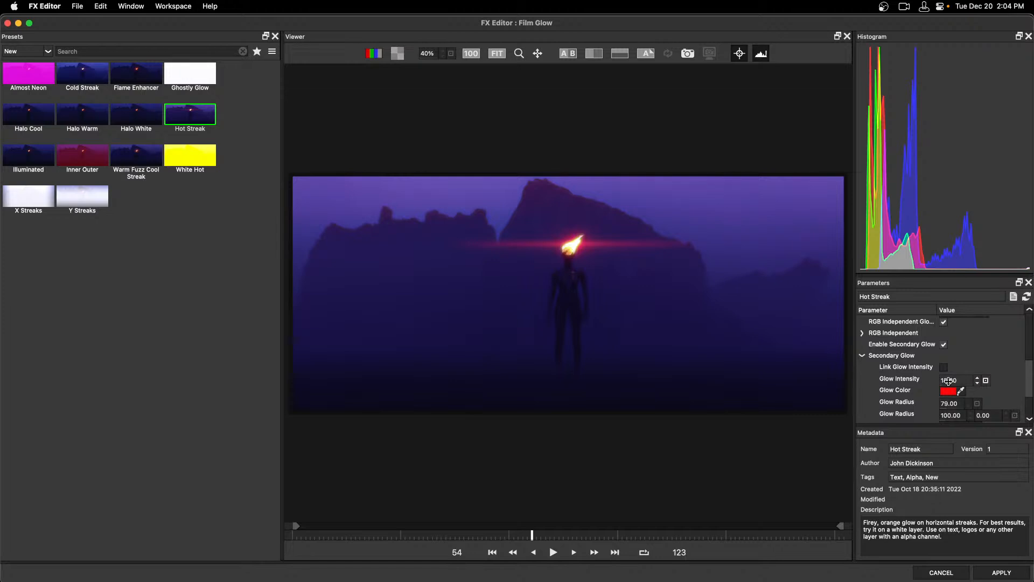
left_click_drag(961, 380, 950, 380)
left_click(944, 369)
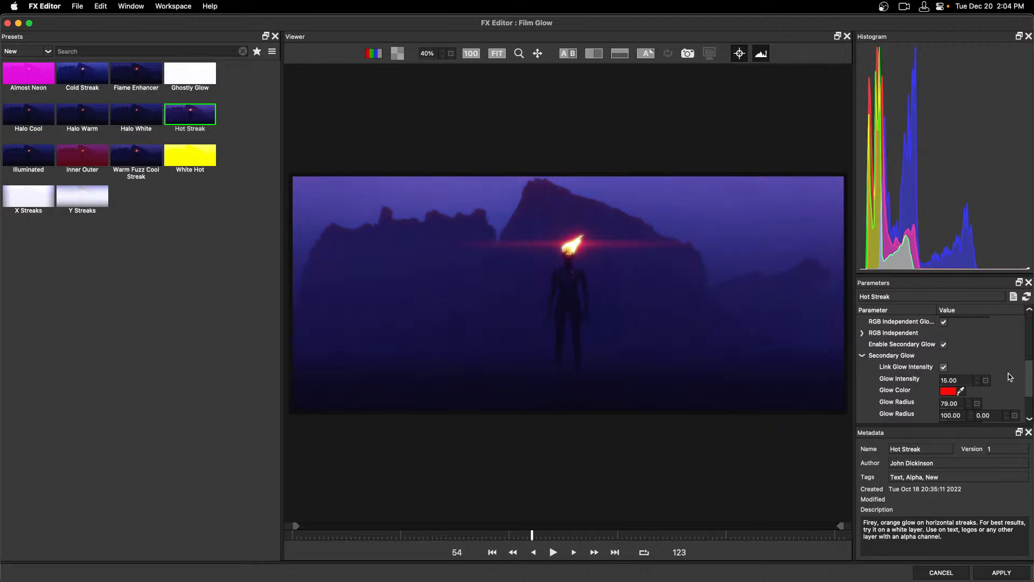
Raise the primary Glow Intensity to 104
right_click(1030, 380)
left_click(1028, 368)
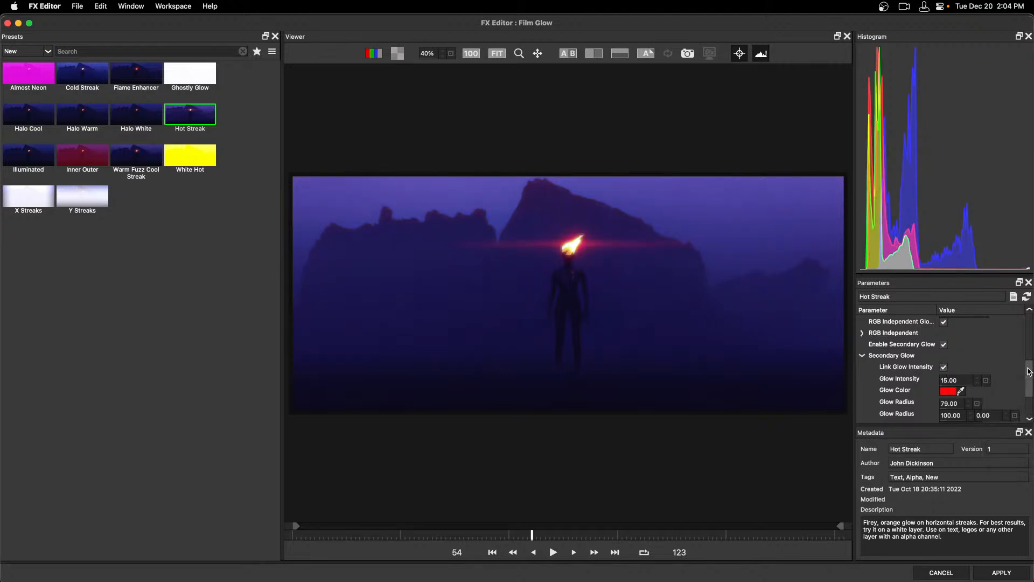
left_click_drag(1028, 367, 1026, 315)
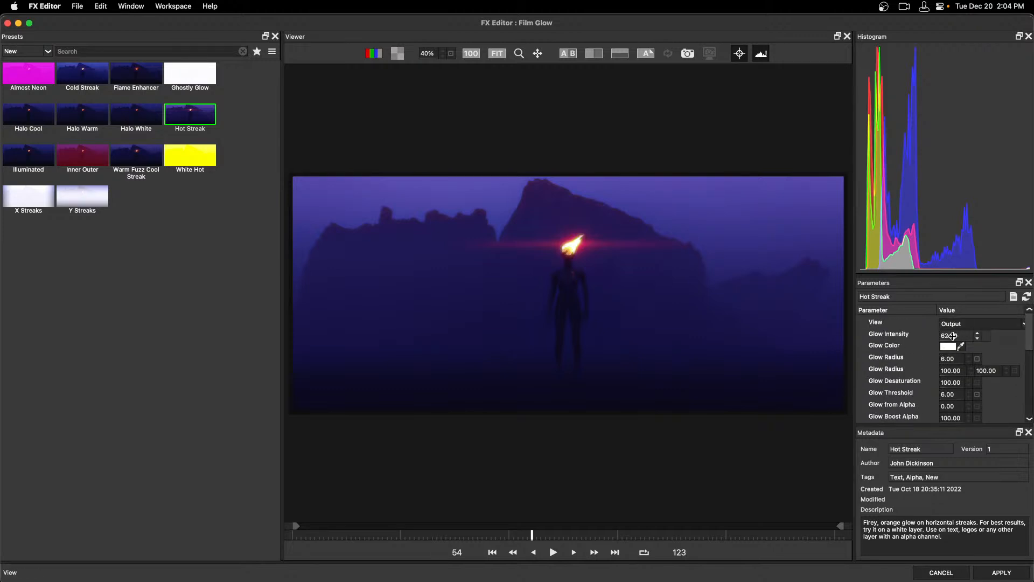
mouse_move(951, 336)
left_mouse_down()
mouse_move(977, 341)
mouse_move(950, 338)
left_mouse_up()
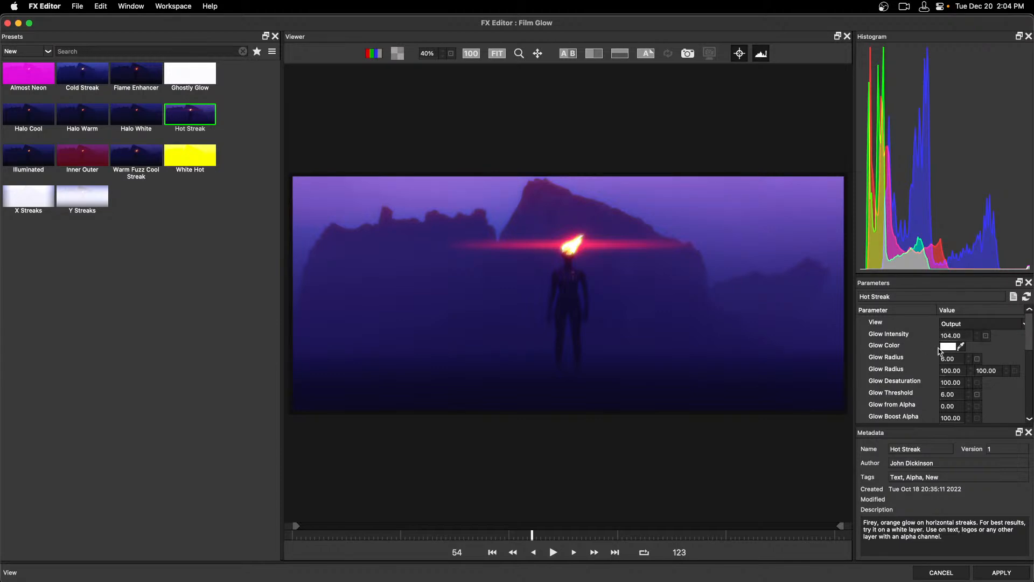
Set the primary Glow Color to yellow (FFEC00) and lower the Glow Threshold to 2
left_click(949, 346)
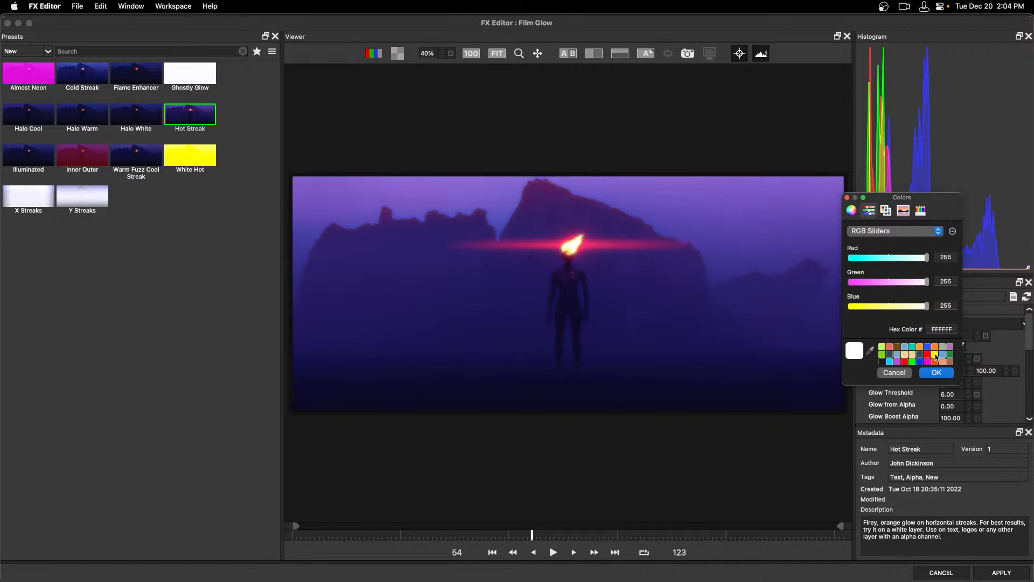
left_click(936, 354)
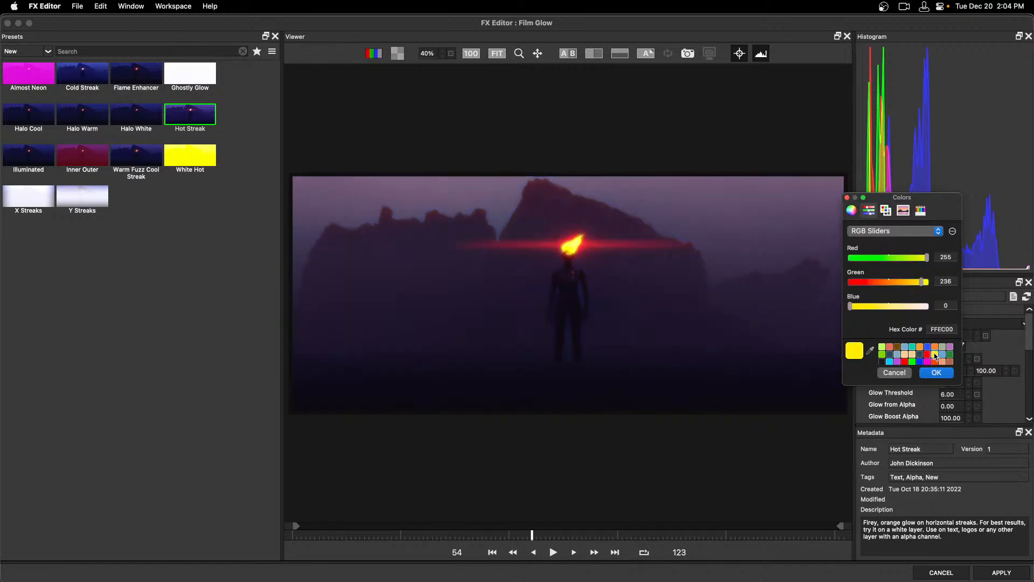
left_click(937, 372)
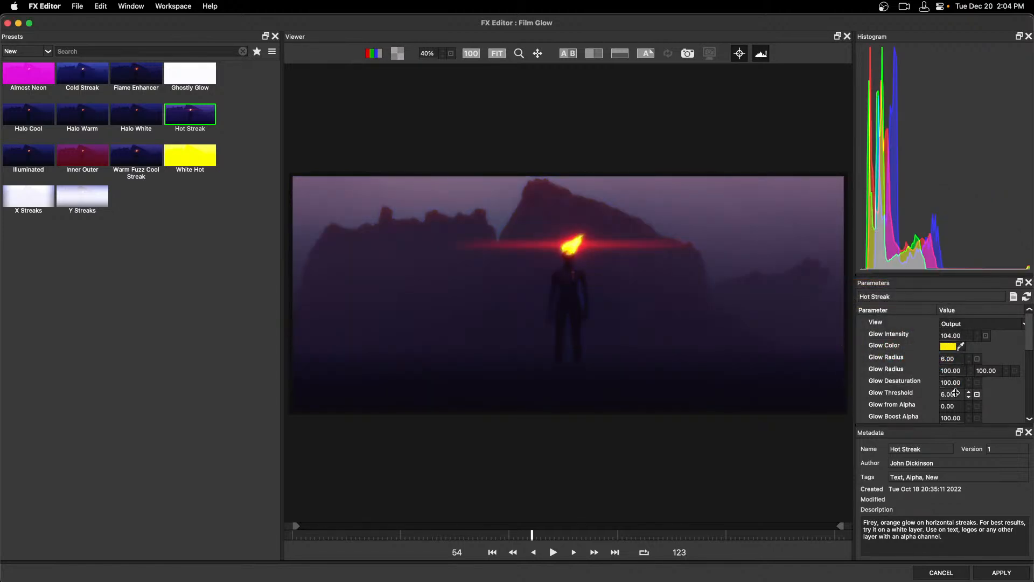
left_click_drag(955, 394, 941, 394)
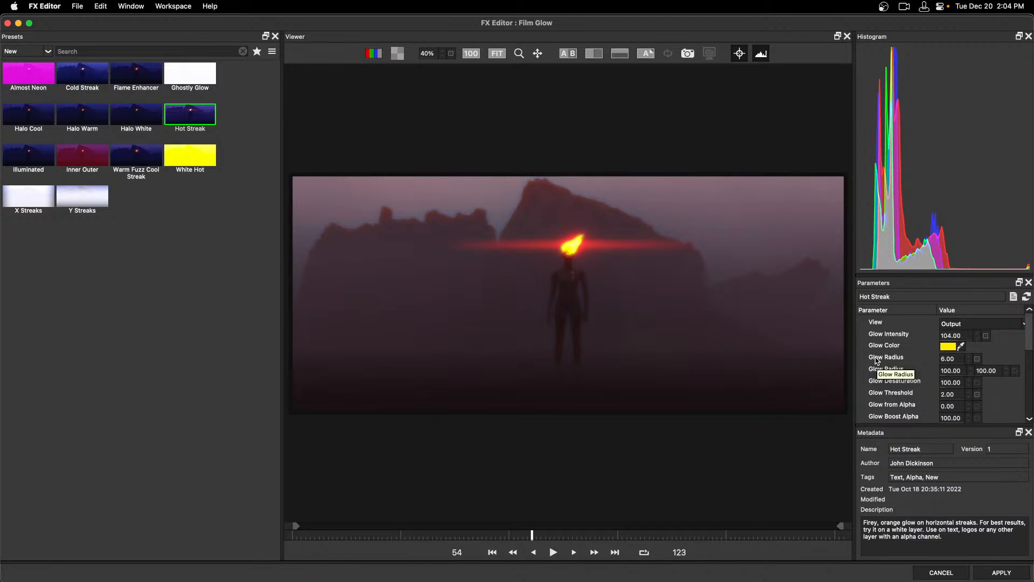
Save the adjusted settings as a new preset named "Secondary Glow" with the description "My Fav Glow"
left_click(1014, 297)
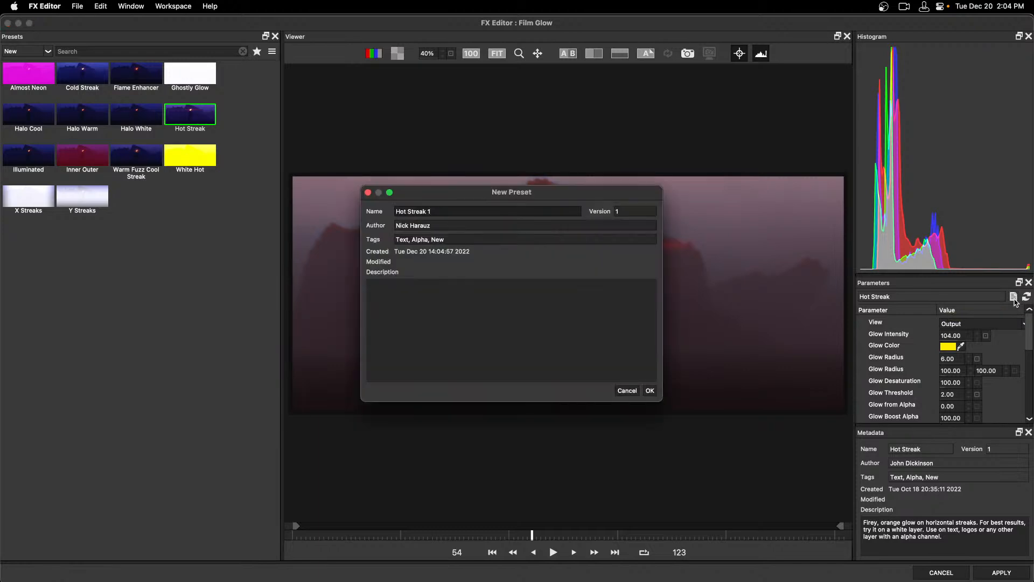
left_click_drag(558, 198, 592, 202)
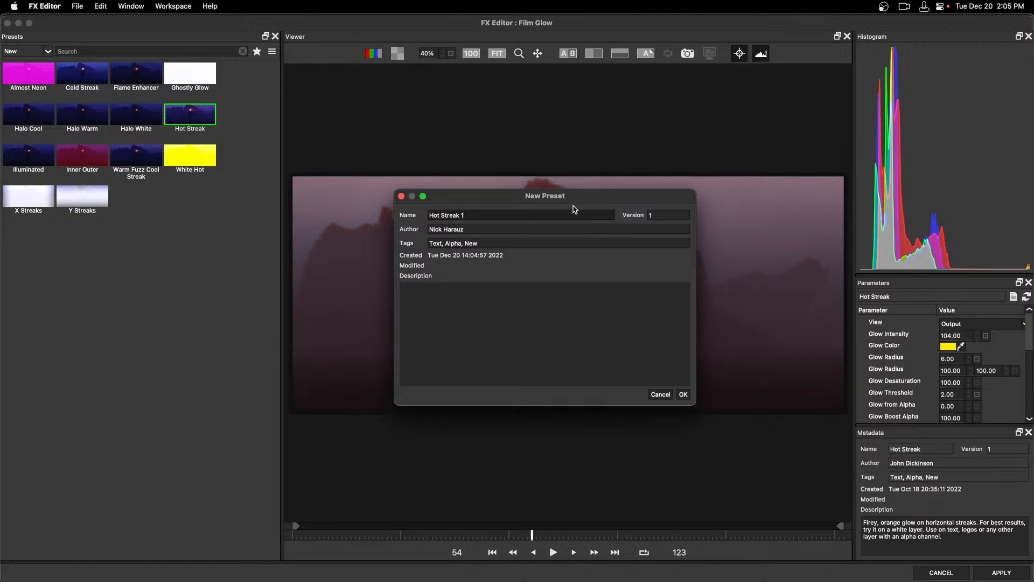
left_click_drag(465, 215, 433, 213)
type("Secondary Glow")
left_click(425, 299)
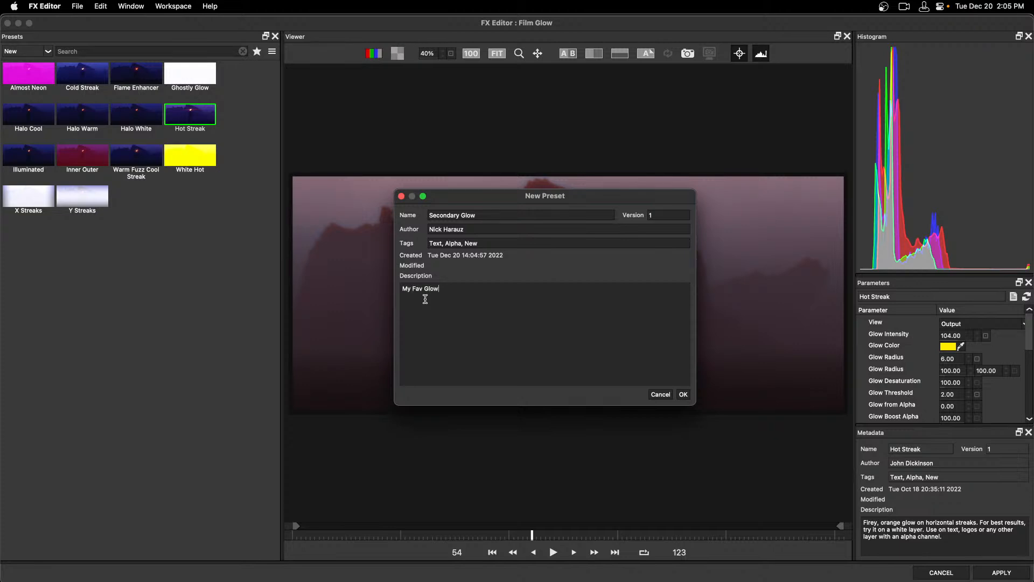
left_click(683, 394)
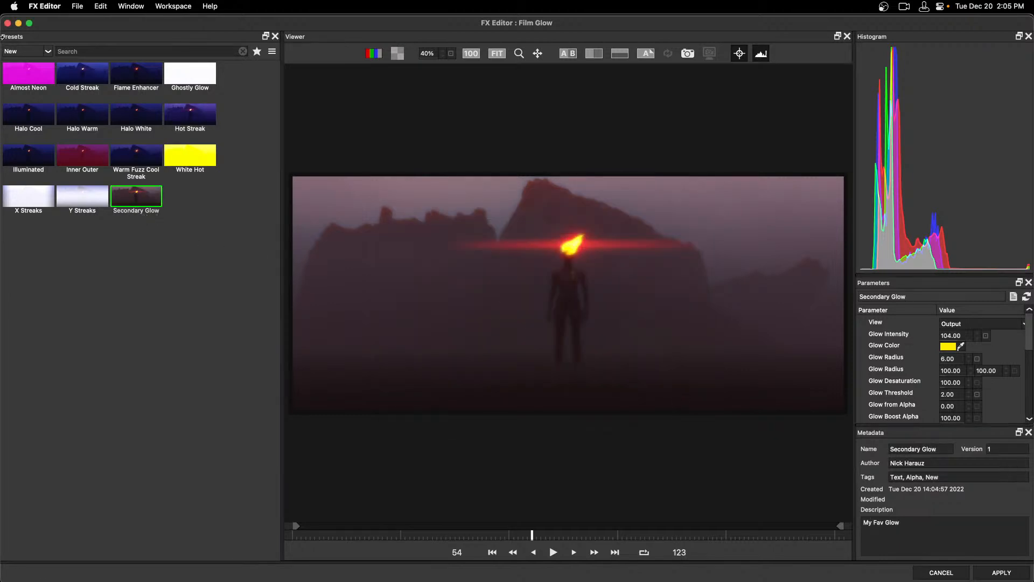
Try to open the custom preset location of the saved Secondary Glow preset
right_click(136, 199)
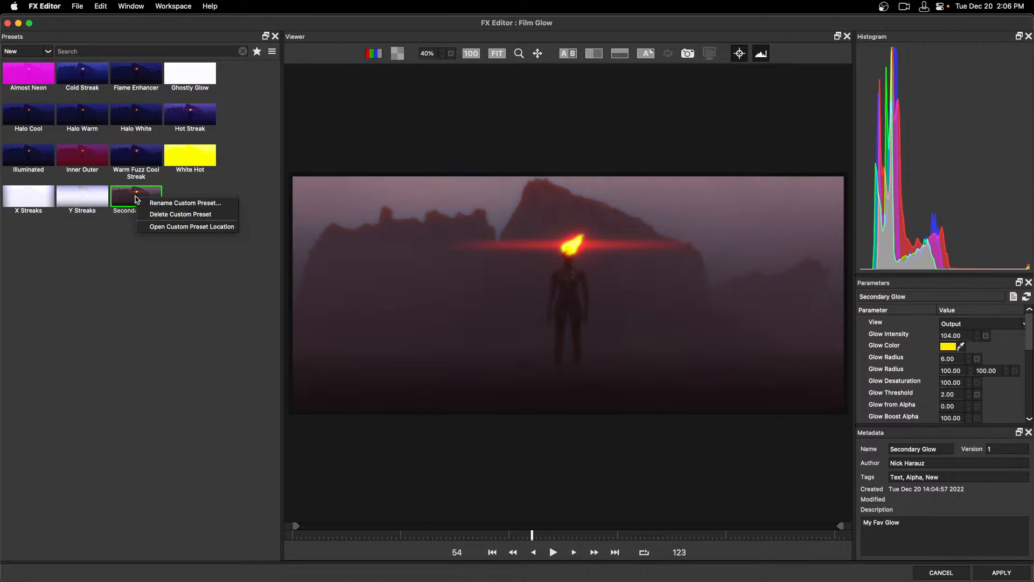
left_click(162, 228)
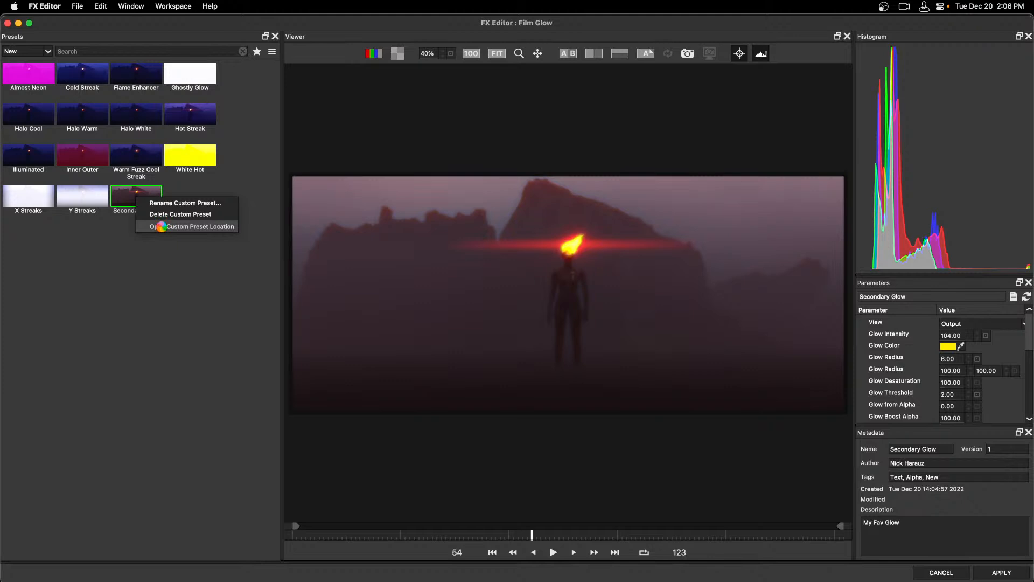
Force quit the FX Editor
mouse_move(354, 580)
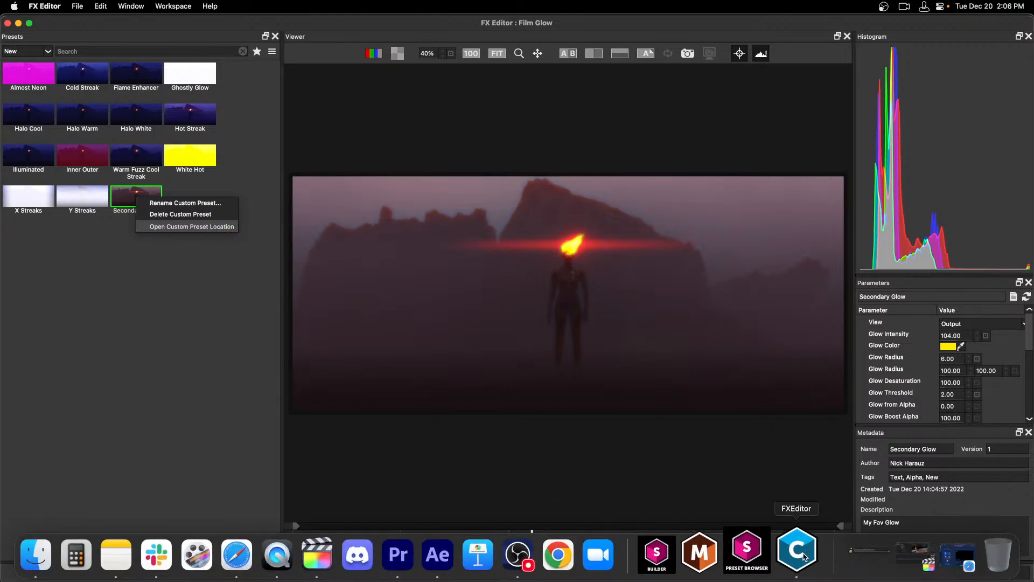
right_click(804, 557)
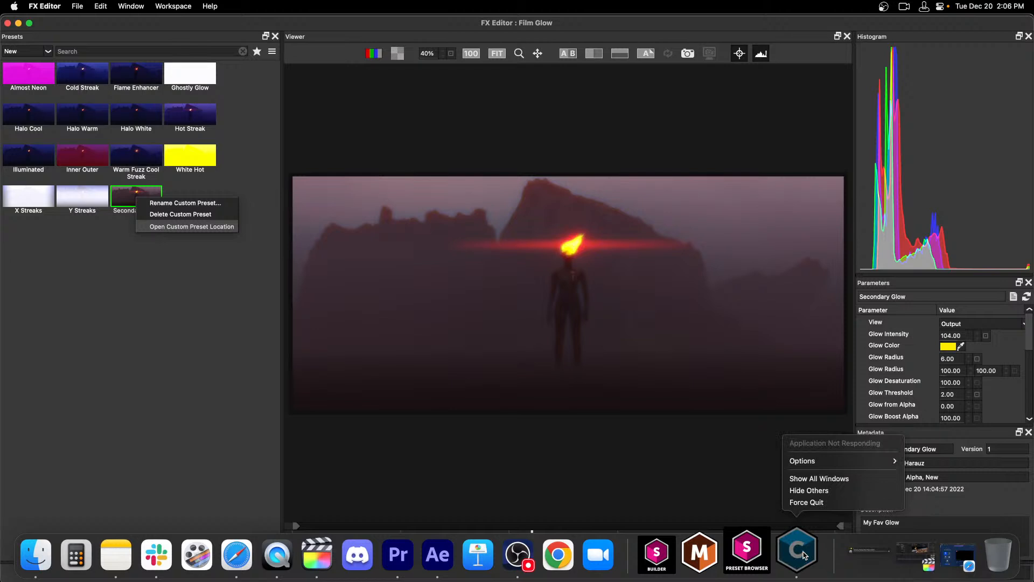
left_click(806, 502)
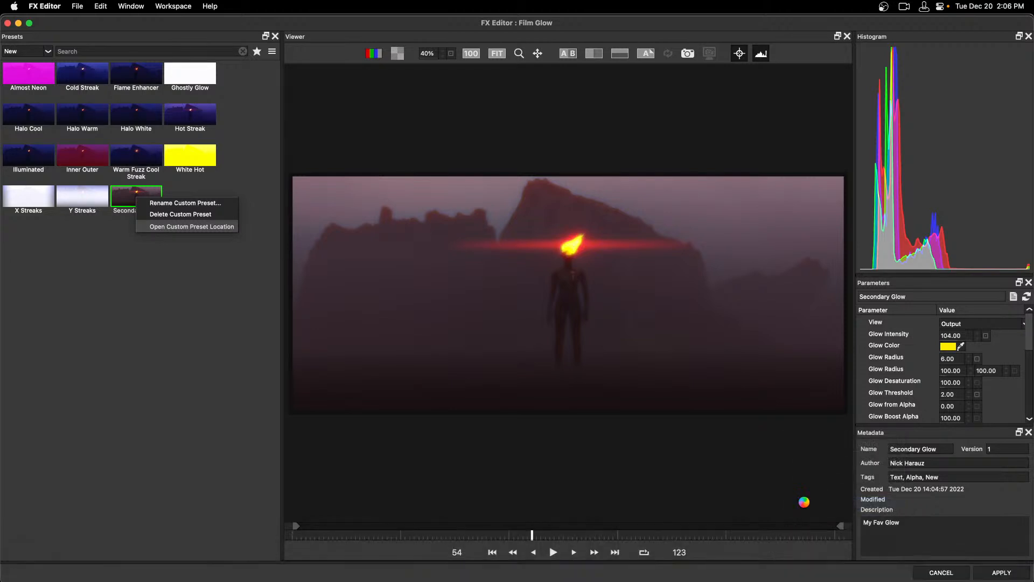
mouse_move(803, 555)
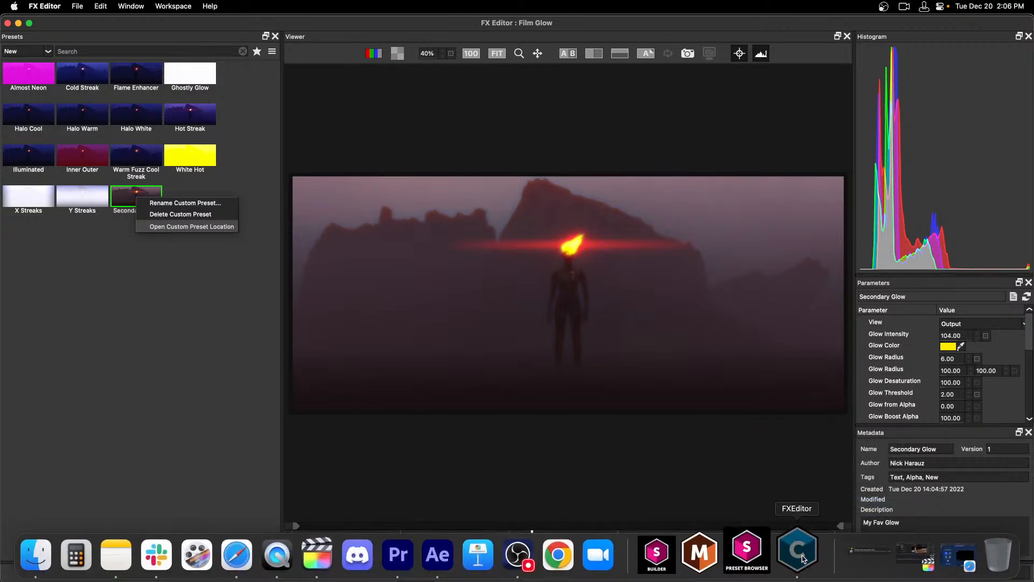
left_click(803, 555)
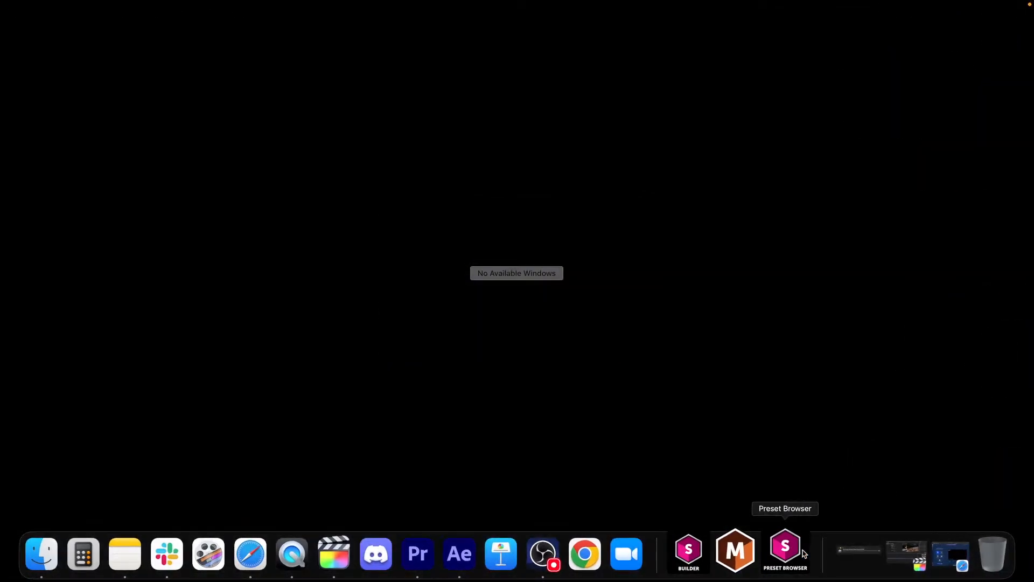
Switch to Final Cut Pro and restore its minimized window
left_click(343, 560)
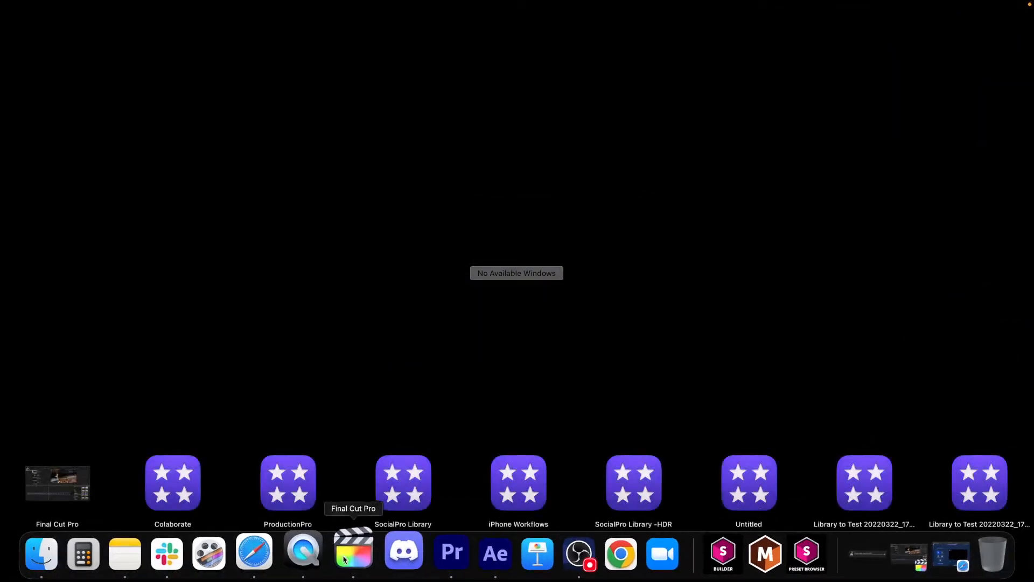
left_click(343, 560)
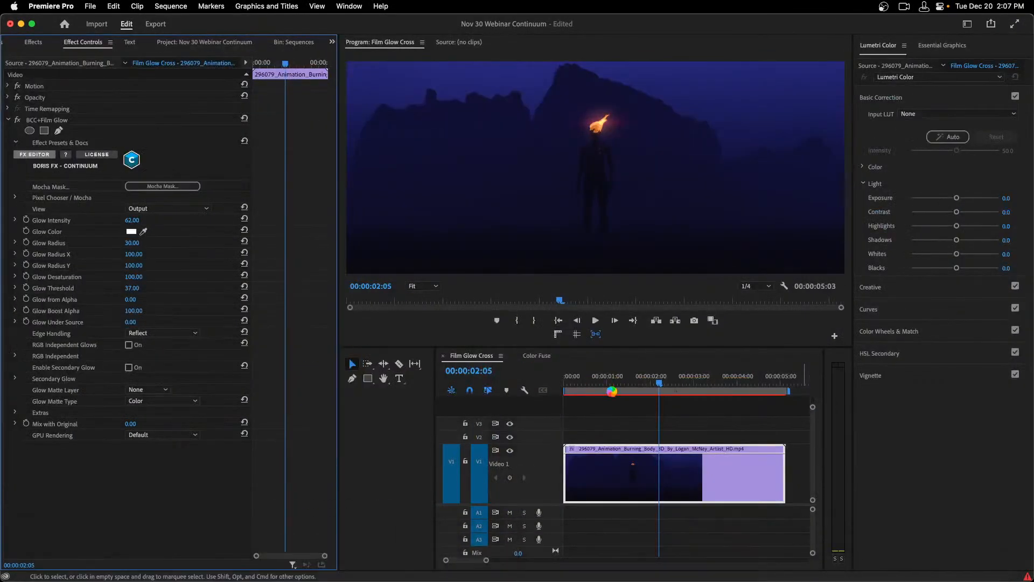
key("super+Tab")
key("super+Tab")
key("super+Tab")
key("super+Tab")
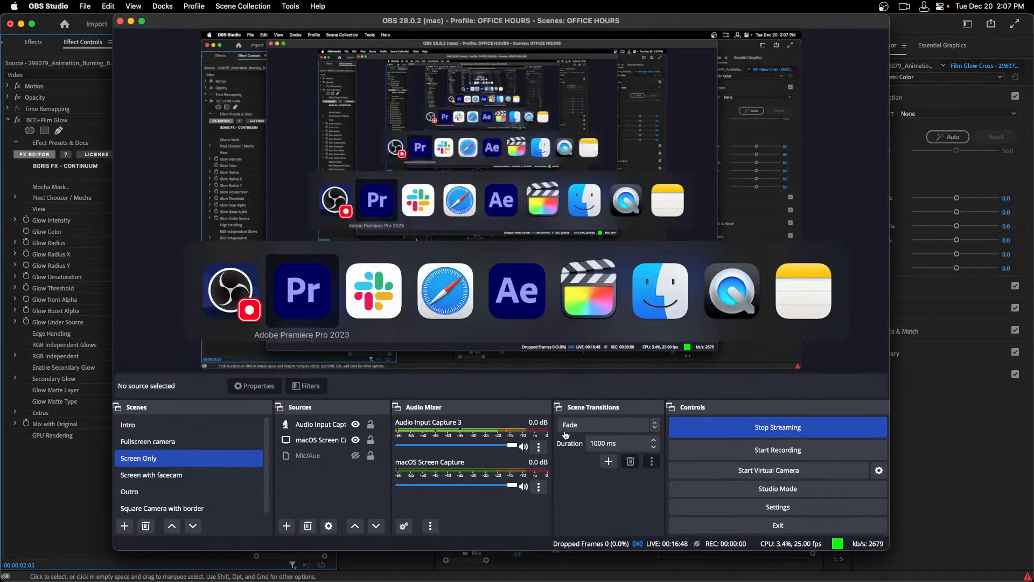
key("super+Tab")
key("super+Tab")
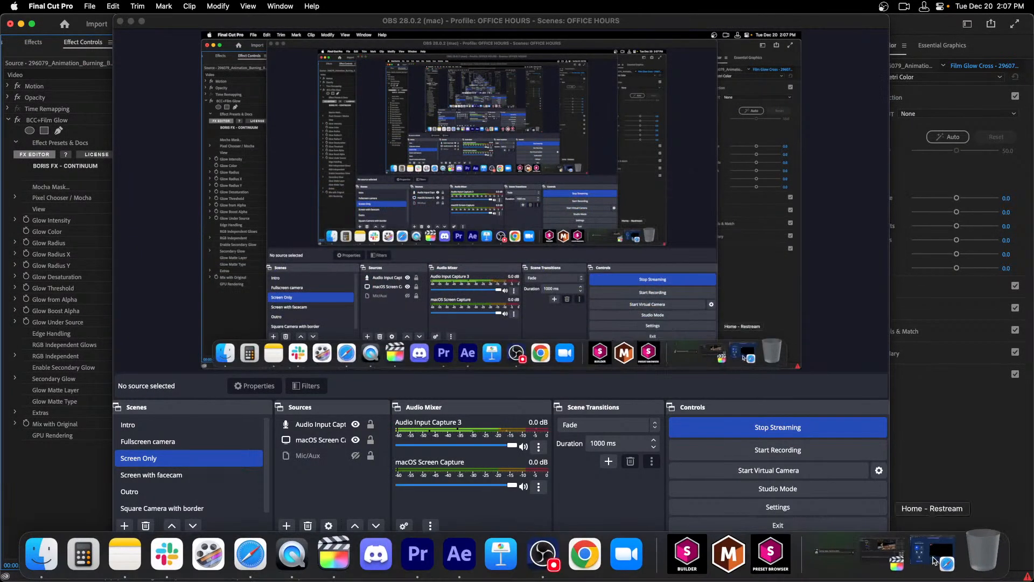
left_click(1011, 512)
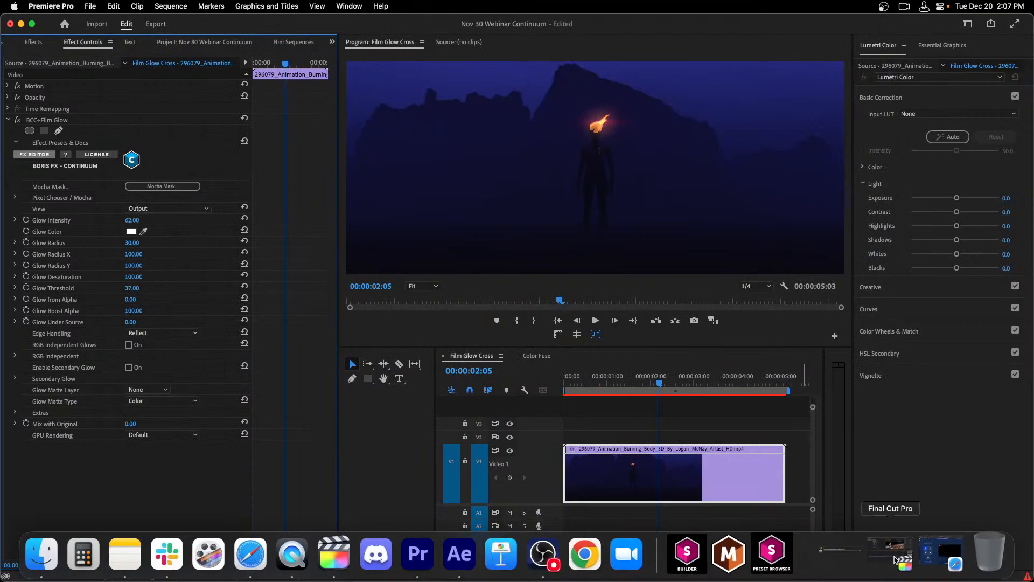
left_click(885, 559)
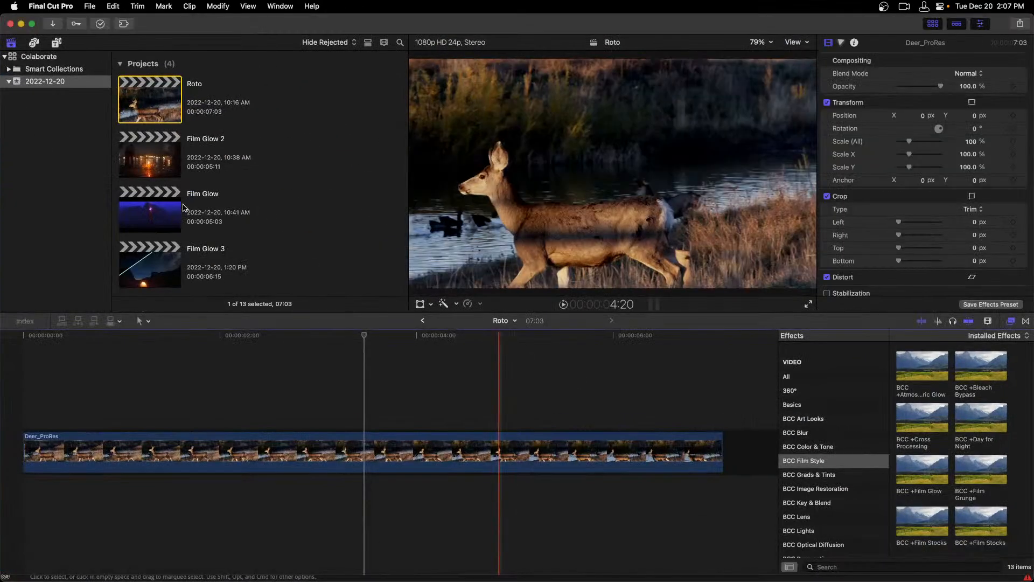
Open the Film Glow project and delete the existing BCC +Film Glow effect from the second burning body clip
double_click(146, 219)
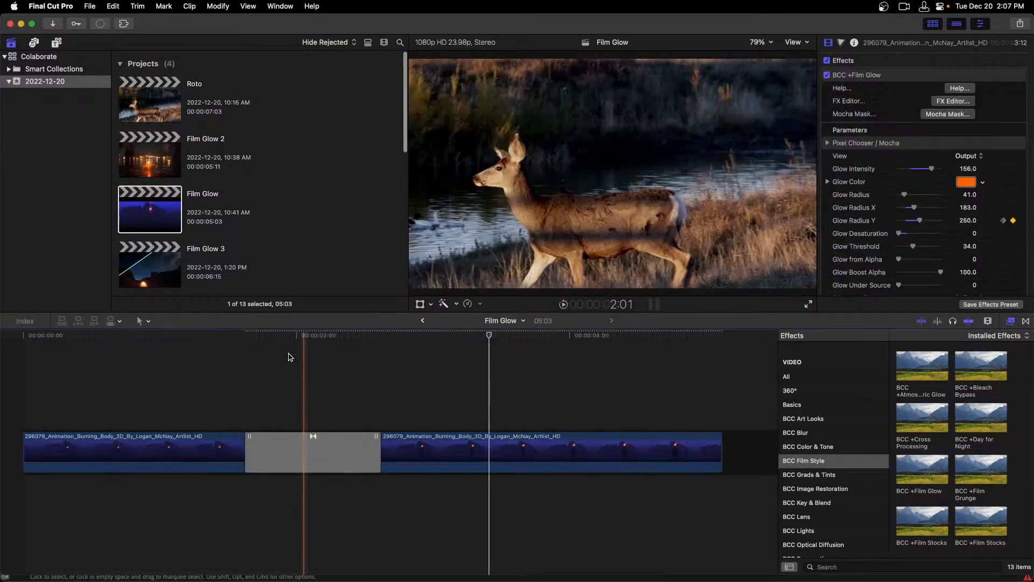
left_click(515, 361)
left_click(514, 439)
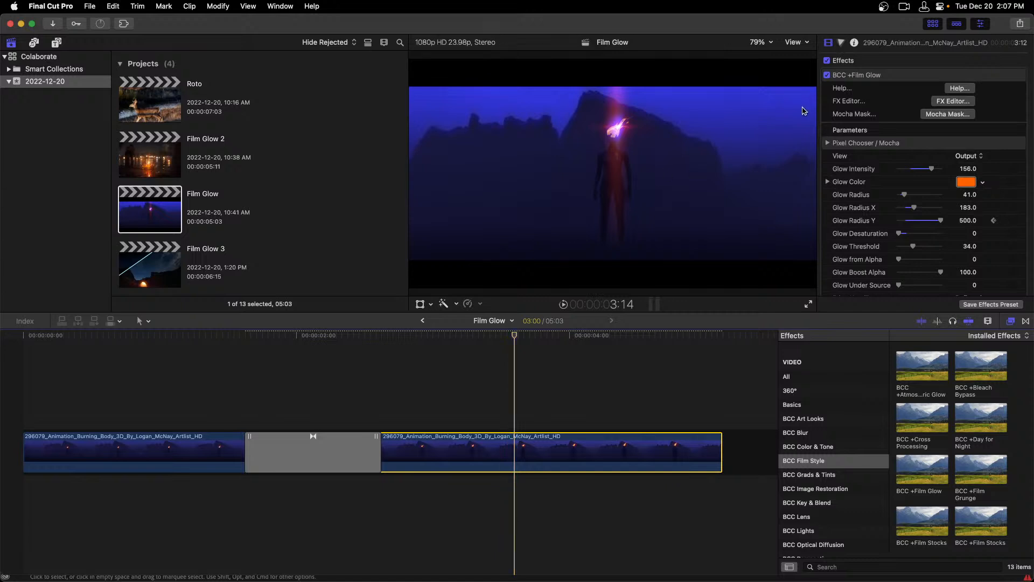
left_click(1000, 81)
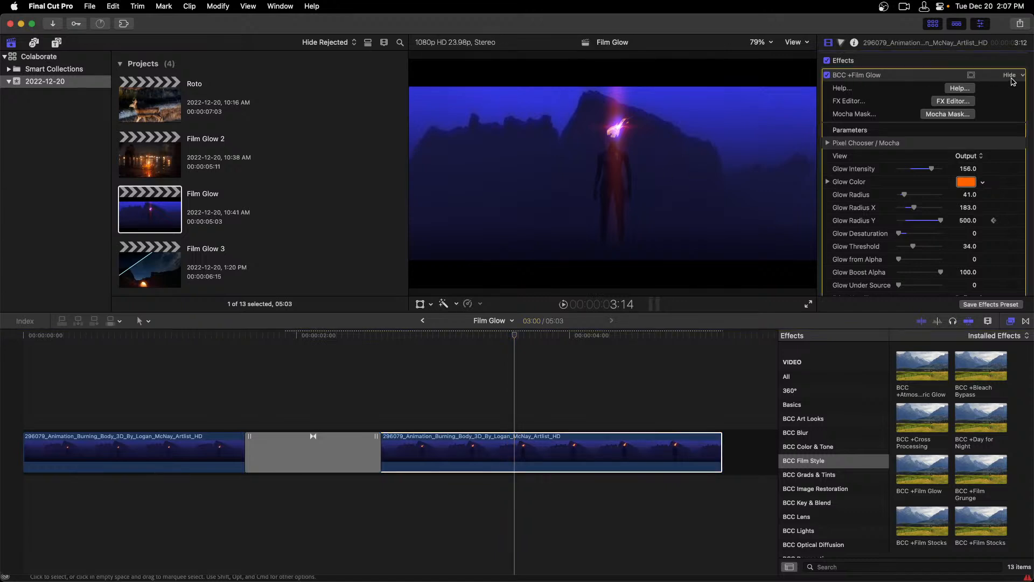
key("Delete")
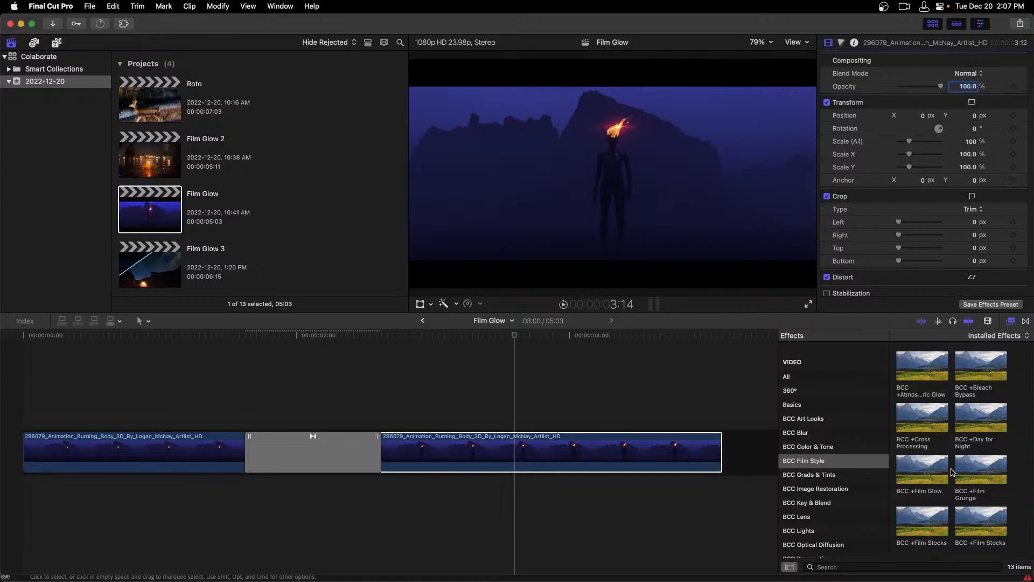
Apply a fresh BCC +Film Glow effect to the second burning body clip and open it in the FX Editor
left_click_drag(935, 470, 658, 464)
left_click(539, 376)
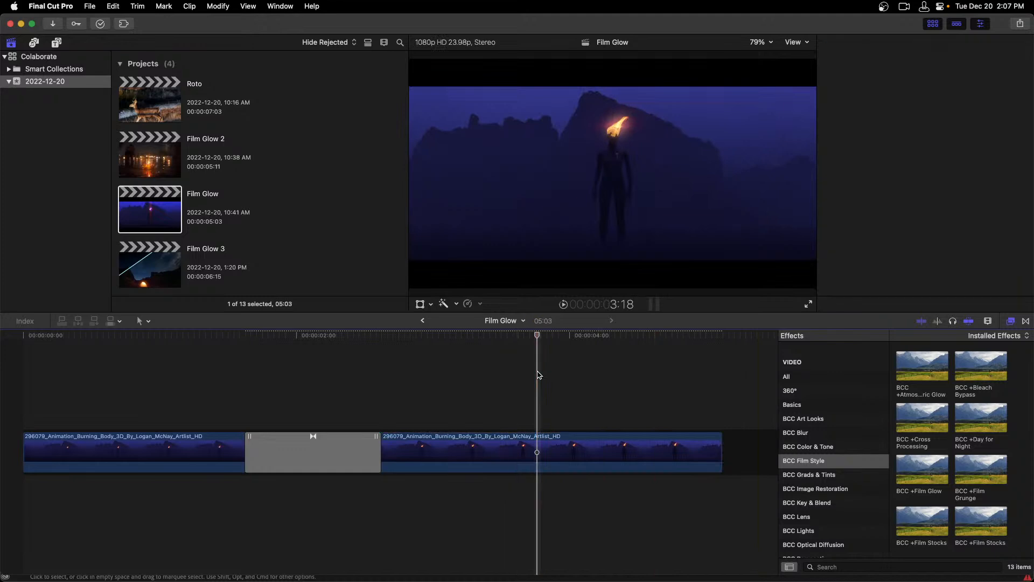
left_click(550, 447)
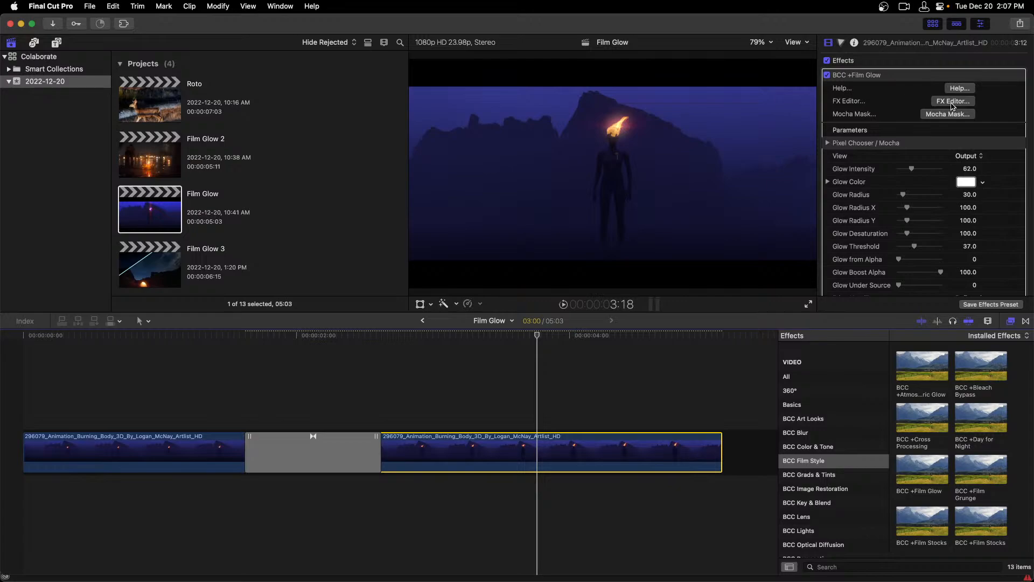
left_click(953, 102)
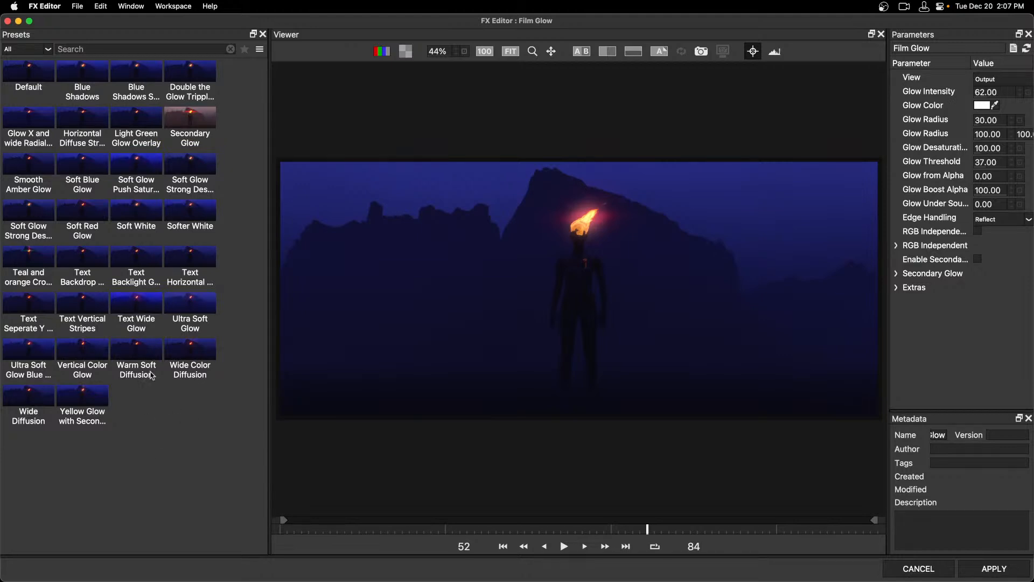
Load the Warm Soft Diffusion preset and open its custom preset location
left_click(143, 352)
right_click(143, 353)
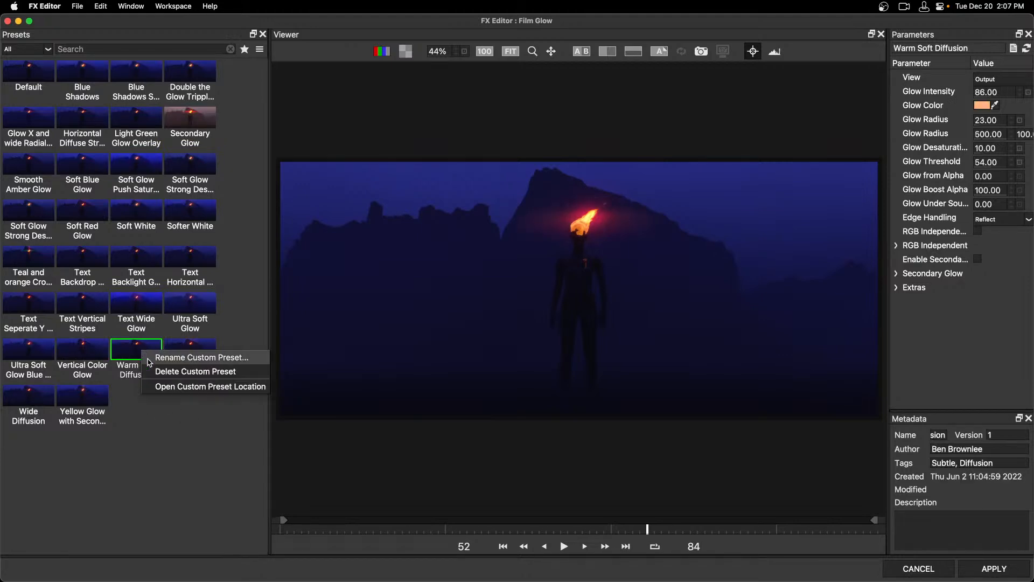
left_click(176, 393)
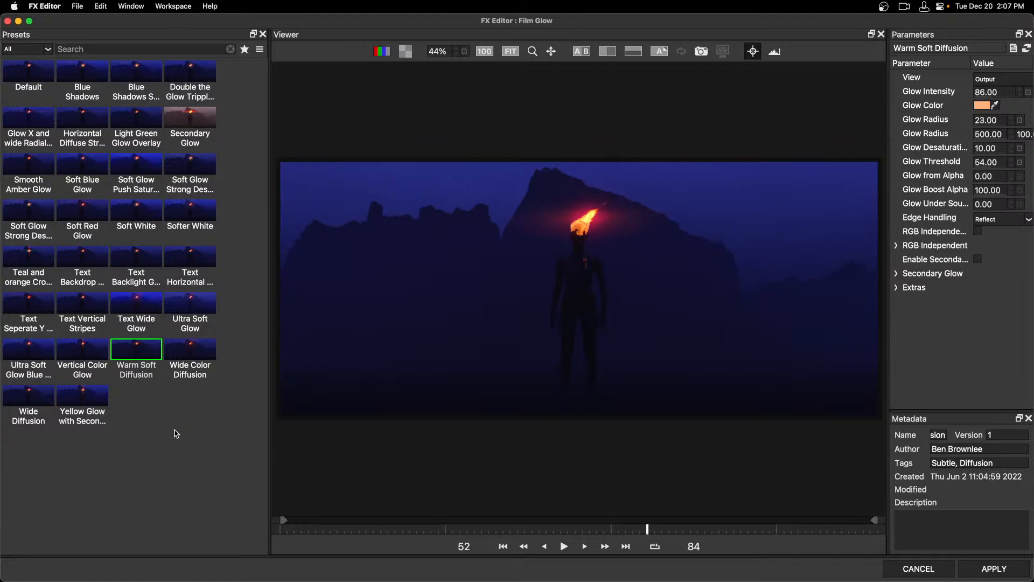
Close the FX Editor and save the changes to the effect
left_click(922, 570)
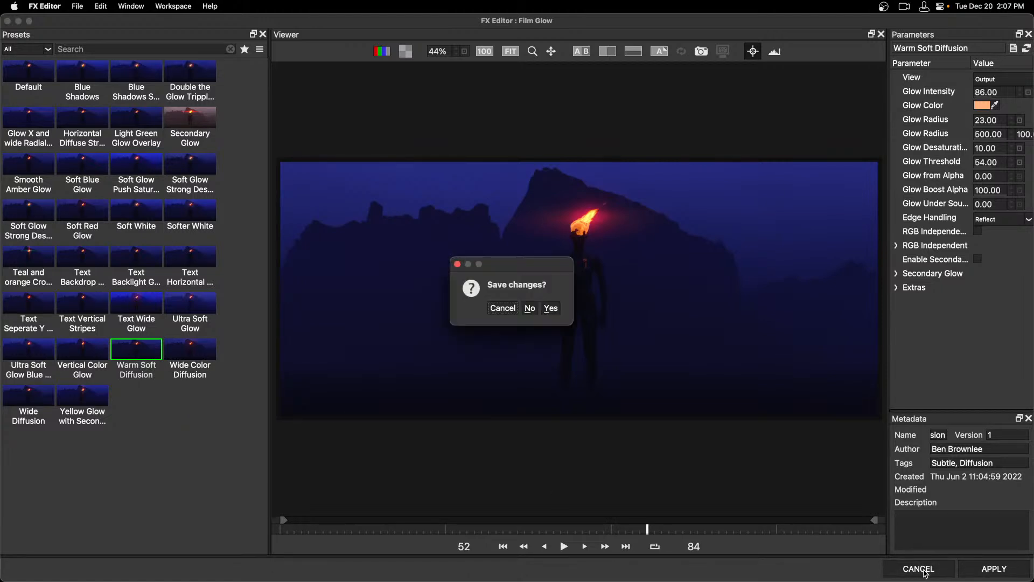
left_click(550, 308)
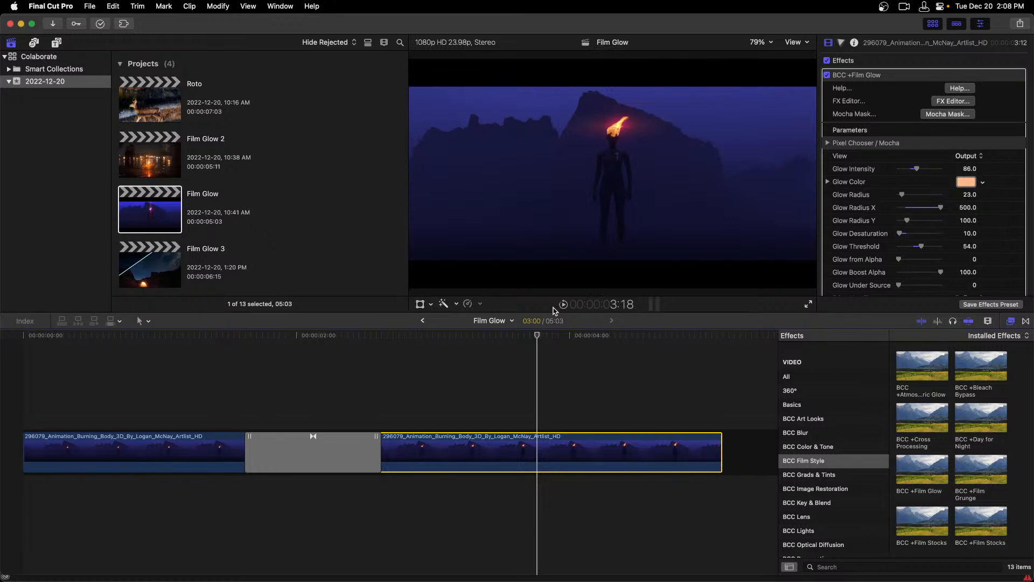
Switch to After Effects and play a preview of the Deer_ProRes composition
key("super+Tab")
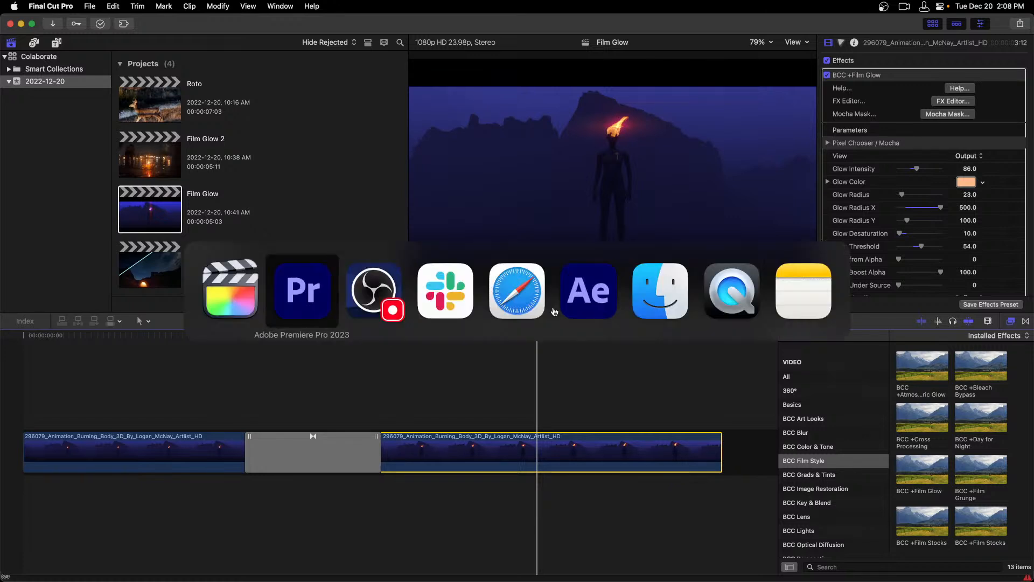
key("super+Tab")
key("super+Tab")
key("super+Tab")
key("super+Tab")
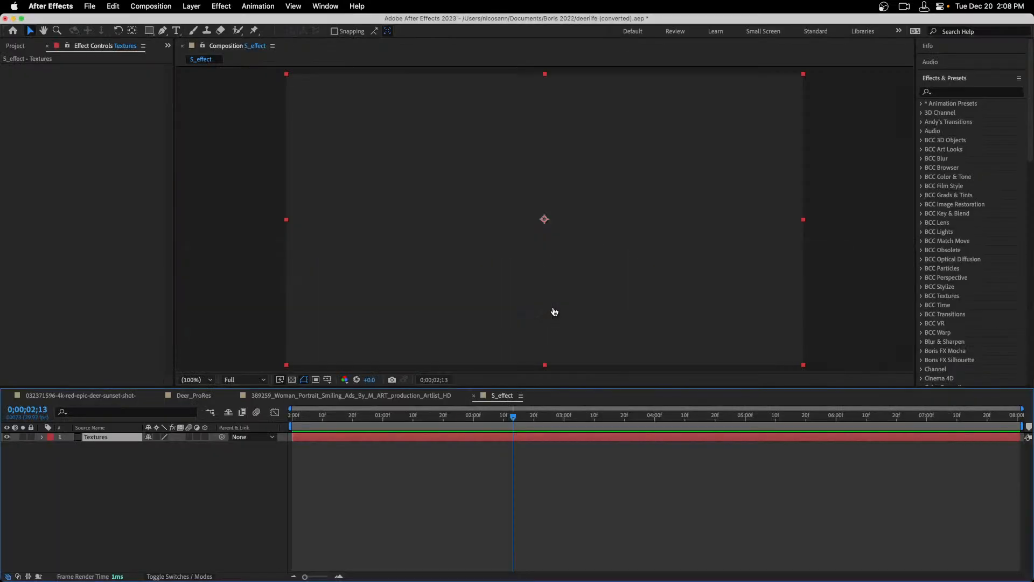
left_click(183, 399)
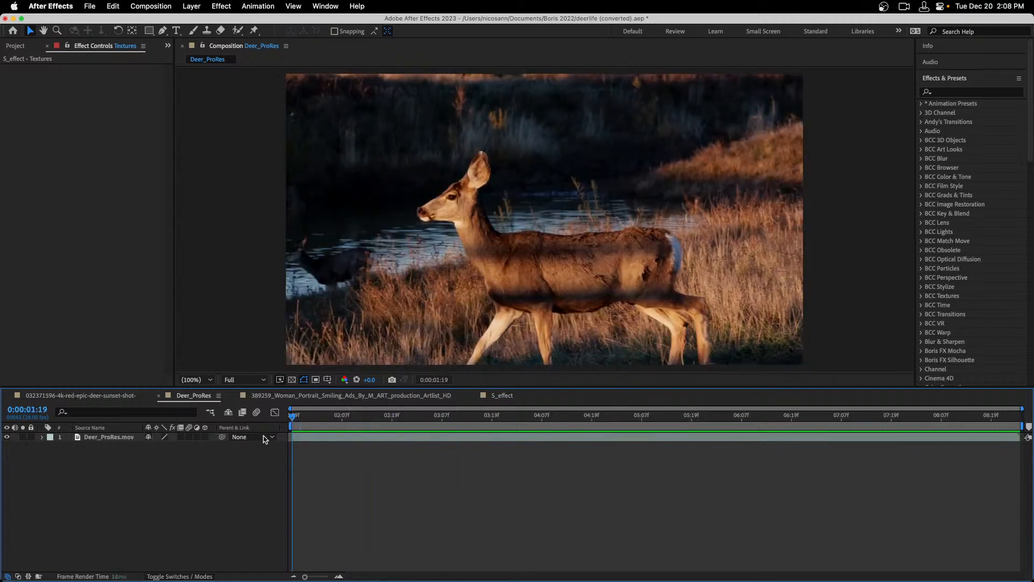
key("space")
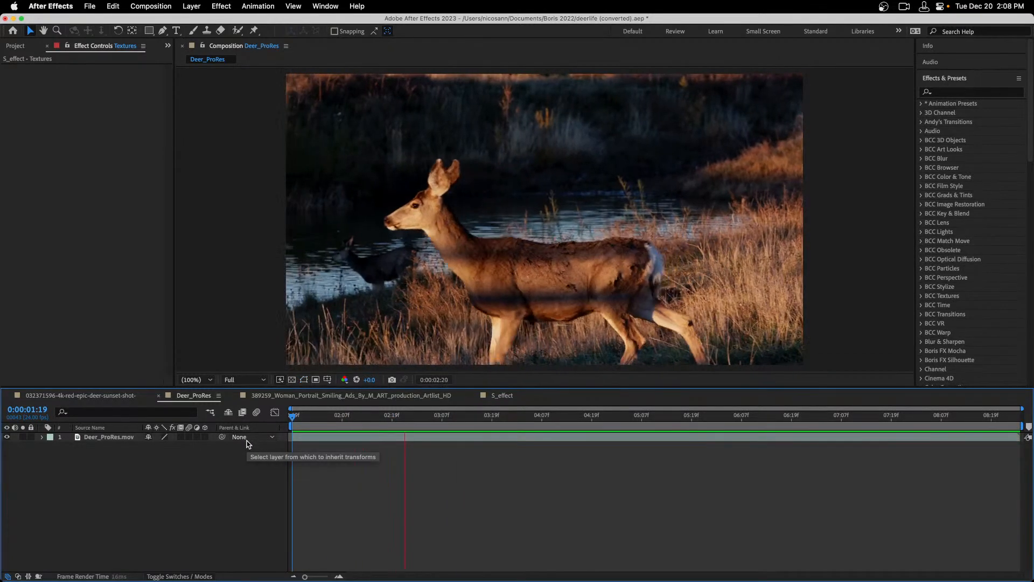
key("space")
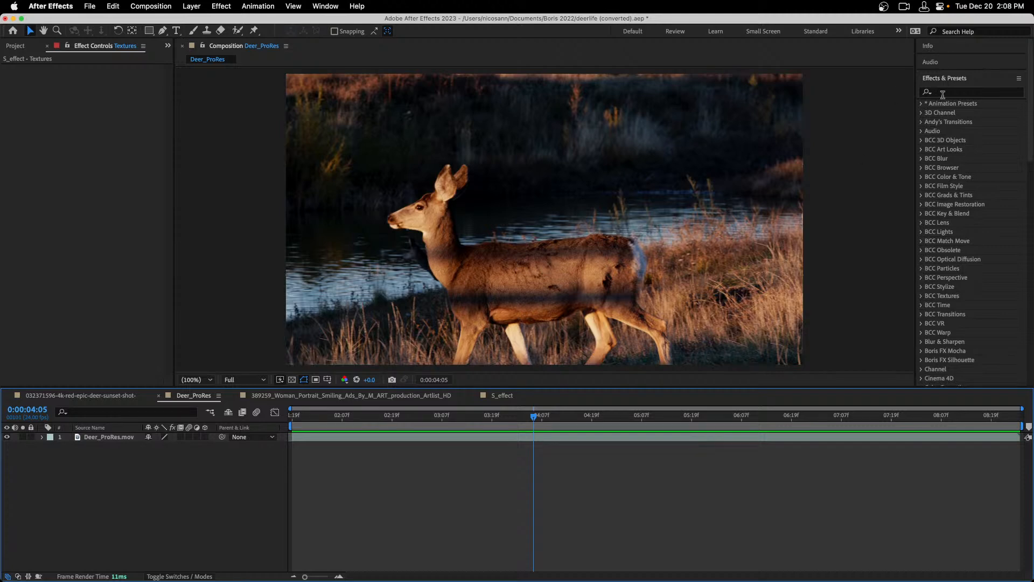
Search the effects for "atm" and apply BCC+Atmospheric Glow to the deer footage
left_click(943, 95)
left_click(943, 93)
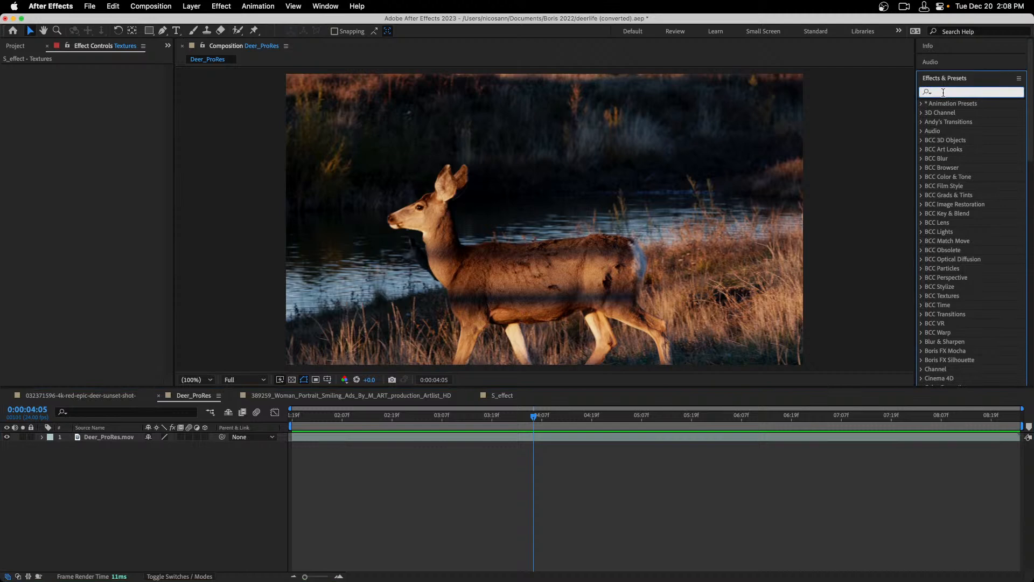
type("atm")
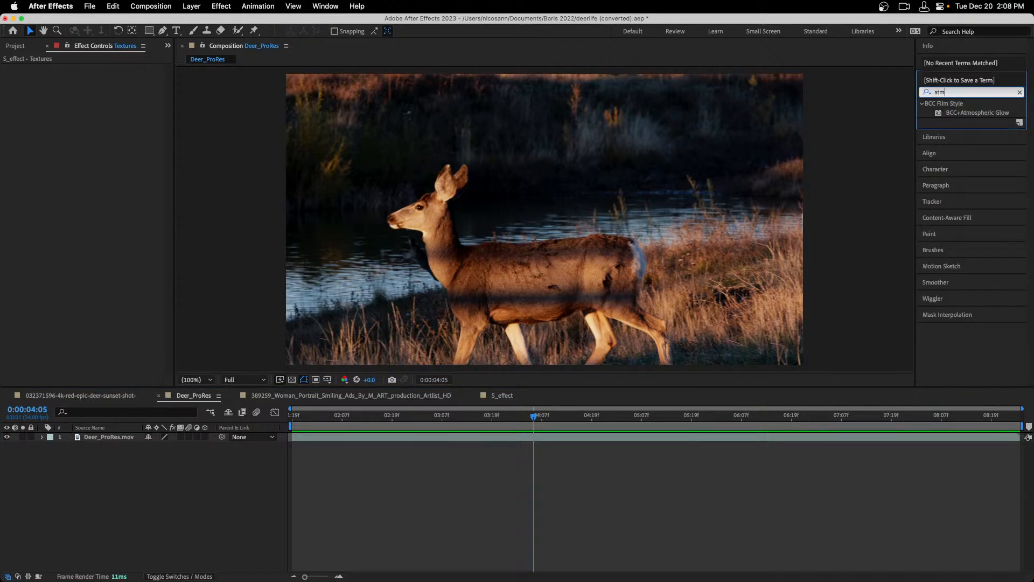
left_click(951, 114)
left_click_drag(951, 114, 587, 244)
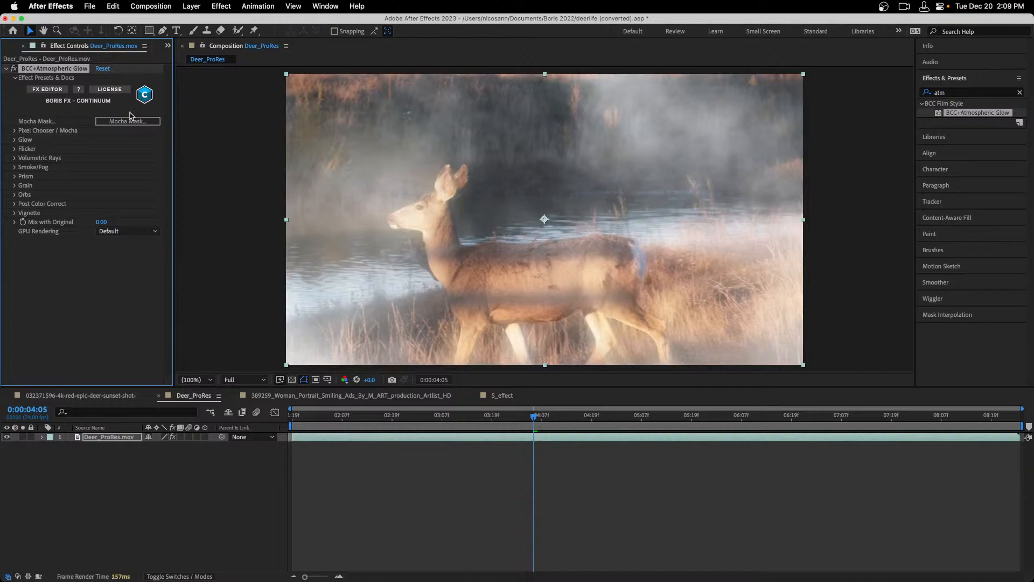
Open the FX Editor for Atmospheric Glow and try the Low Intensity, Low Speed and High Amount Flicker preset, then Glamourize
left_click(48, 90)
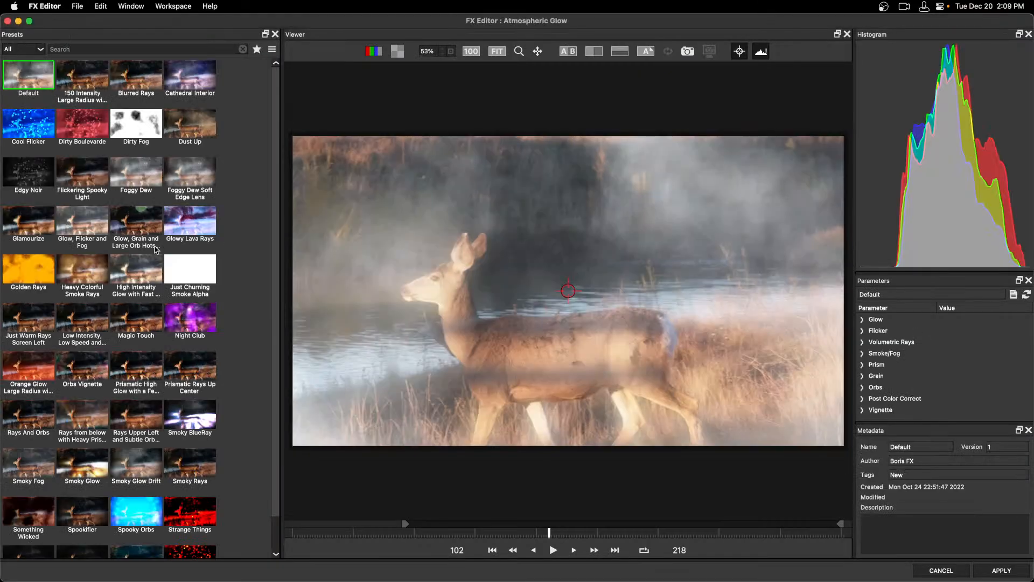
left_click(95, 322)
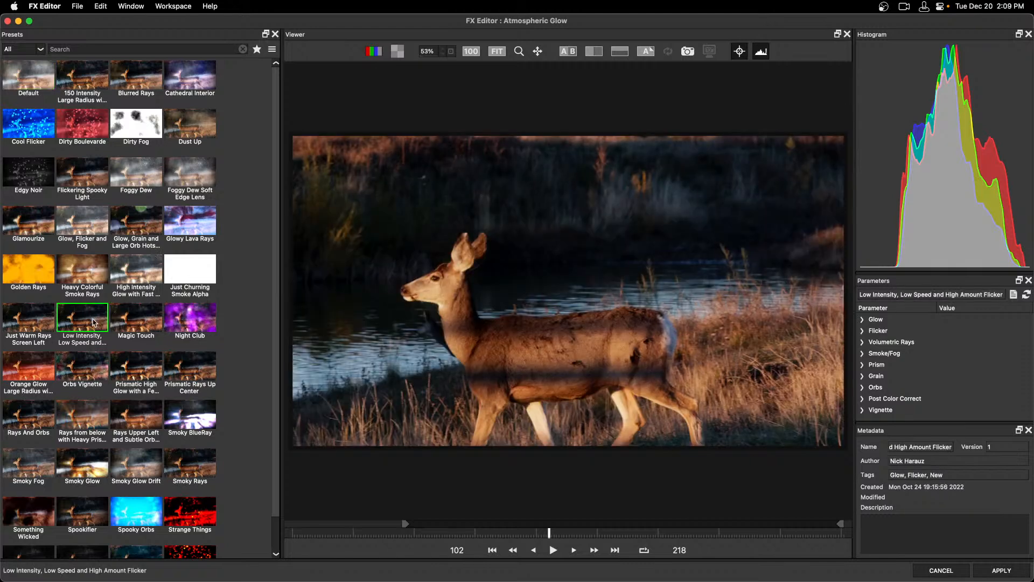
left_click(33, 226)
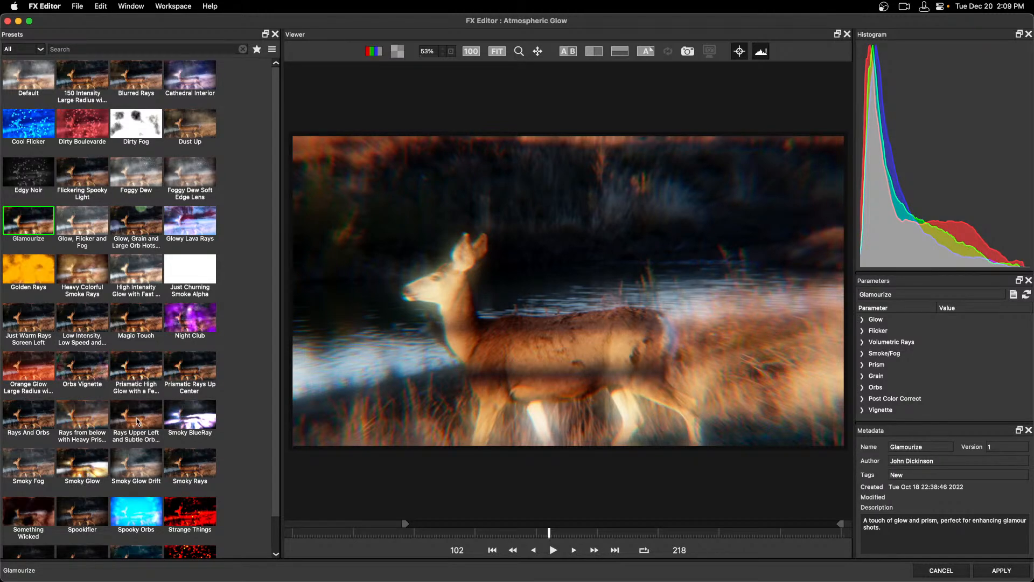
Try the Rays from below with Heavy Prism and Subtle Vignette preset, apply Glamourize instead, and scrub the composition to 0:00:03:05
left_click(103, 425)
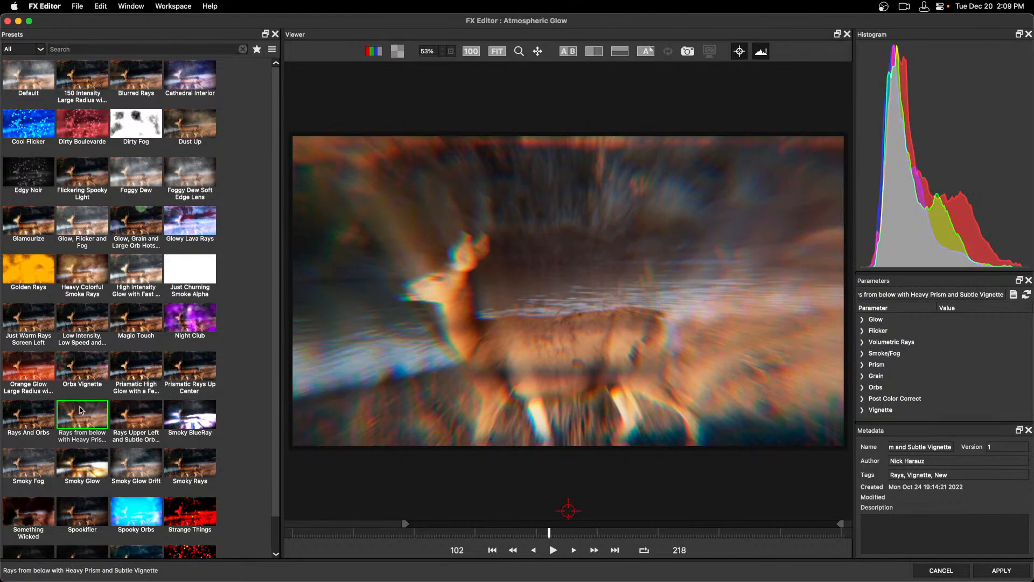
left_click(27, 224)
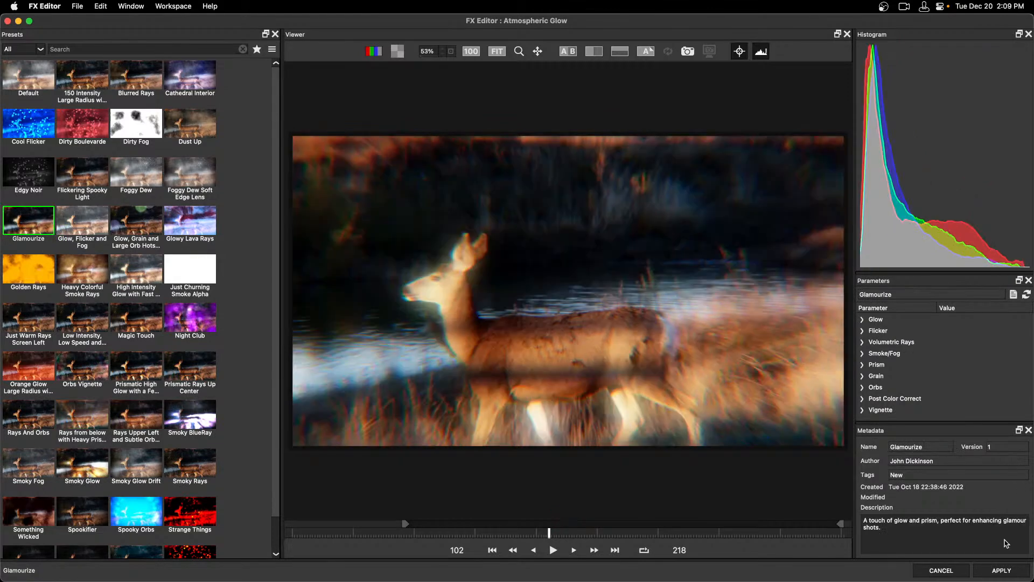
left_click(998, 572)
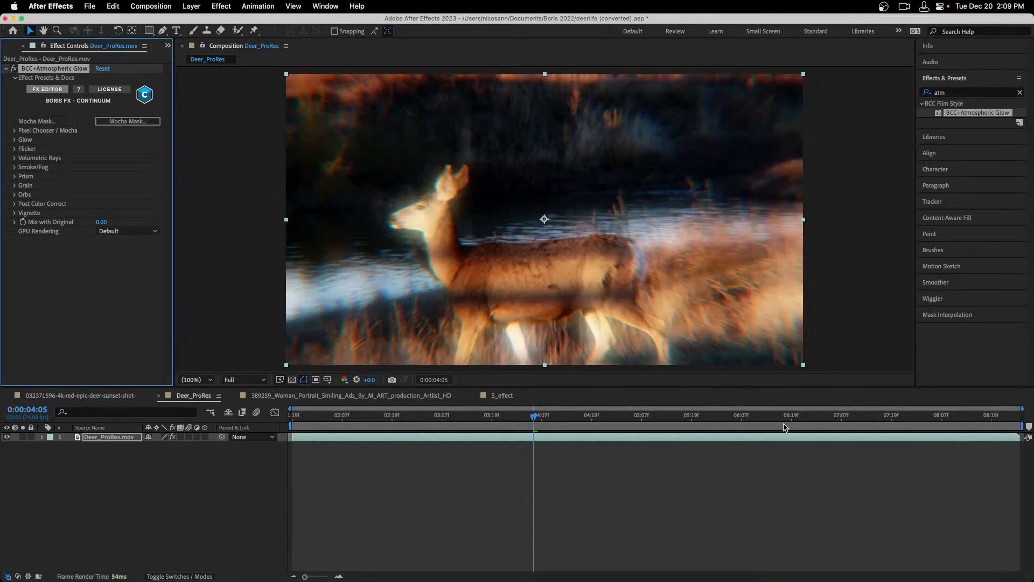
left_click(376, 415)
left_click_drag(376, 416, 434, 417)
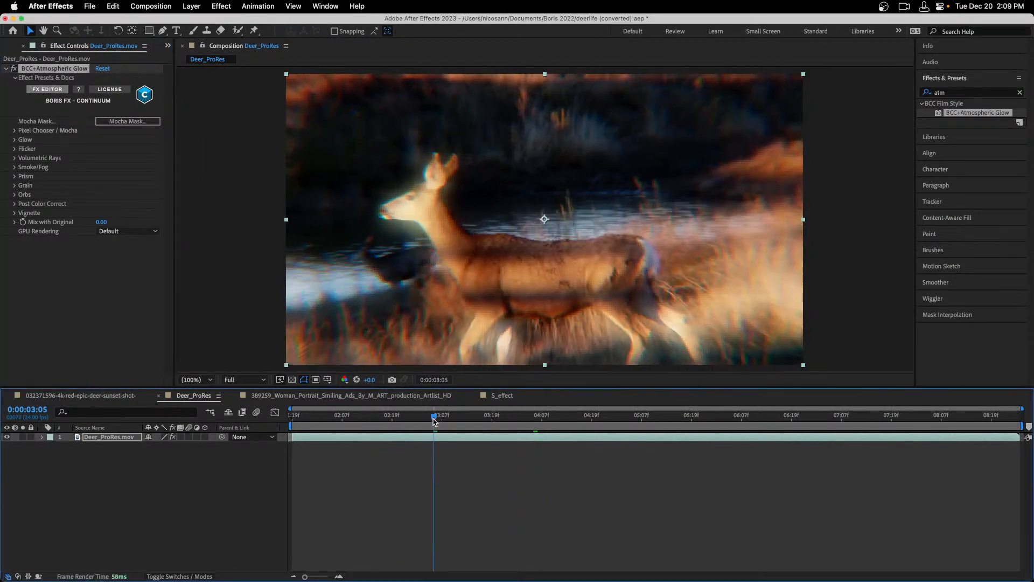
Open Mocha for the Atmospheric Glow mask and load the deer-sunset-shot project ending in LAYER IN POINT TAIL.v5.mocha
left_click(122, 124)
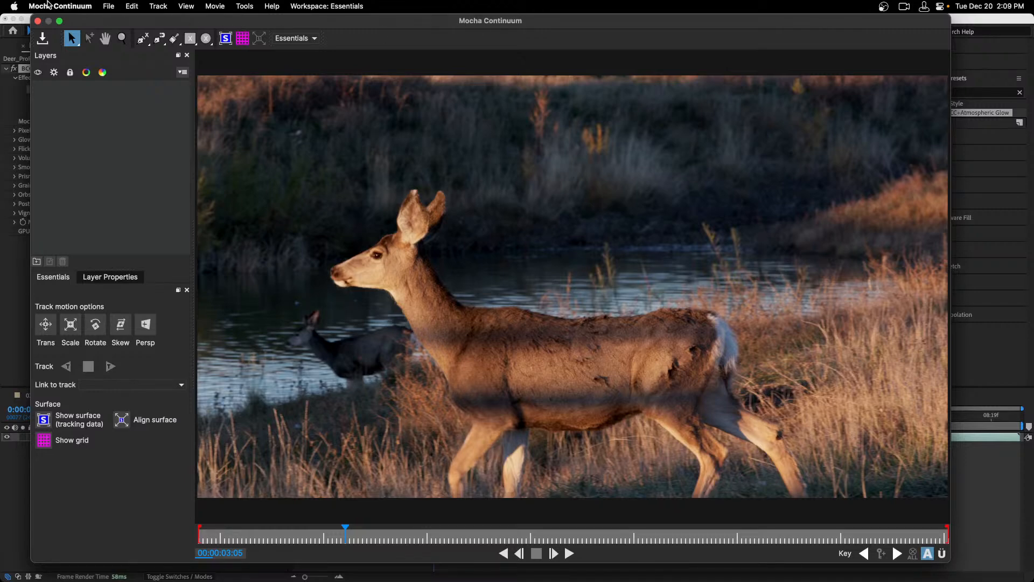
left_click(108, 7)
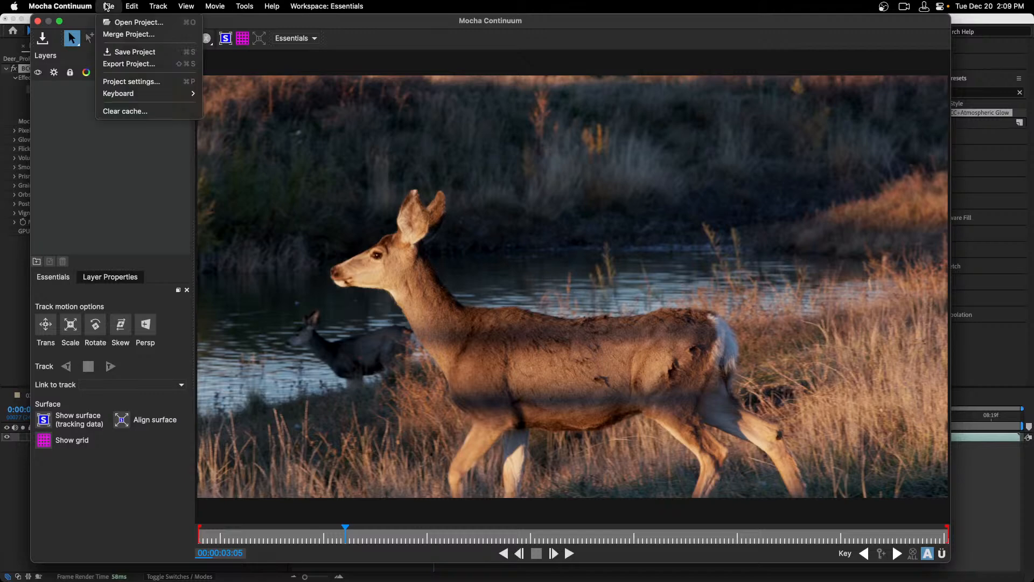
left_click(122, 25)
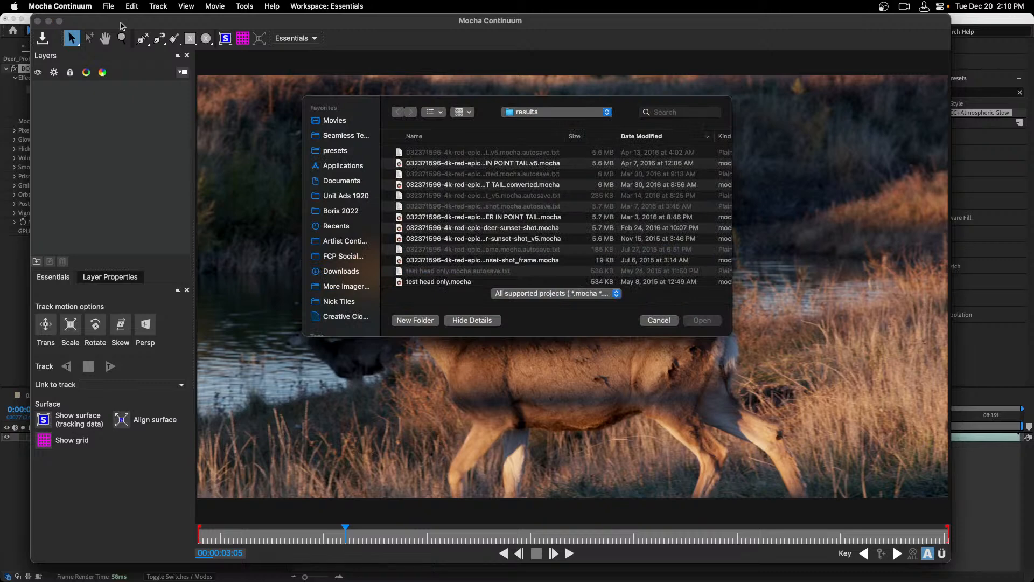
left_click(493, 164)
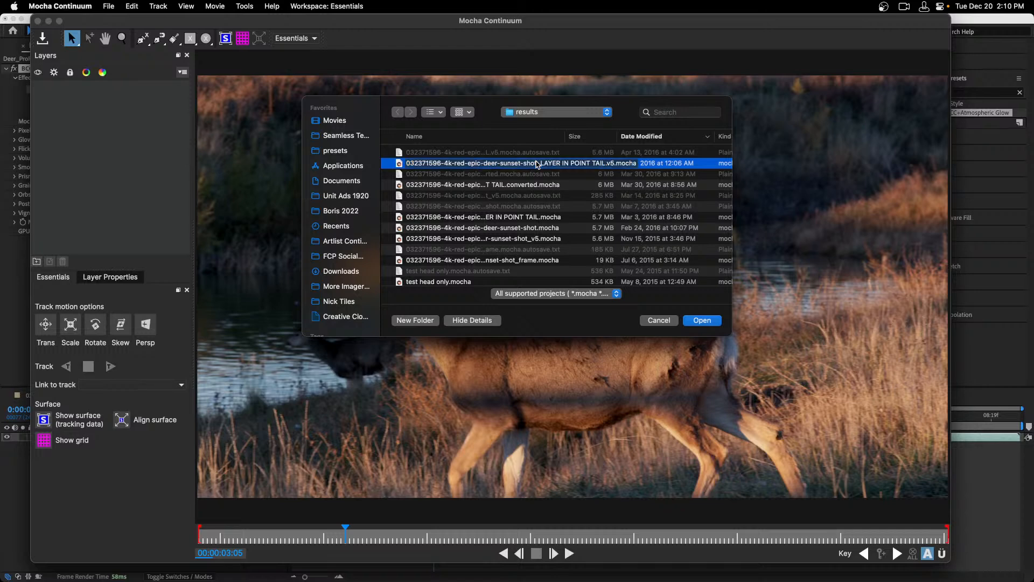
left_click(707, 322)
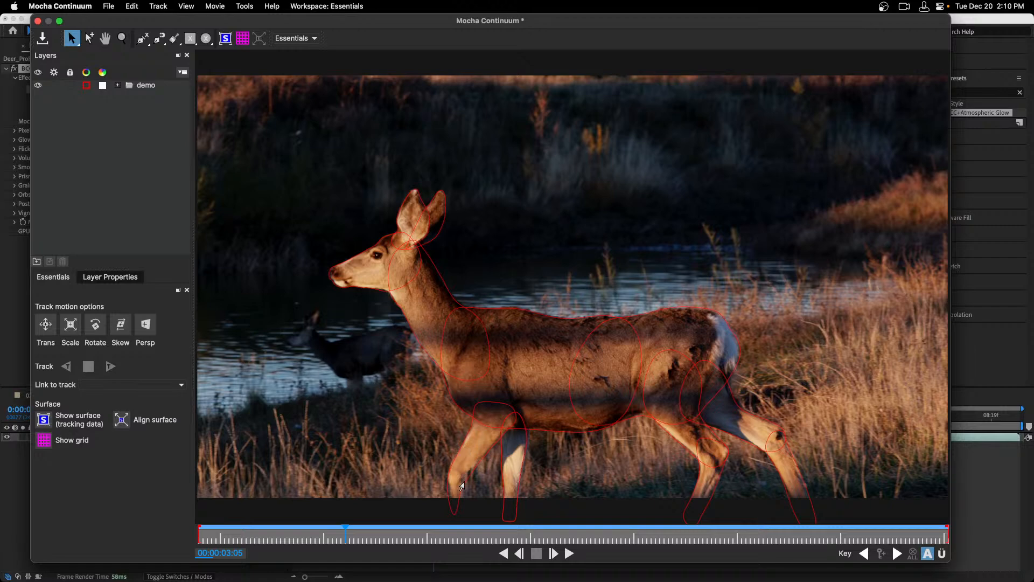
Expand the demo group, examine the splines of its deer body-part layers, and check how they follow the deer up to 00:00:06:14
left_click(142, 87)
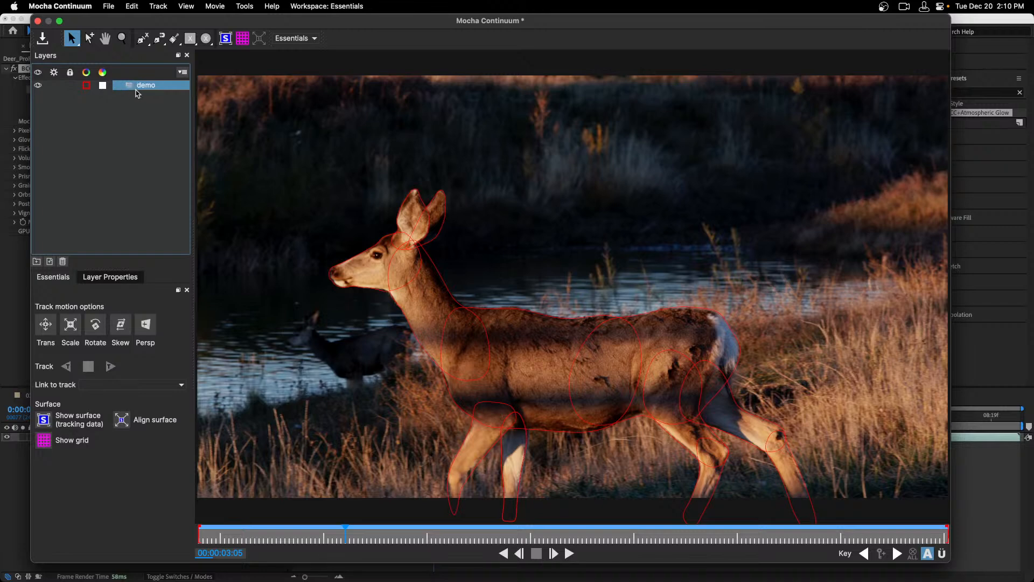
left_click(121, 86)
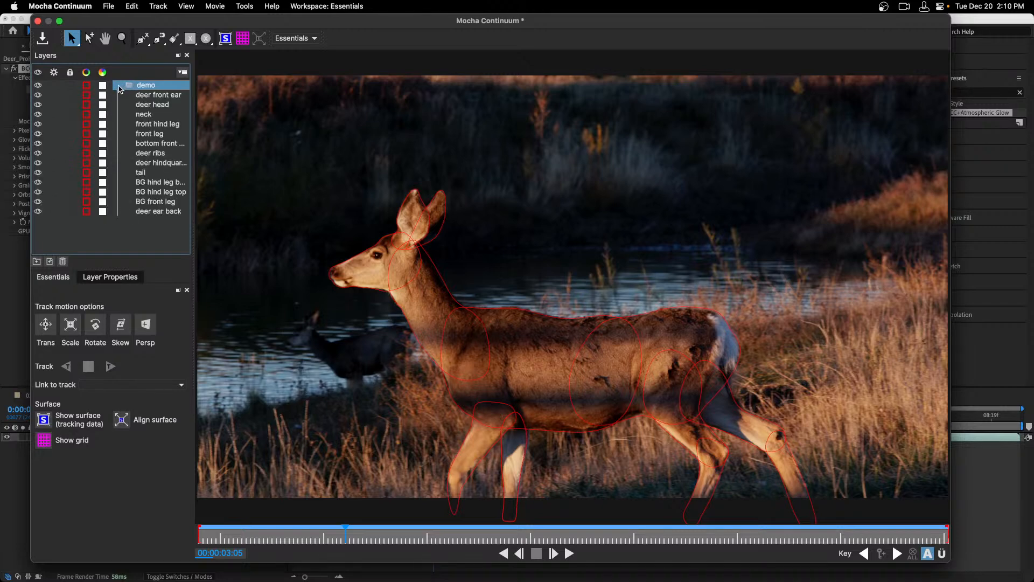
left_click(151, 94)
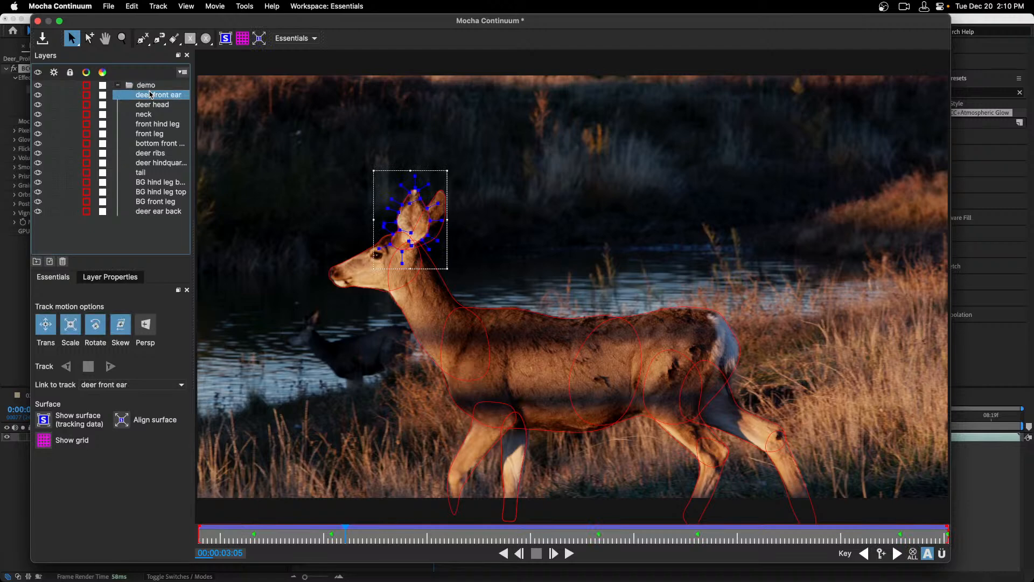
left_click(153, 106)
left_click(147, 124)
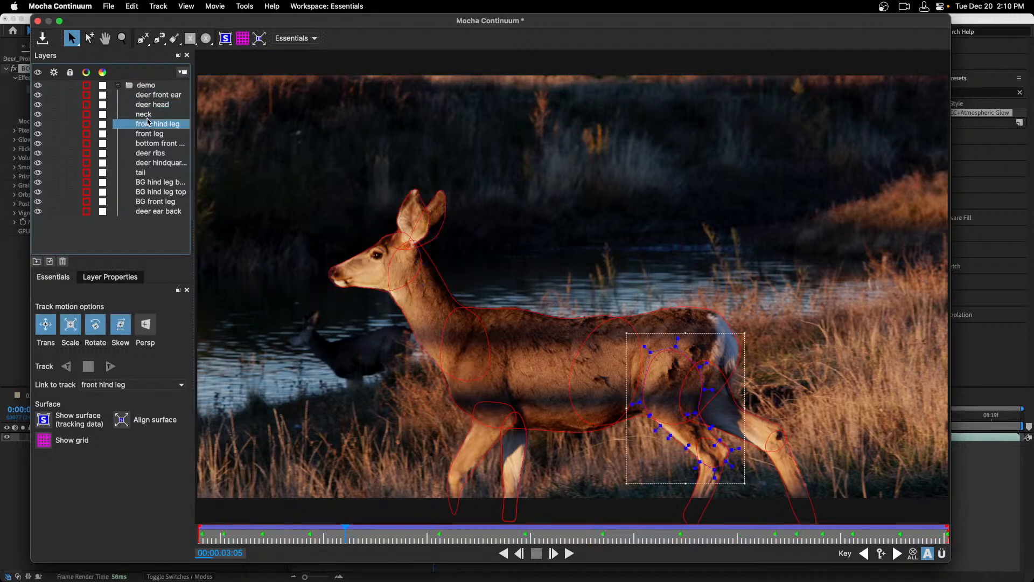
left_click(147, 133)
left_click(146, 153)
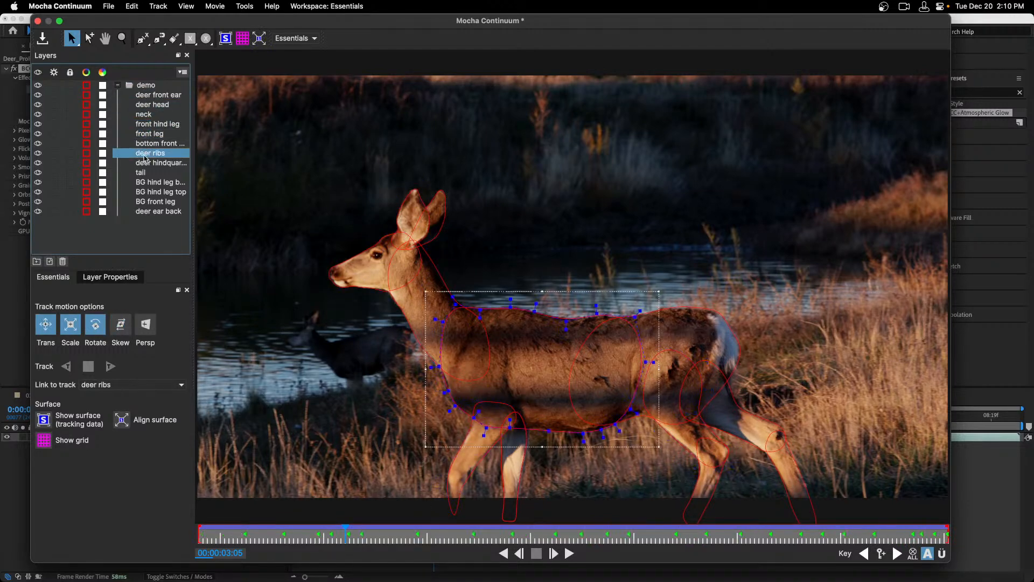
left_click(145, 163)
left_click(142, 183)
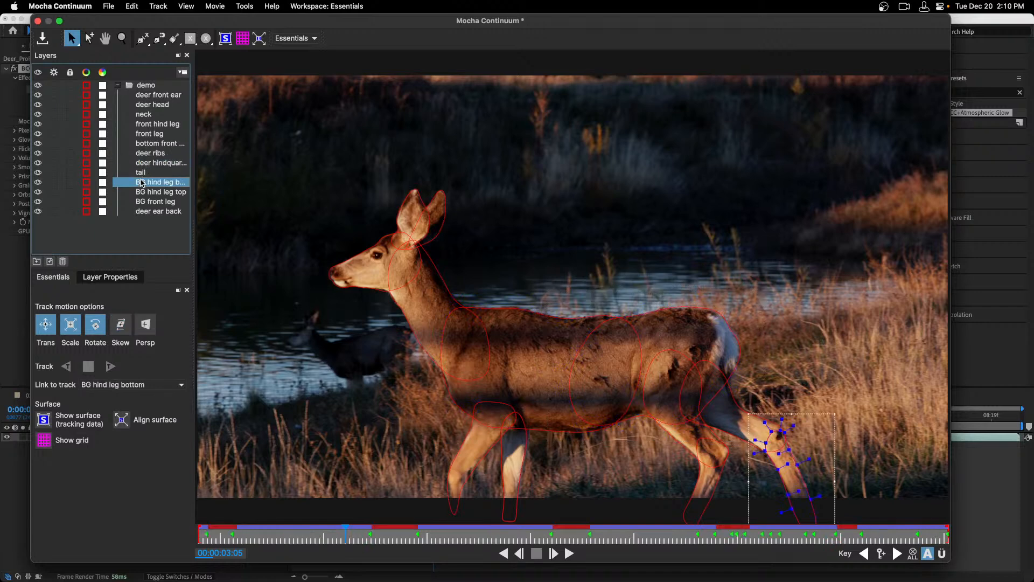
left_click(146, 192)
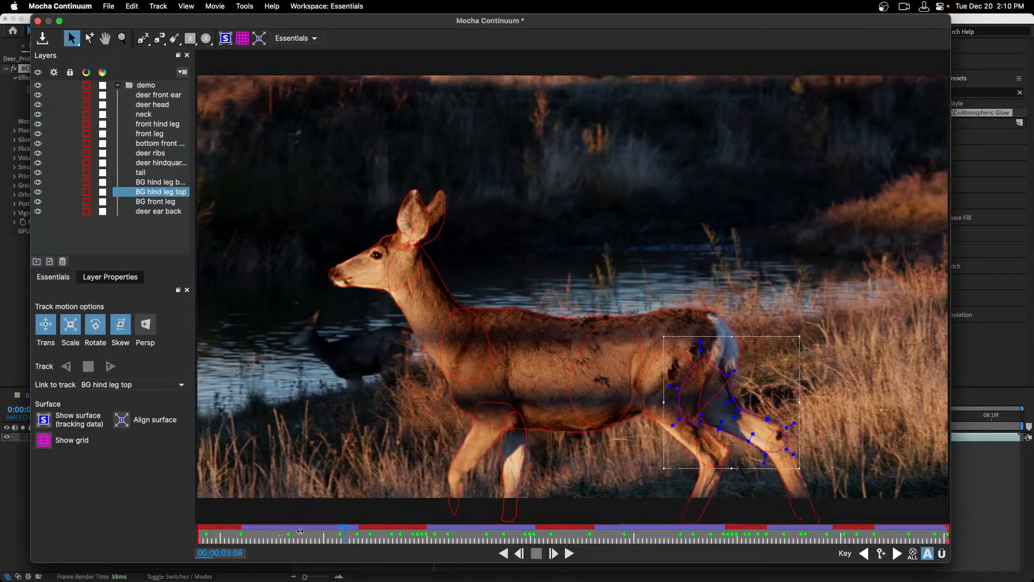
left_click_drag(300, 531, 675, 529)
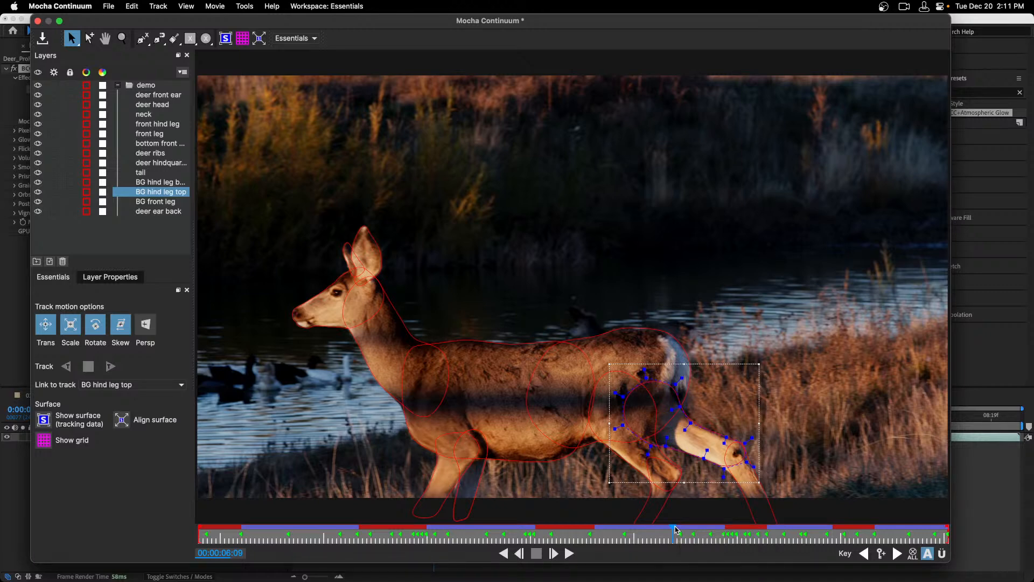
left_click_drag(676, 529, 695, 530)
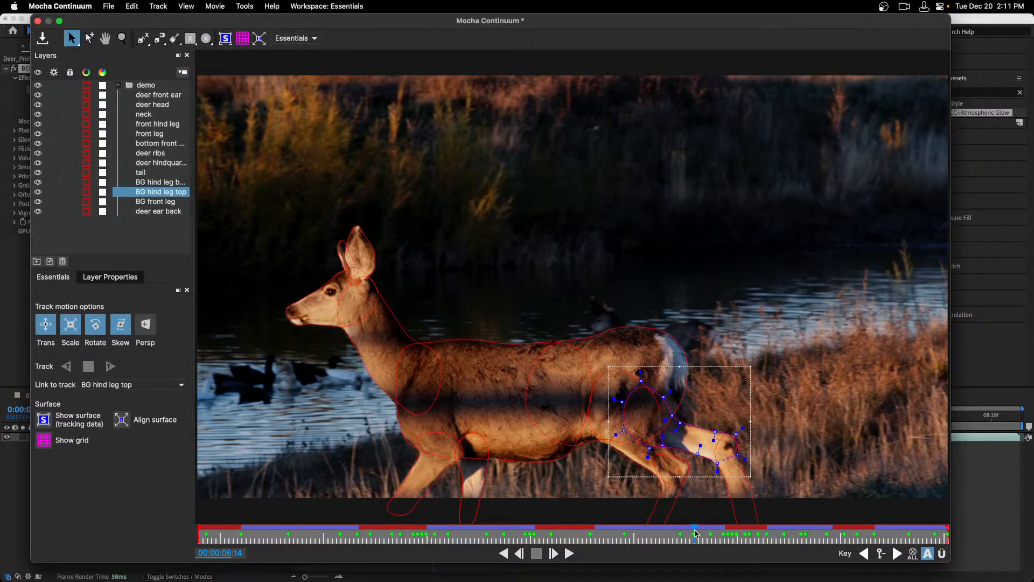
Close Mocha, saving the project changes, and scrub the composition to 0:00:03:10
left_click(38, 21)
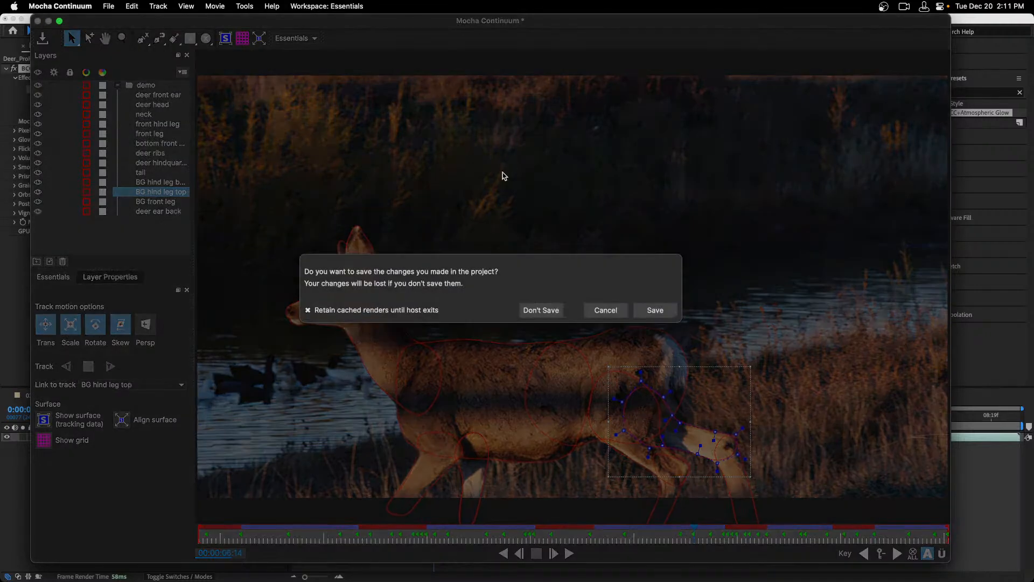
left_click(653, 310)
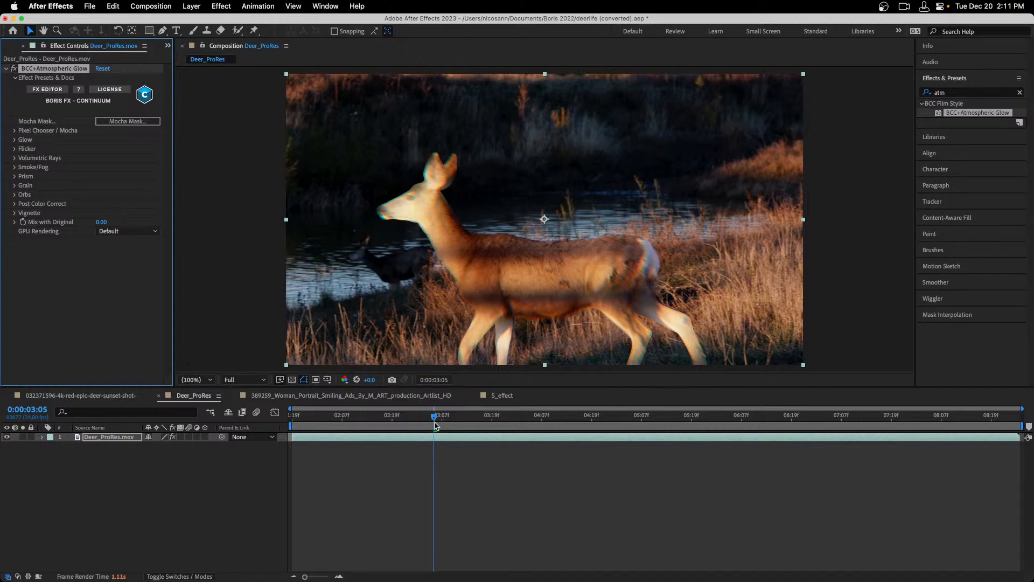
mouse_move(437, 426)
left_mouse_down()
mouse_move(487, 425)
mouse_move(454, 425)
left_mouse_up()
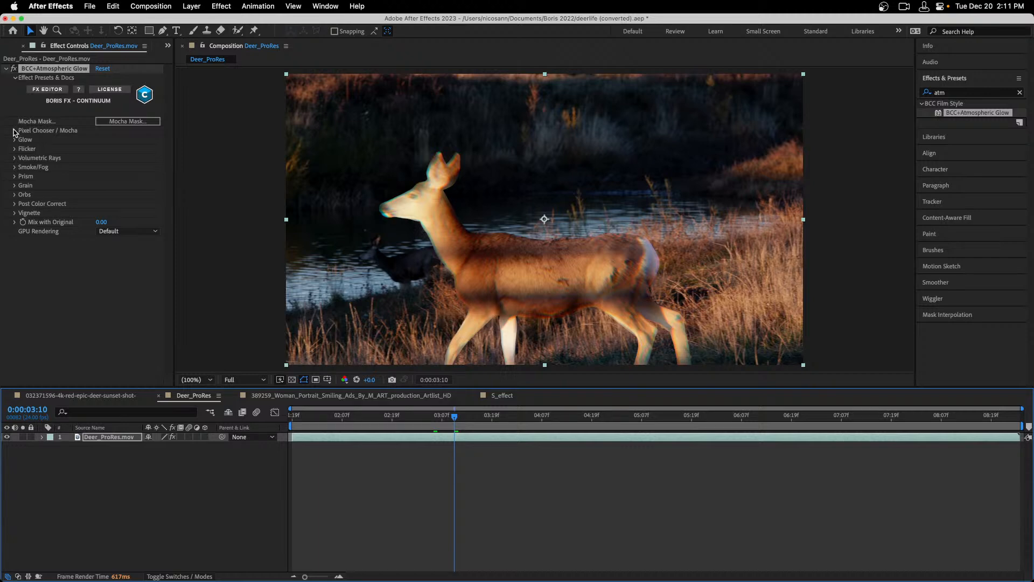
Display the Pixel Chooser's mask matte for the deer briefly, then return to the normal output
left_click(14, 131)
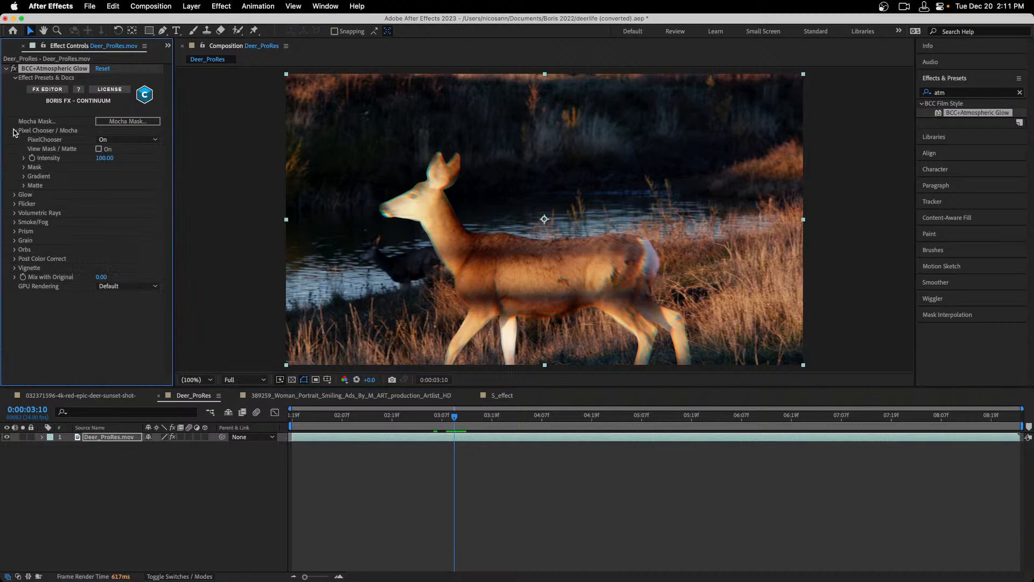
left_click(99, 149)
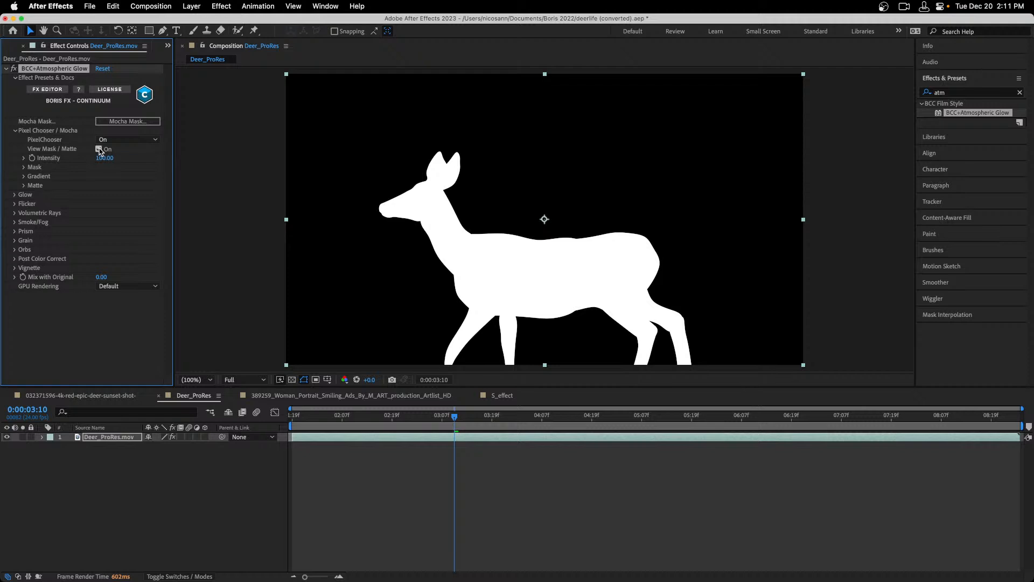
left_click(99, 150)
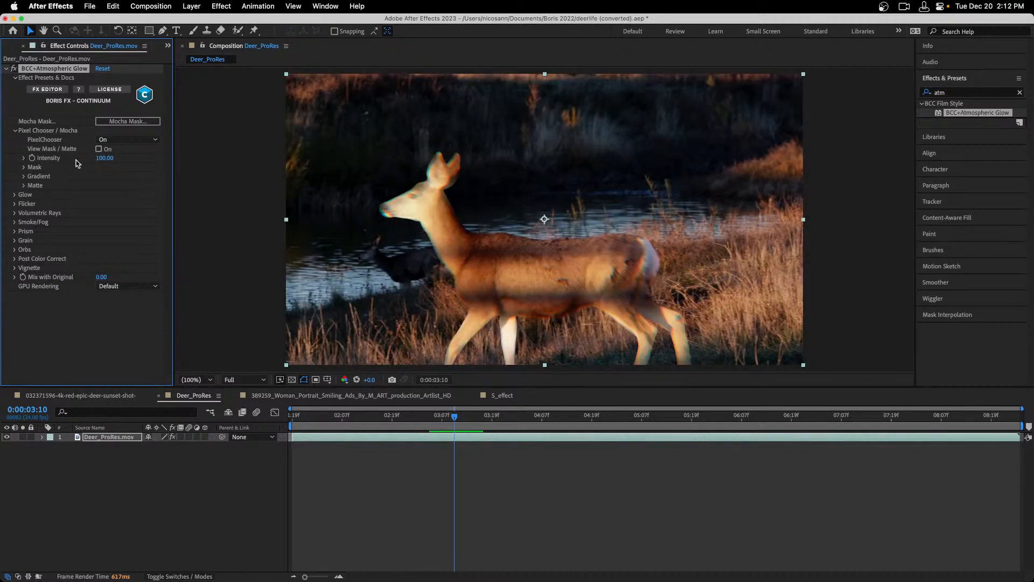
Invert the Mocha spline mask in the Pixel Chooser and set its mask feather to 38
left_click(24, 186)
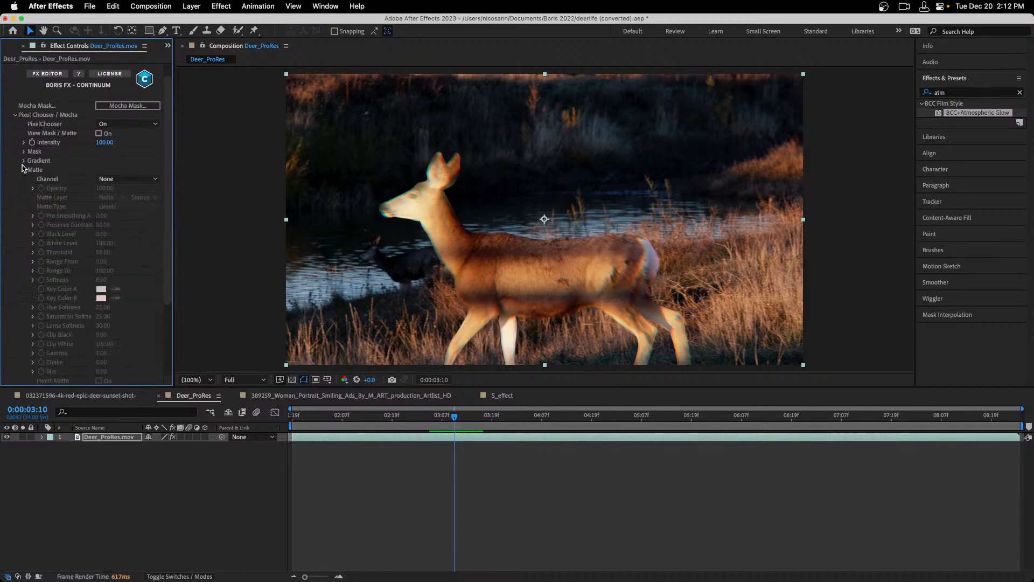
left_click(24, 161)
left_click(23, 161)
left_click(24, 172)
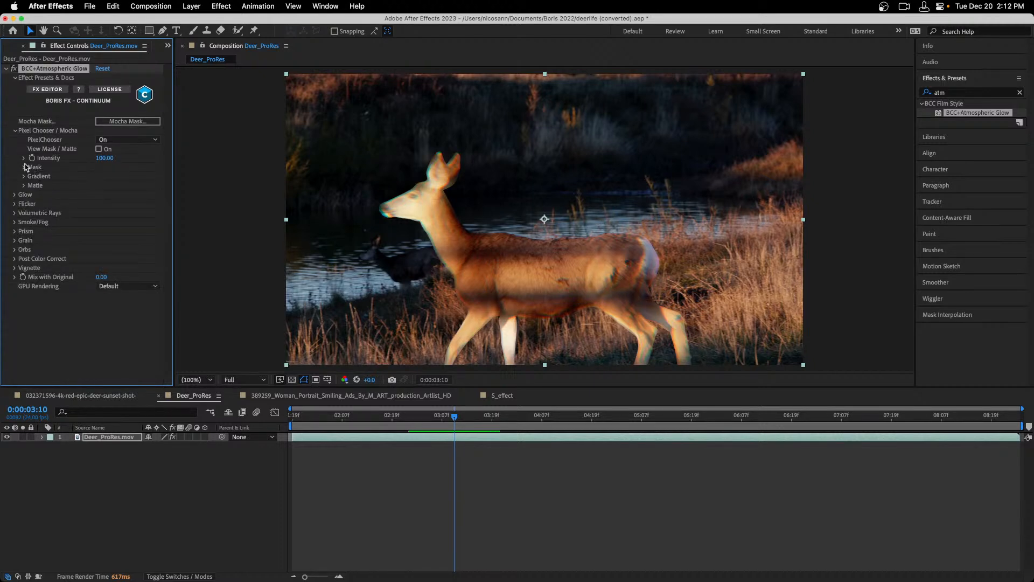
left_click(24, 167)
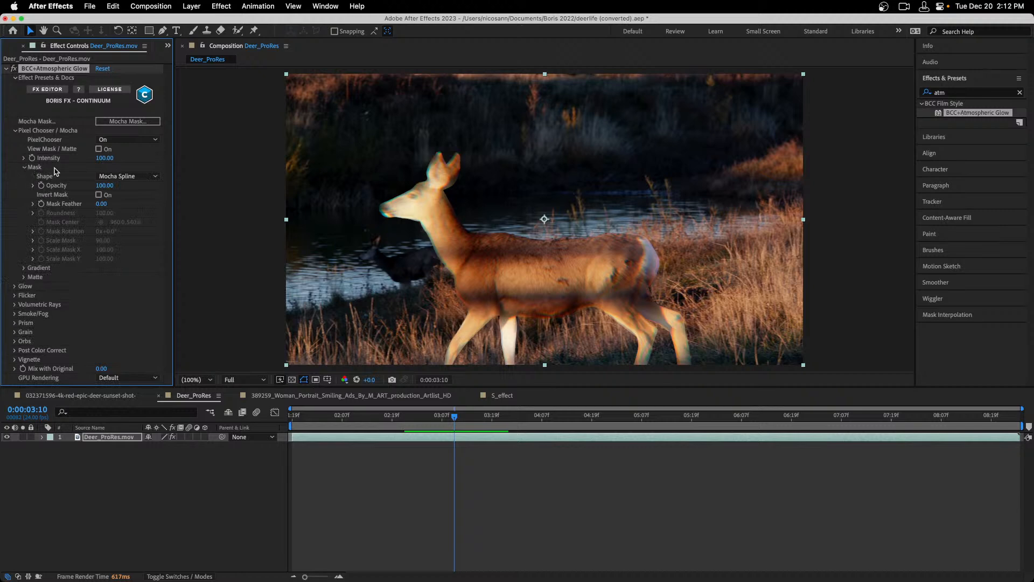
left_click(99, 194)
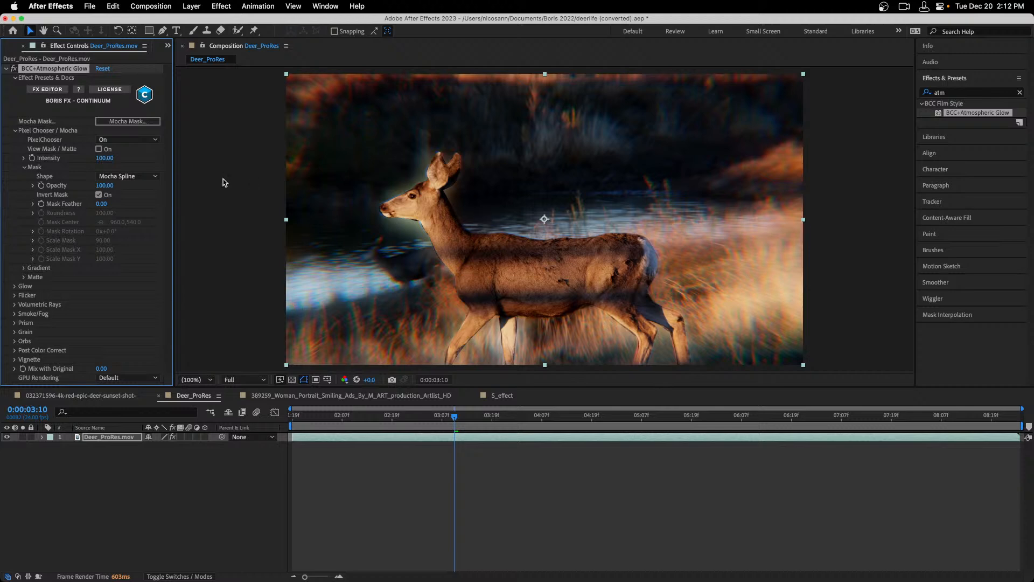
left_click_drag(100, 208, 121, 208)
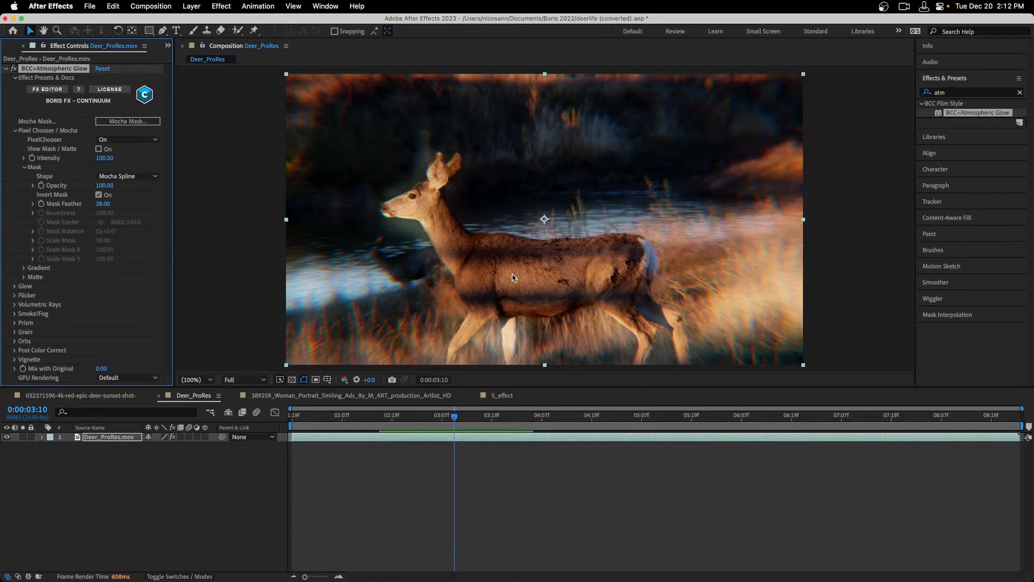
Switch to Final Cut Pro and open the Roto project
key("super+Tab")
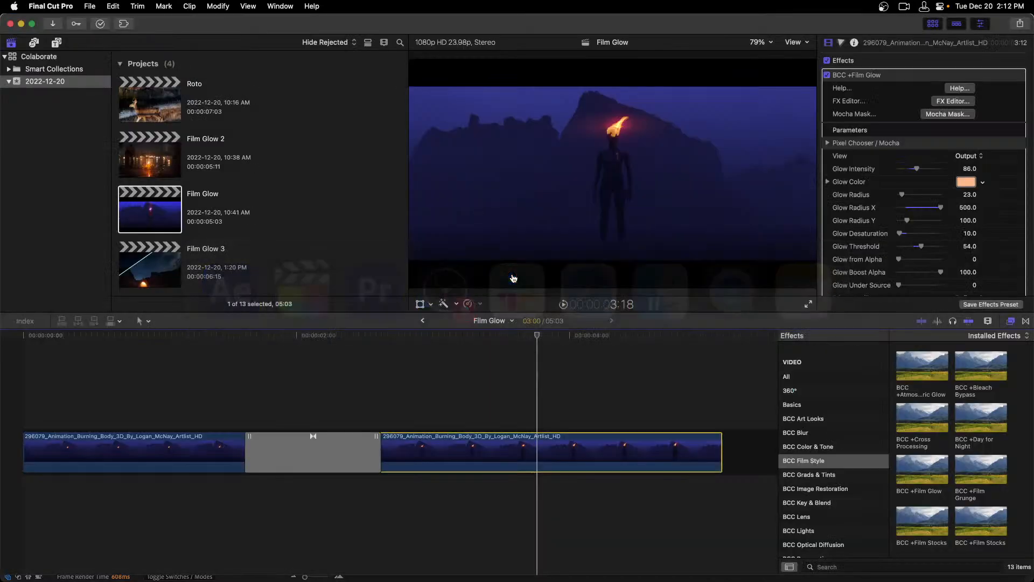
double_click(138, 92)
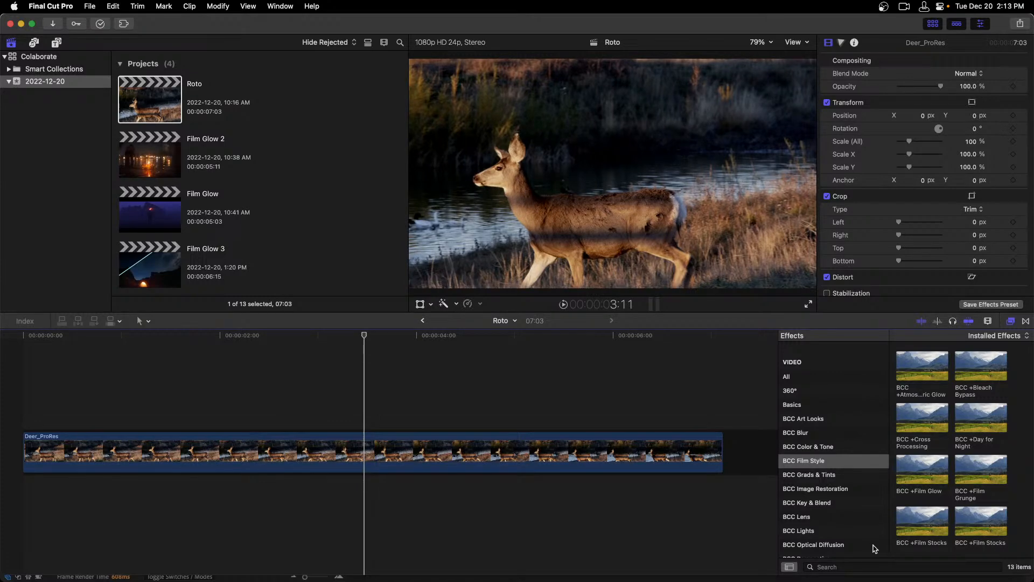
Apply the BCC +Film Stocks effect to the Deer_ProRes clip and open its FX Editor
scroll(925, 472, "down", 1)
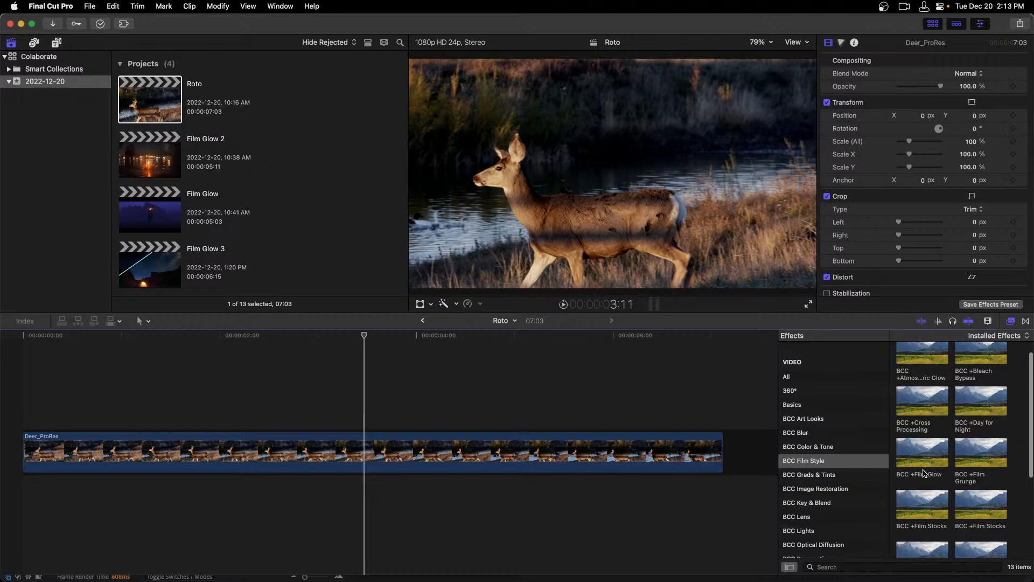
scroll(924, 473, "down", 2)
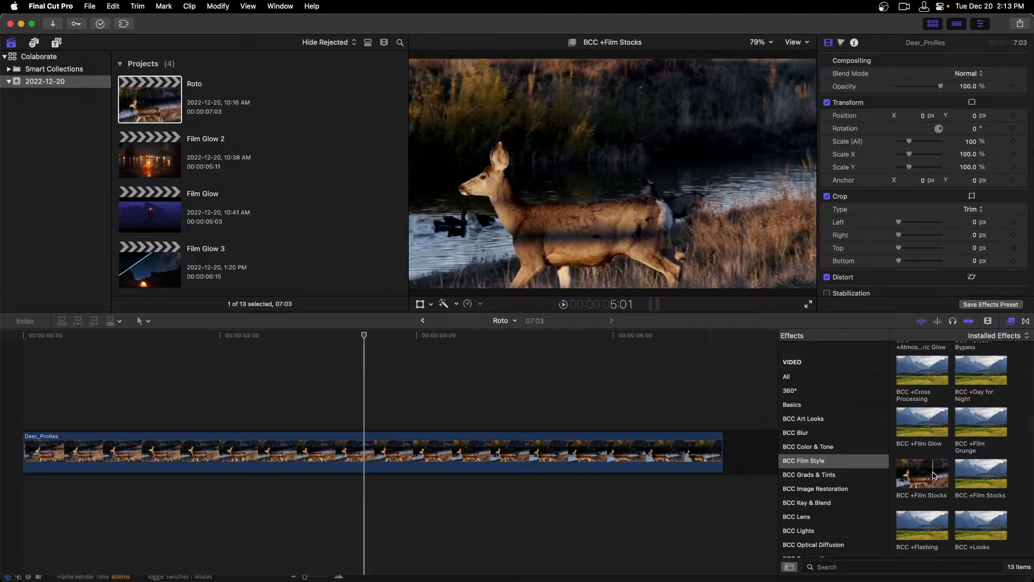
left_click_drag(927, 475, 677, 457)
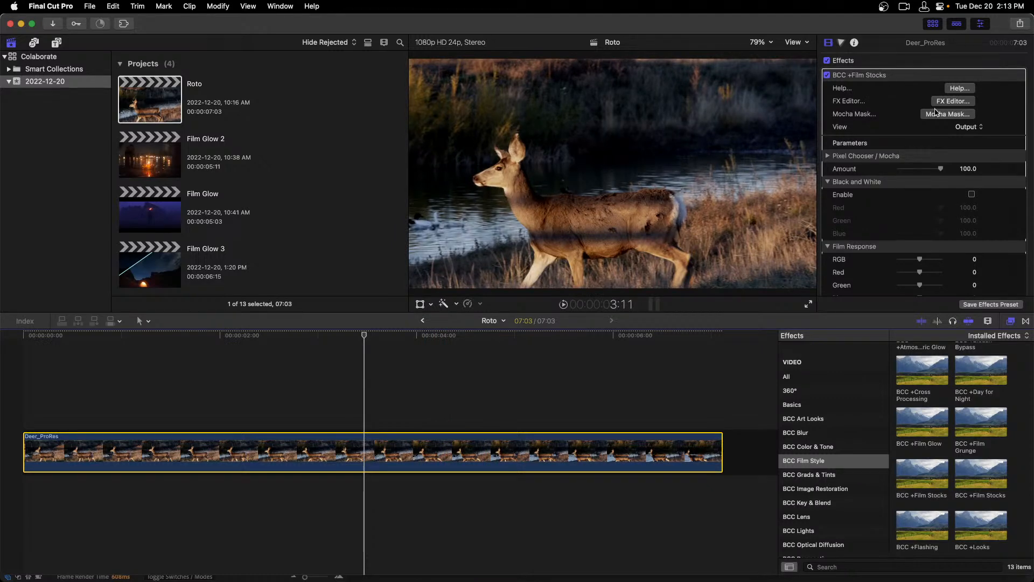
left_click(951, 102)
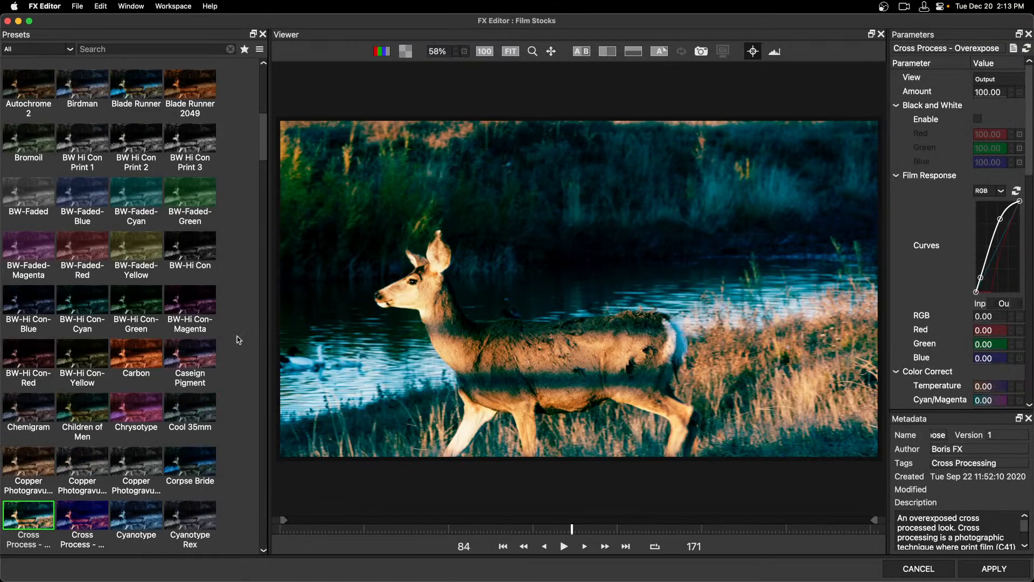
Preview the Cool 35mm and Copper Photogravure 2 film looks, and load the Copper Photogravure 3 preset
scroll(226, 415, "down", 2)
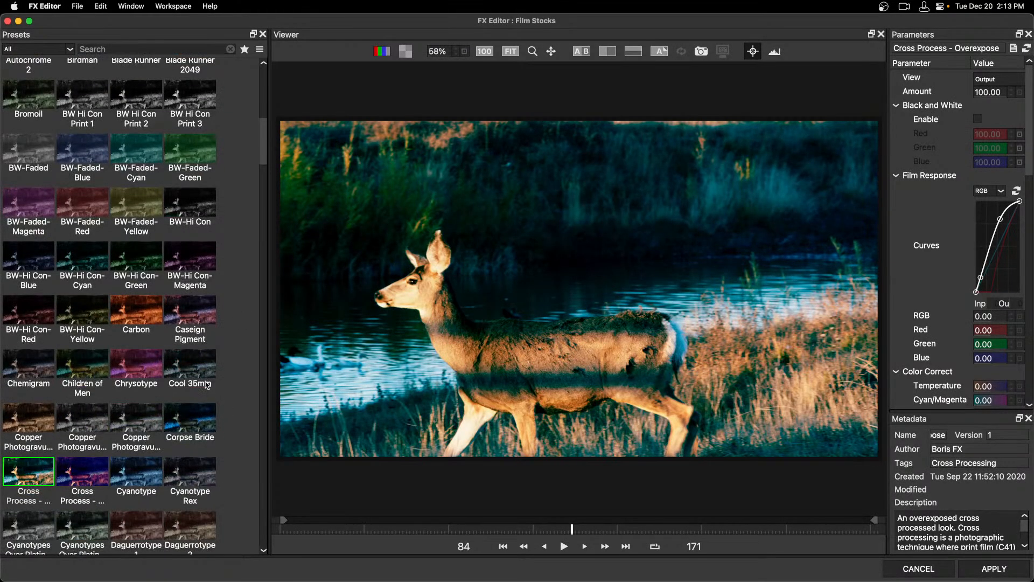
left_click(204, 377)
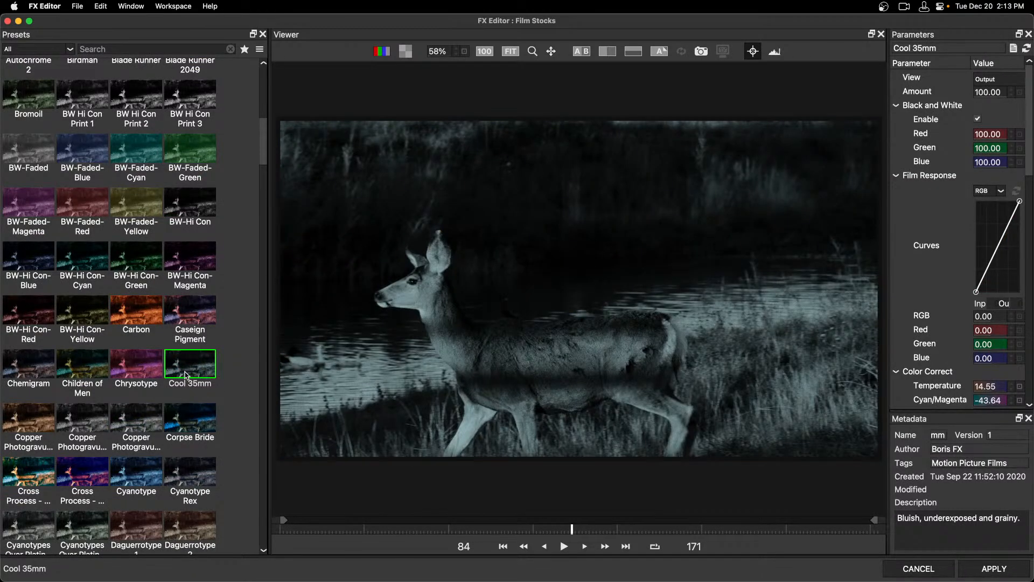
left_click(135, 432)
left_click(83, 425)
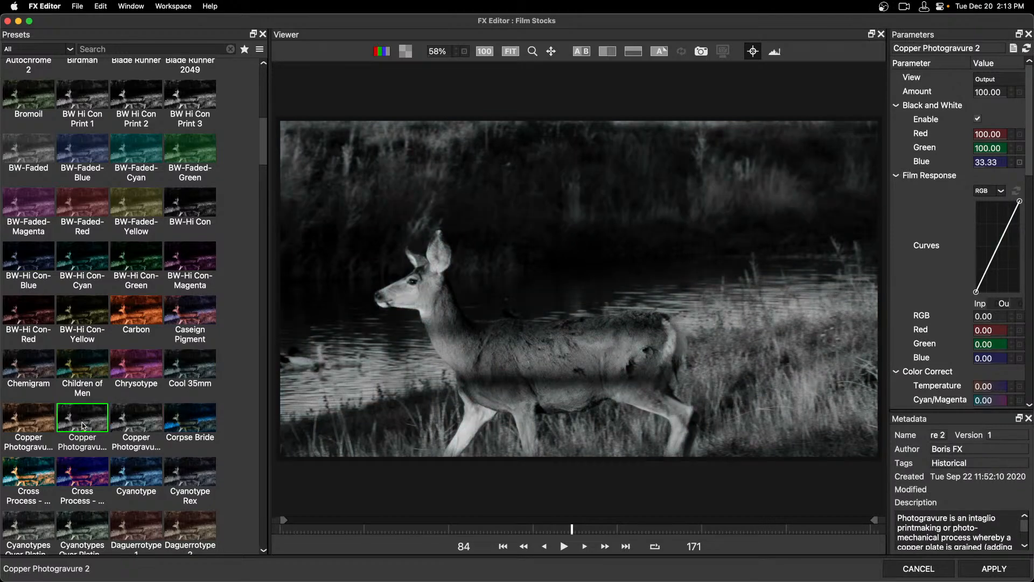
left_click(117, 421)
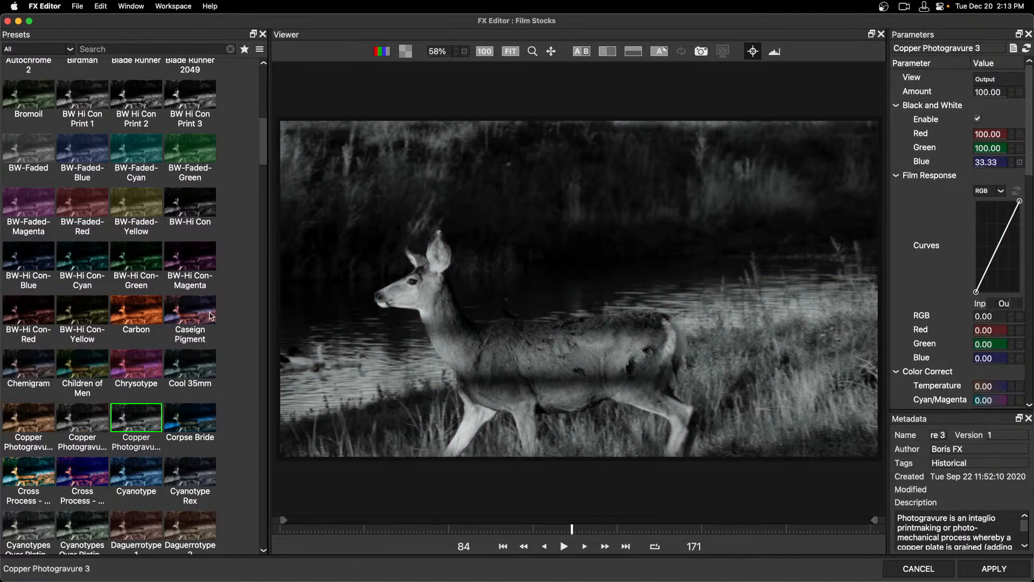
Compare the Copper Photogravure 3 look with the original deer footage in A/B and vertical split views, and apply it to the clip
left_click_drag(262, 148, 258, 176)
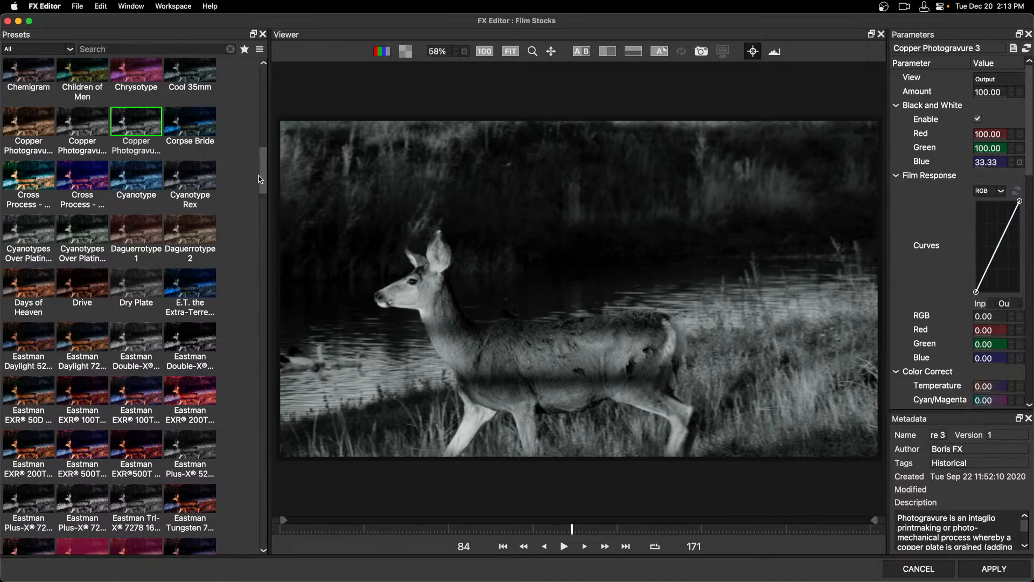
left_click(581, 53)
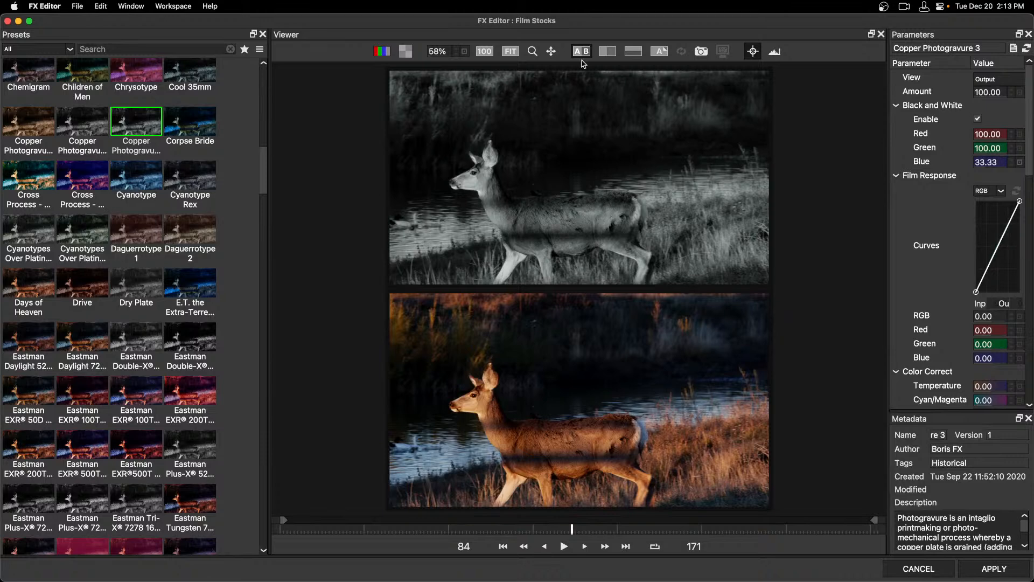
left_click(607, 52)
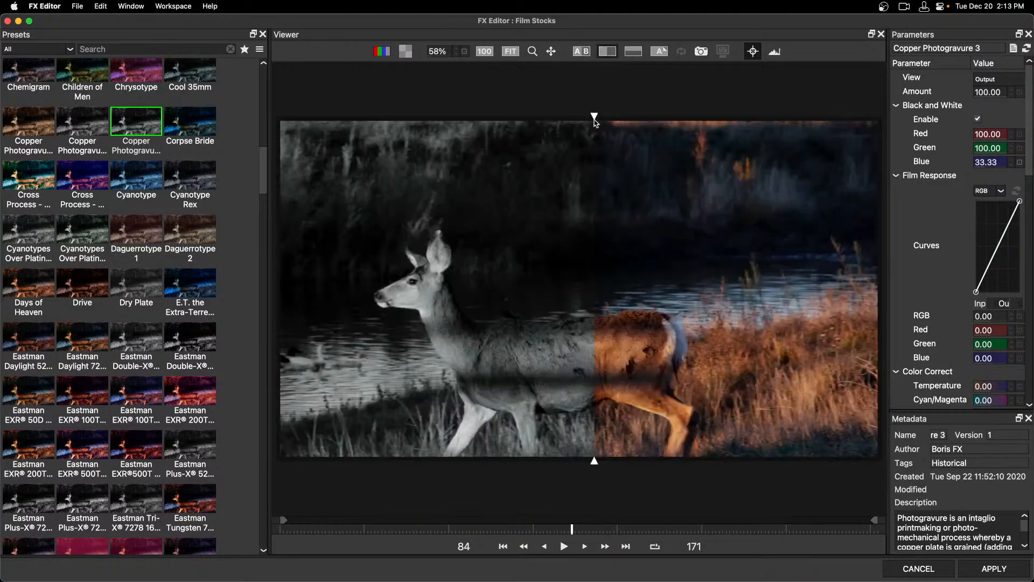
left_click_drag(595, 122, 586, 98)
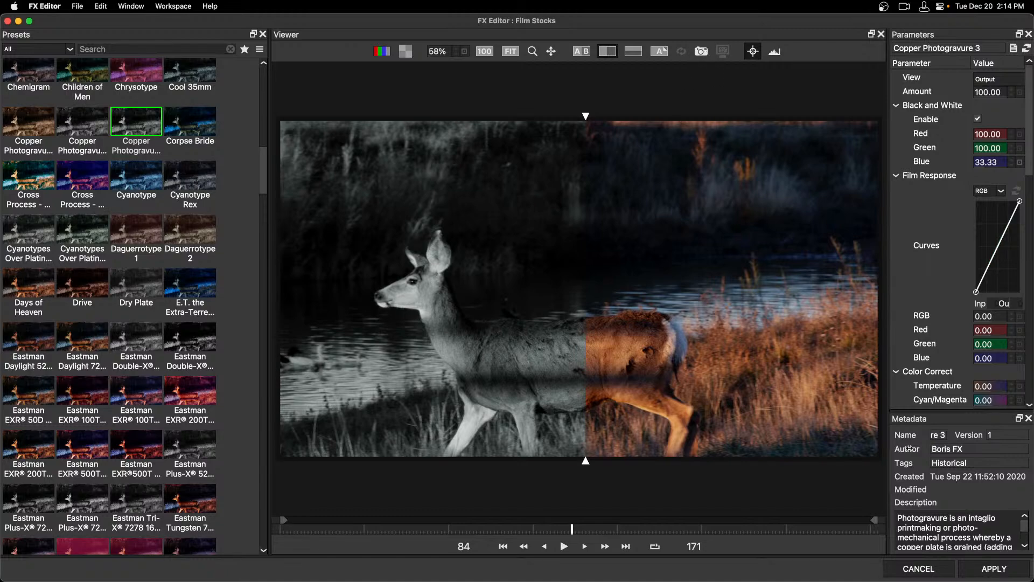
left_click(990, 571)
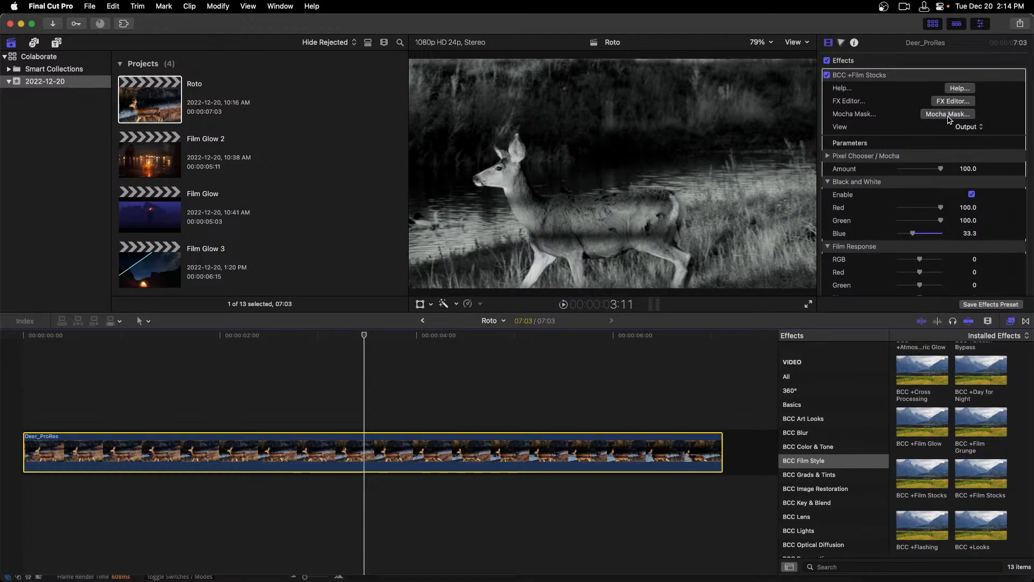
Open the Film Stocks effect's Mocha mask editor and load the saved deer project whose name ends in IN POINT TAIL.v5.mocha
left_click(947, 114)
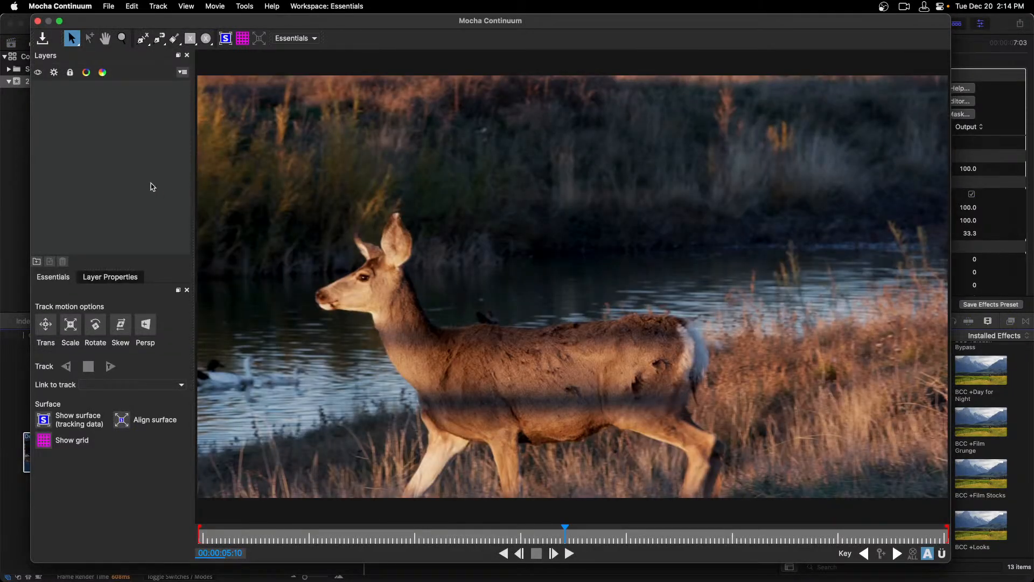
left_click(109, 6)
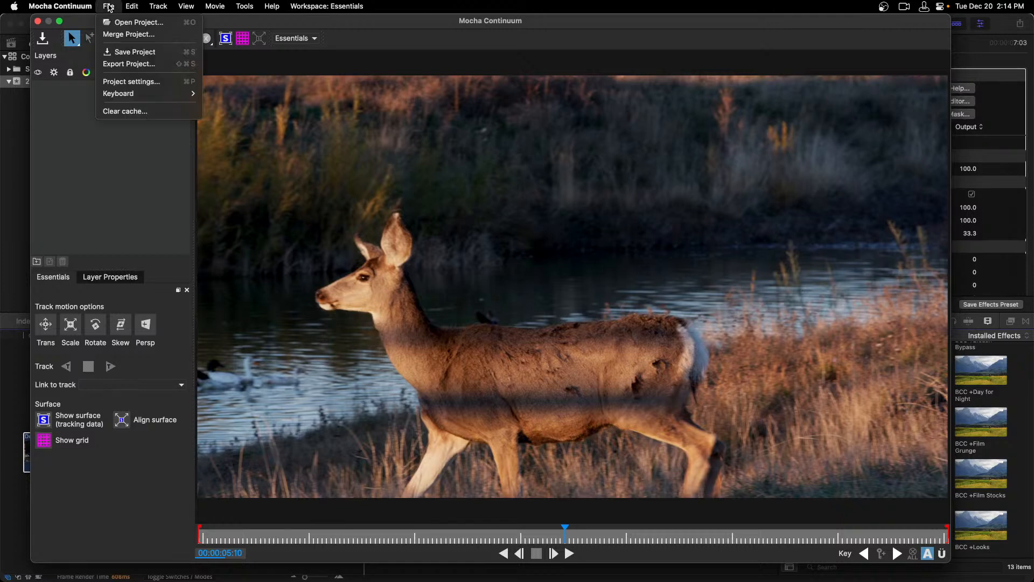
left_click(118, 23)
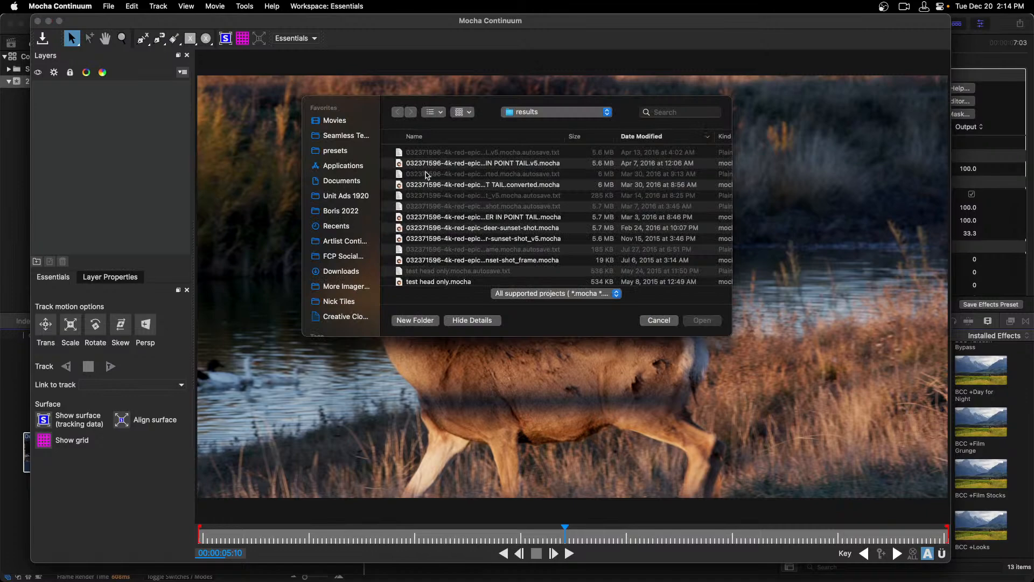
left_click(428, 165)
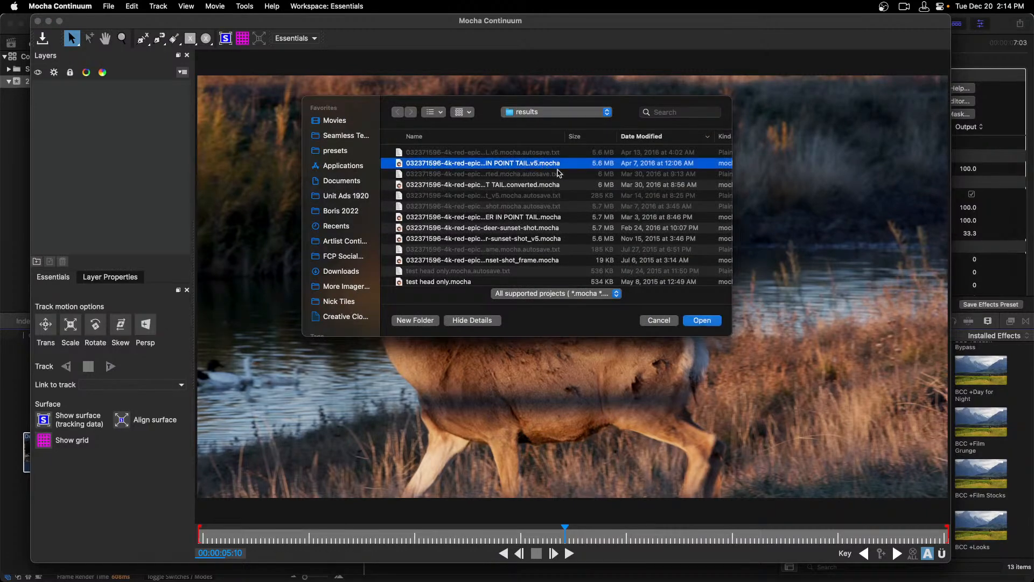
left_click(711, 323)
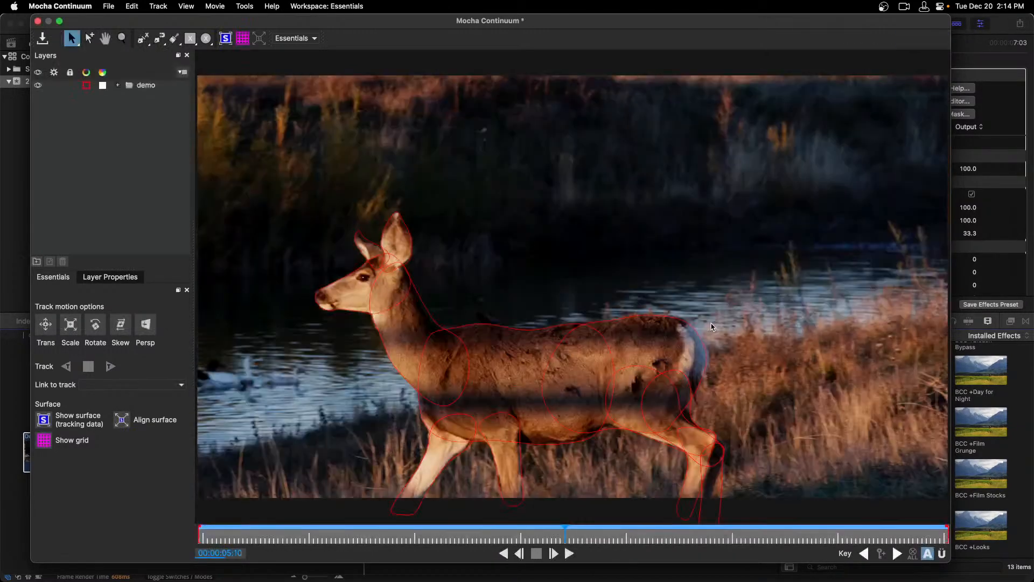
Scrub through the footage to check the deer splines, and close Mocha with the changes saved
left_click_drag(447, 539, 546, 506)
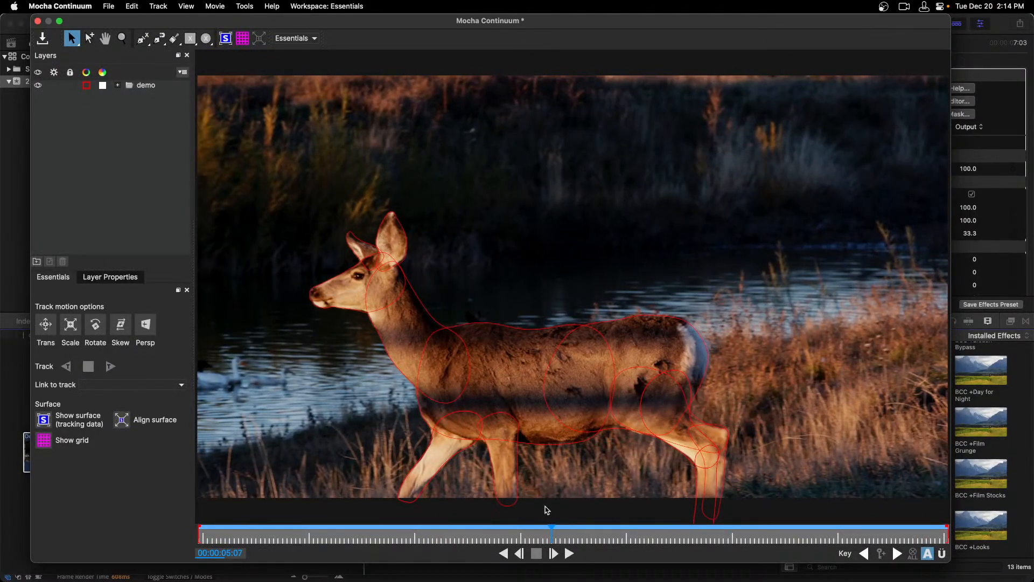
left_click(38, 23)
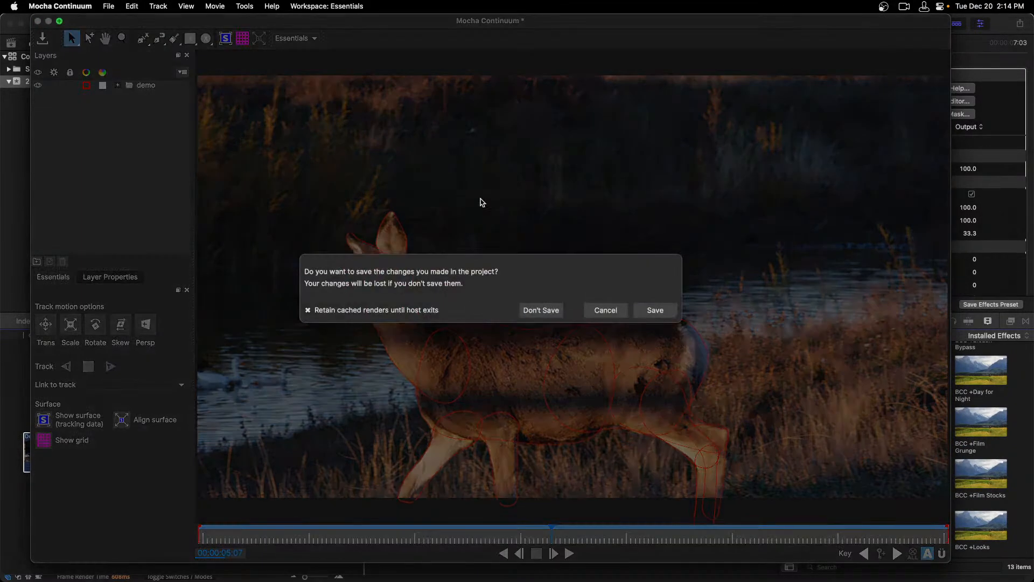
left_click(645, 310)
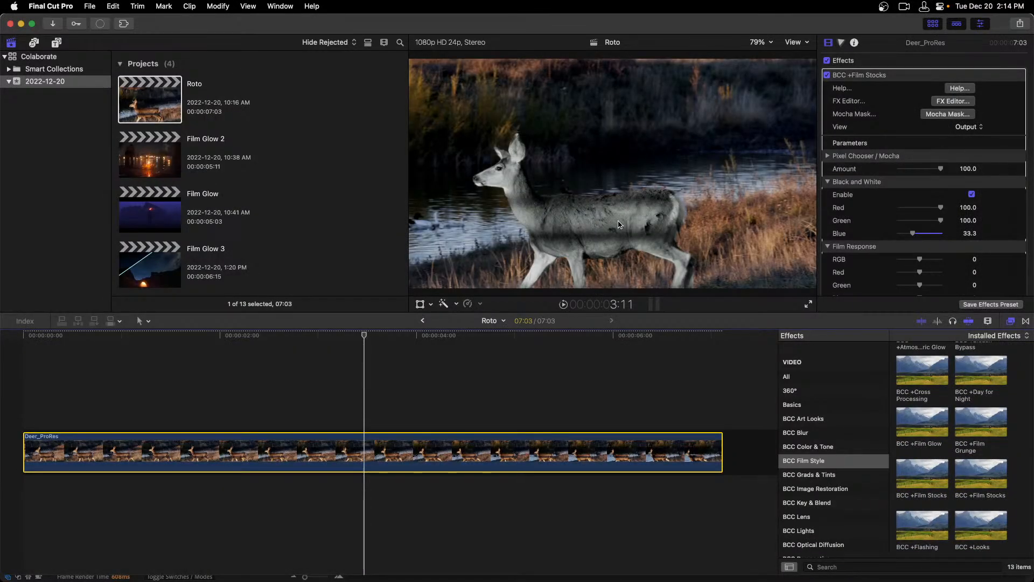
Invert the Film Stocks effect's Mocha spline mask in the Pixel Chooser and set its mask feather to 34
left_click(828, 156)
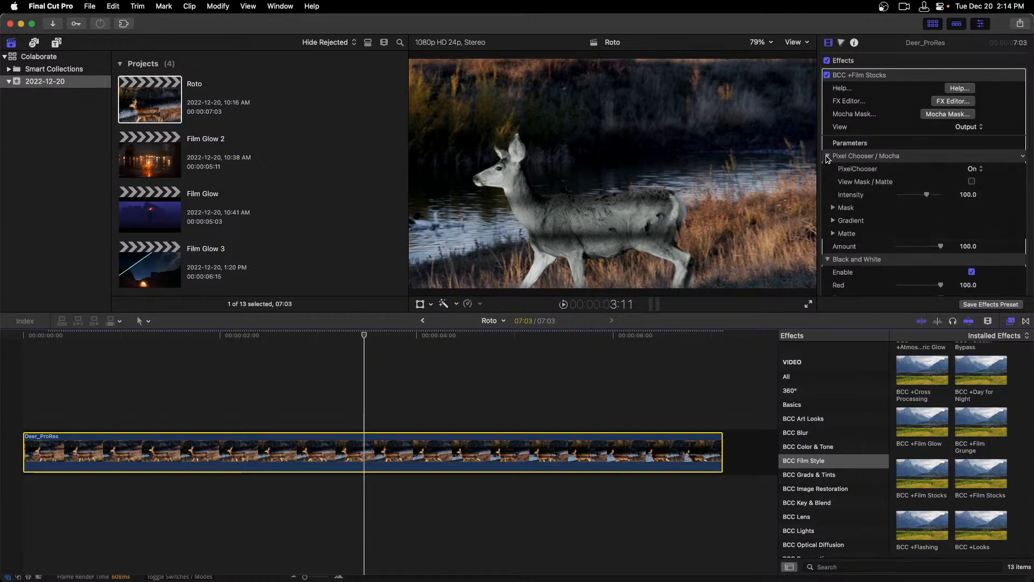
left_click(832, 208)
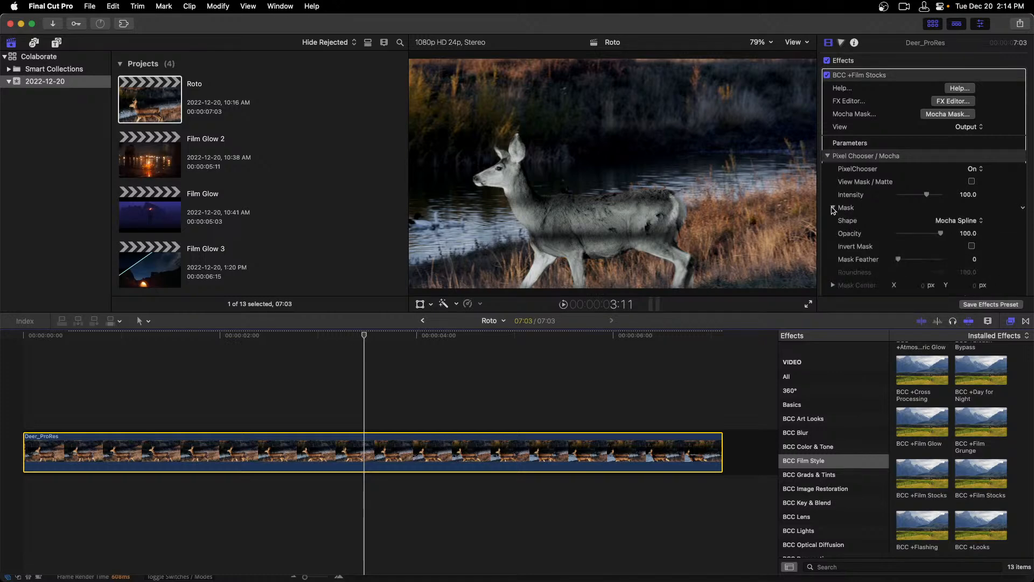
left_click(972, 246)
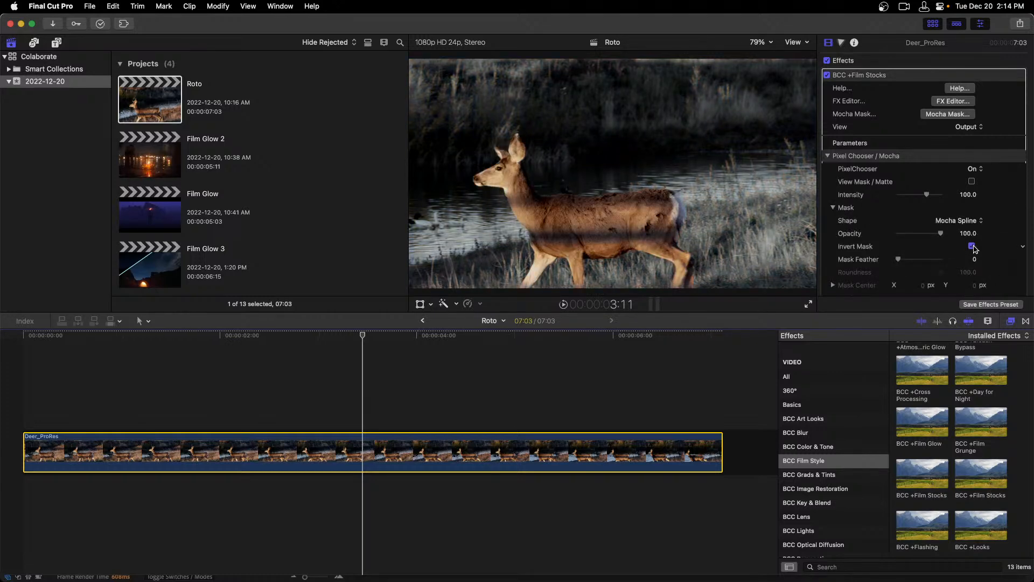
left_click_drag(898, 259, 903, 260)
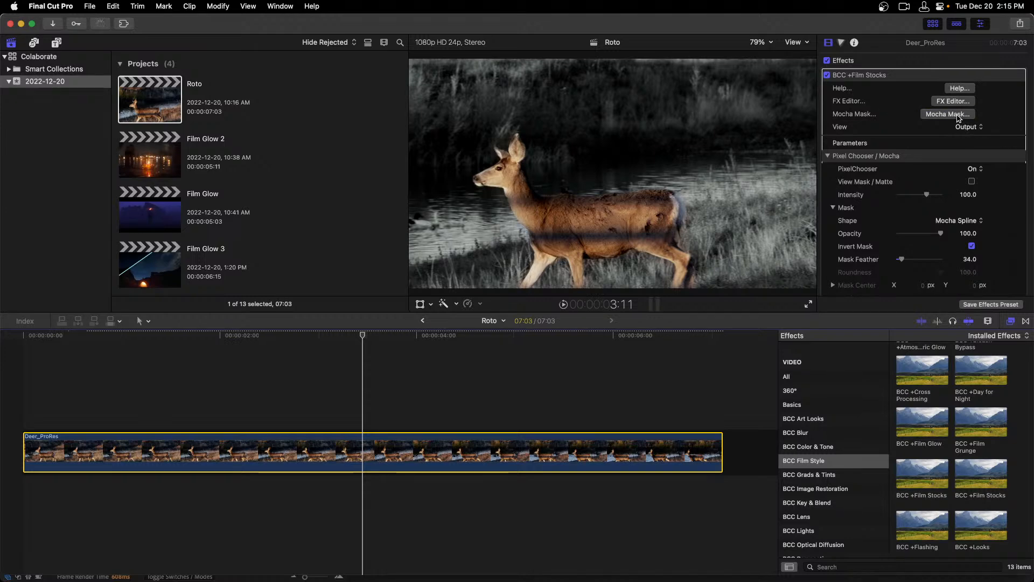
Reopen the Mocha mask editor to look at the Export Project option, and close it without exporting
left_click(958, 114)
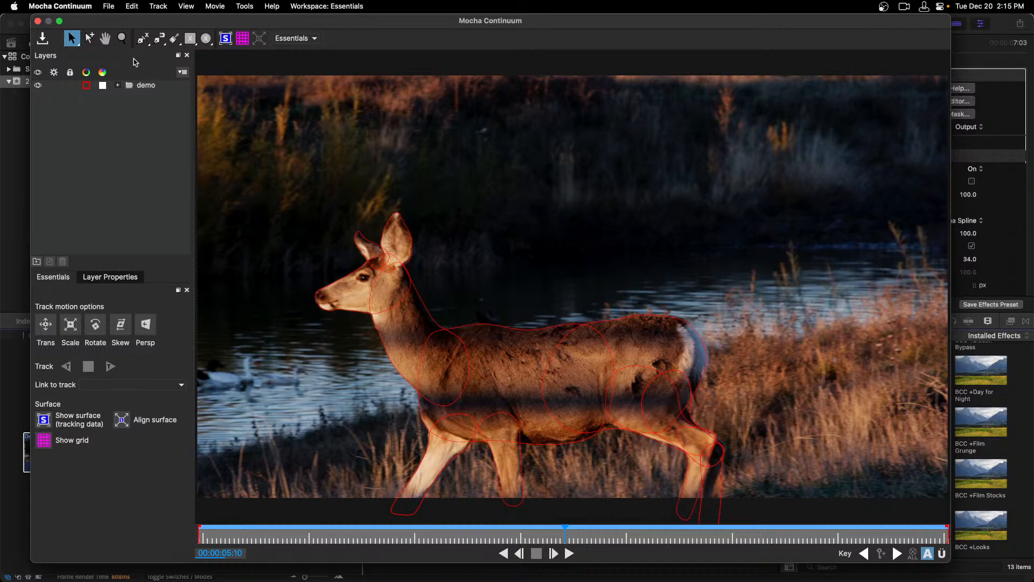
left_click(107, 7)
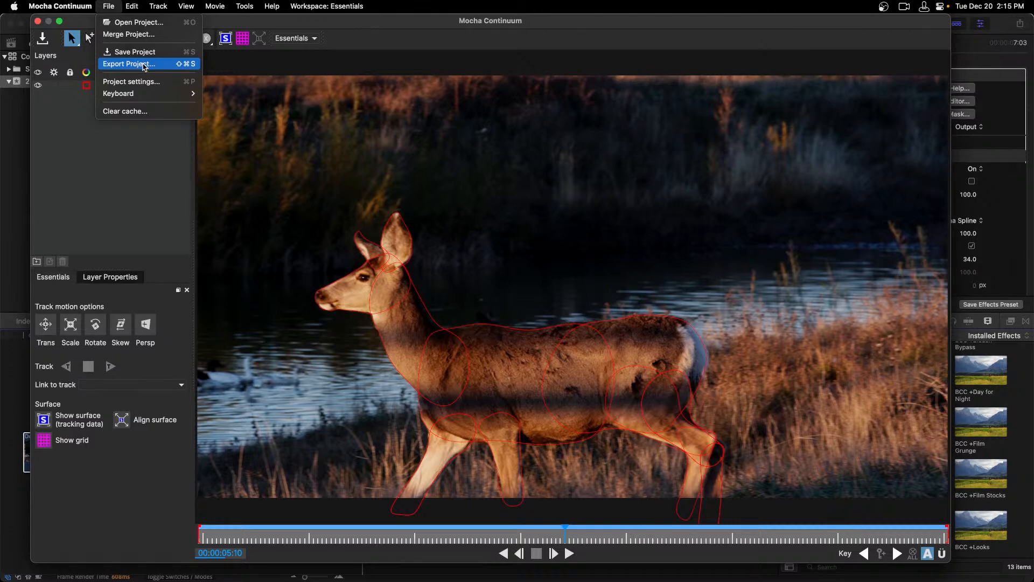
left_click(122, 170)
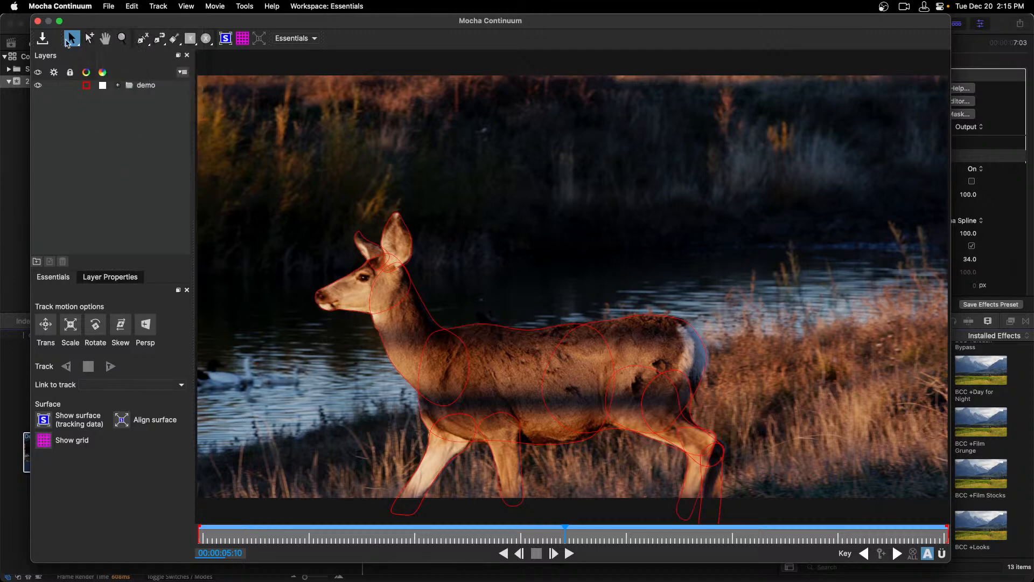
left_click(37, 22)
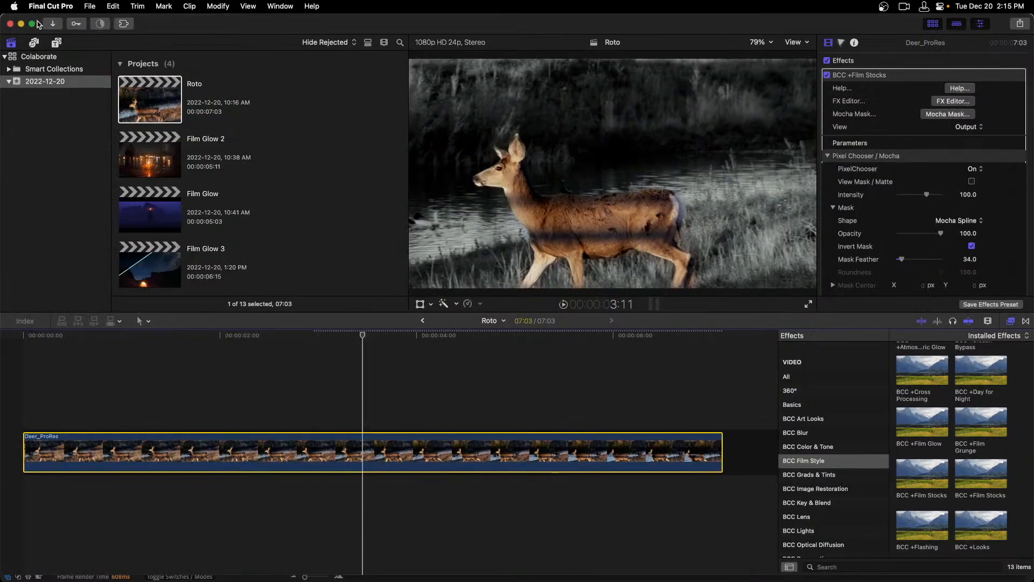
Switch to Premiere Pro, play the Color Fuse sequence from its start to about four seconds, and save the project
key("super+Tab")
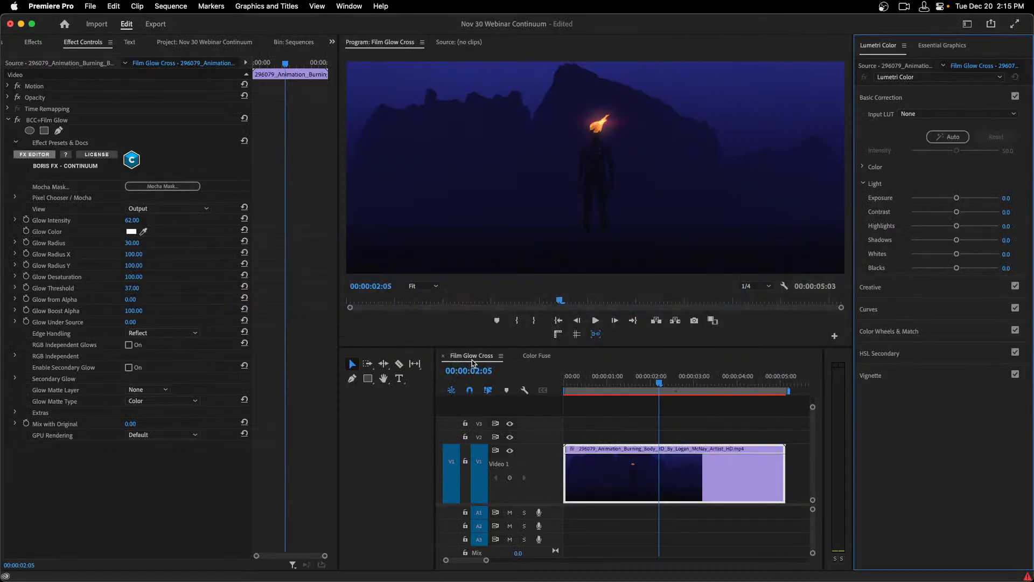
left_click(533, 356)
left_click_drag(652, 394, 546, 400)
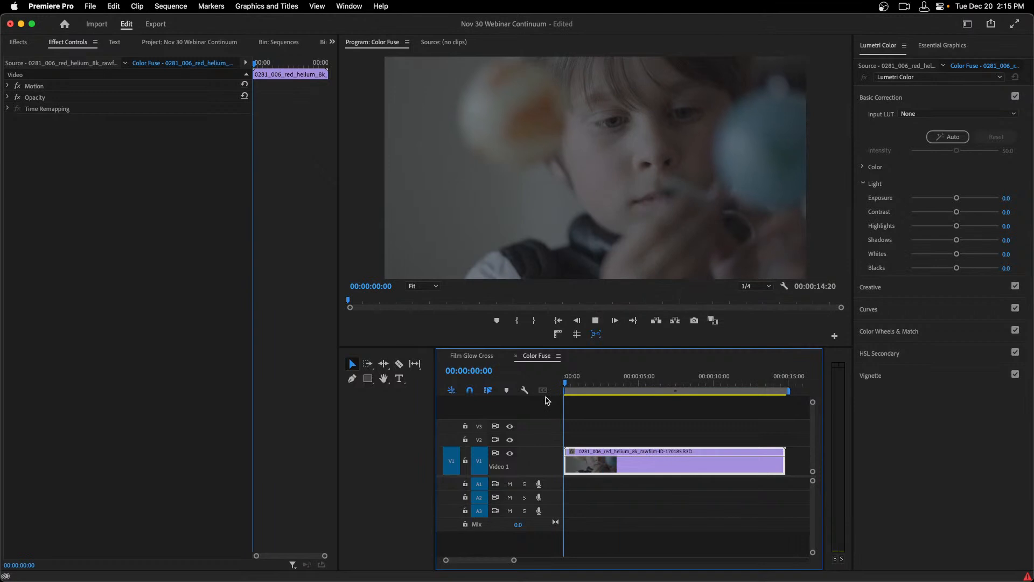
key("space")
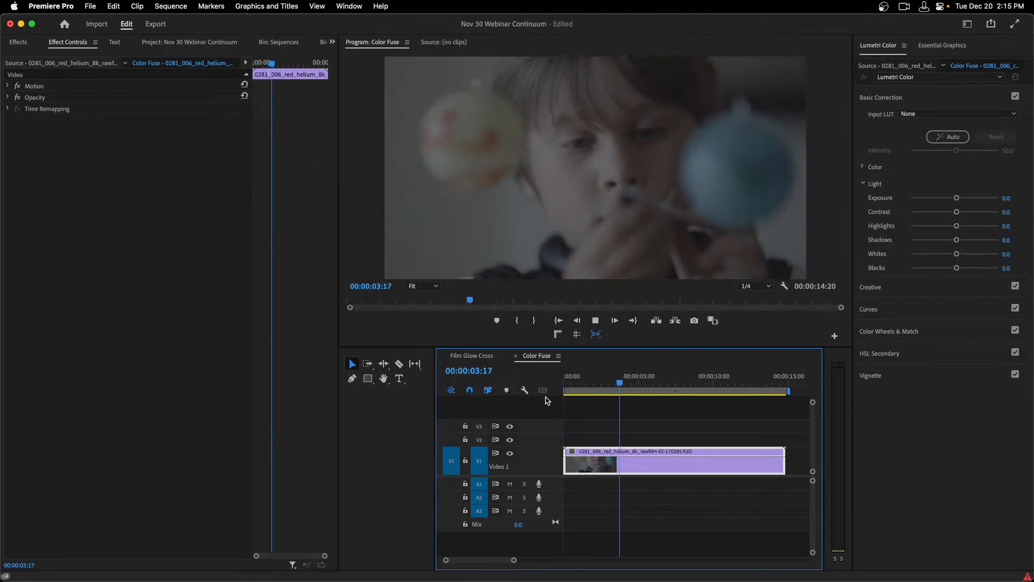
key("space")
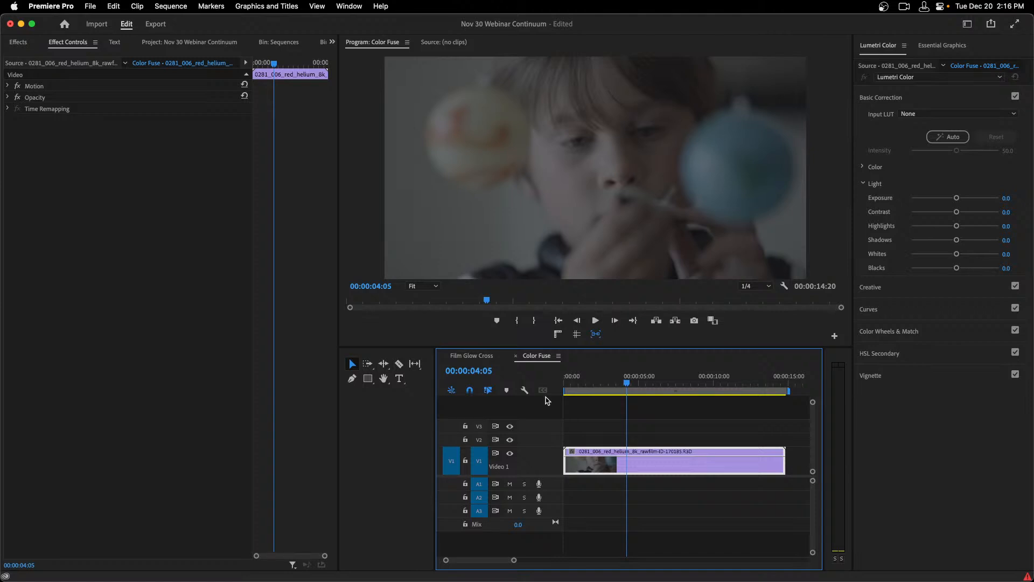
key("super+s")
Apply Lumetri's automatic basic correction to the red helium clip and toggle Basic Correction off and on to compare
left_click(948, 137)
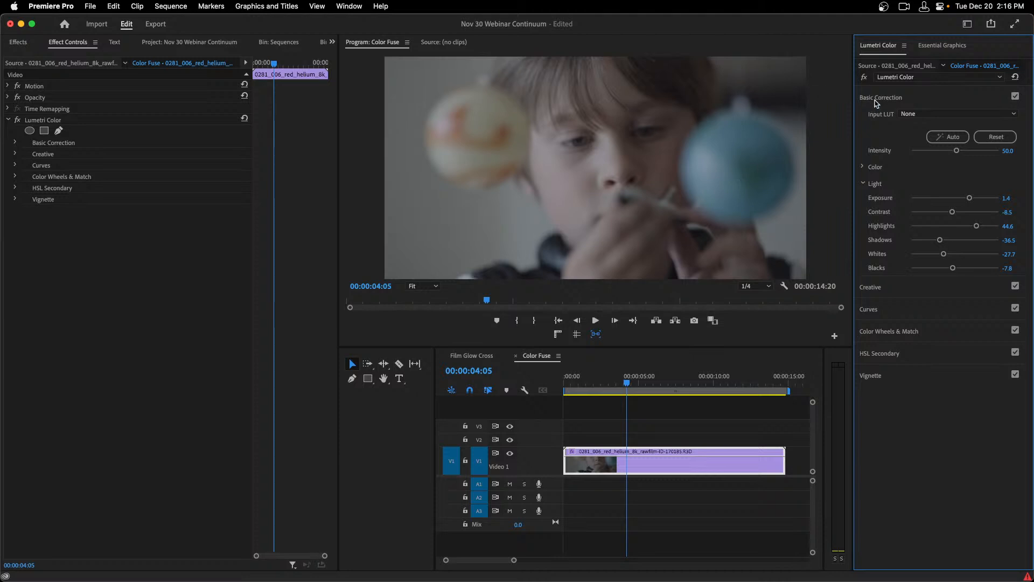
left_click(1015, 96)
left_click(1016, 96)
left_click(1016, 97)
left_click(1016, 97)
Search the effects for "s_color", apply S_ColorFuse to the red helium clip, and show the clip's effect controls
left_click(16, 42)
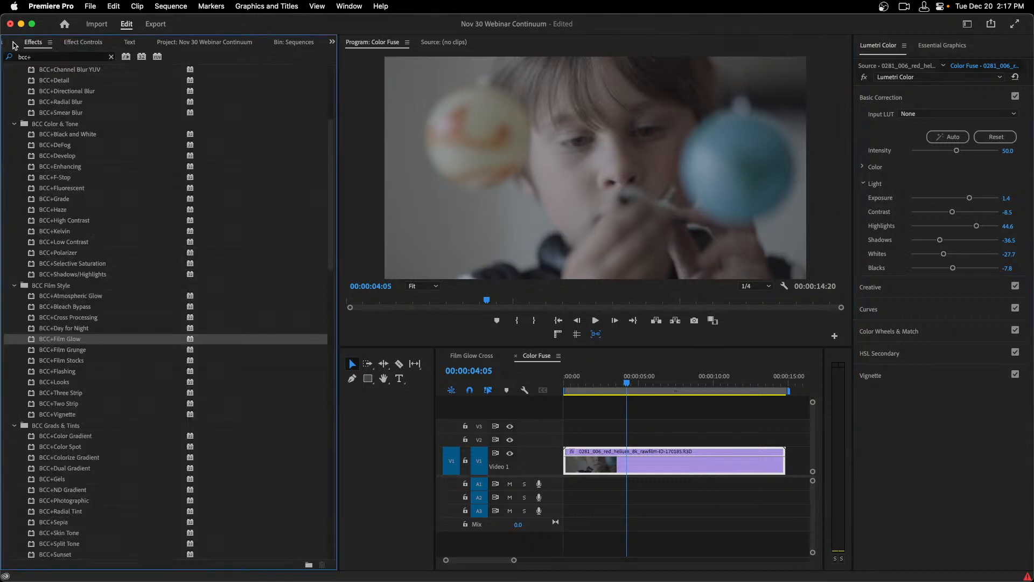
left_click(37, 57)
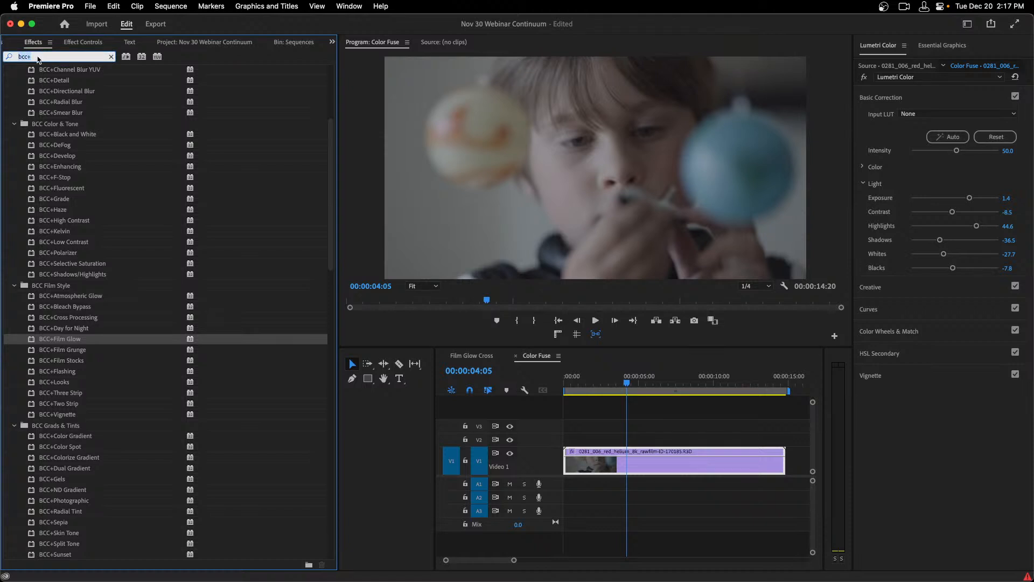
key("BackSpace")
key("BackSpace")
key("BackSpace")
key("BackSpace")
type("s")
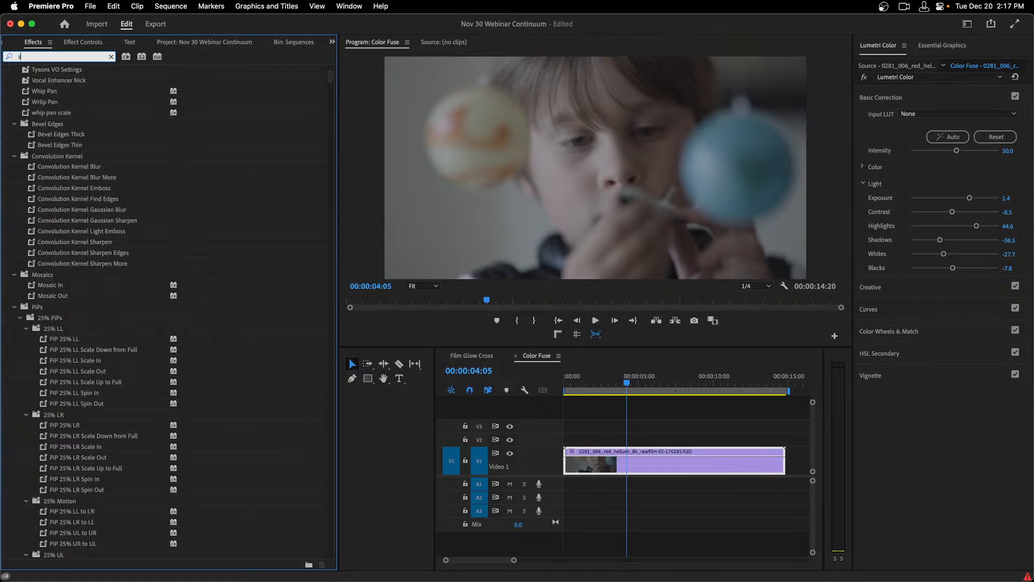
type("_color")
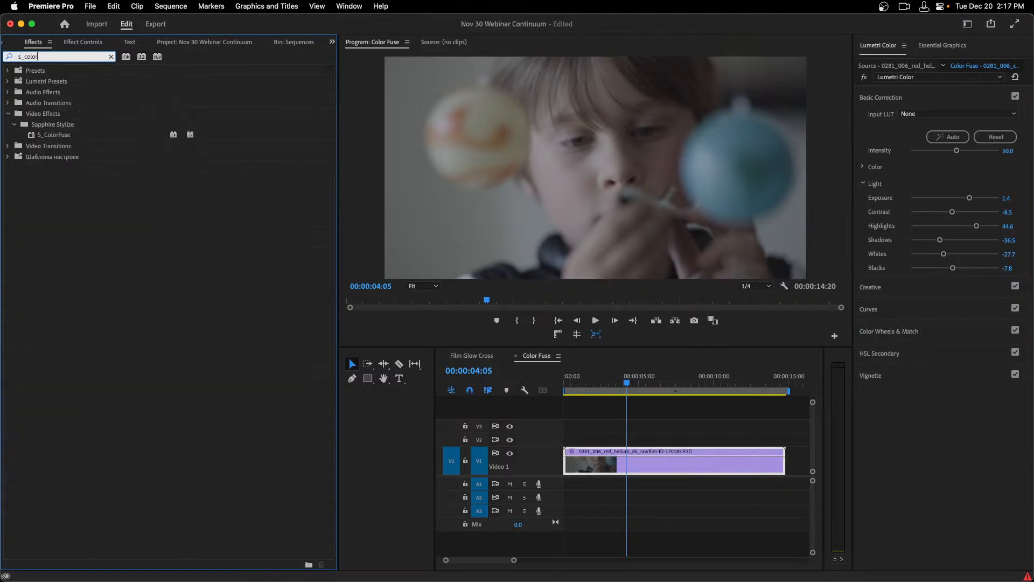
left_click(52, 138)
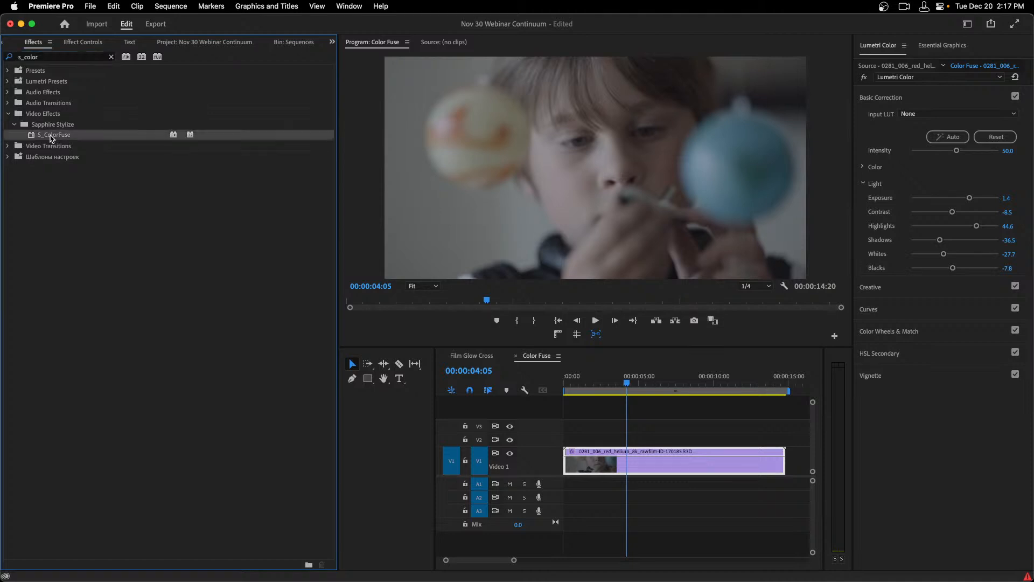
left_click_drag(52, 138, 626, 460)
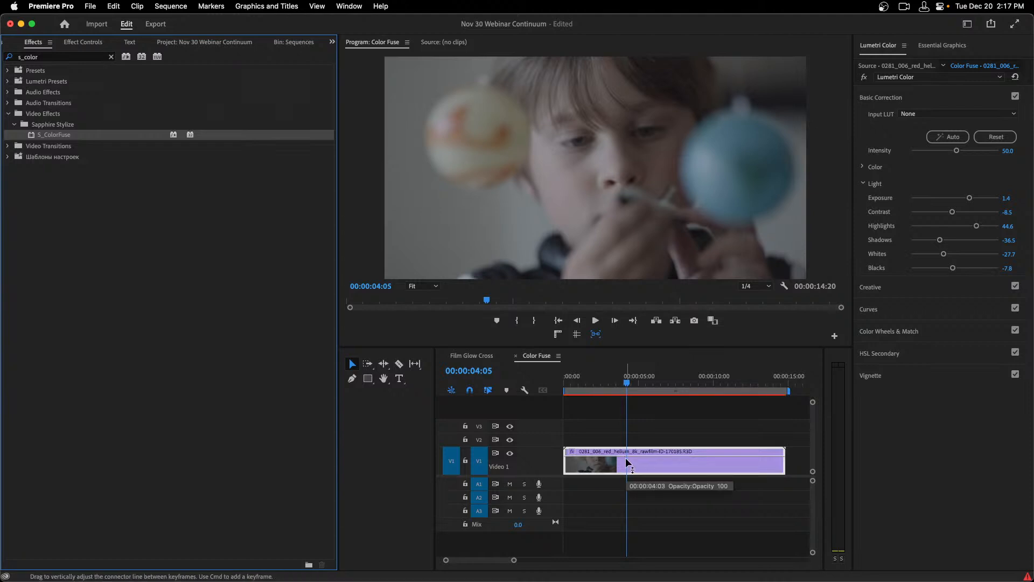
left_click(97, 47)
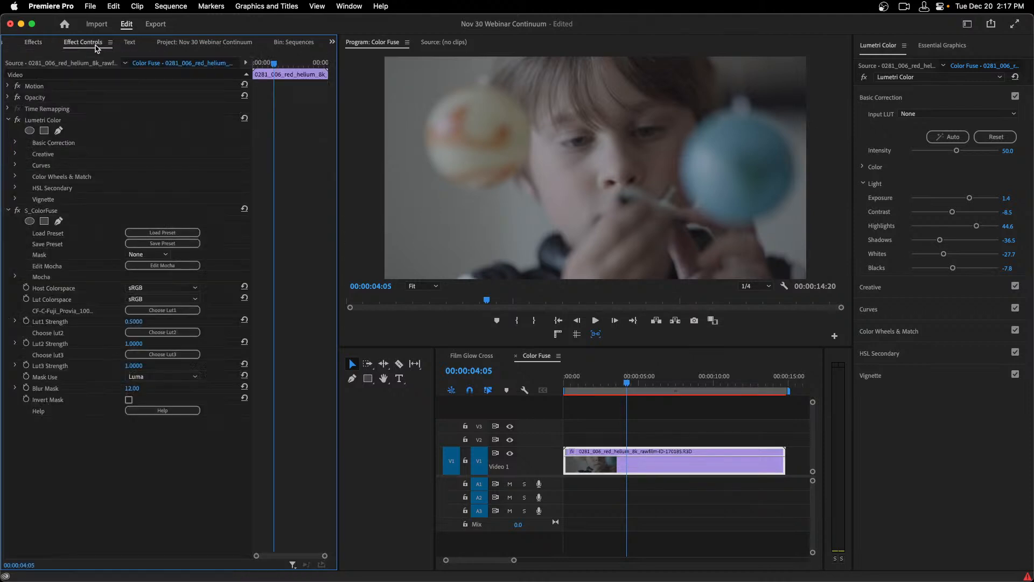
Compare the image with Lumetri Color and then S_ColorFuse toggled off and on, collapsing the Lumetri Color settings
left_click(18, 121)
left_click(17, 121)
left_click(17, 120)
left_click(18, 121)
left_click(7, 123)
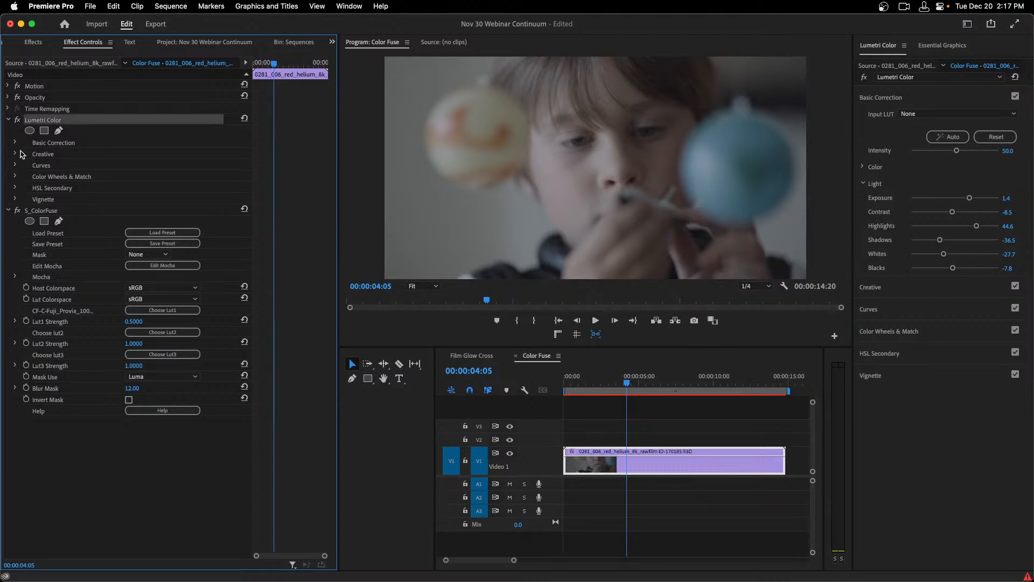
left_click(8, 119)
left_click(45, 132)
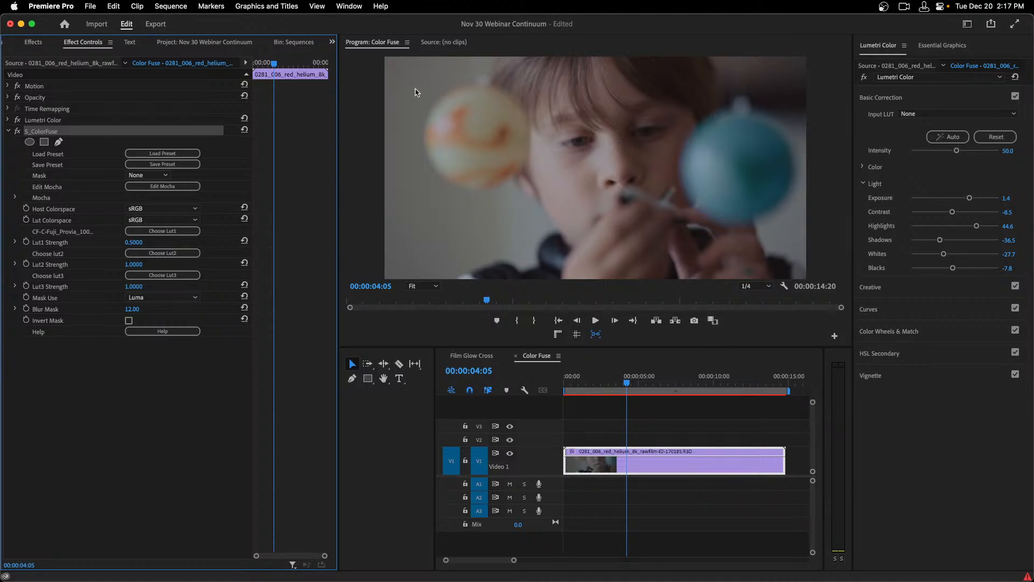
left_click(18, 132)
left_click(18, 132)
Open the S_ColorFuse preset browser and look through the available looks from start to end
left_click(155, 155)
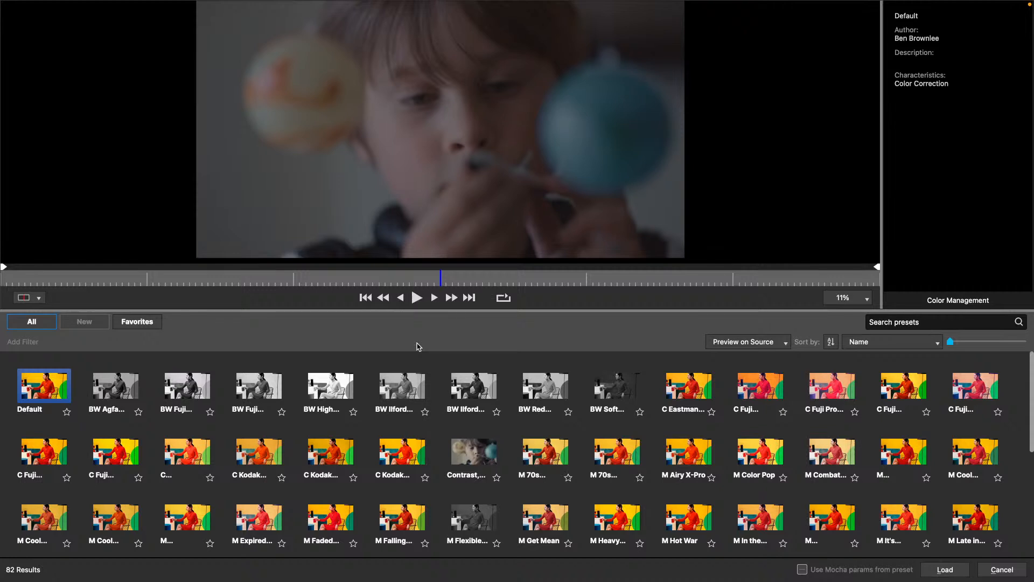
mouse_move(407, 401)
mouse_move(318, 478)
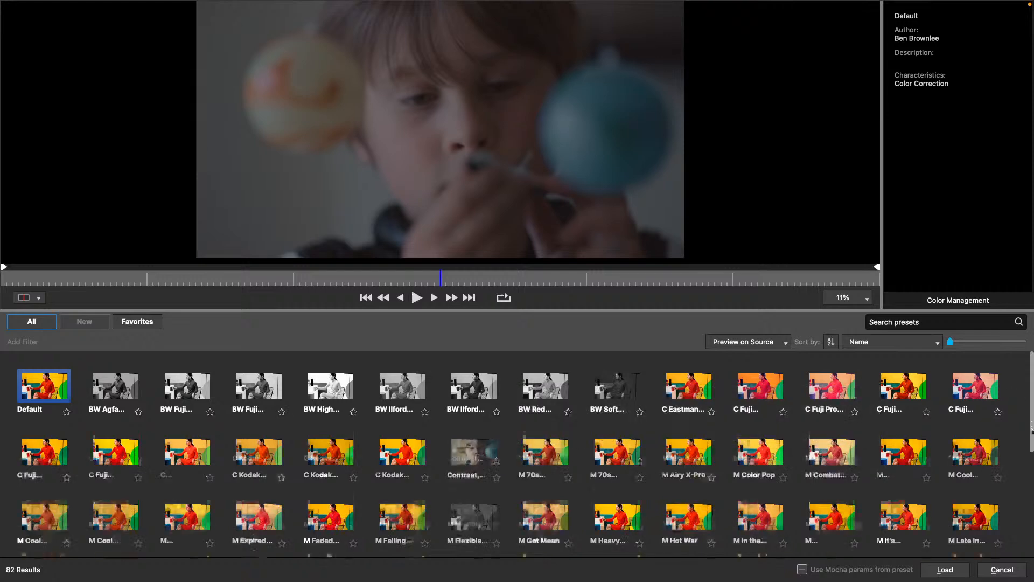
left_click_drag(1032, 431, 1030, 536)
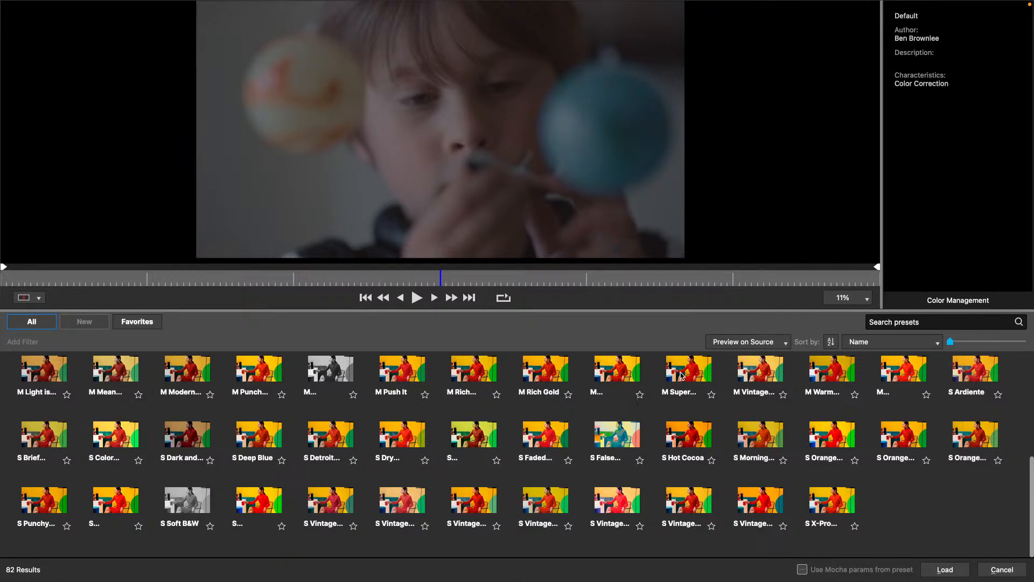
mouse_move(682, 375)
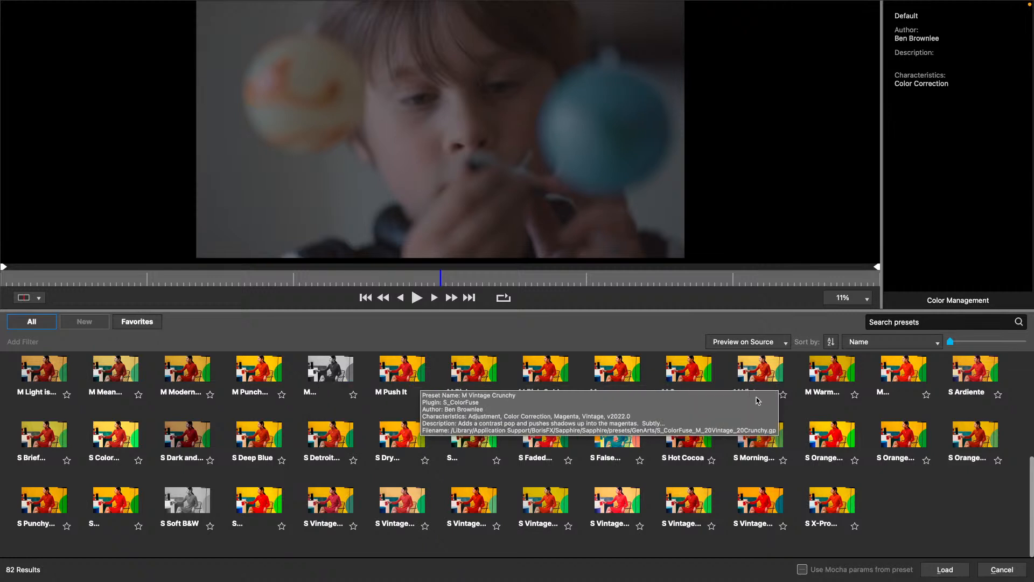
mouse_move(757, 398)
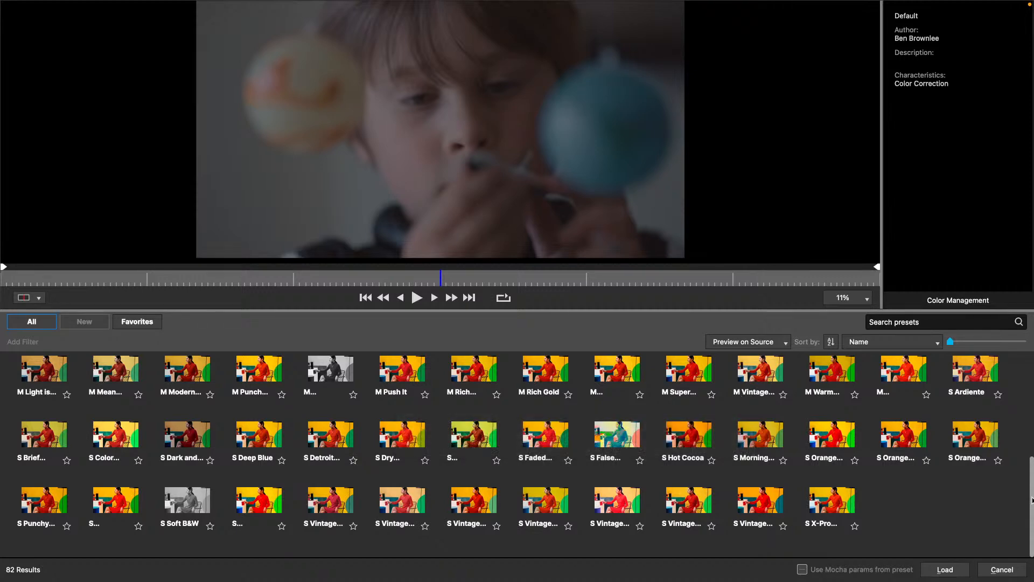
scroll(1032, 500, "up", 10)
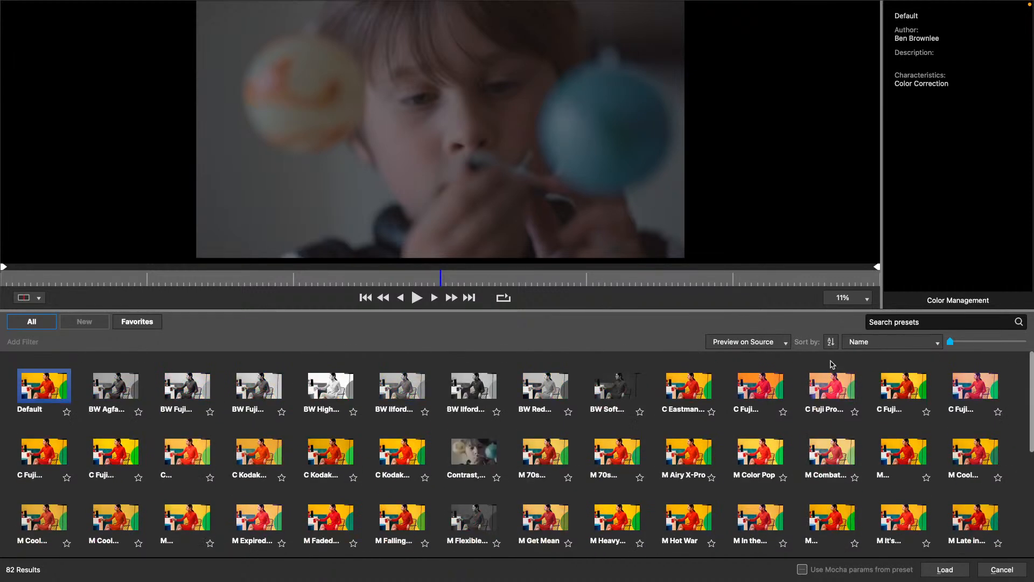
Preview the BW Soft Contrast preset, then load the M Color Pop preset into S_ColorFuse
left_click(602, 393)
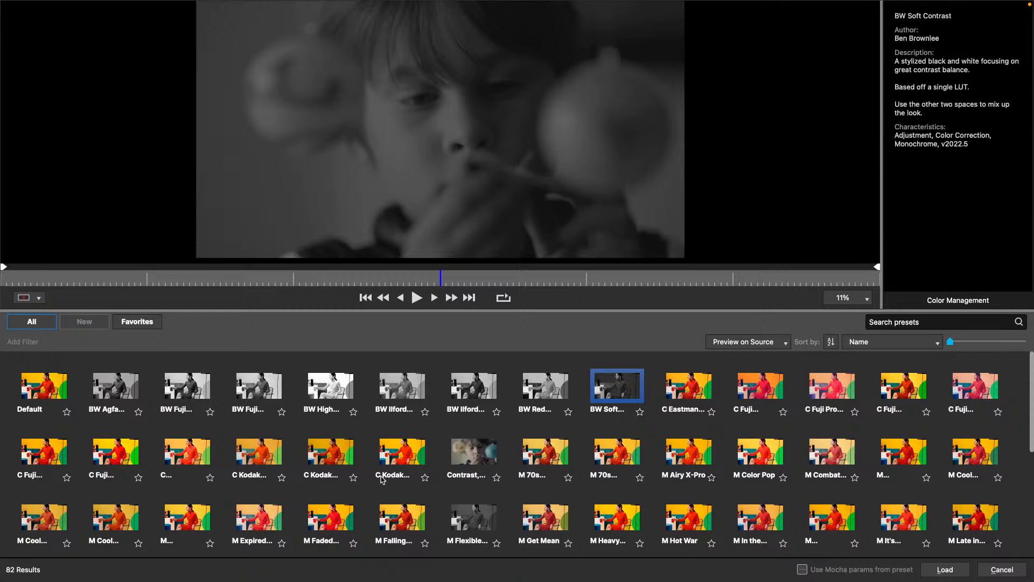
mouse_move(396, 487)
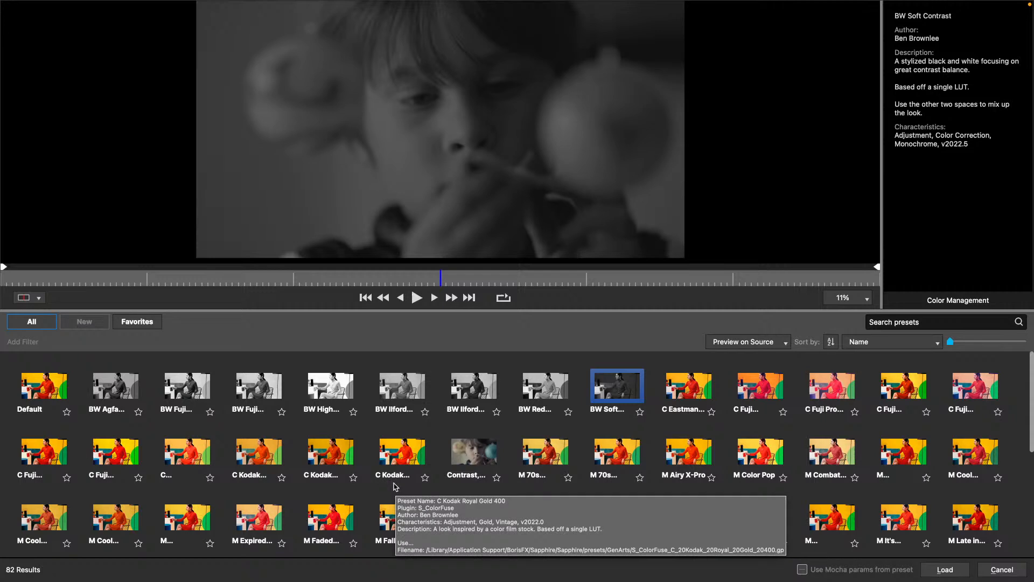
left_click(758, 458)
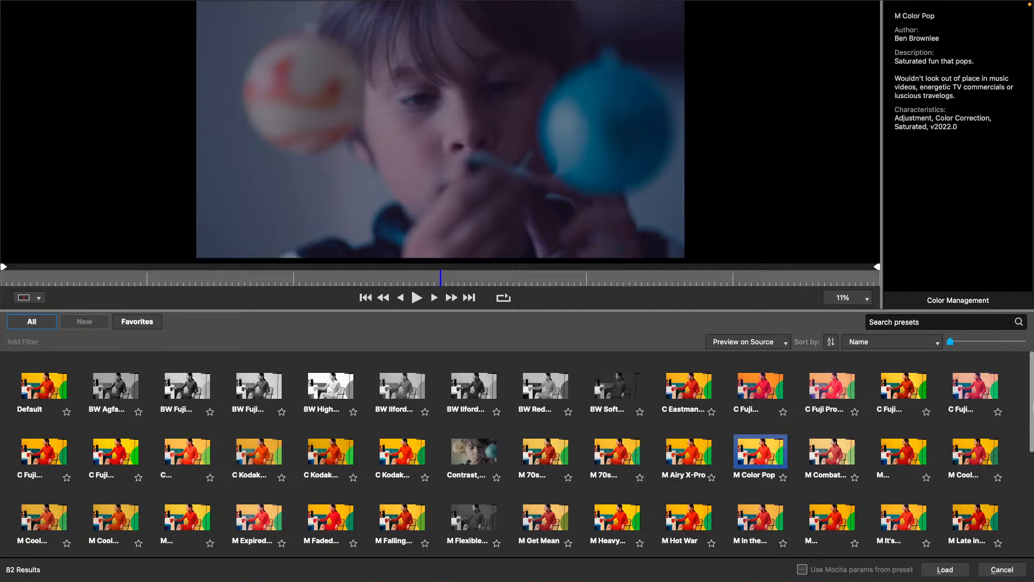
left_click(946, 570)
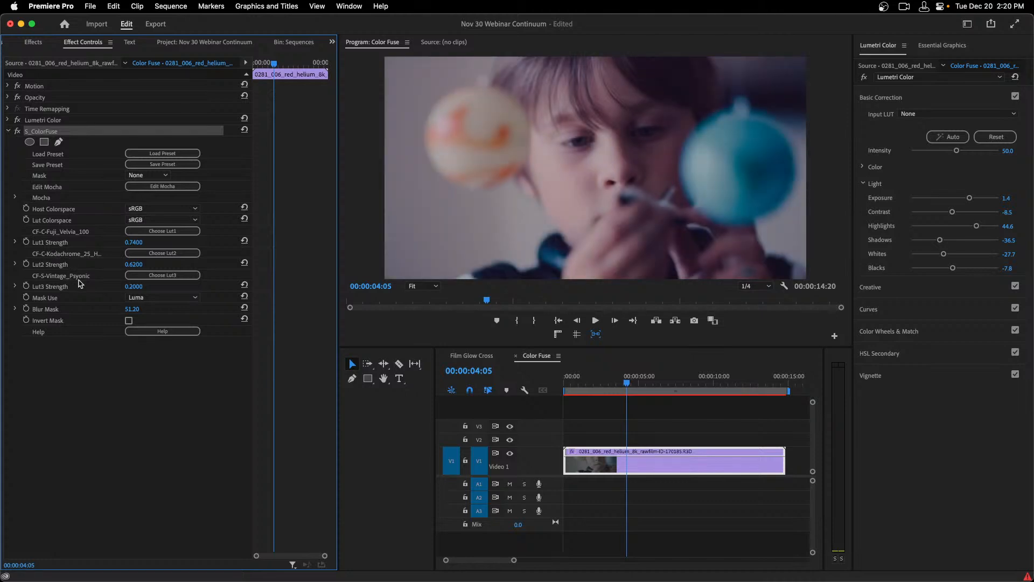
Set S_ColorFuse's Lut1 Strength to 0.5 and Lut2 Strength to 0.6
left_click(49, 256)
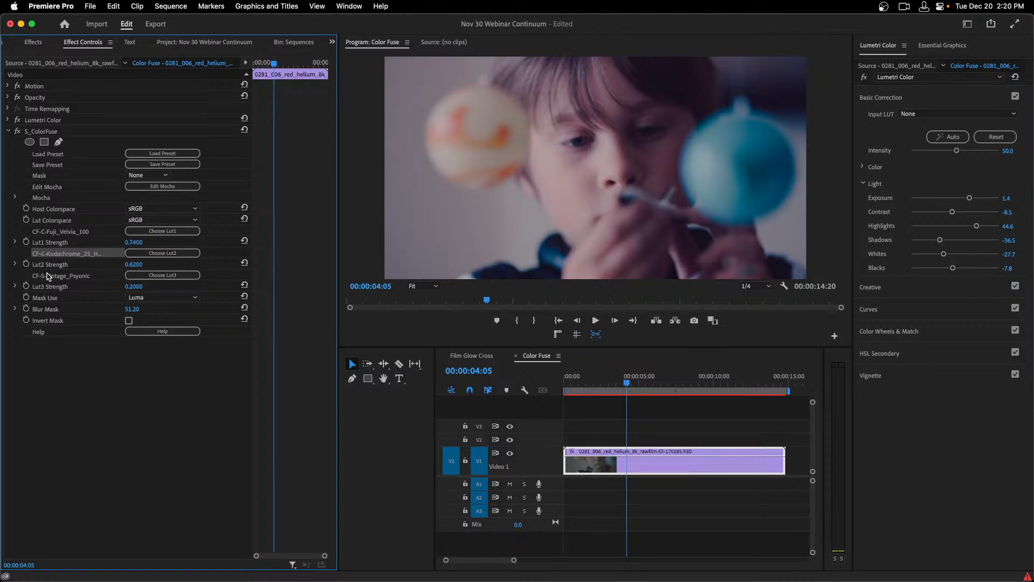
left_click(48, 276)
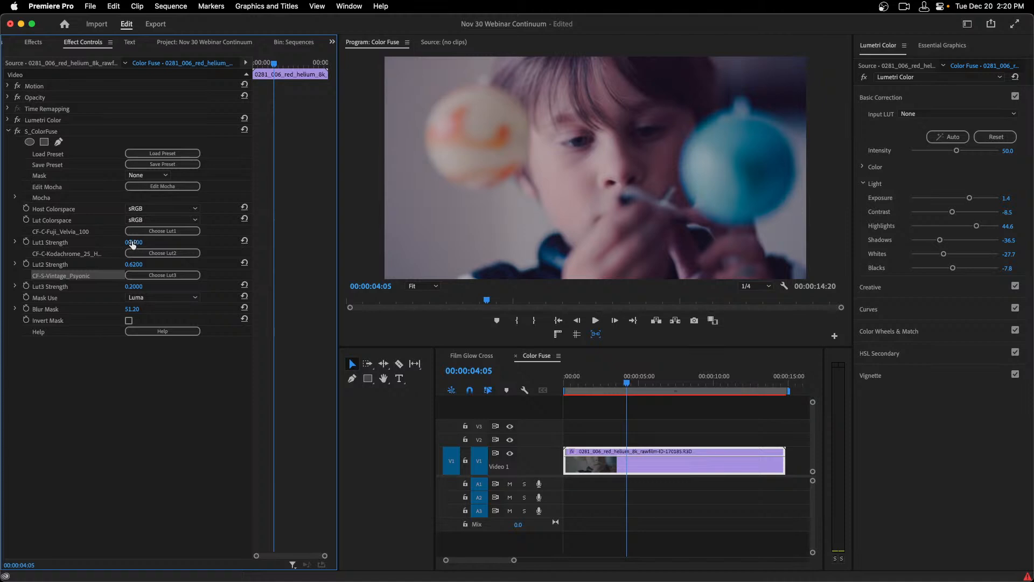
left_click_drag(134, 243, 134, 242)
left_click_drag(134, 242, 107, 243)
mouse_move(134, 264)
left_mouse_down()
mouse_move(124, 264)
mouse_move(140, 264)
left_mouse_up()
Toggle Lumetri Color off and on to compare the S_ColorFuse look with and without the base correction
left_click(63, 120)
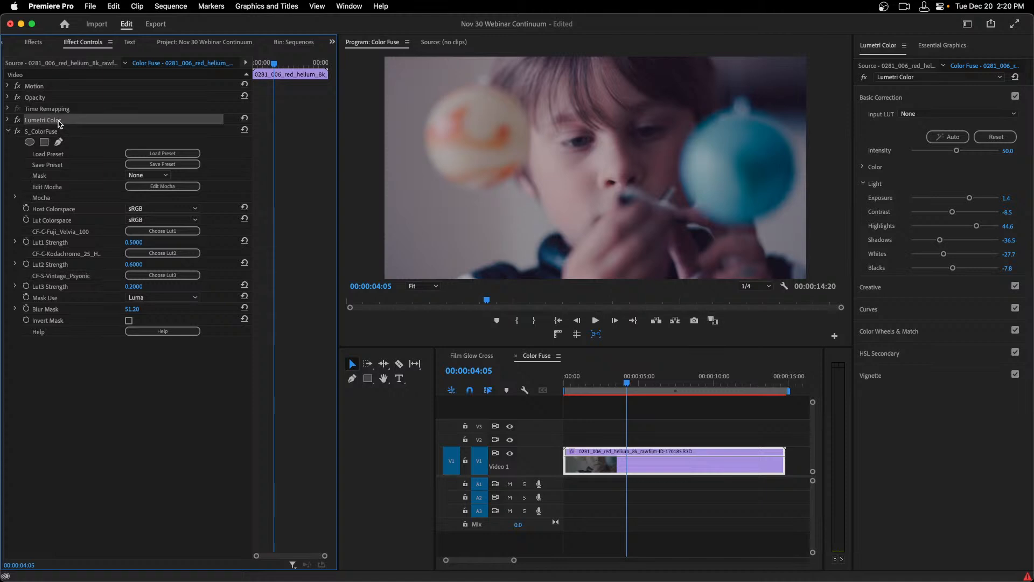
left_click(18, 120)
left_click(17, 120)
Disable S_ColorFuse, expand Lumetri Color, and toggle it off and on to check the base correction alone
left_click(38, 131)
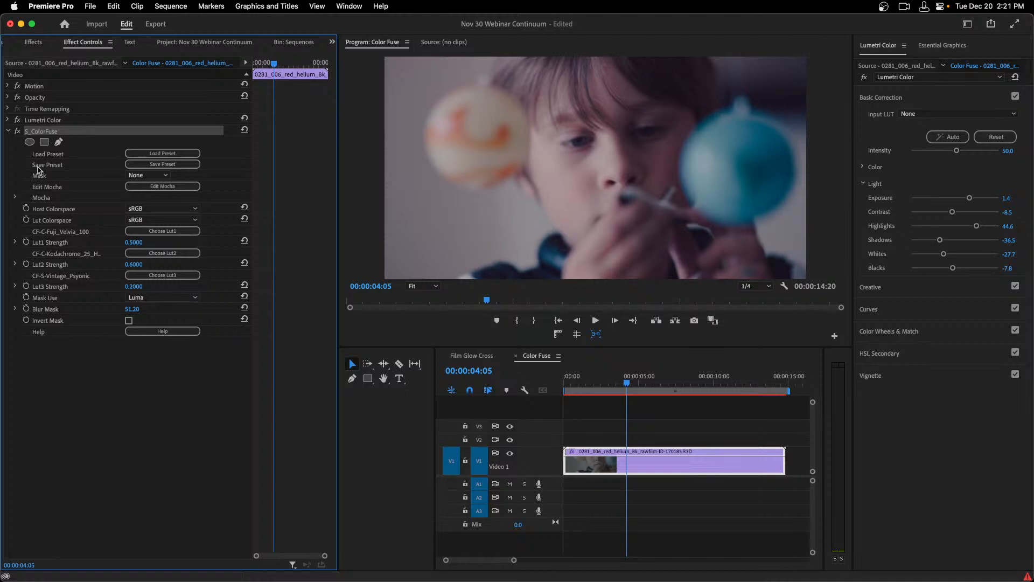
left_click(17, 131)
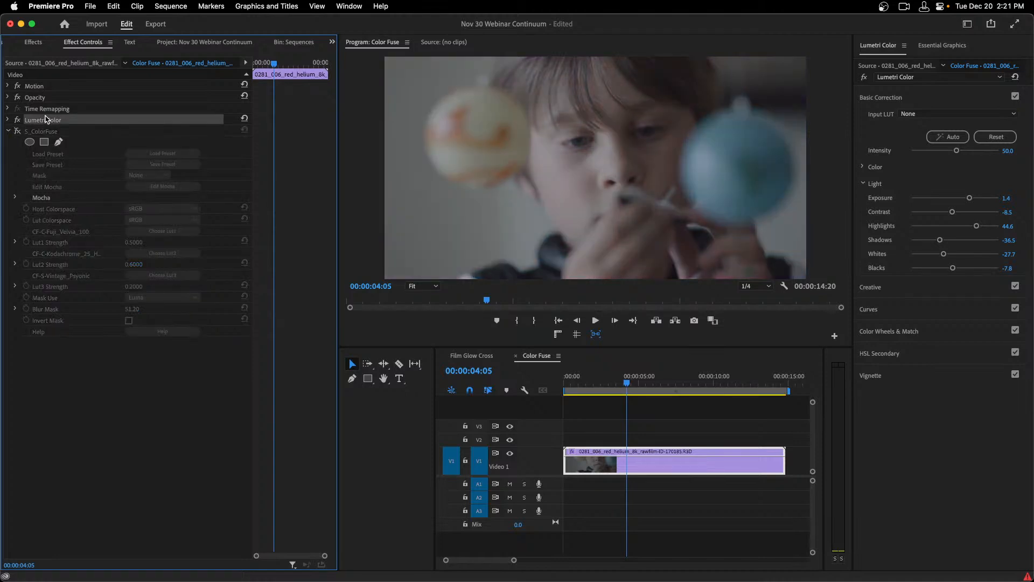
left_click(8, 120)
left_click(17, 121)
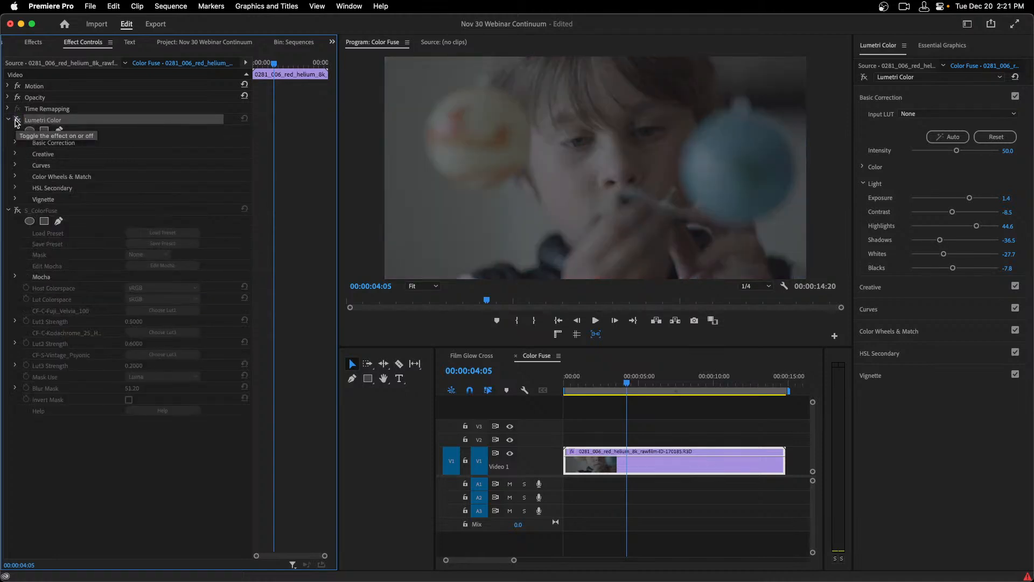
left_click(16, 121)
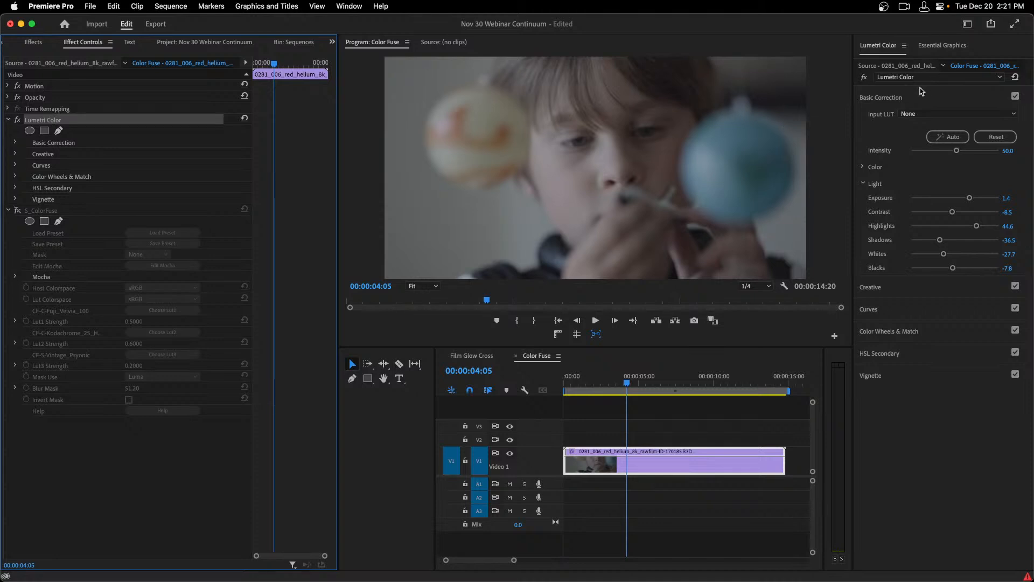
Export the Lumetri correction as a .cube LUT named "Auto Correction" to the Desktop
left_click(904, 47)
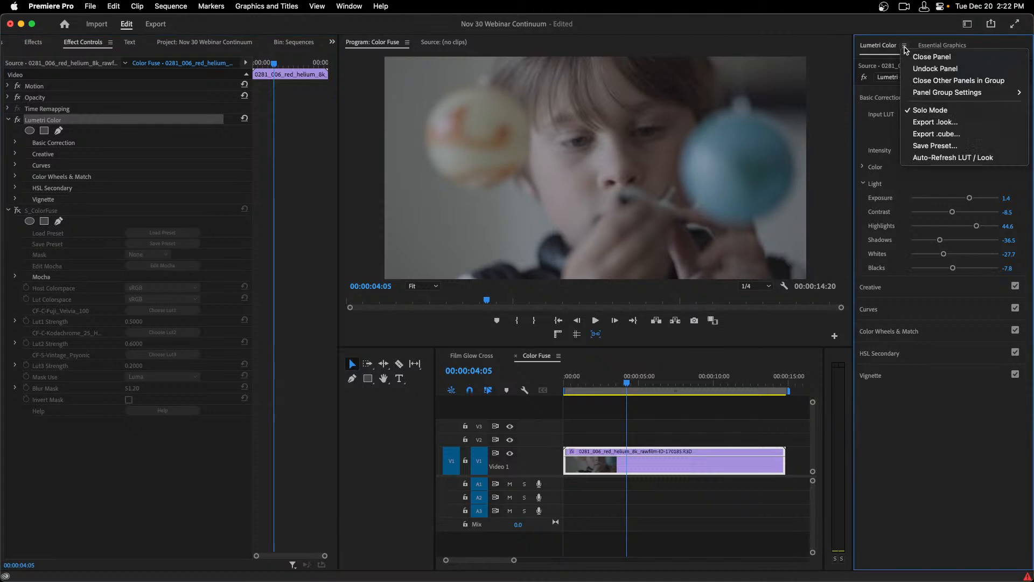
left_click(938, 134)
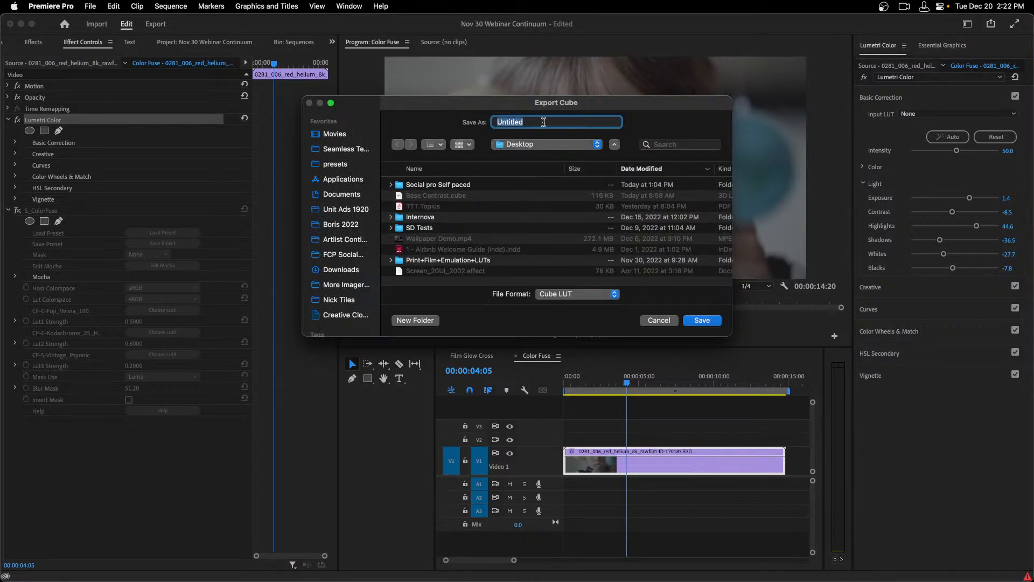
type("Auto Correction")
left_click(701, 321)
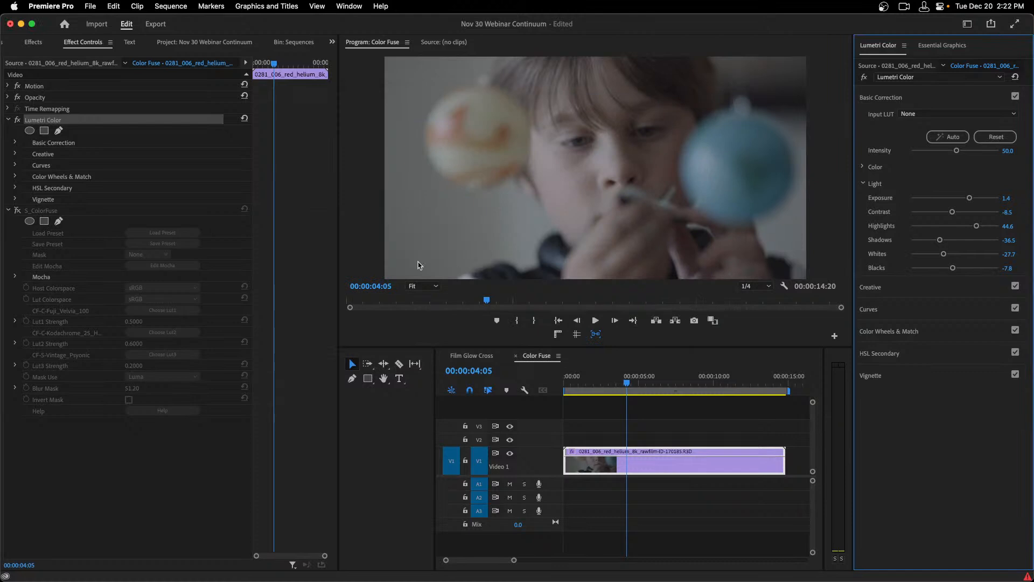
Disable Lumetri Color and re-enable S_ColorFuse on the clip
left_click(17, 120)
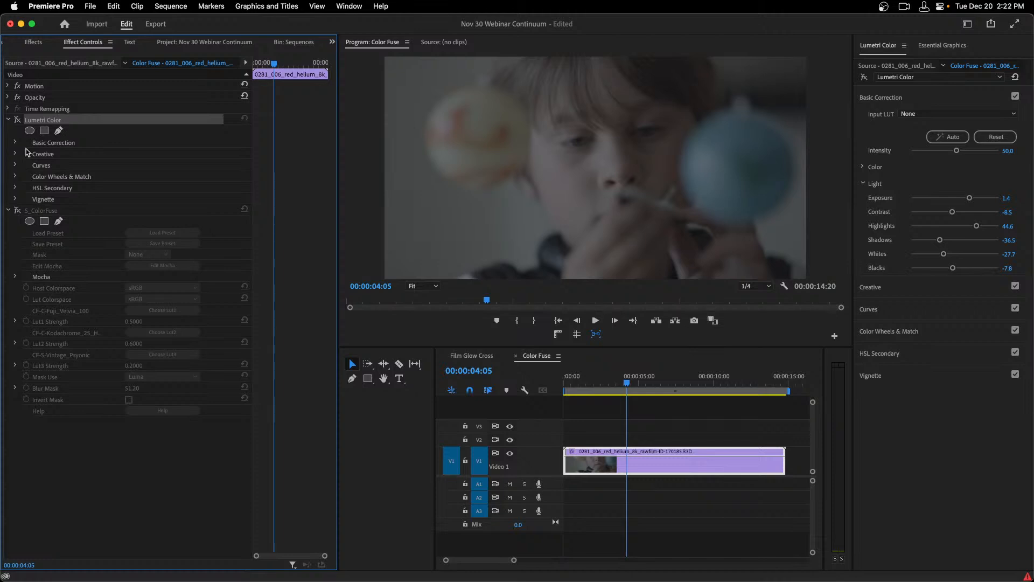
left_click(18, 210)
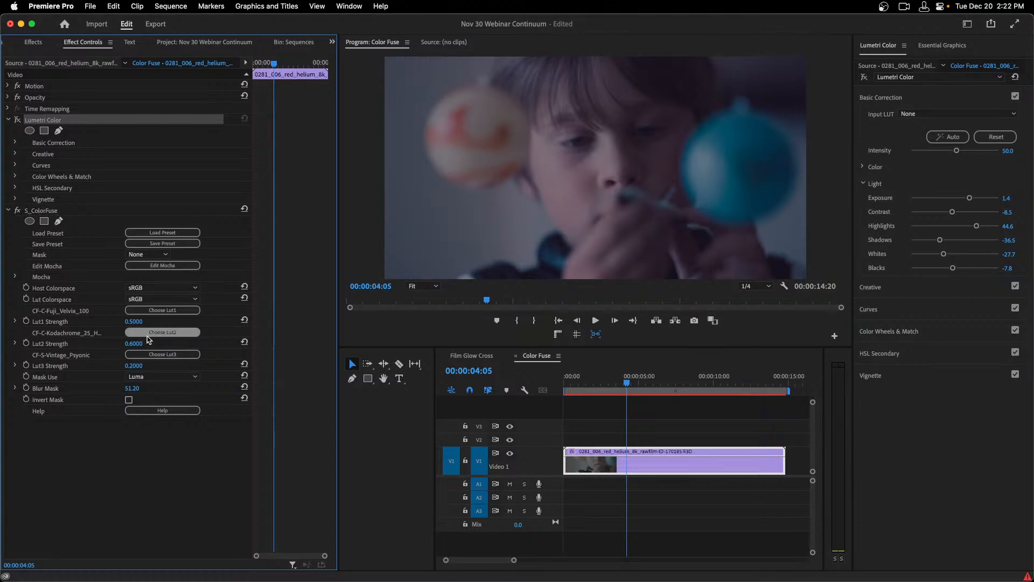
Load the Auto Correction.cube file from the Desktop as Lut1 of S_ColorFuse
left_click(145, 311)
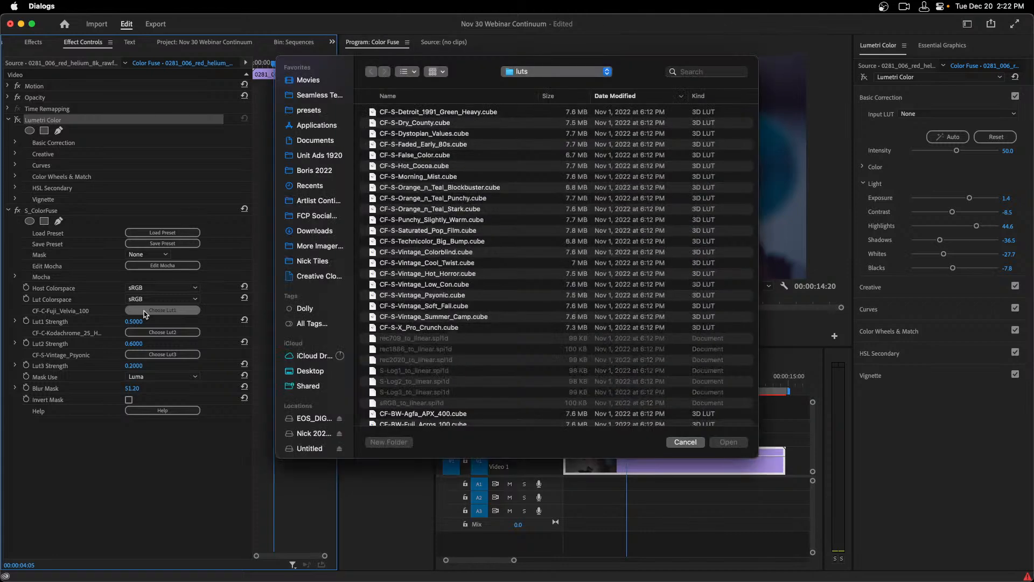
scroll(479, 317, "down", 10)
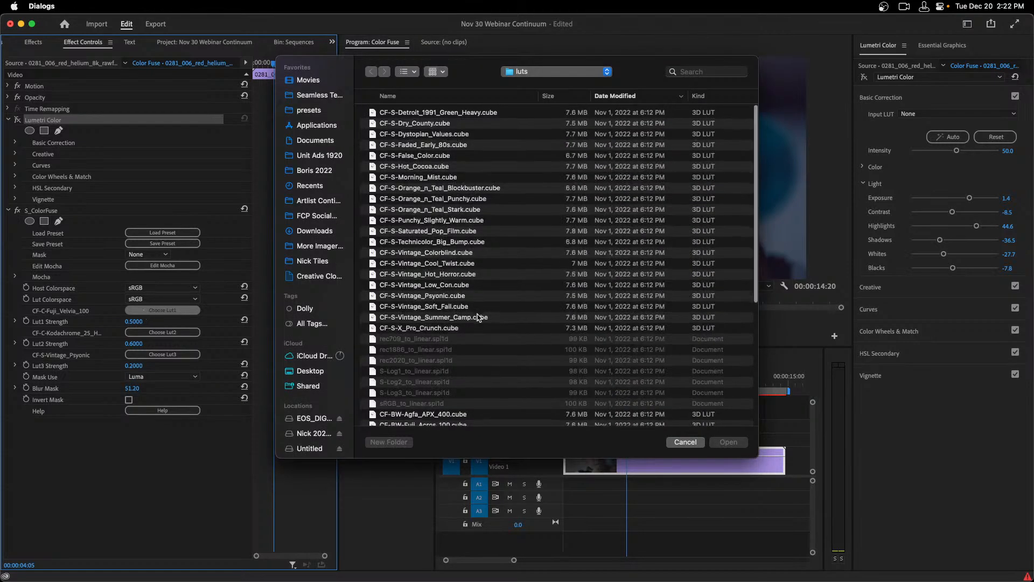
scroll(479, 317, "down", 1)
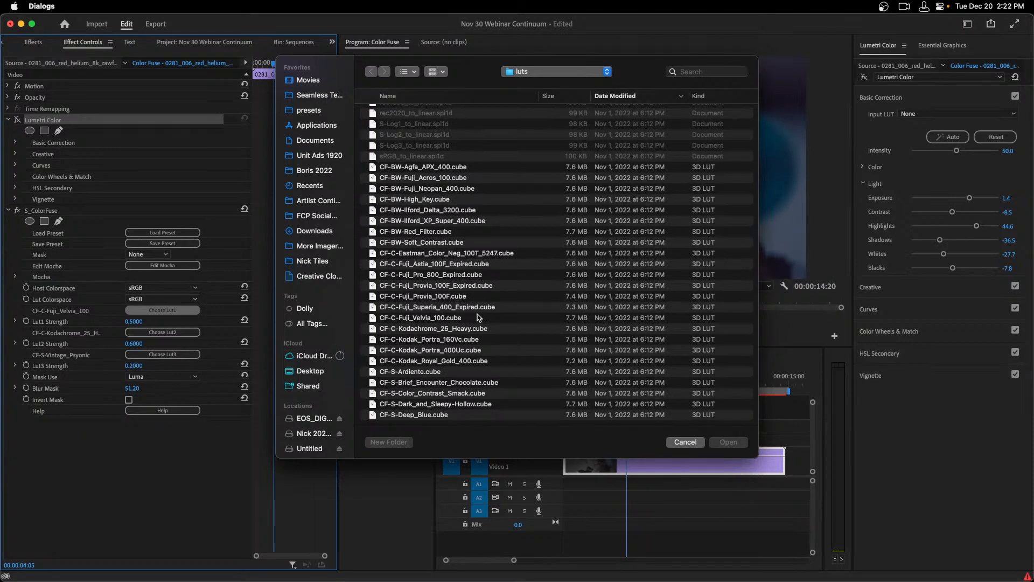
scroll(479, 317, "up", 6)
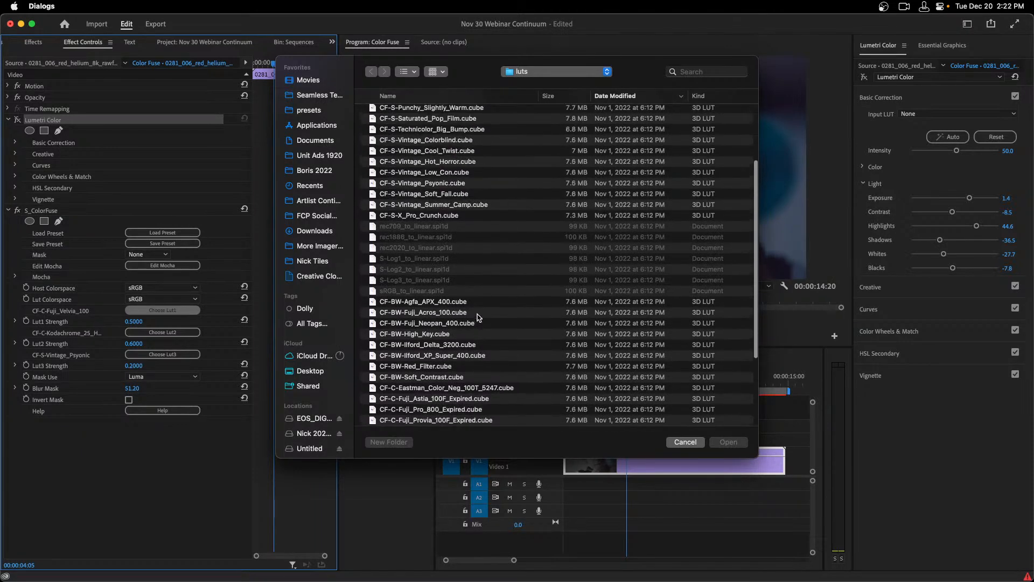
left_click(587, 76)
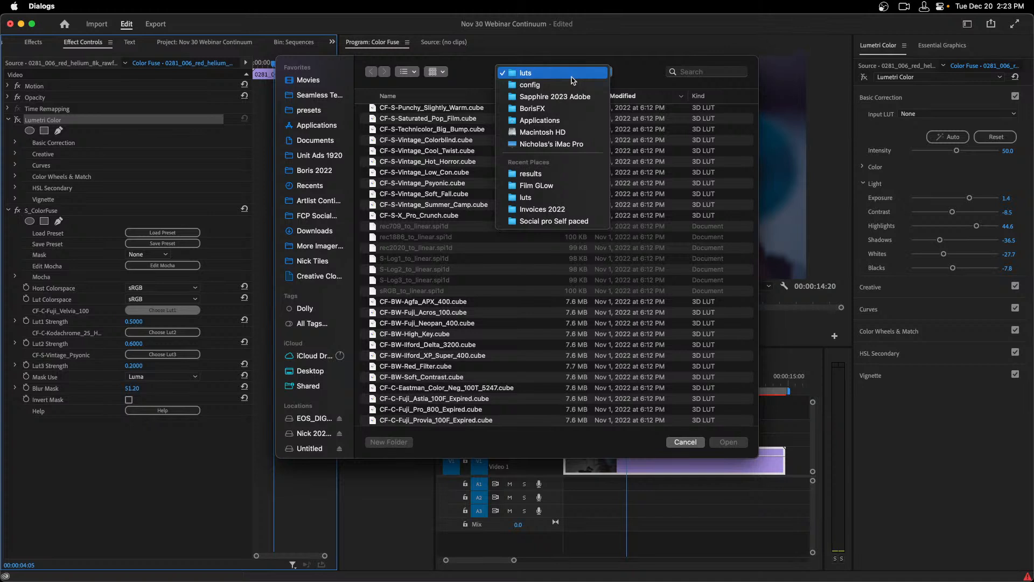
left_click(460, 150)
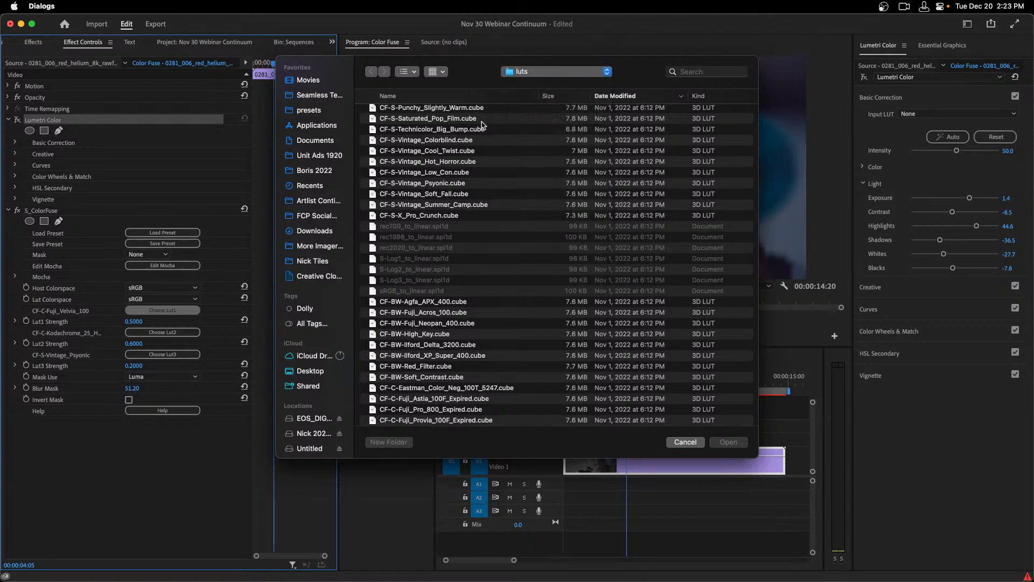
left_click(320, 372)
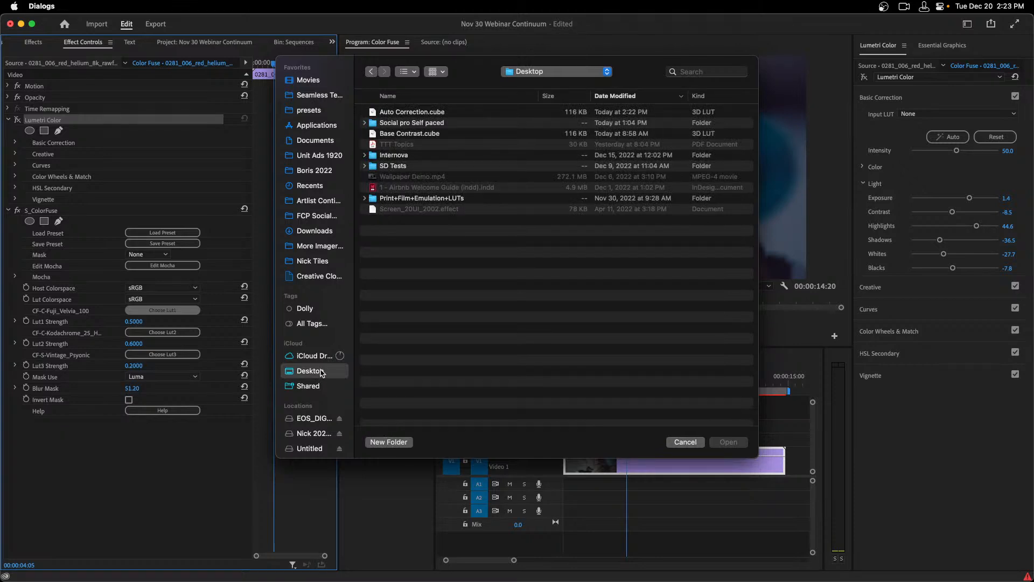
left_click(416, 115)
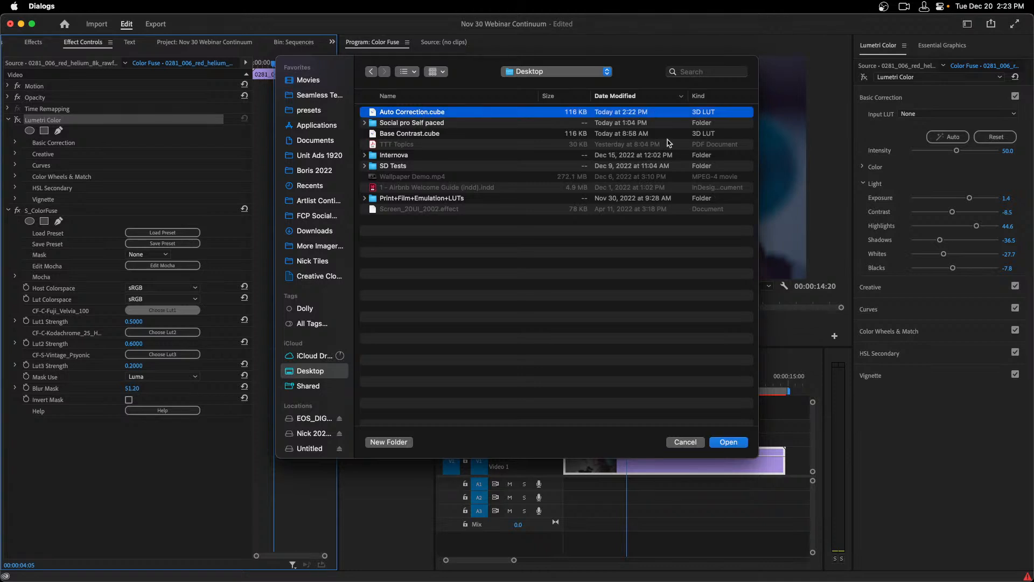
left_click(730, 443)
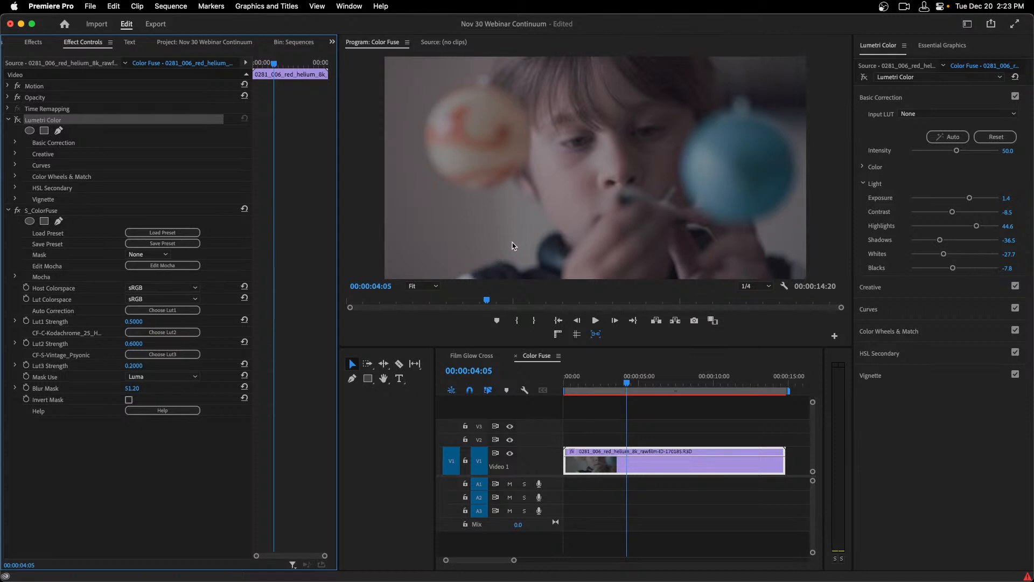
View the Lut2 file choices without picking one, and toggle S_ColorFuse off and on to compare the look
left_click(175, 335)
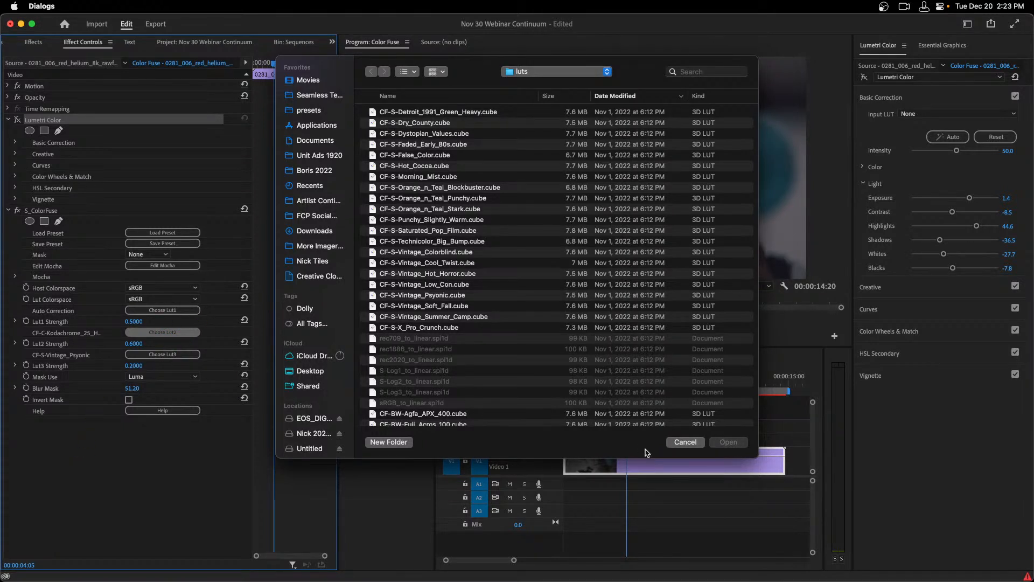
left_click(691, 442)
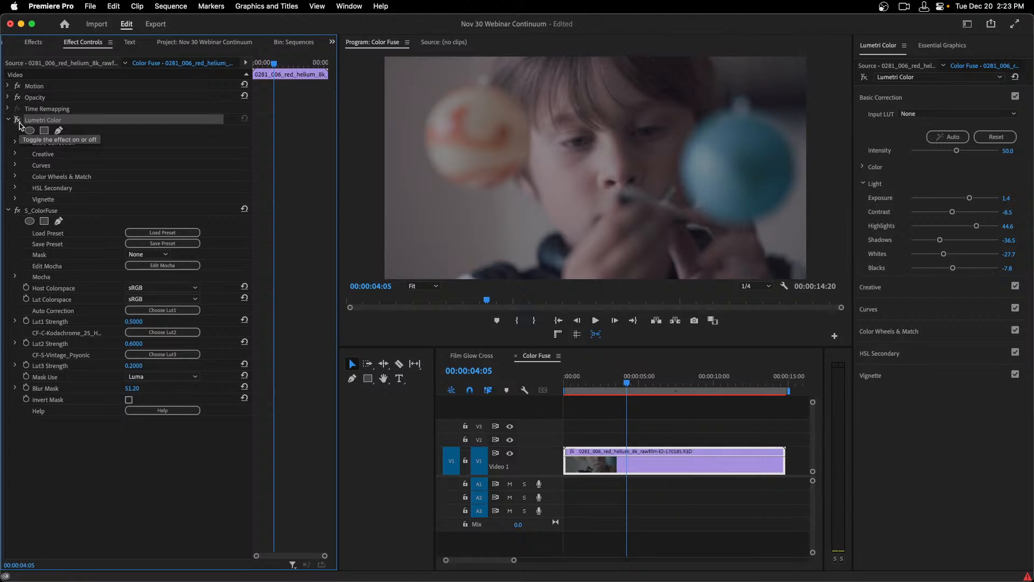
left_click(49, 213)
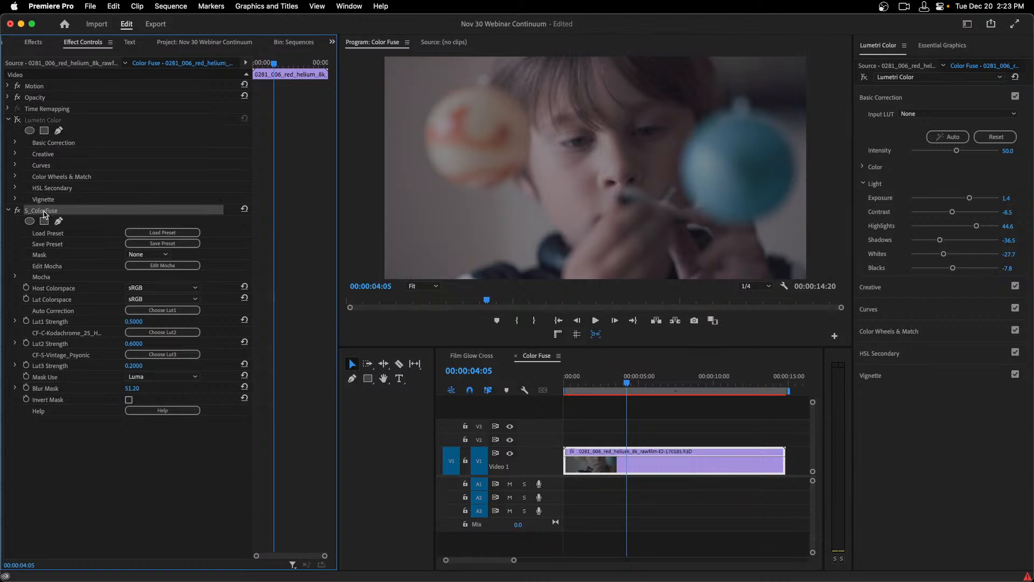
left_click(18, 210)
left_click(18, 210)
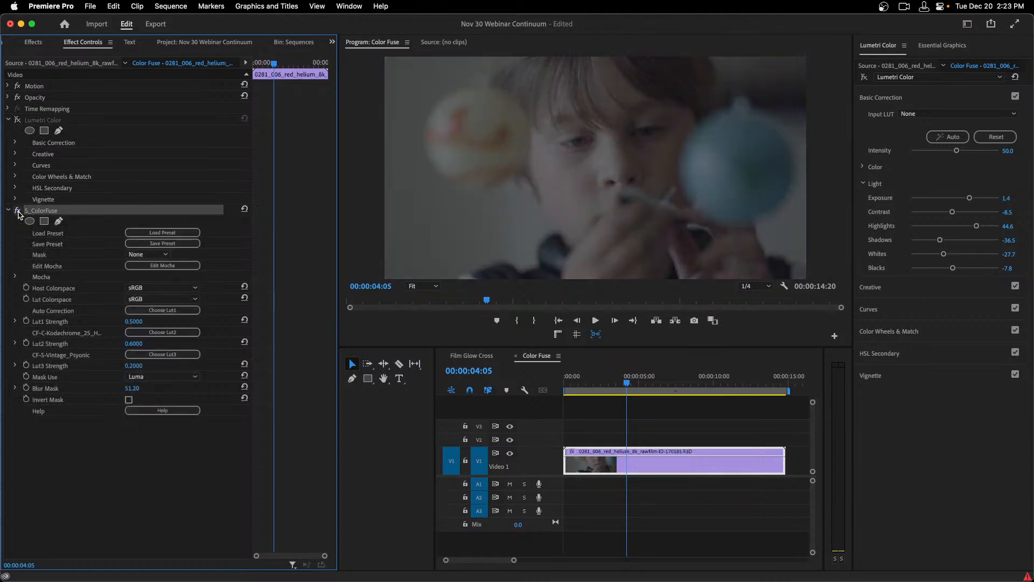
left_click(18, 211)
left_click(18, 211)
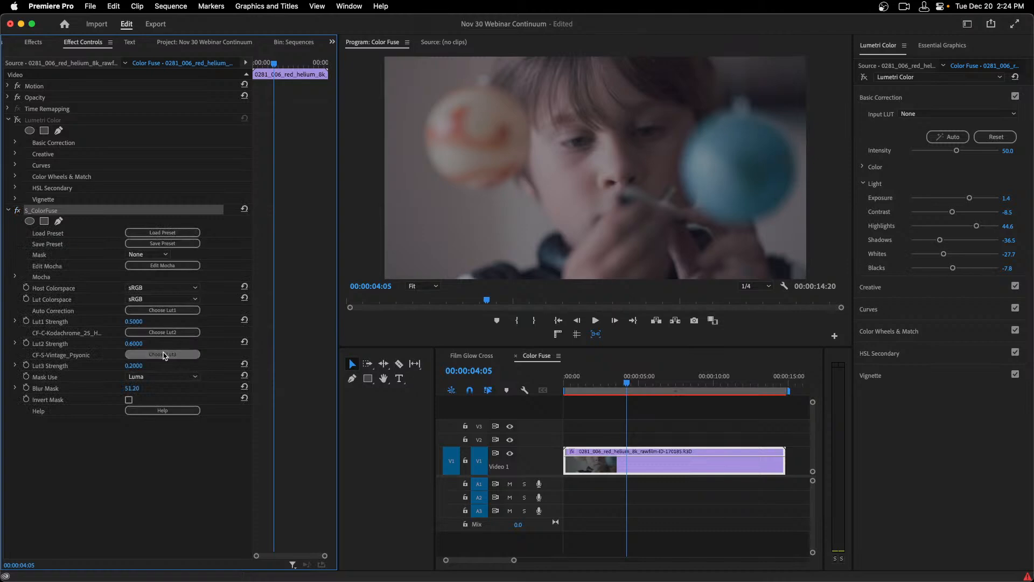
View the Lut3 file choices and the Host Colorspace options of S_ColorFuse, cancelling the LUT selection and keeping sRGB
left_click(180, 355)
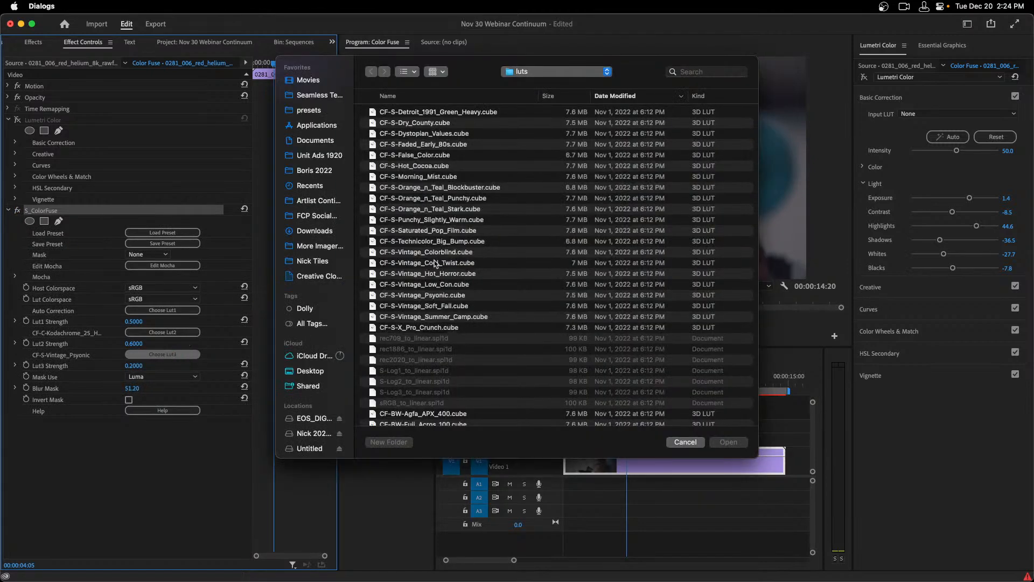
left_click(457, 285)
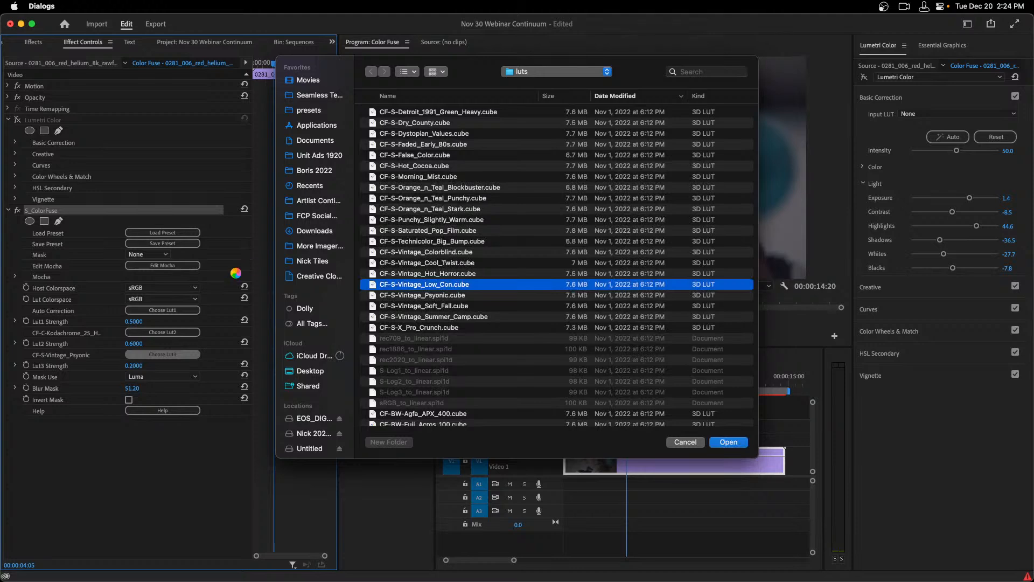
left_click(686, 442)
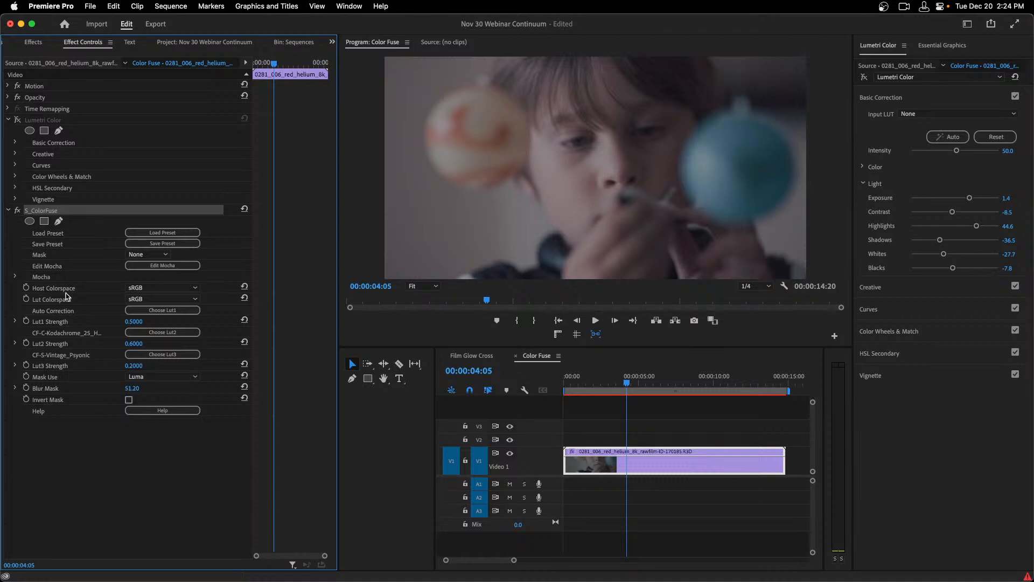
left_click(166, 289)
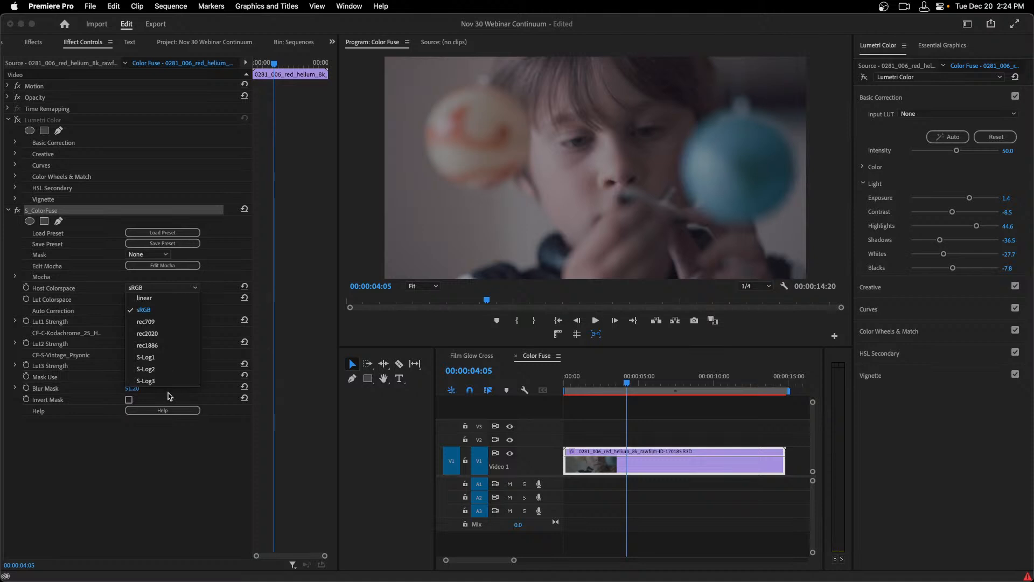
left_click(174, 311)
Switch to After Effects and open the S_effect composition
mouse_move(446, 576)
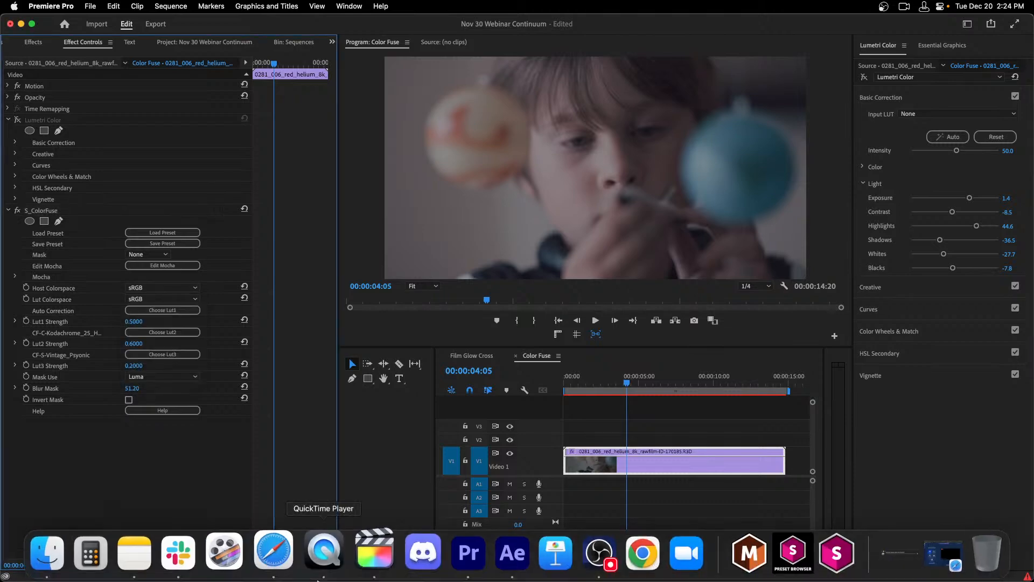
left_click(503, 550)
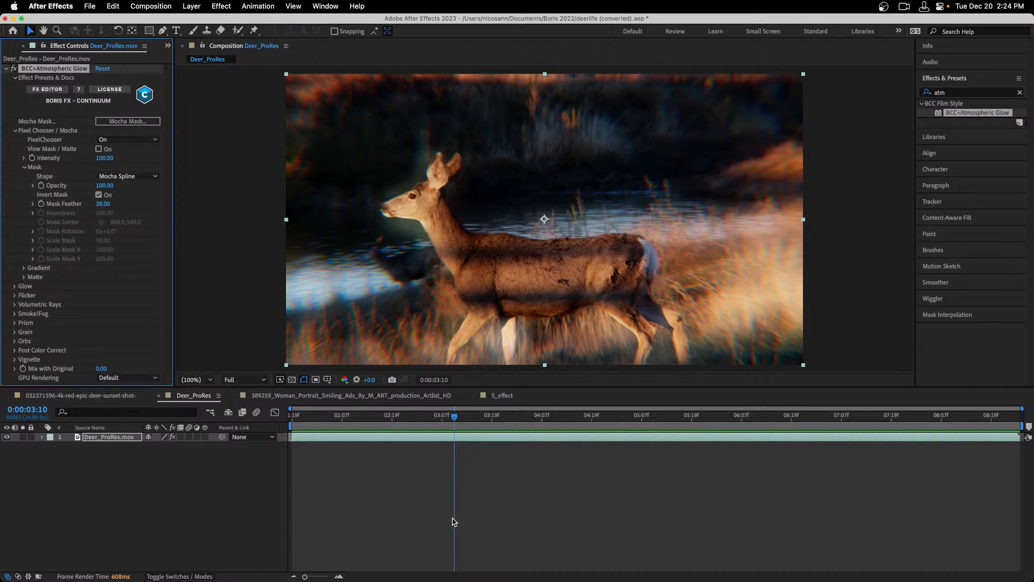
left_click(502, 396)
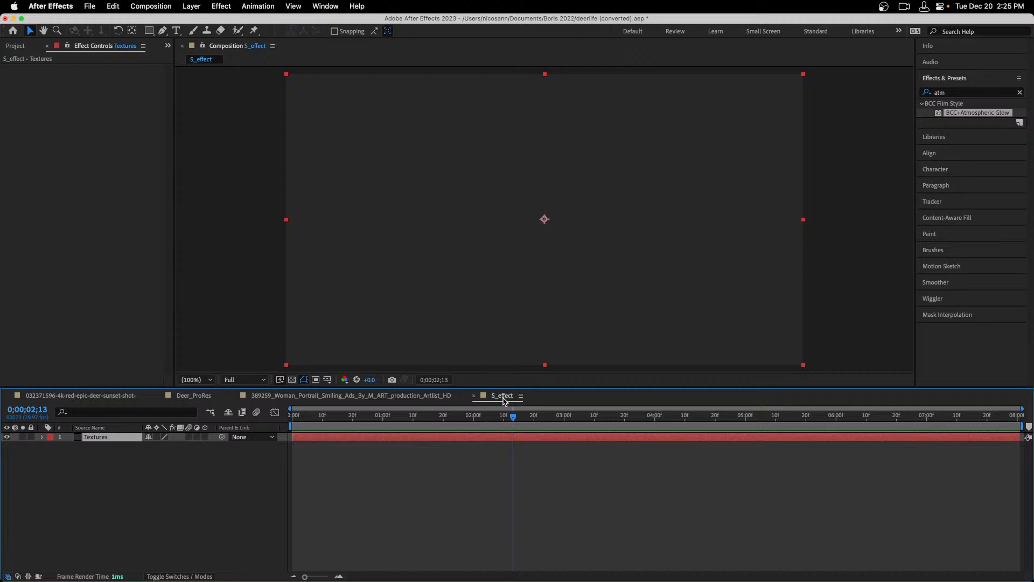
Search the effects for "s_effect" and apply Sapphire Builder's S_Effect to the Textures layer
left_click(964, 93)
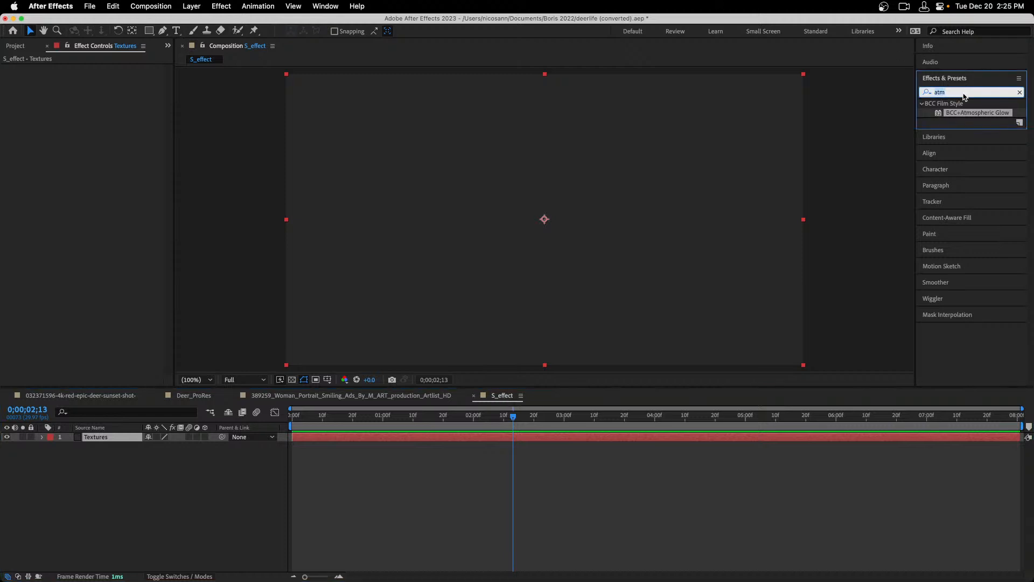
type("s-")
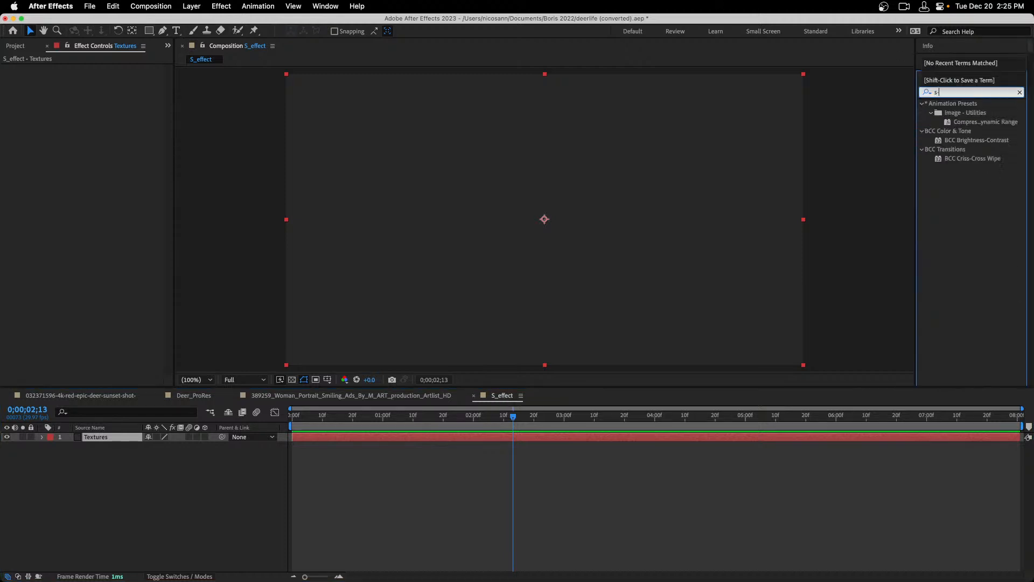
key("BackSpace")
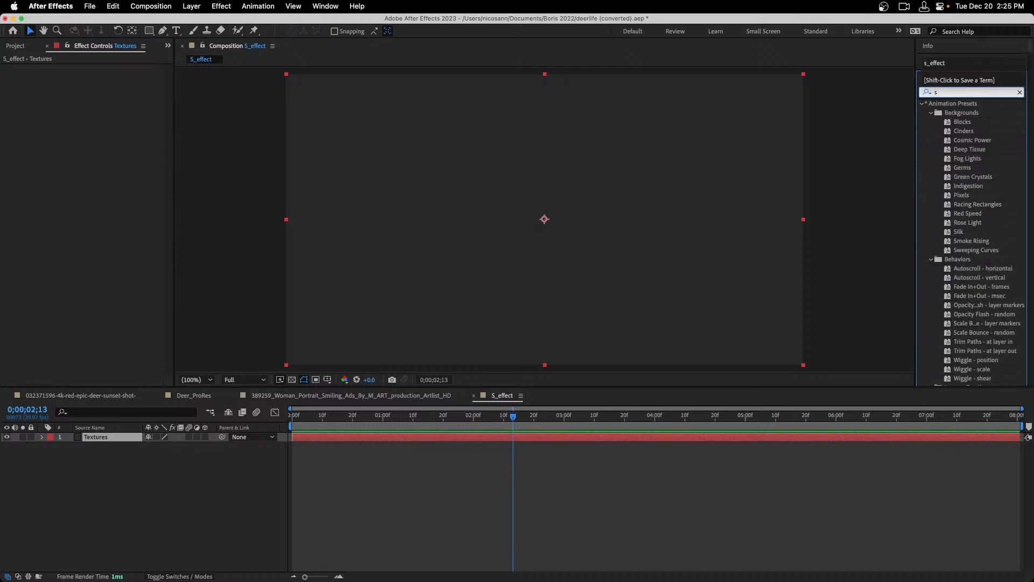
type("_effect")
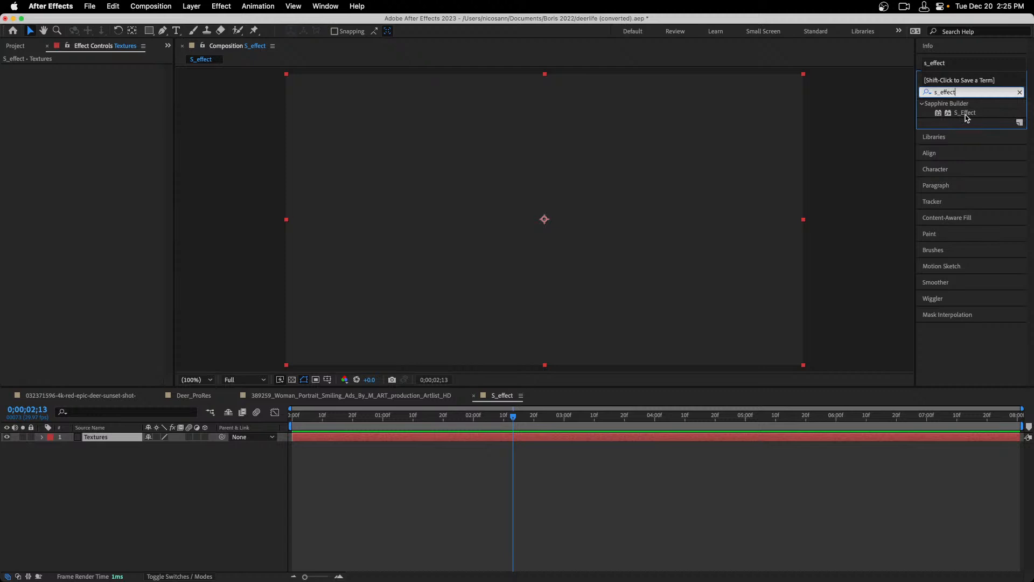
left_click_drag(966, 116, 123, 442)
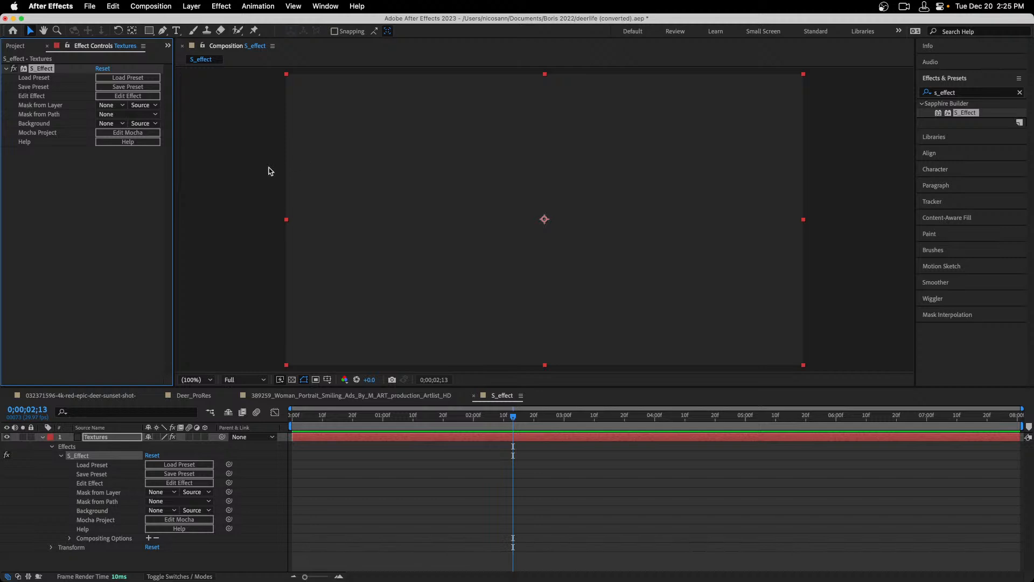
Open the preset browser of S_Effect, browse the individual Sapphire effects and view the S_Glow presets
left_click(123, 79)
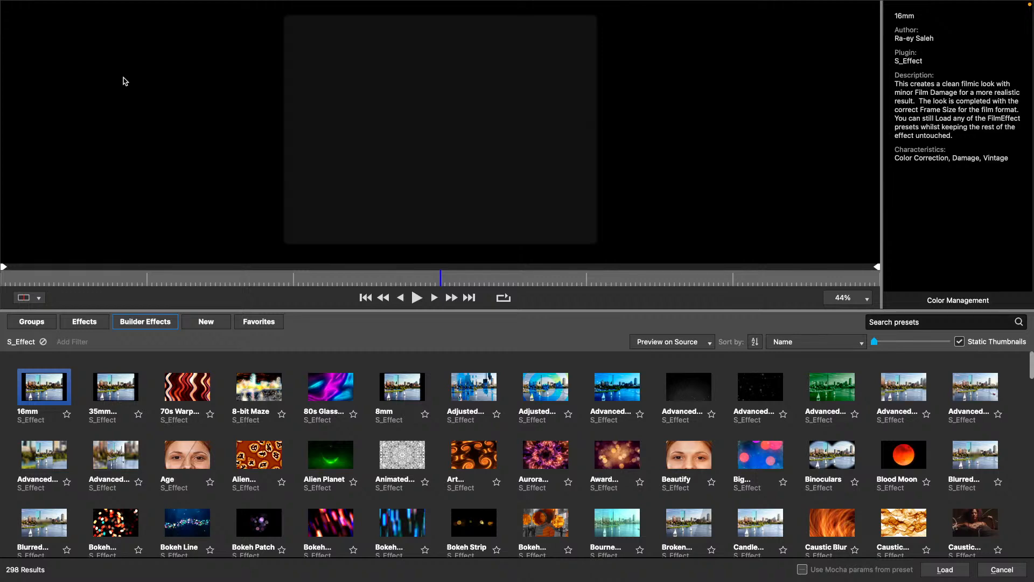
left_click(103, 327)
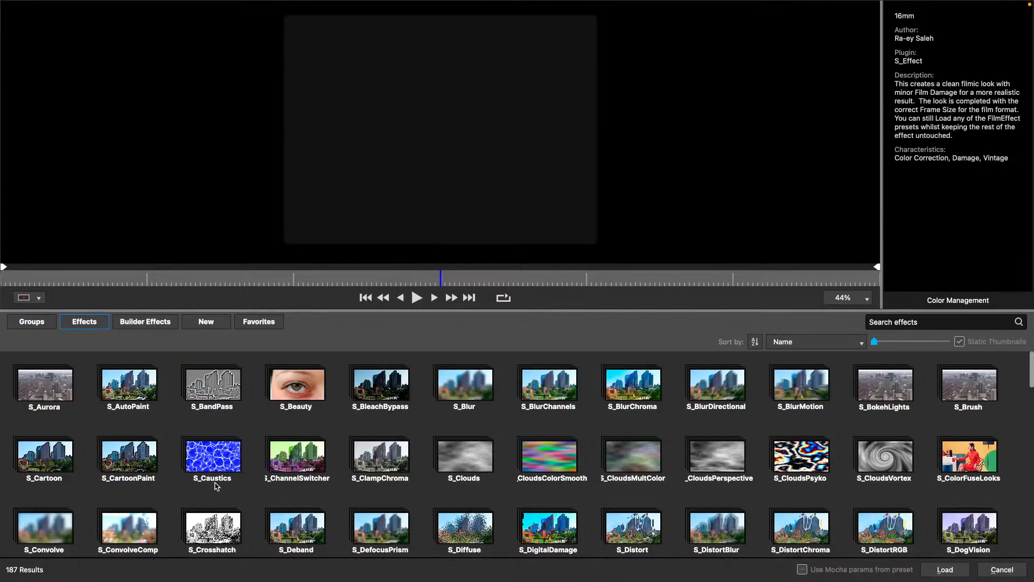
scroll(418, 408, "down", 3)
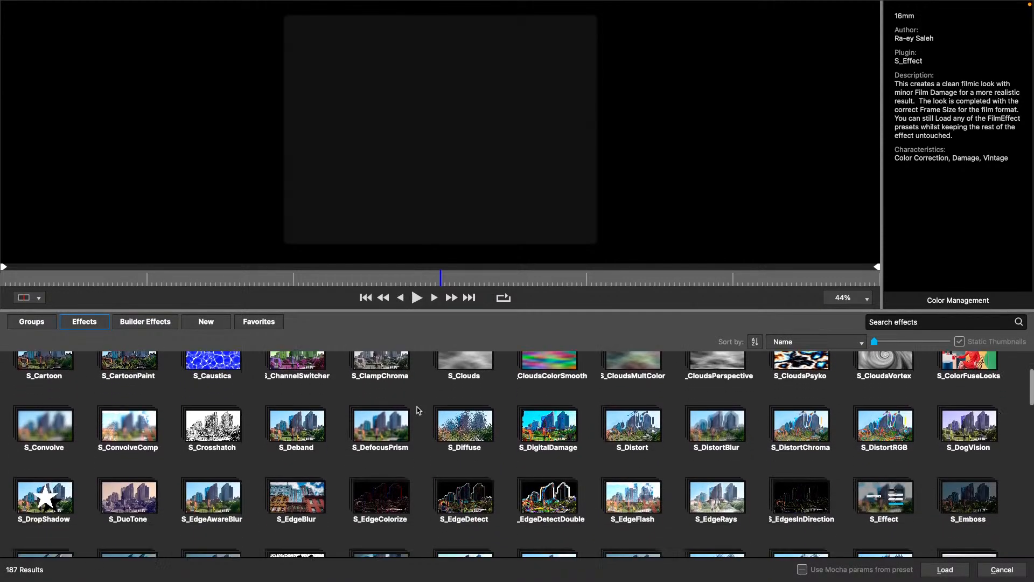
scroll(418, 409, "down", 8)
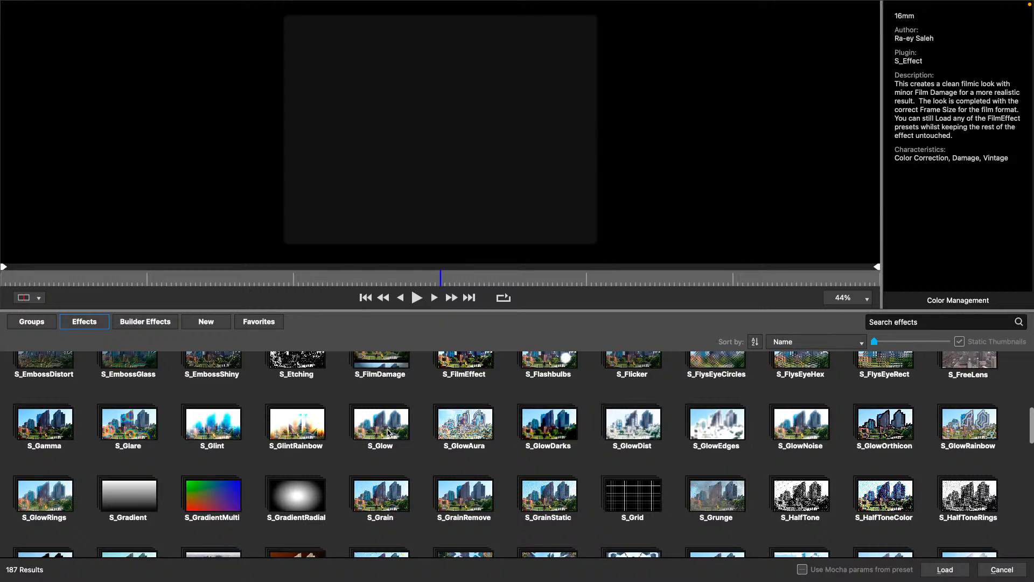
double_click(388, 431)
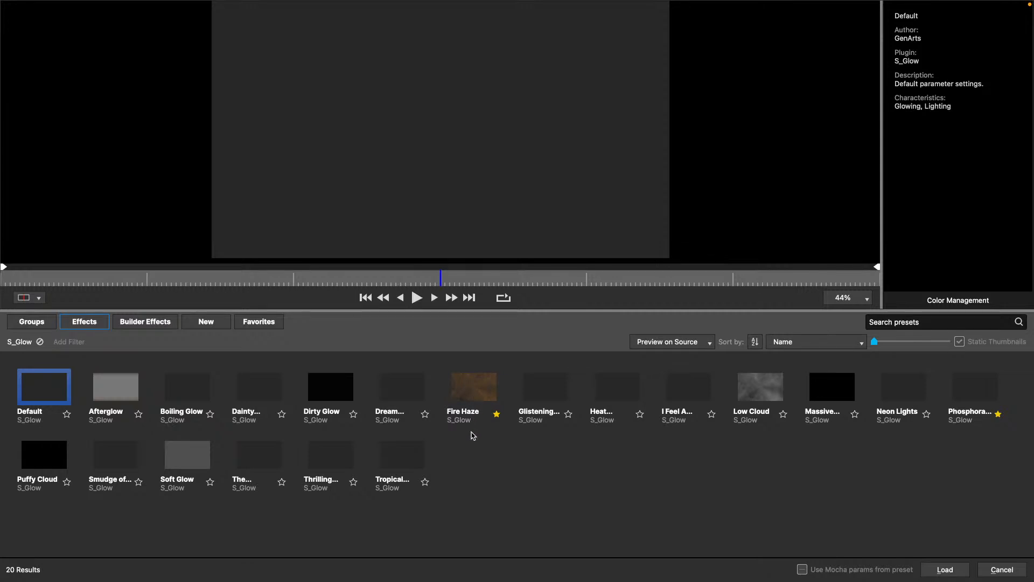
Return to the Builder Effects presets and preview Art NouGleau and Alien Planet in playback
left_click(161, 326)
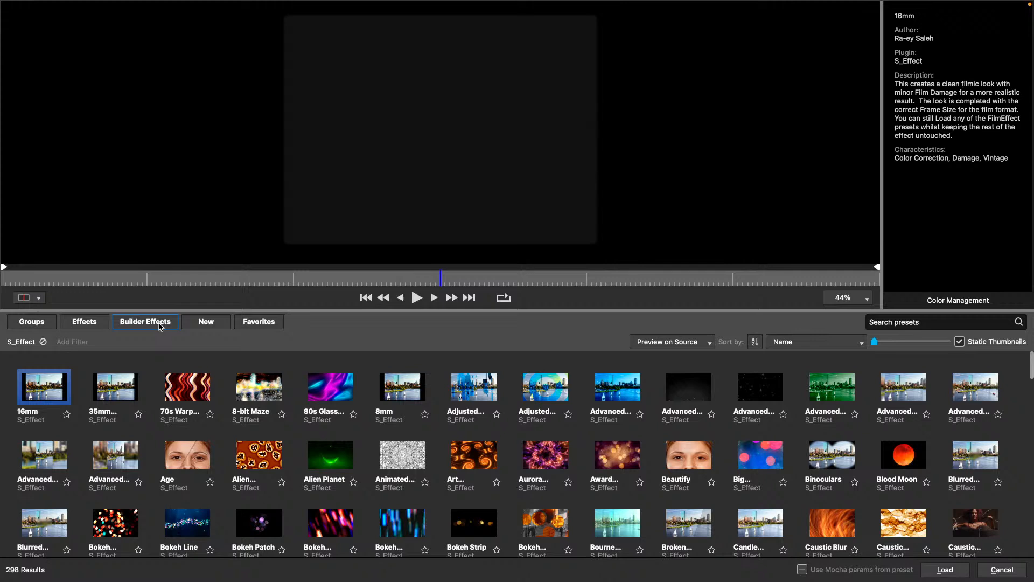
left_click(481, 457)
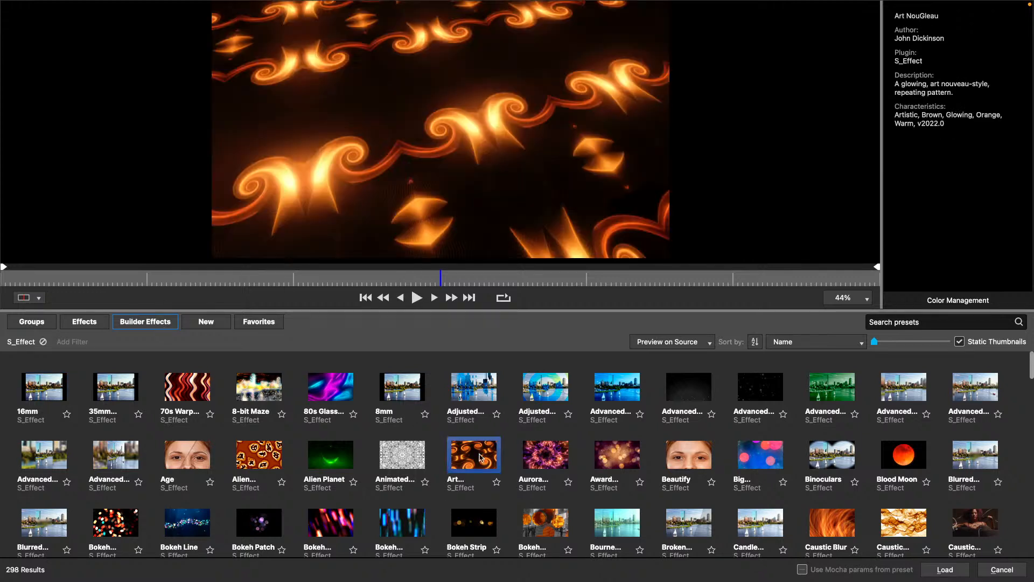
left_click(415, 299)
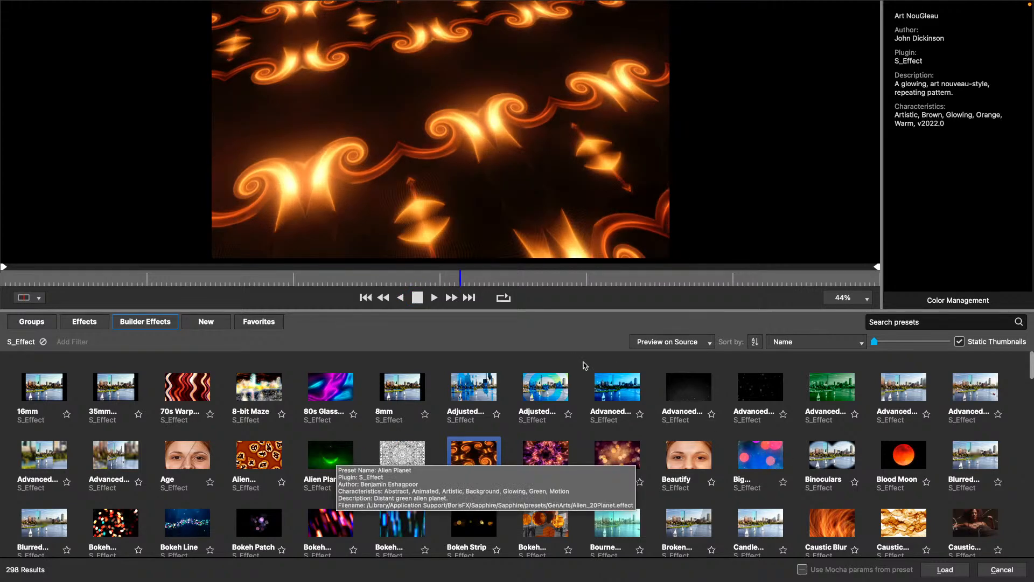
left_click(418, 299)
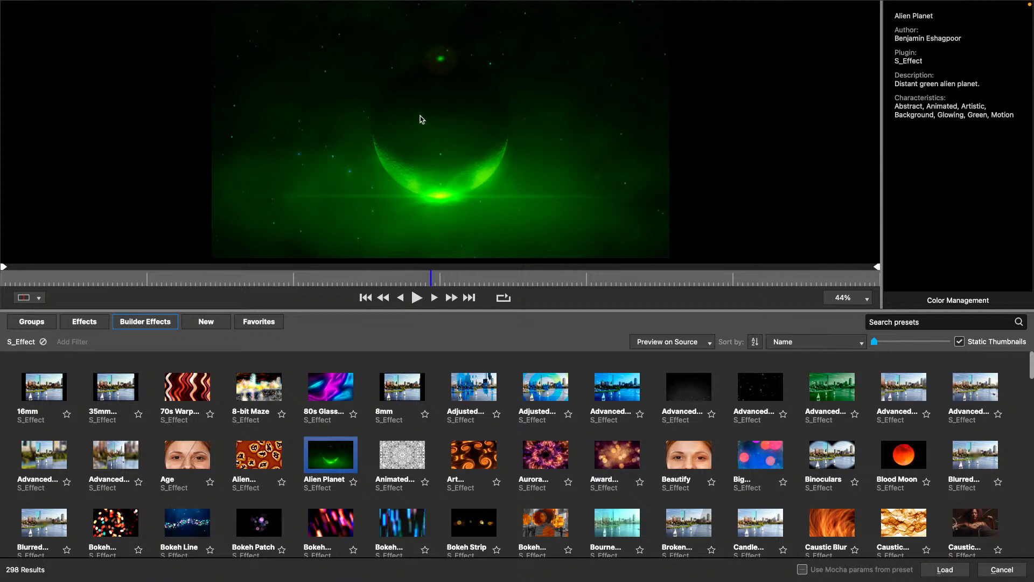
Load the Alien Planet preset into S_Effect and open it for editing in a maximized Effect Builder window
left_click(946, 572)
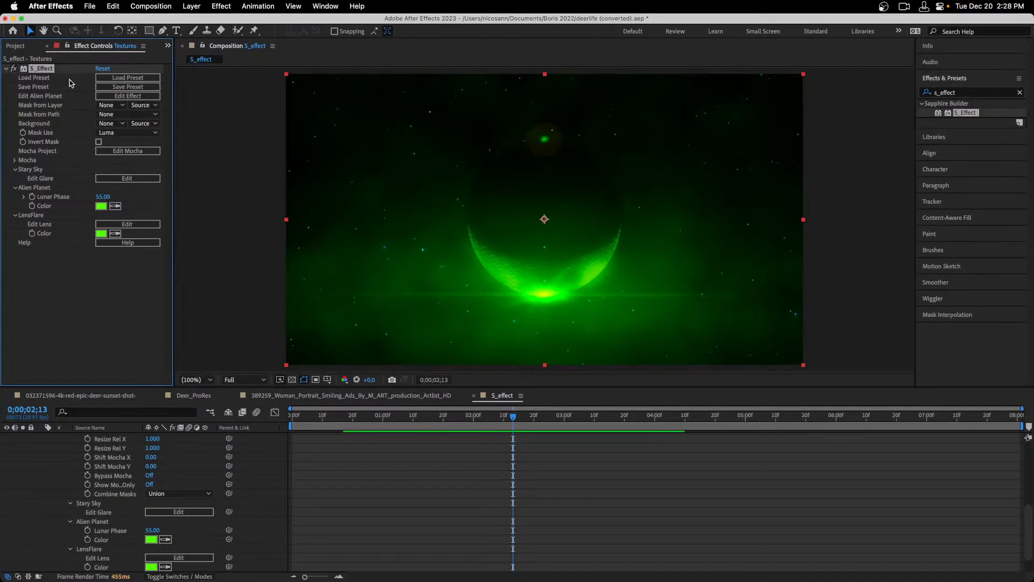
left_click(126, 97)
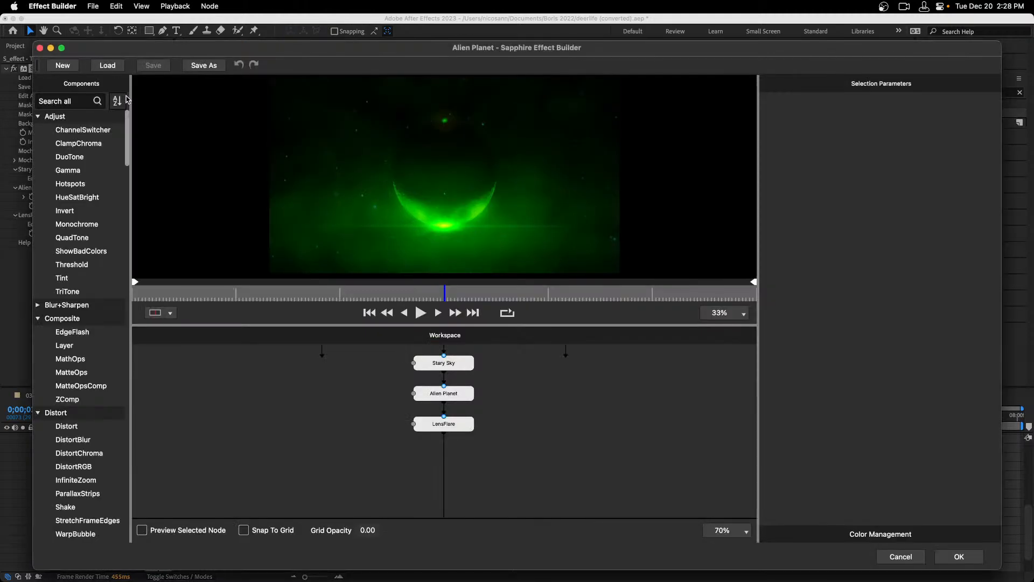
left_click_drag(184, 47, 179, 32)
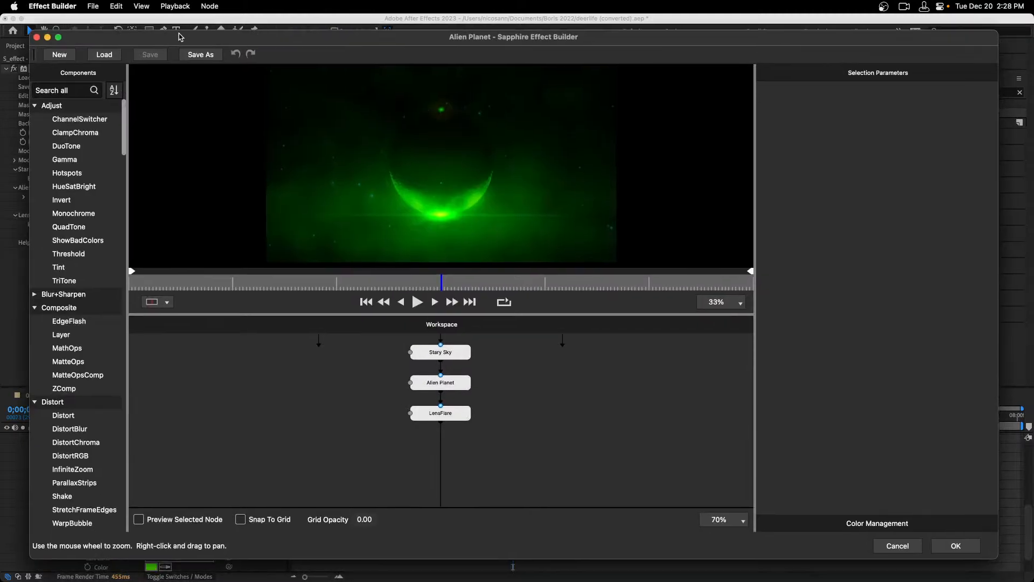
left_click(57, 33)
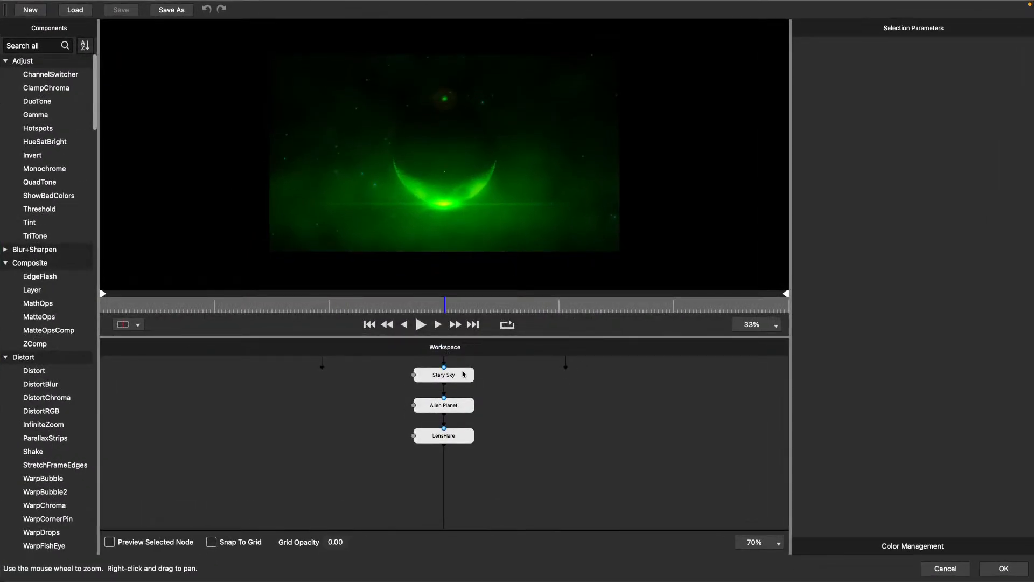
Play the preview and examine the node chain from Stary Sky through Alien Planet and LensFlare to Result in the workspace
scroll(500, 382, "down", 3)
scroll(501, 381, "down", 1)
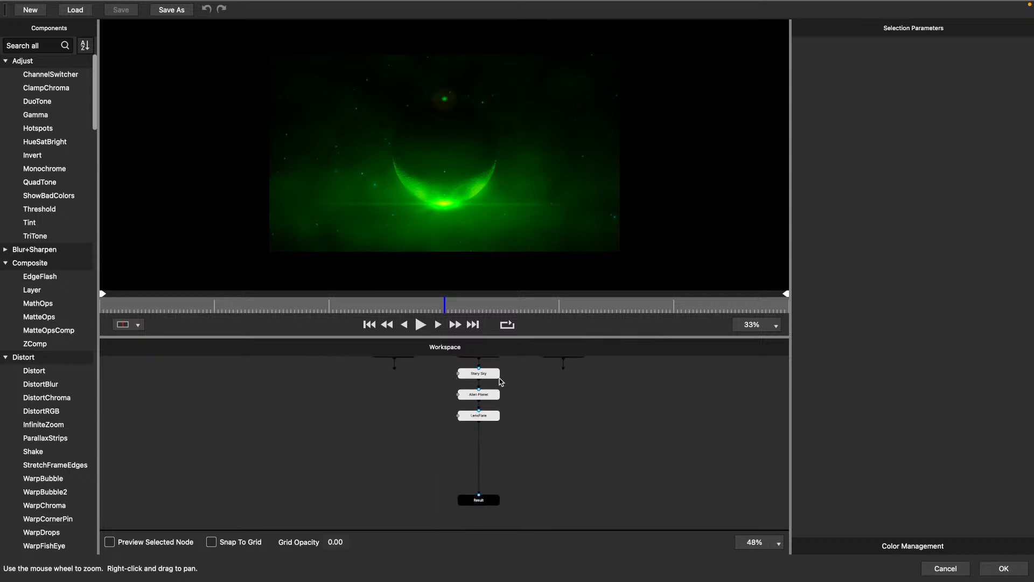
key("space")
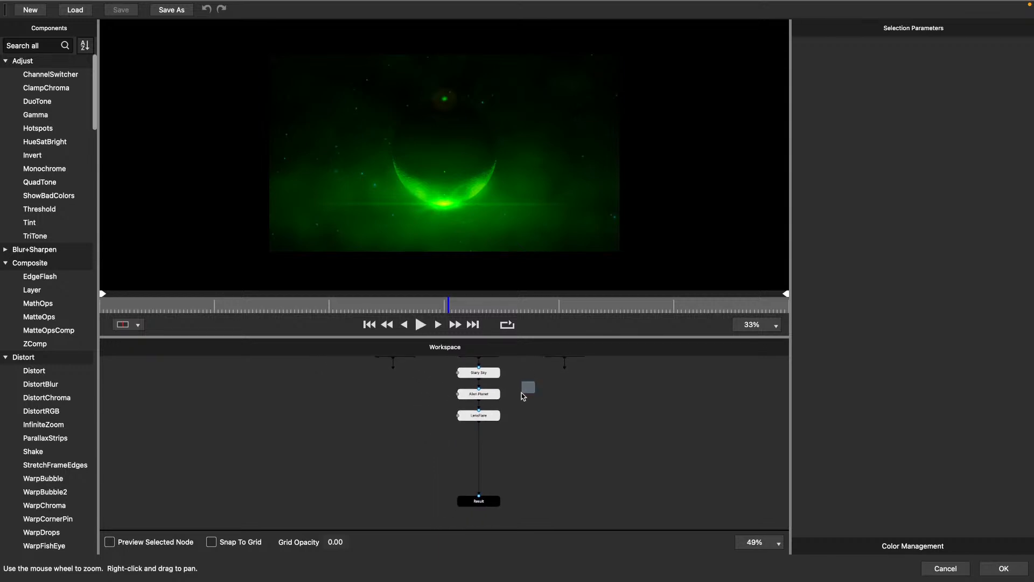
left_click_drag(525, 392, 497, 411)
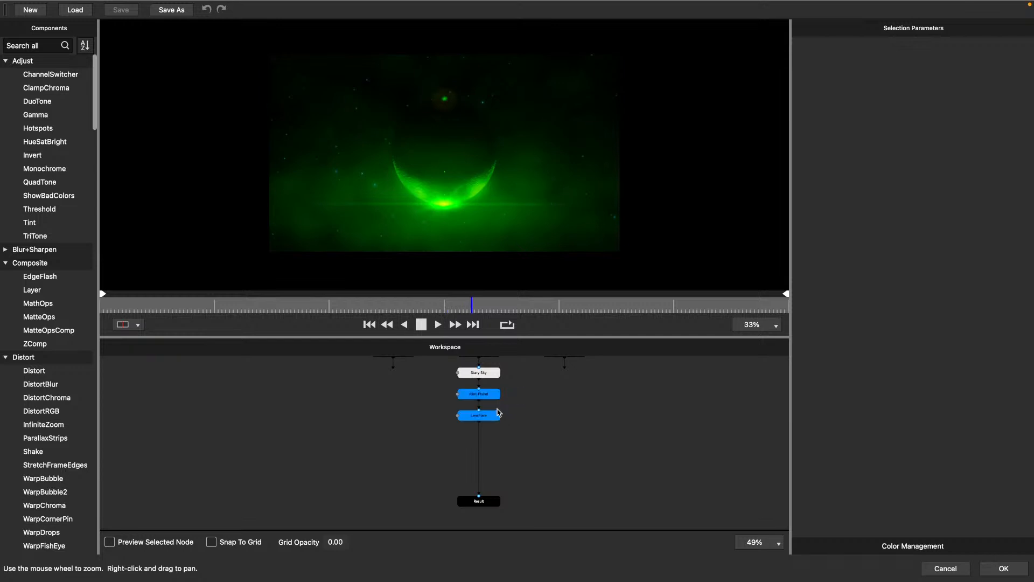
scroll(516, 377, "up", 2)
scroll(518, 381, "down", 1)
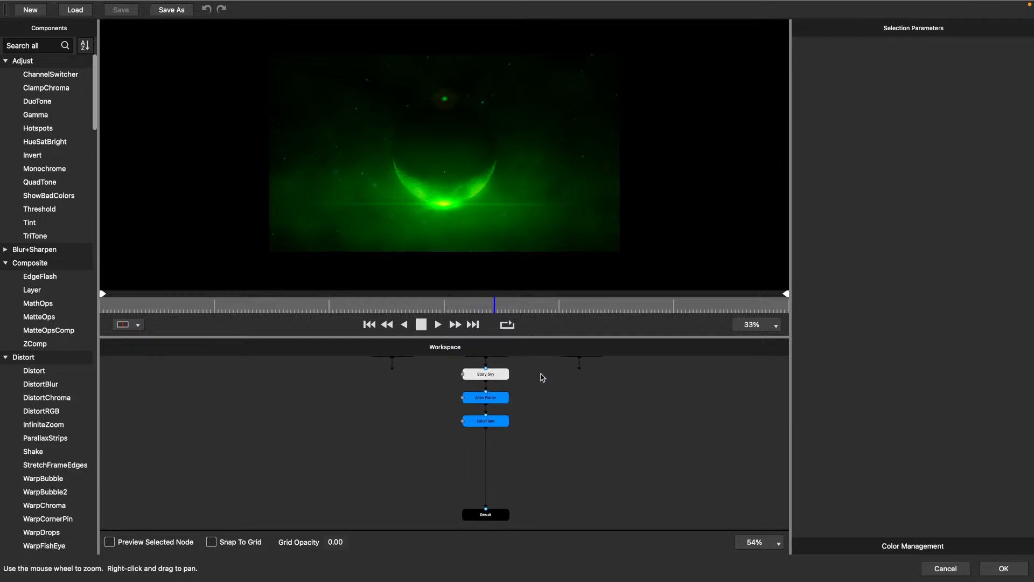
left_click(538, 380)
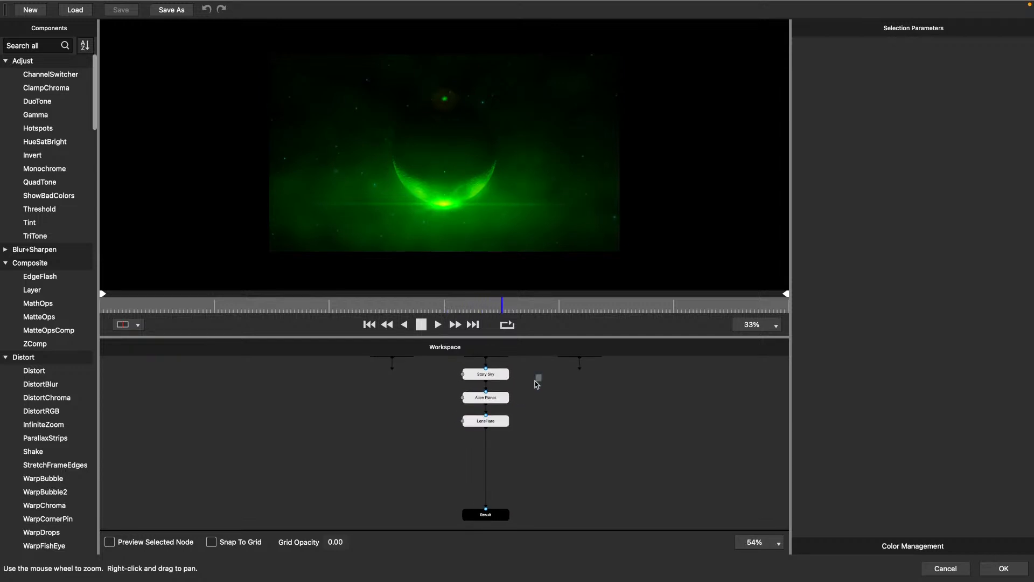
Examine the Stary Sky node's location, time, star, glare, streak and twinkle parameters
left_click(488, 378)
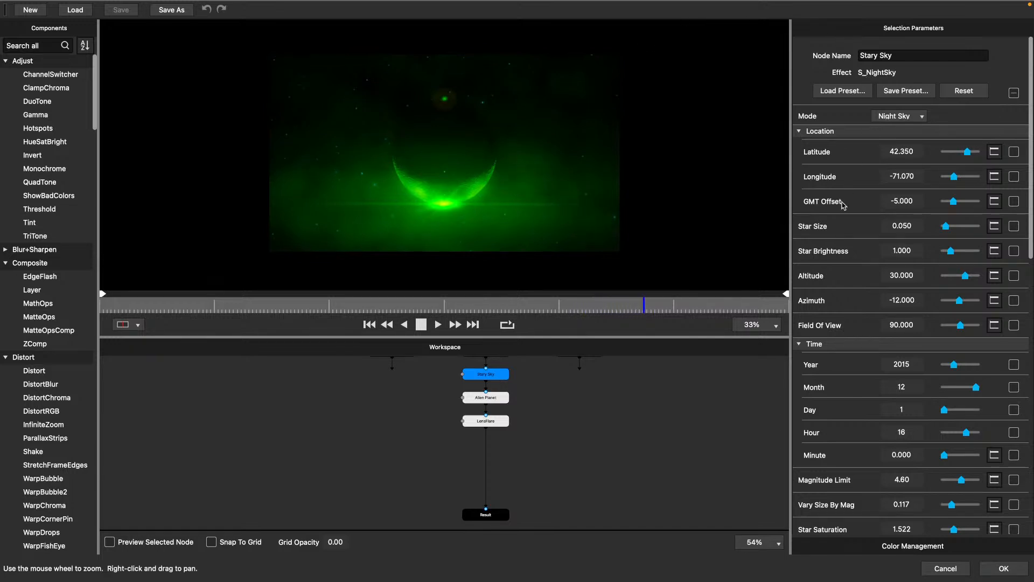
scroll(845, 256, "down", 4)
scroll(844, 256, "down", 8)
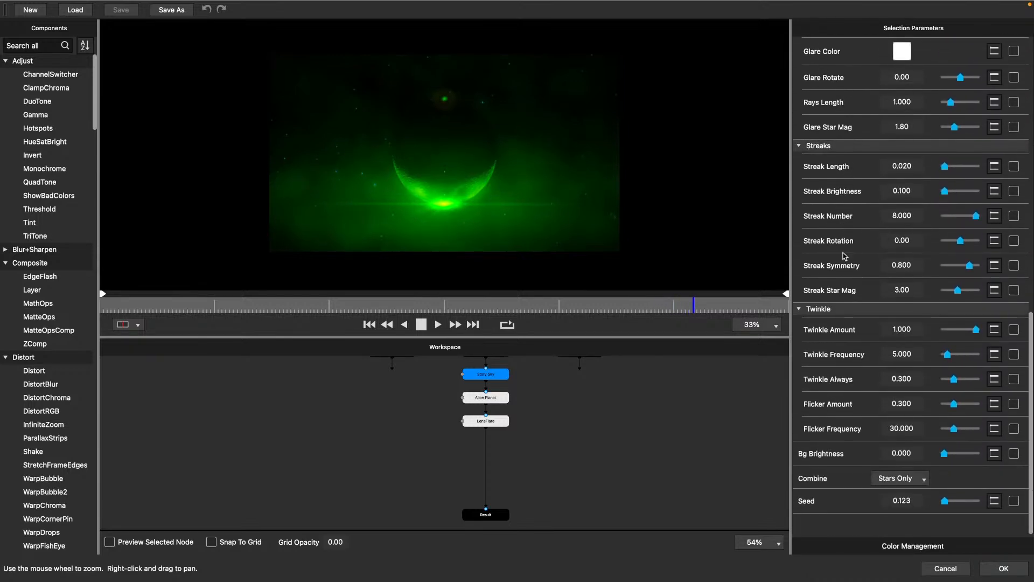
scroll(844, 257, "up", 12)
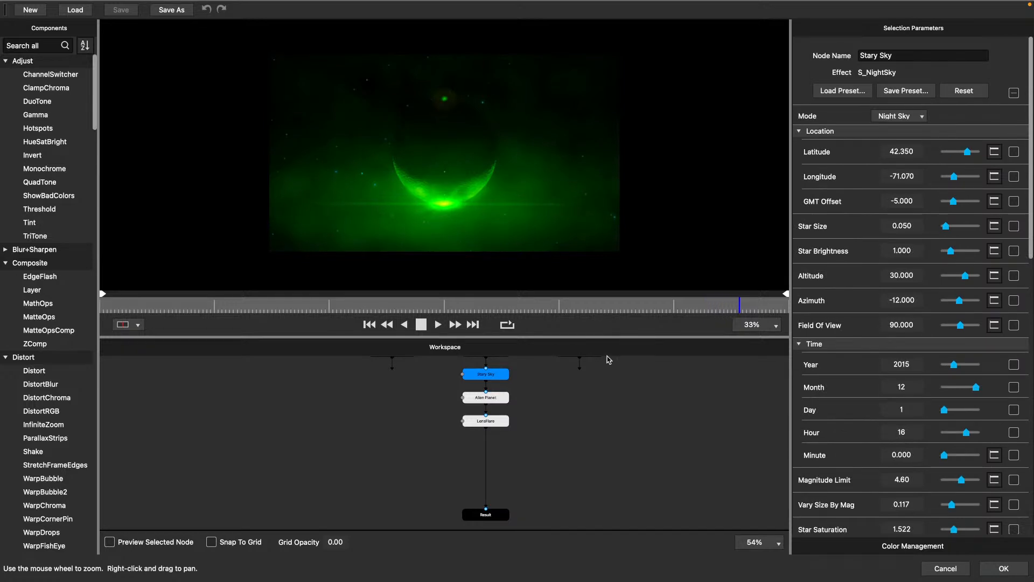
scroll(867, 352, "down", 5)
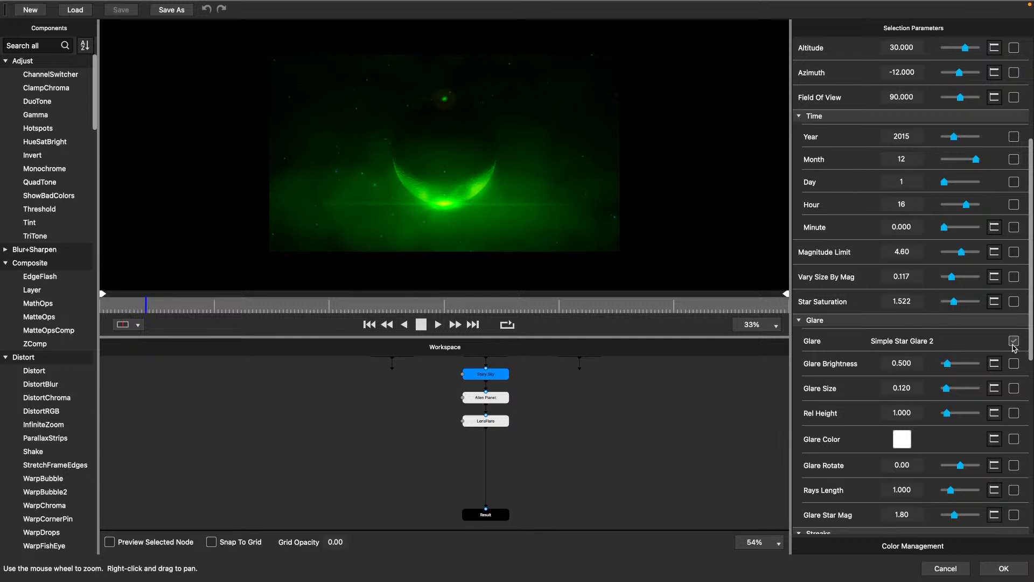
scroll(976, 347, "up", 2)
scroll(975, 352, "up", 2)
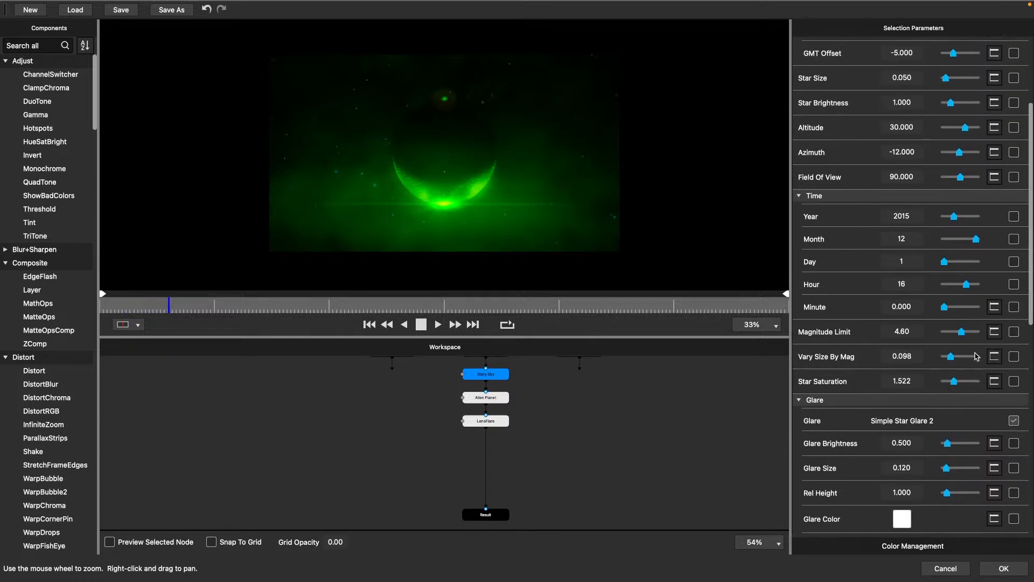
scroll(974, 352, "down", 2)
scroll(964, 450, "down", 2)
scroll(966, 454, "up", 3)
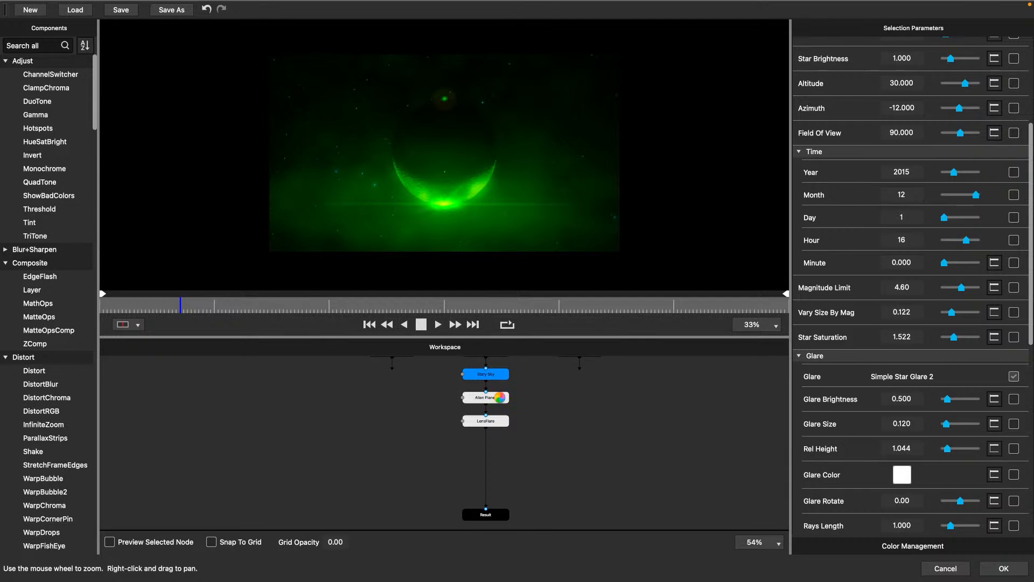
Look over the Alien Planet node's parameters and leave the effect builder without keeping any changes
left_click(501, 398)
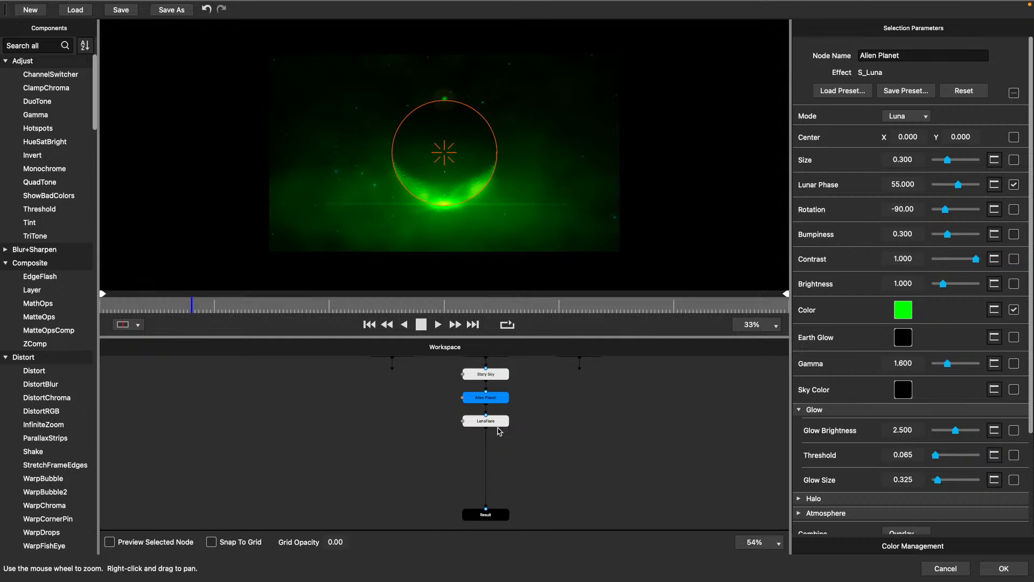
left_click(956, 569)
left_click(946, 569)
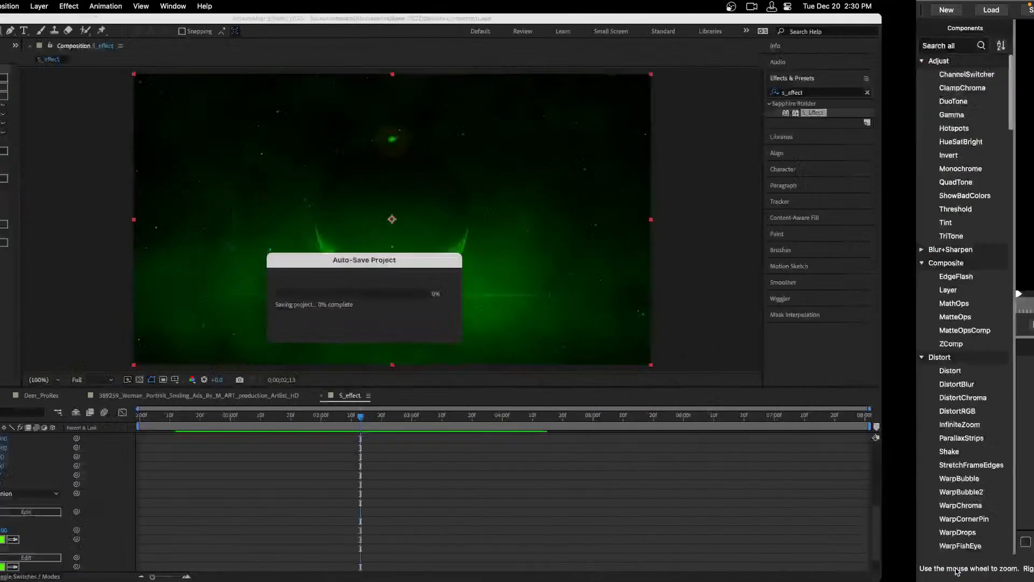
Preview the planet effect in the S_effect composition by moving the current time to 0;00;02;14
left_click(567, 422)
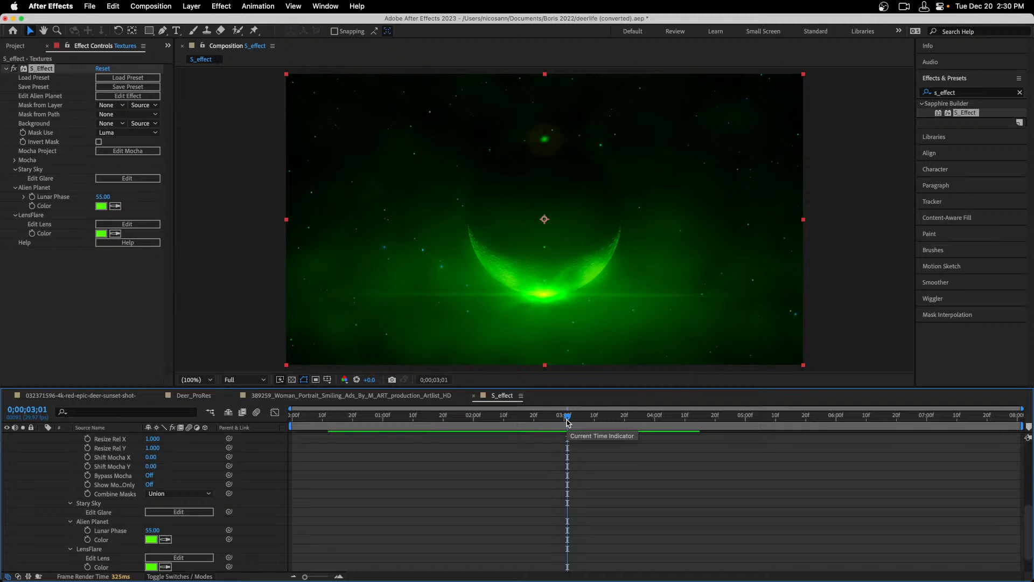
left_click_drag(567, 422, 516, 430)
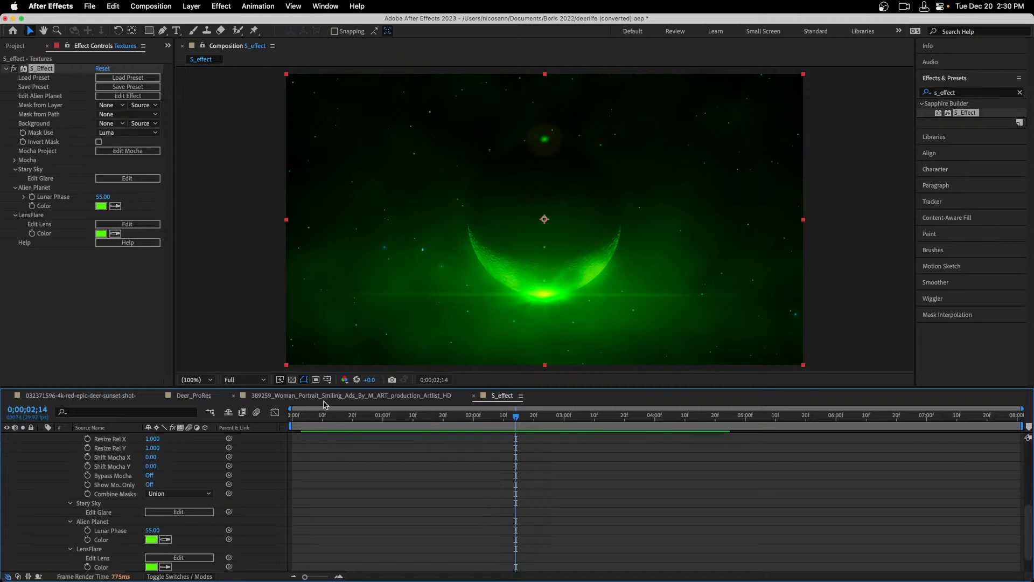
Apply the S_Effect effect to the clip in the 389259_Woman_Portrait composition with the current time at 0:23:20:24
left_click(325, 396)
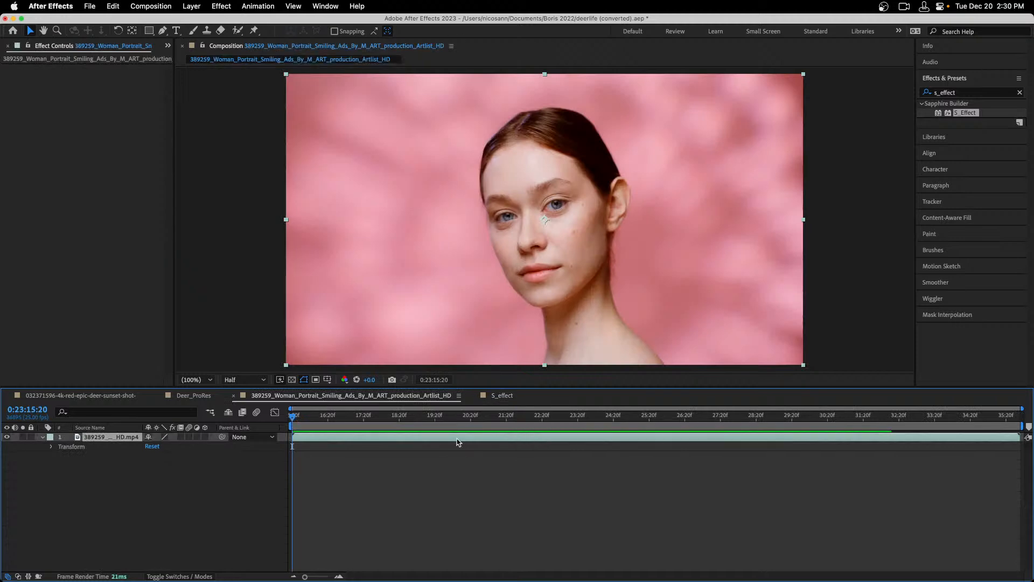
left_click_drag(447, 420, 476, 419)
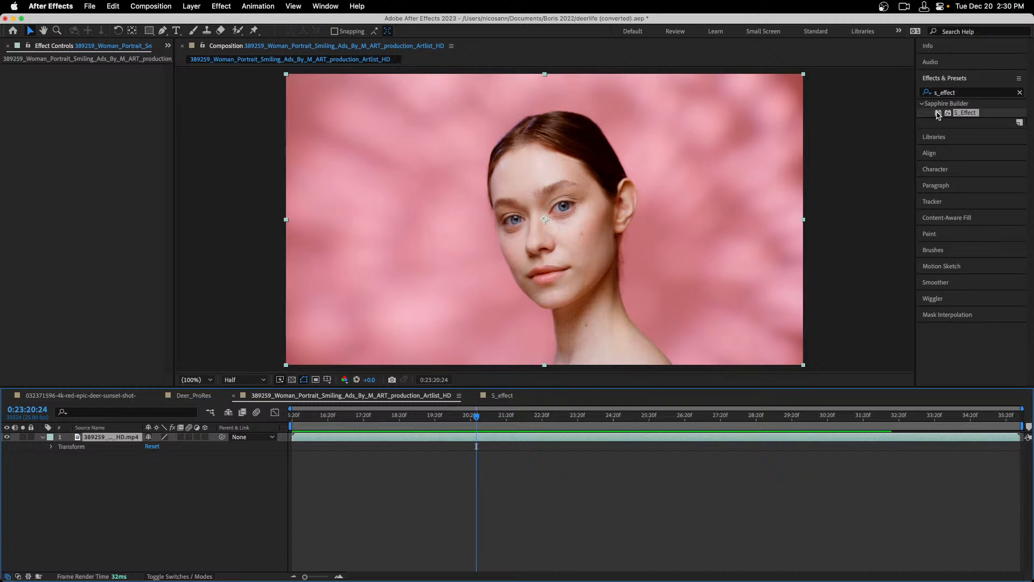
left_click_drag(938, 115, 681, 210)
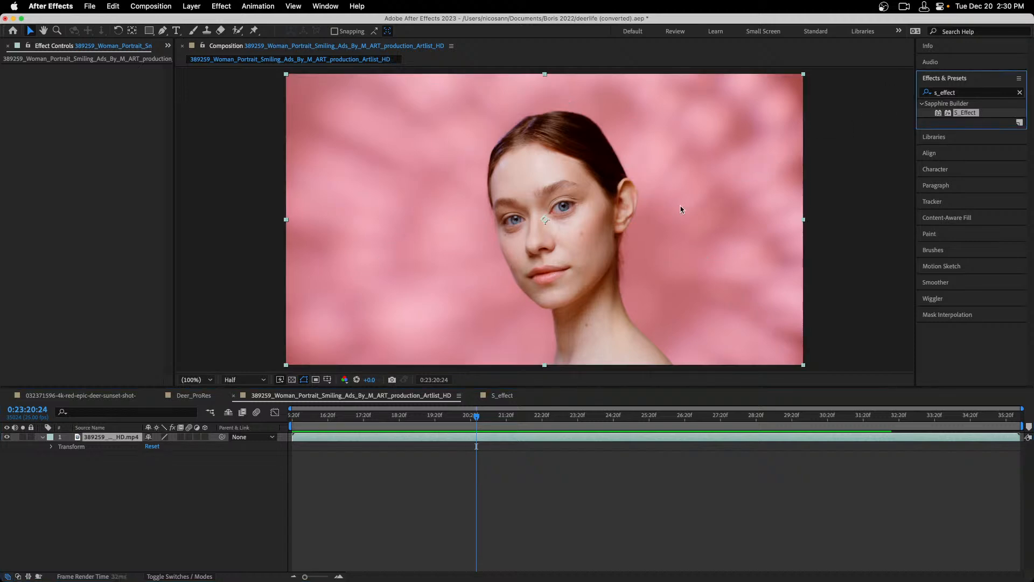
Quit Final Cut Pro and one more unneeded background application, staying in After Effects
key("super+Tab")
key("super+Tab")
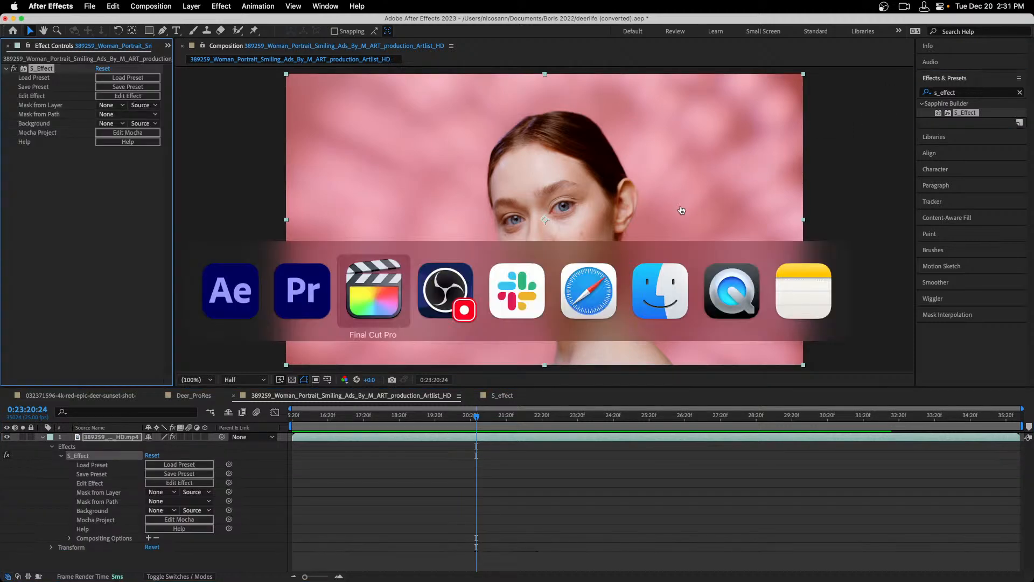
key("super+q")
key("super+Tab")
key("super+Tab")
key("super+Tab")
key("super+Tab")
key("super+Tab")
key("super+Tab")
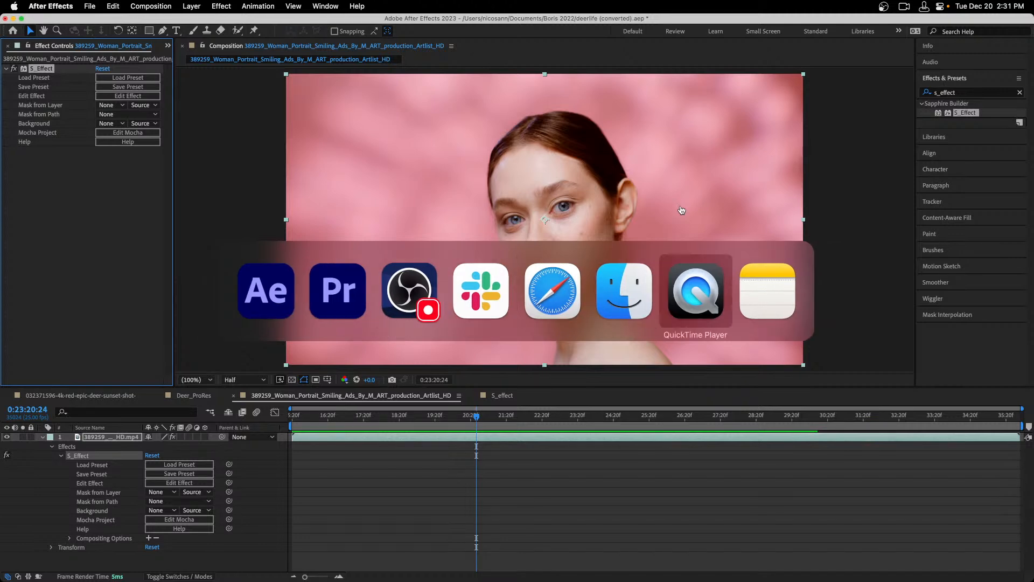
key("super+Tab")
key("super+q")
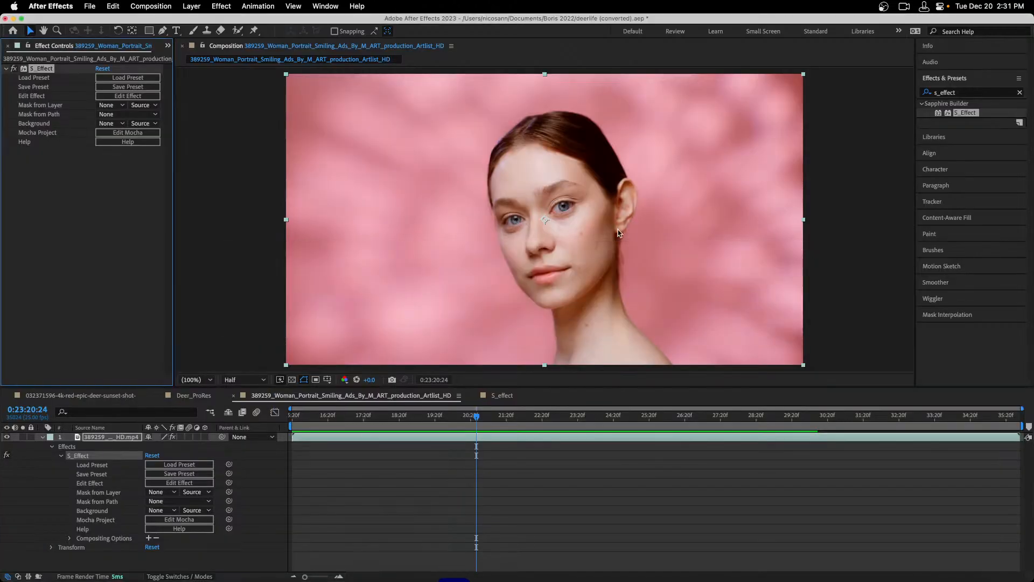
Move the woman portrait composition to 0:23:21:05 and open its S_Effect in the effect builder
left_click(559, 452)
left_click_drag(543, 419, 476, 422)
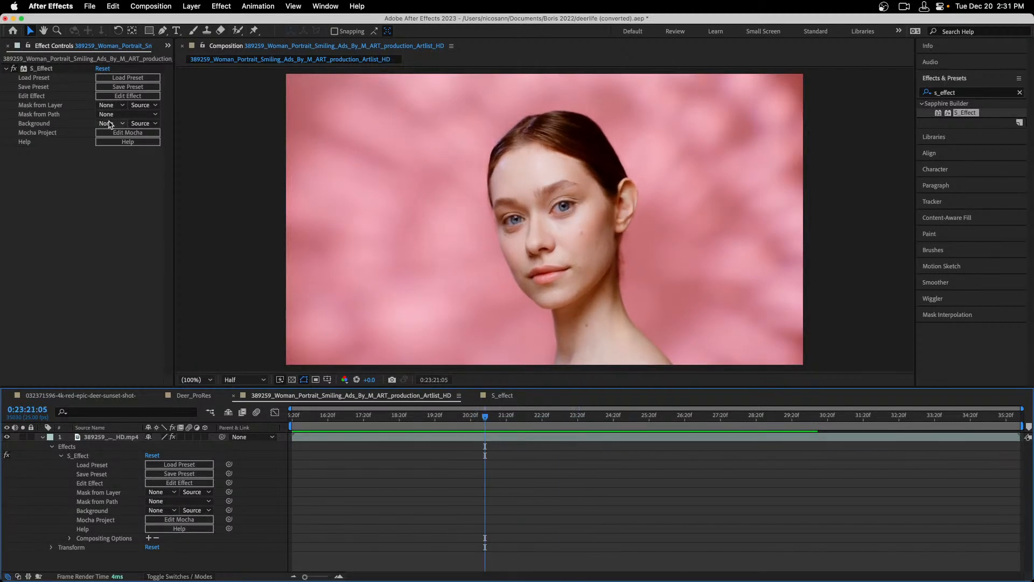
left_click(47, 70)
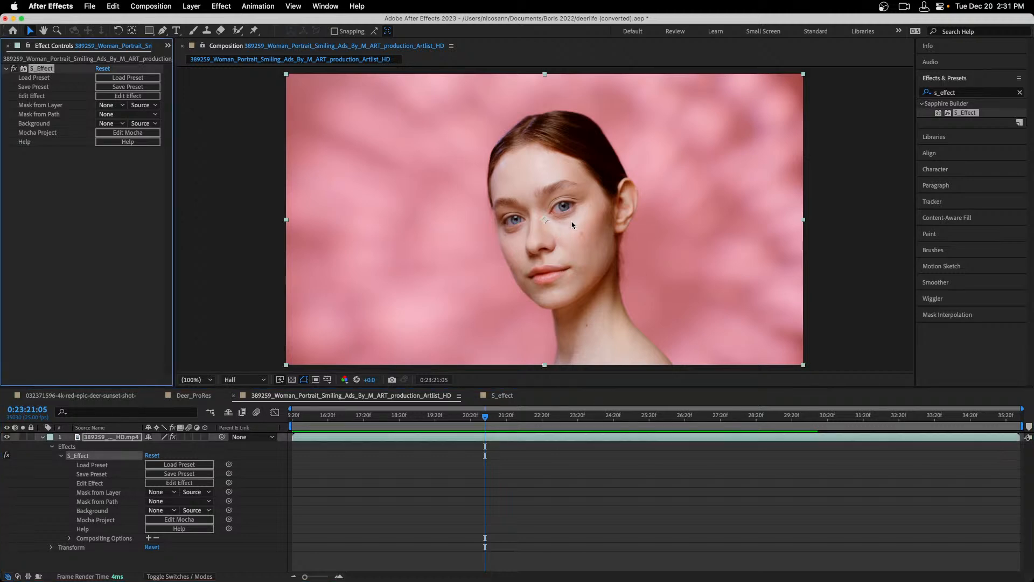
left_click(129, 97)
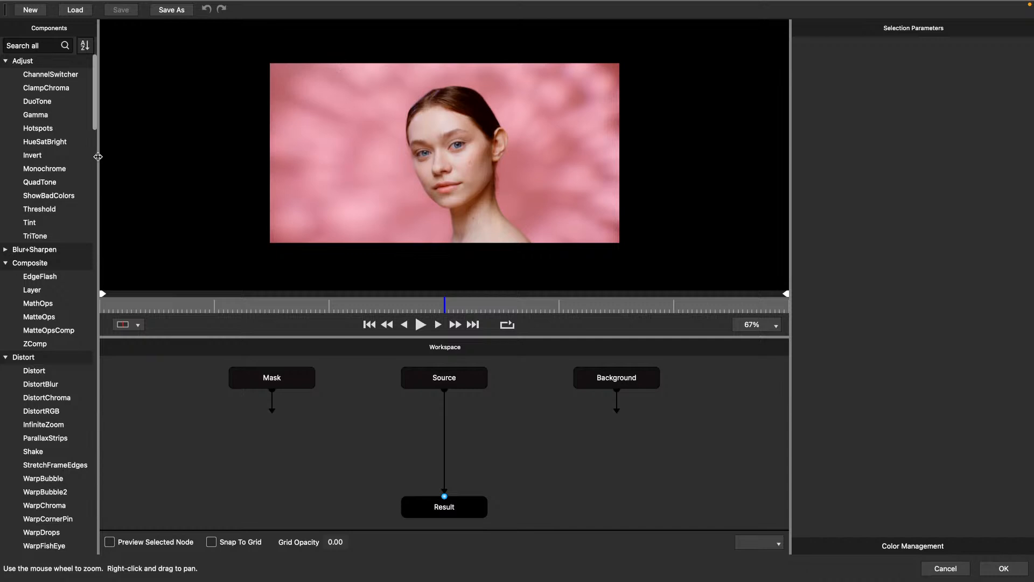
Widen the components list and search it for "prism"
left_click_drag(98, 157, 151, 157)
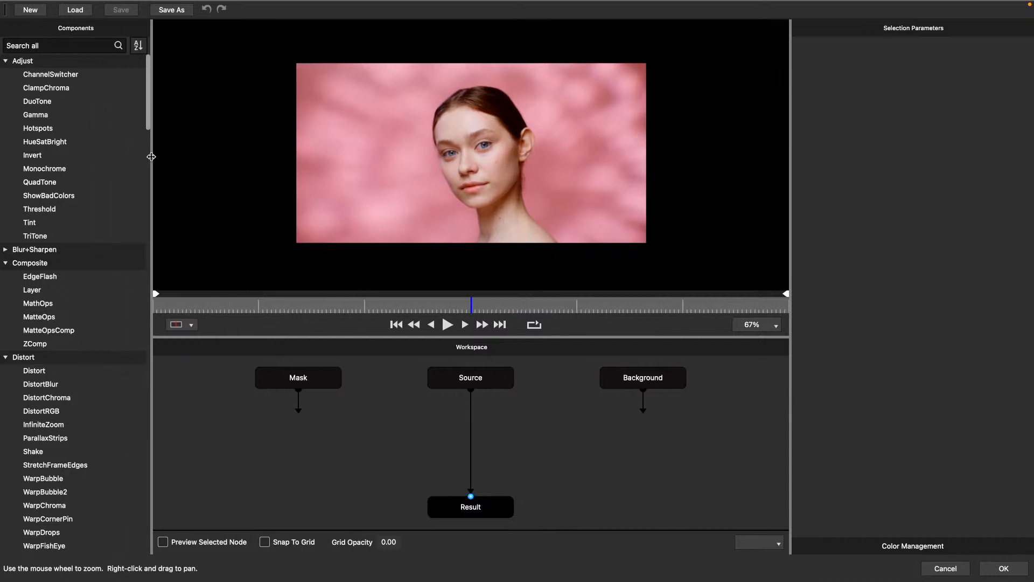
left_click(33, 45)
type("prism")
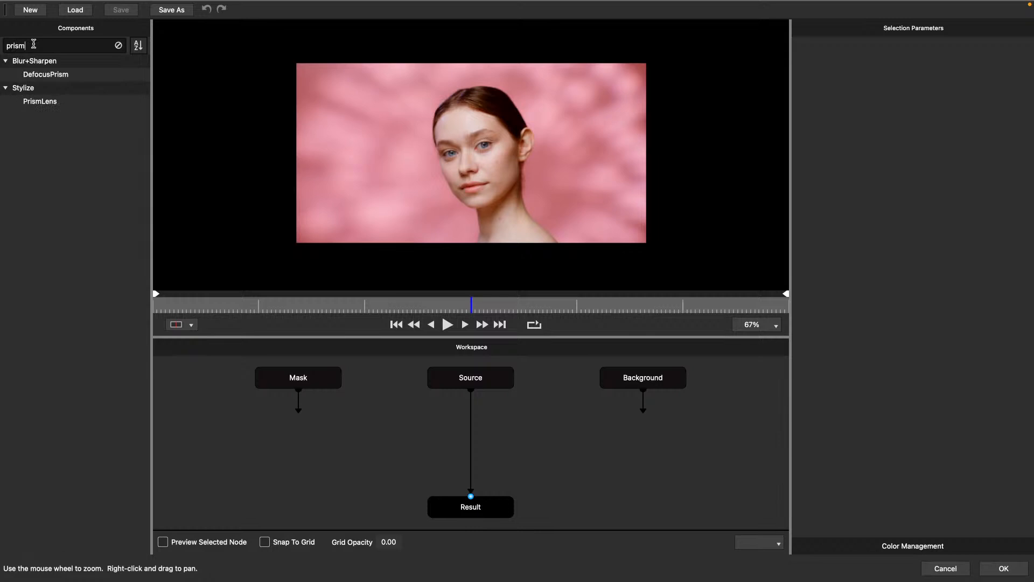
left_click(47, 103)
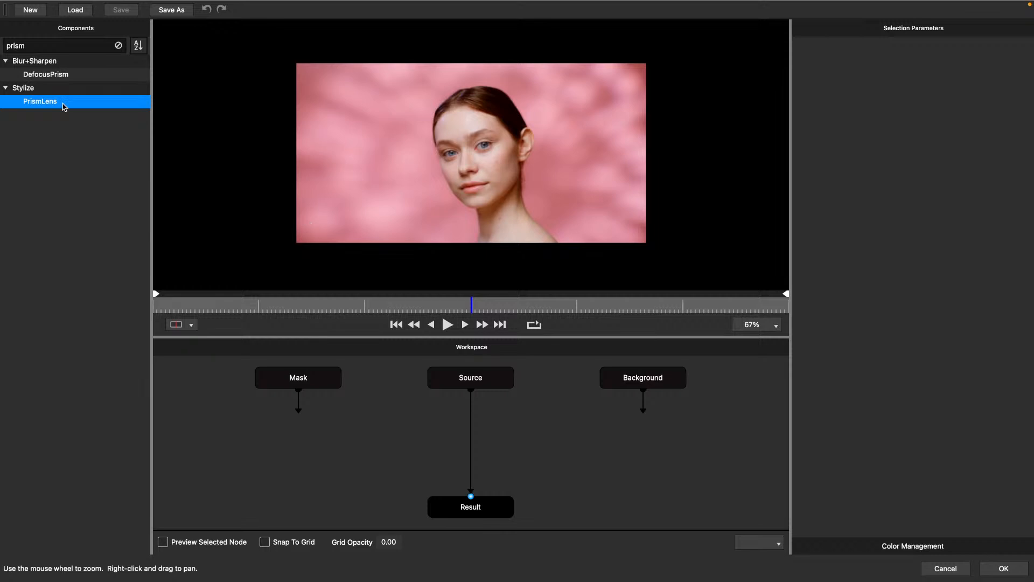
double_click(49, 102)
mouse_move(49, 102)
left_mouse_down()
mouse_move(466, 231)
mouse_move(418, 278)
mouse_move(118, 212)
mouse_move(24, 156)
mouse_move(43, 108)
left_mouse_up()
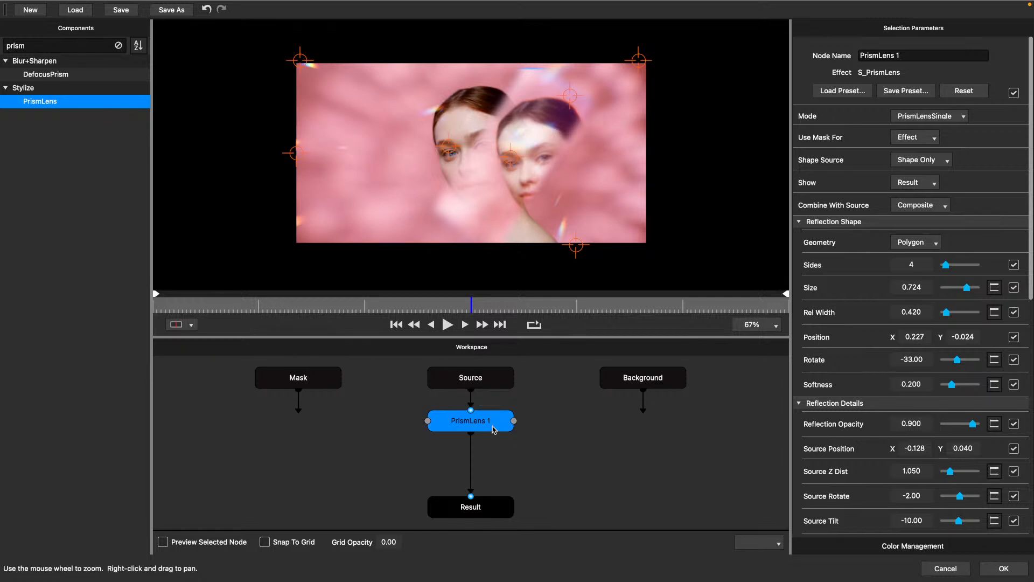
key("ctrl+z")
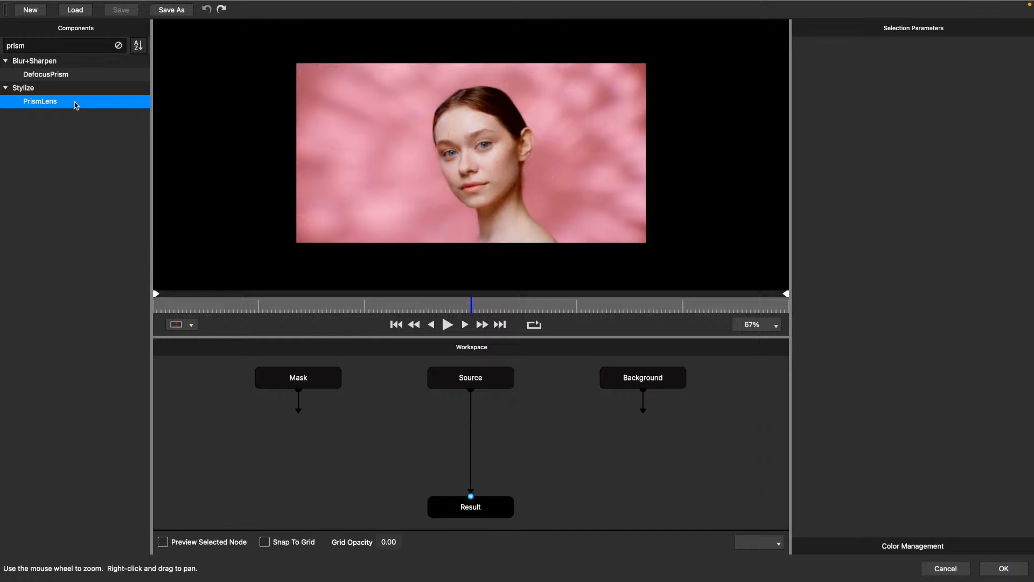
Insert a PrismLens node between Source and Result and load its Corner Radial Masked preset
left_click_drag(66, 98, 479, 382)
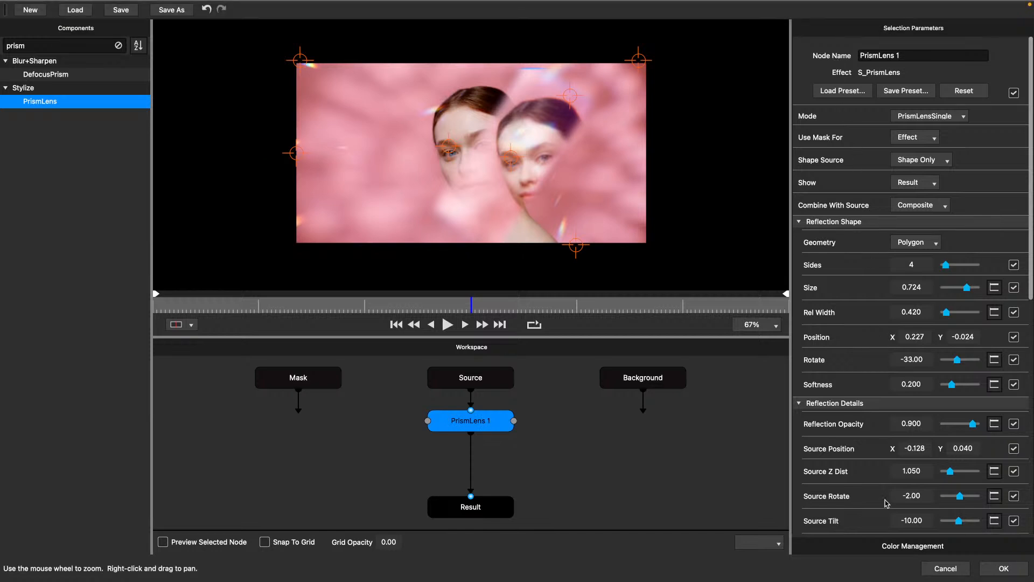
left_click(832, 94)
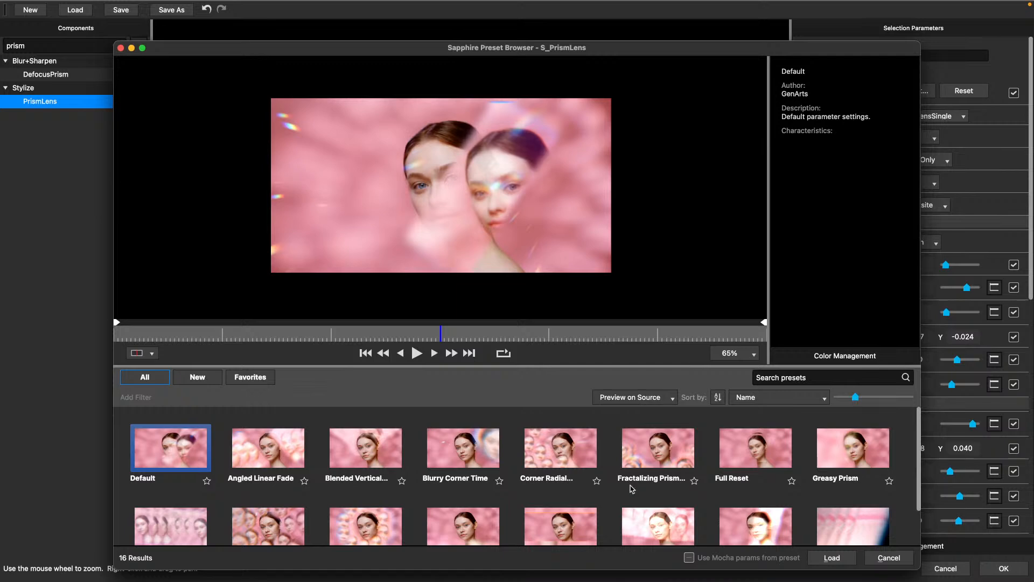
left_click(567, 461)
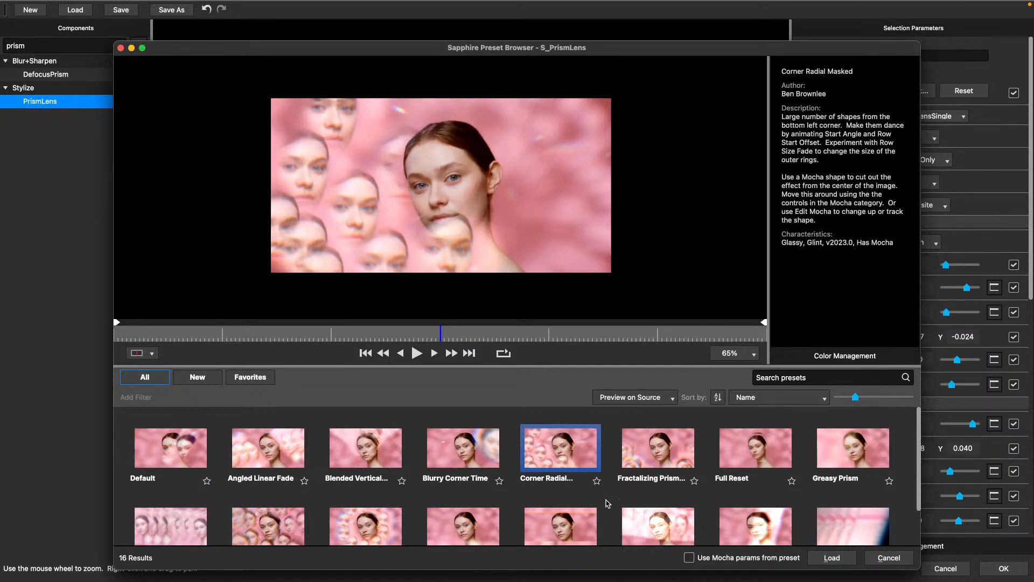
left_click(839, 561)
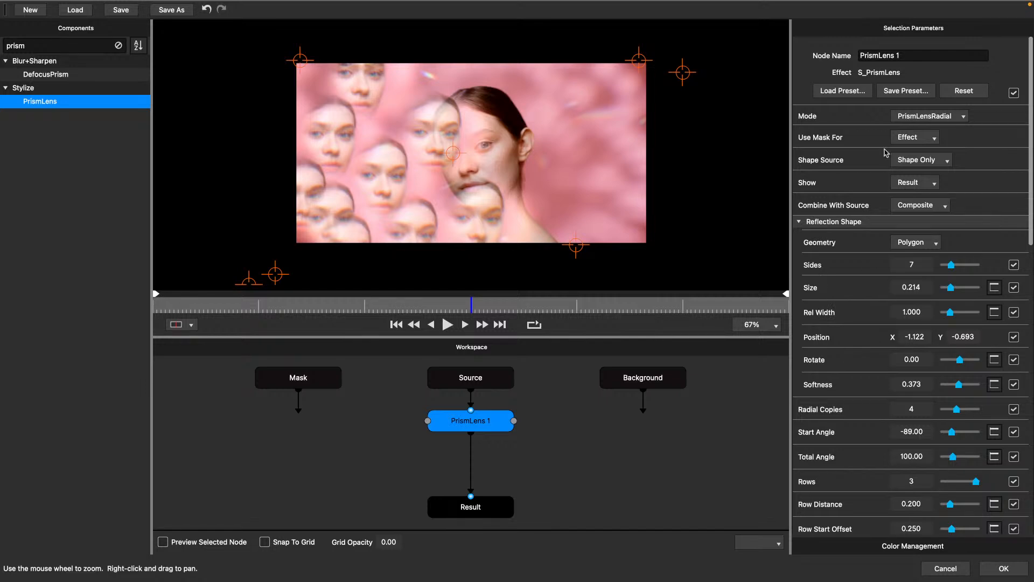
Review the PrismLens node's mode and Show options, keeping the mode at PrismLensRadial
left_click(920, 114)
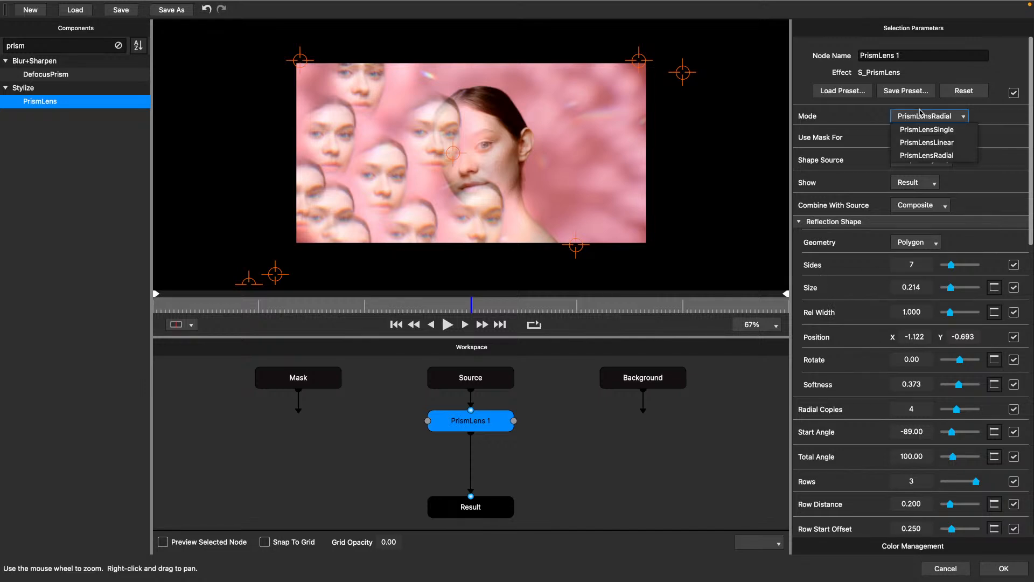
left_click(934, 158)
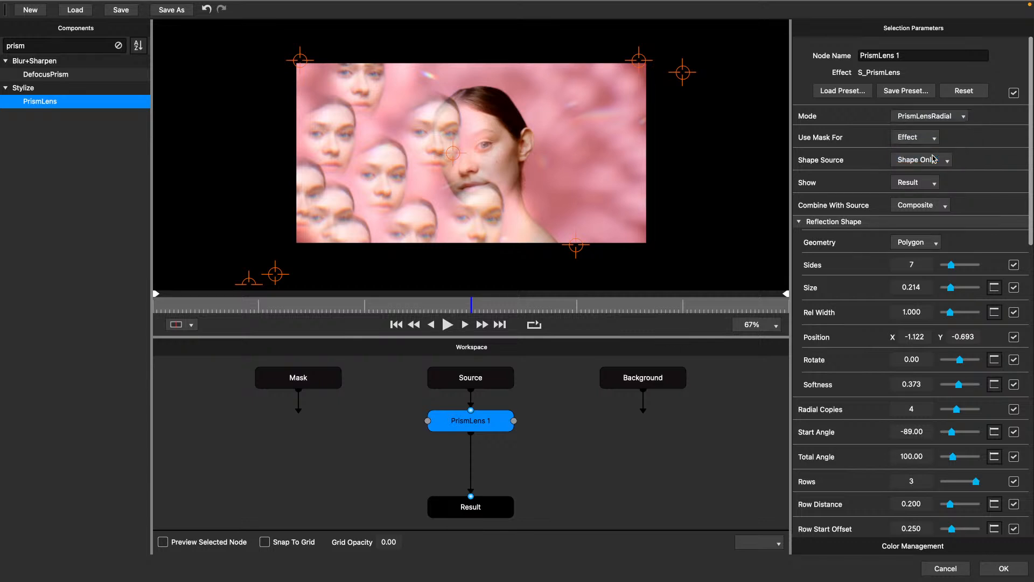
left_click(909, 185)
left_click(909, 185)
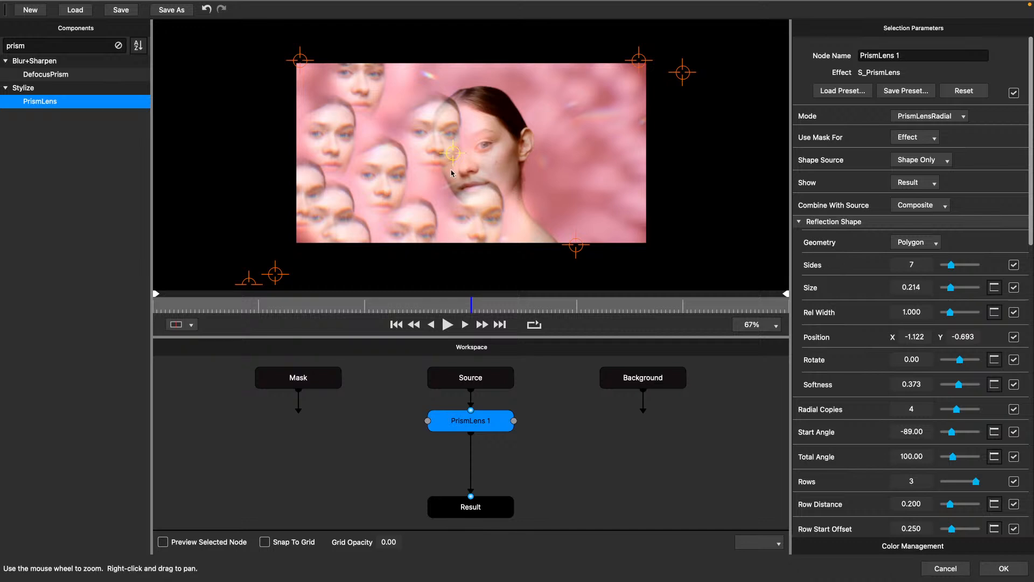
Shift the prism reflections' source position to about X -0.176, Y -0.022 and set Reflection Opacity to 0.468
mouse_move(453, 153)
left_mouse_down()
mouse_move(418, 157)
mouse_move(440, 157)
left_mouse_up()
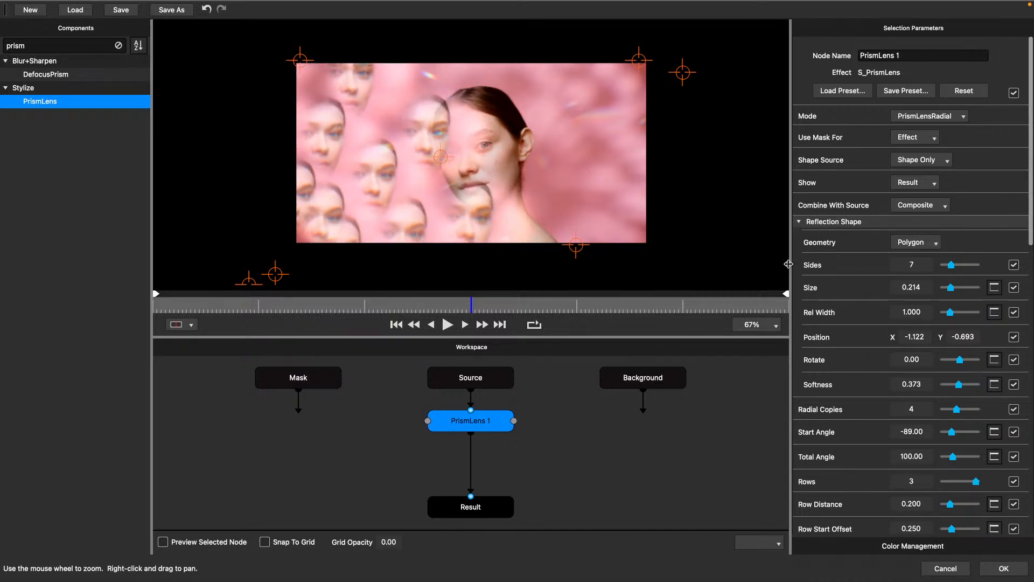
scroll(856, 345, "down", 6)
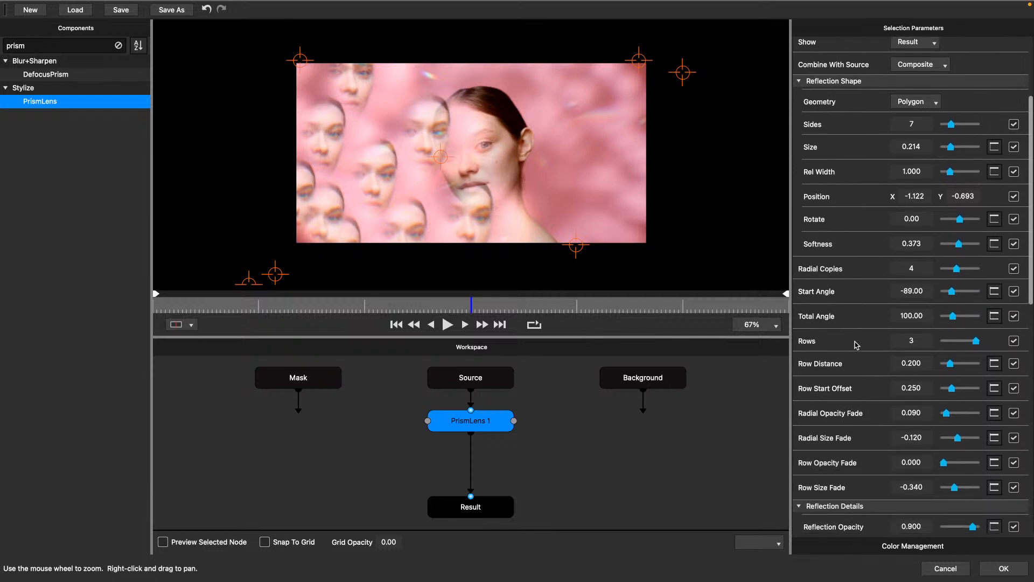
scroll(856, 345, "down", 4)
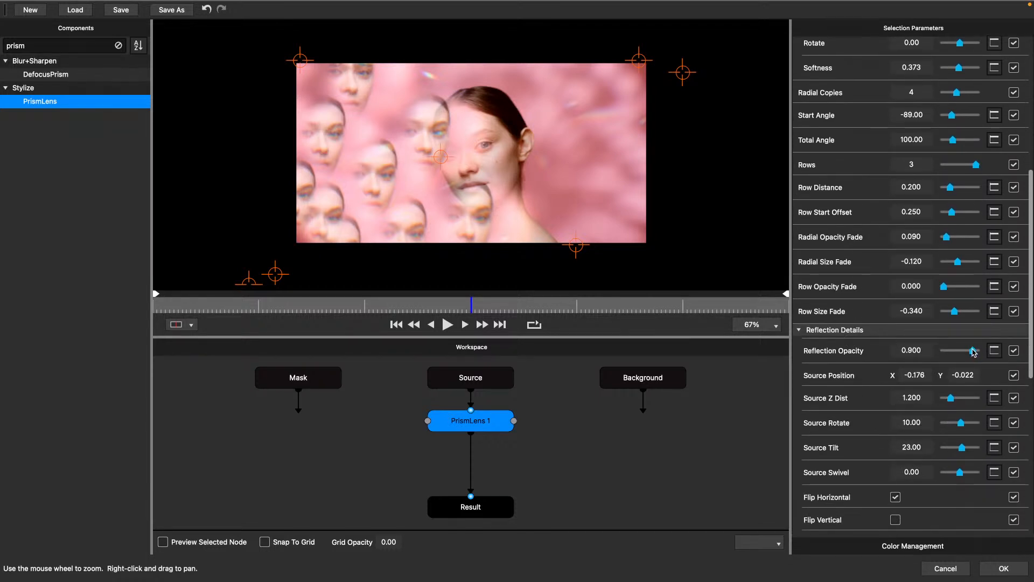
mouse_move(974, 351)
left_mouse_down()
mouse_move(948, 351)
mouse_move(959, 351)
left_mouse_up()
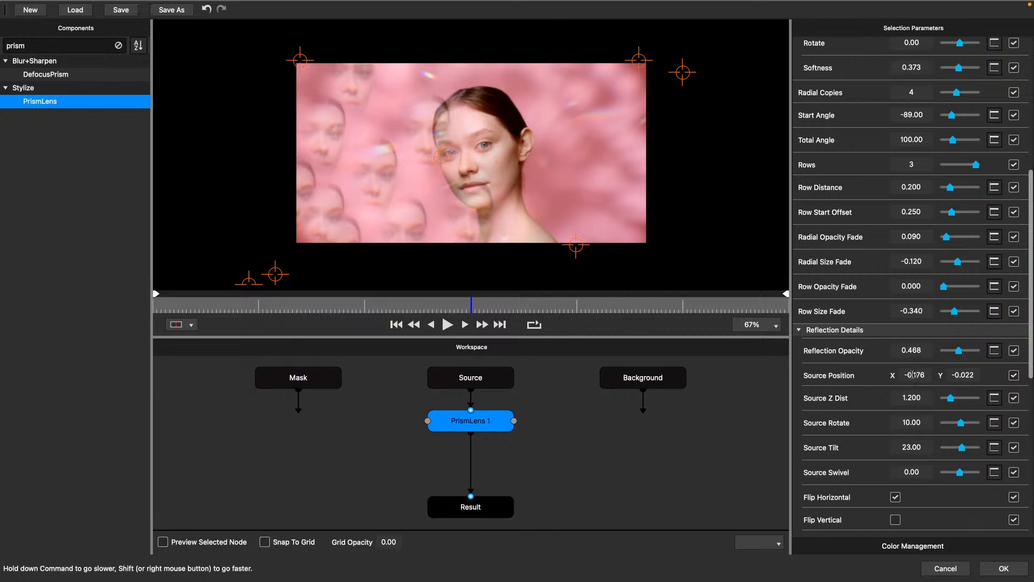
Shift the reflections' source position to X -0.216 and set Source Tilt to -17.40
mouse_move(913, 376)
left_mouse_down()
mouse_move(996, 374)
mouse_move(896, 374)
left_mouse_up()
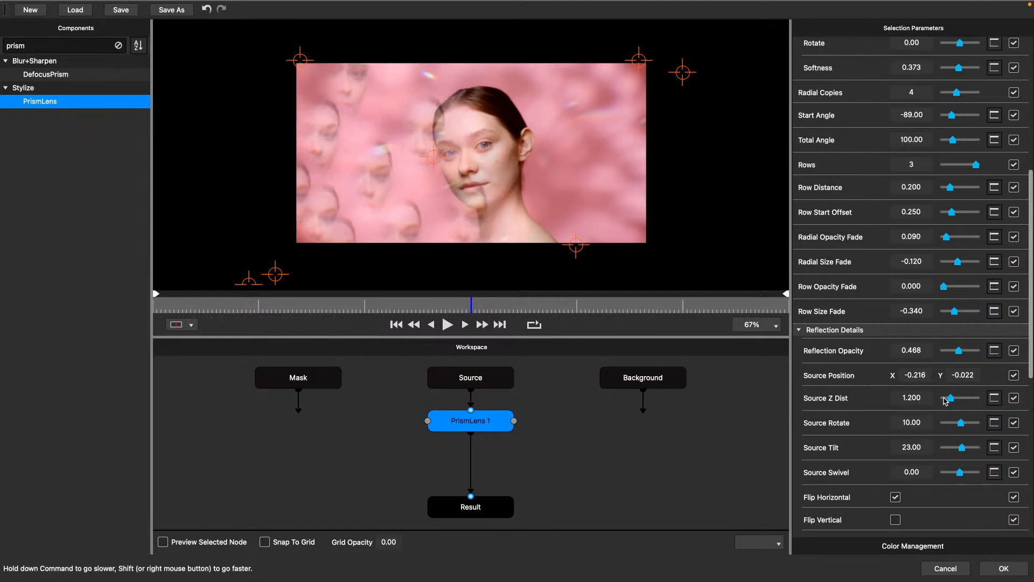
mouse_move(966, 446)
left_mouse_down()
mouse_move(950, 448)
mouse_move(959, 449)
left_mouse_up()
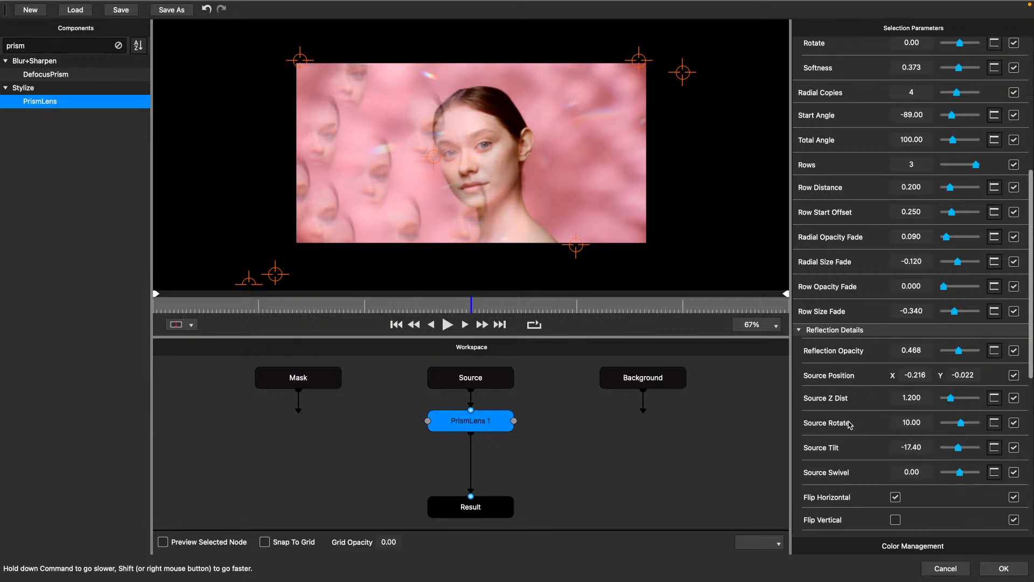
scroll(857, 441, "down", 10)
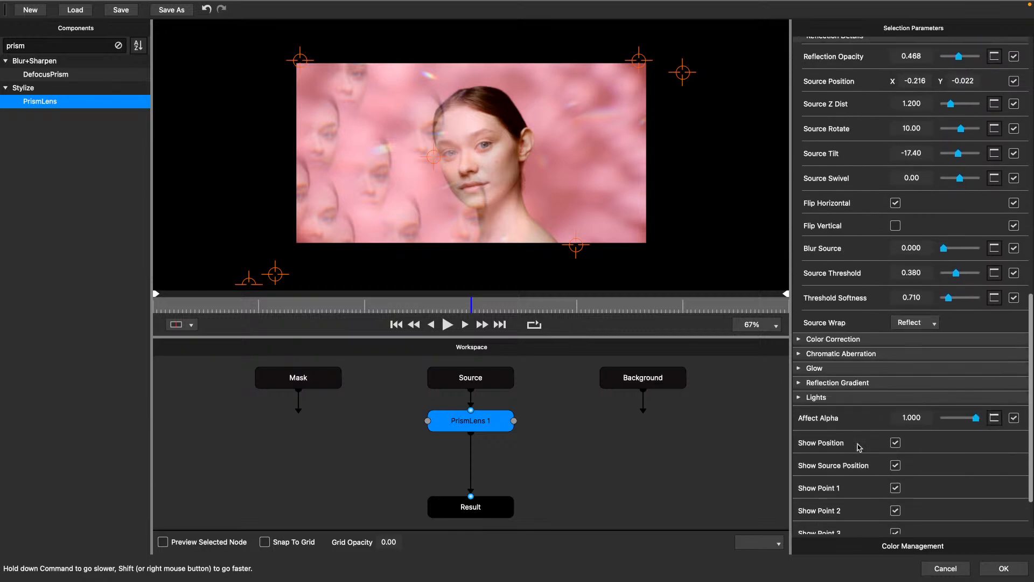
Reset the PrismLens node to its default settings and switch its mode to PrismLensRadial
scroll(858, 447, "up", 12)
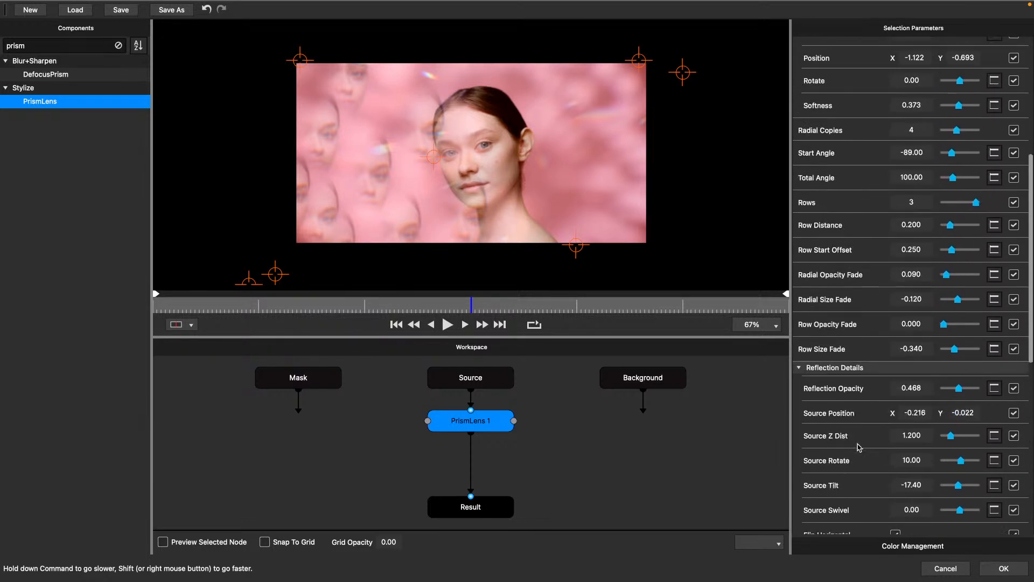
scroll(858, 447, "up", 2)
scroll(858, 446, "up", 8)
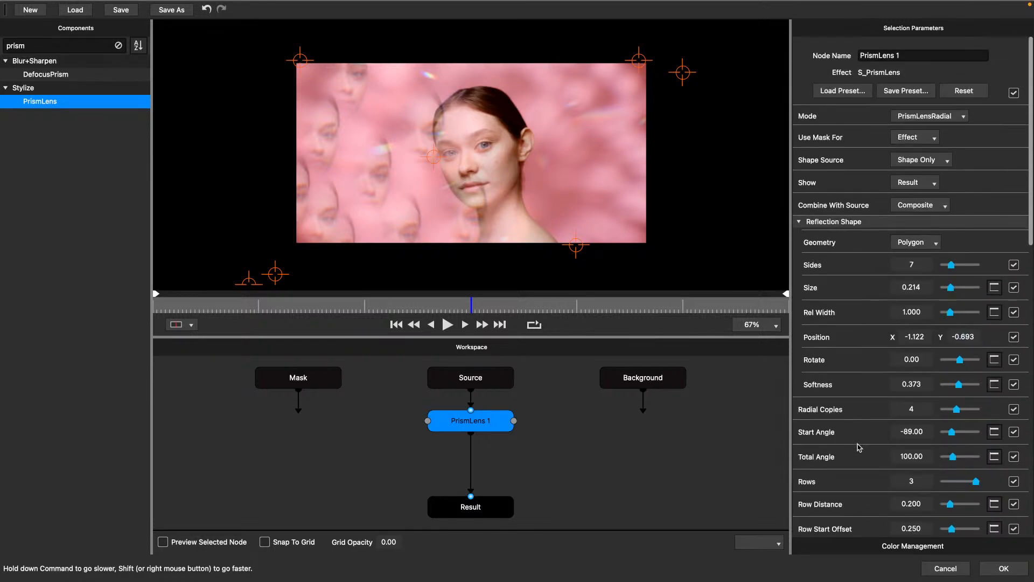
left_click(963, 93)
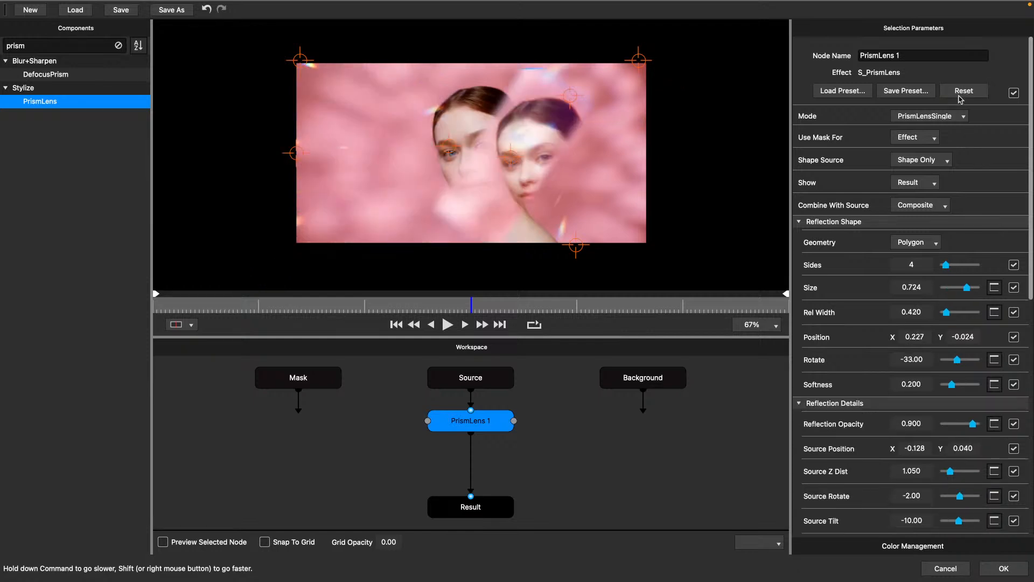
left_click(940, 117)
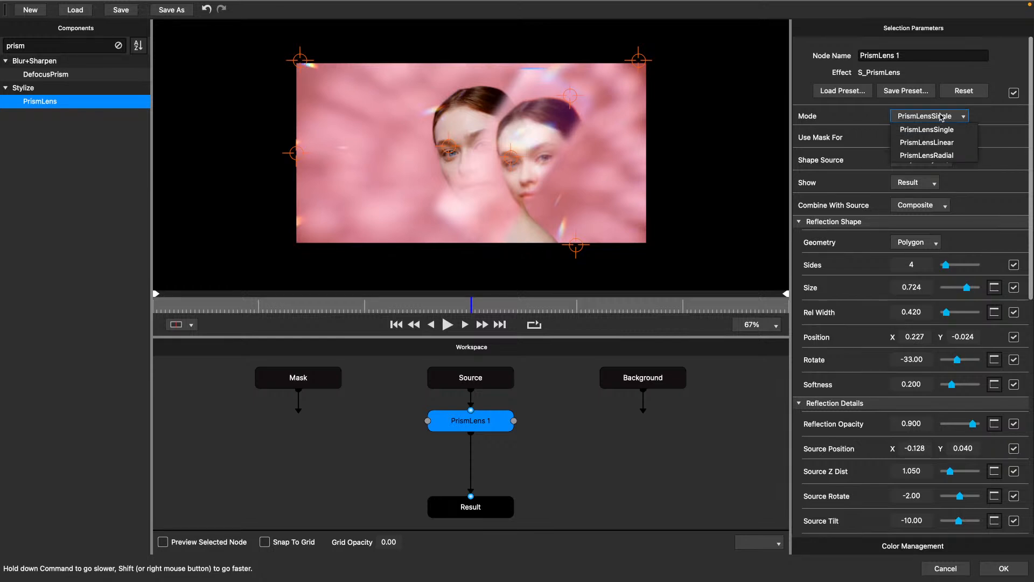
left_click(940, 156)
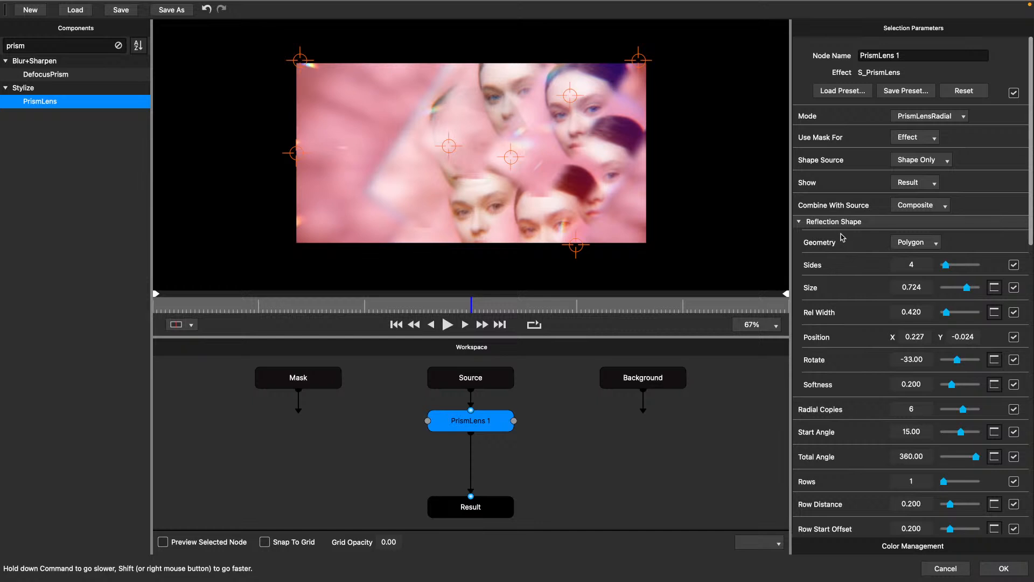
Change the reflection shape's geometry to Ellipse and set its size to 0.484
left_click(913, 246)
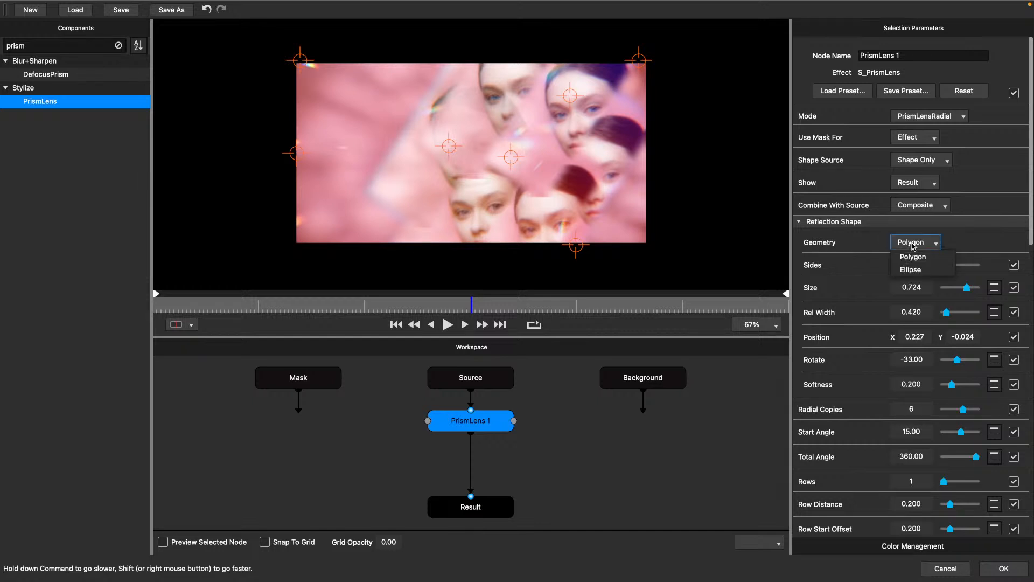
left_click(914, 270)
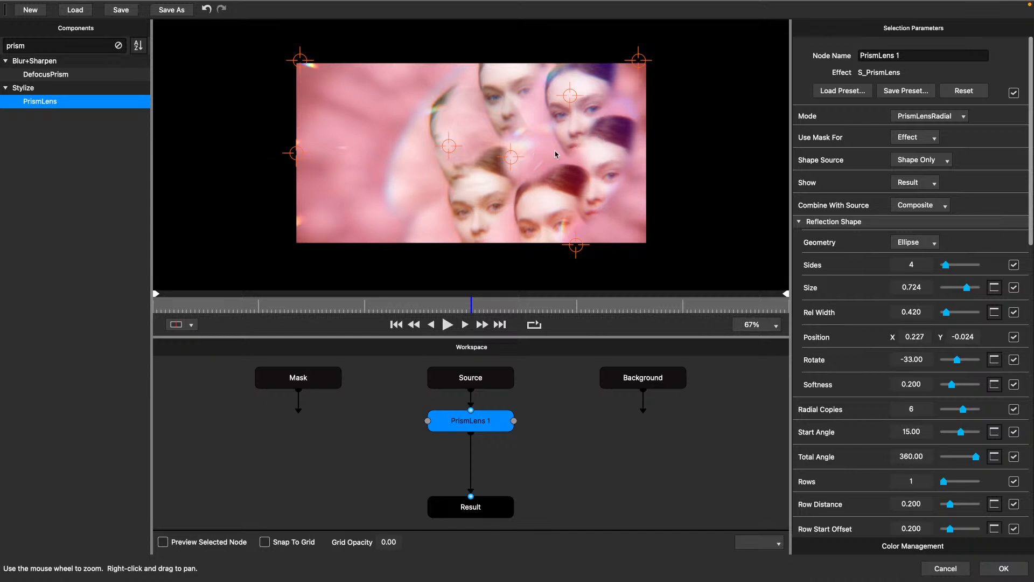
left_click_drag(946, 267, 962, 288)
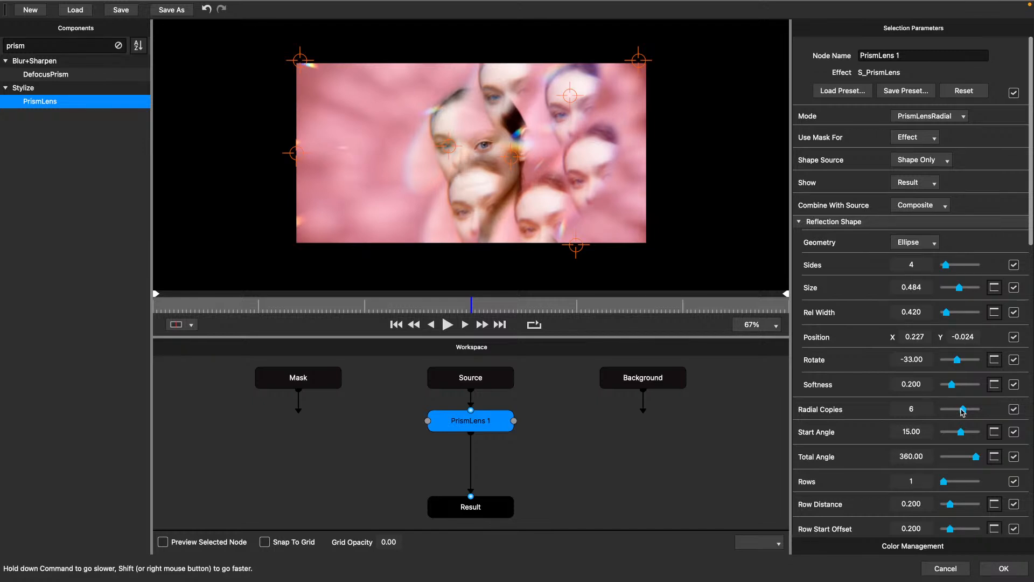
Set Radial Copies to 8, Start Angle to -34.80, Row Distance to 0.355 and Row Start Offset to 0.306
left_click_drag(964, 411, 970, 412)
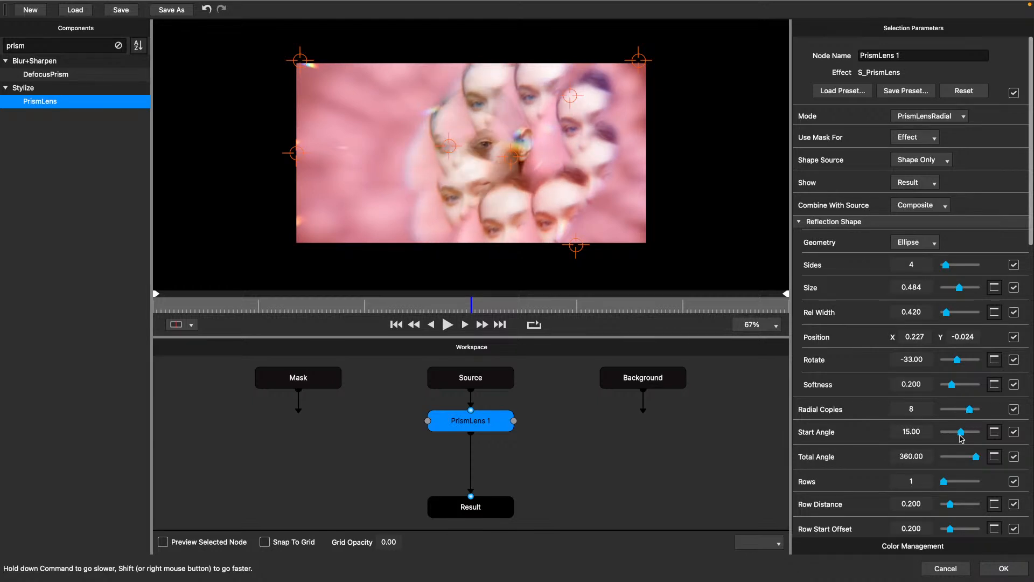
left_click_drag(976, 457, 957, 438)
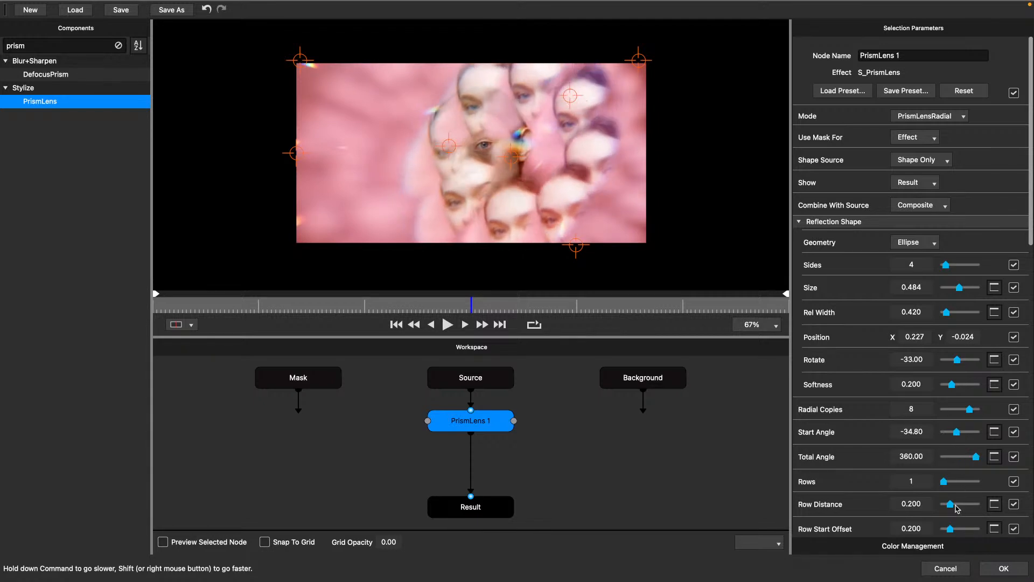
left_click_drag(950, 506, 953, 534)
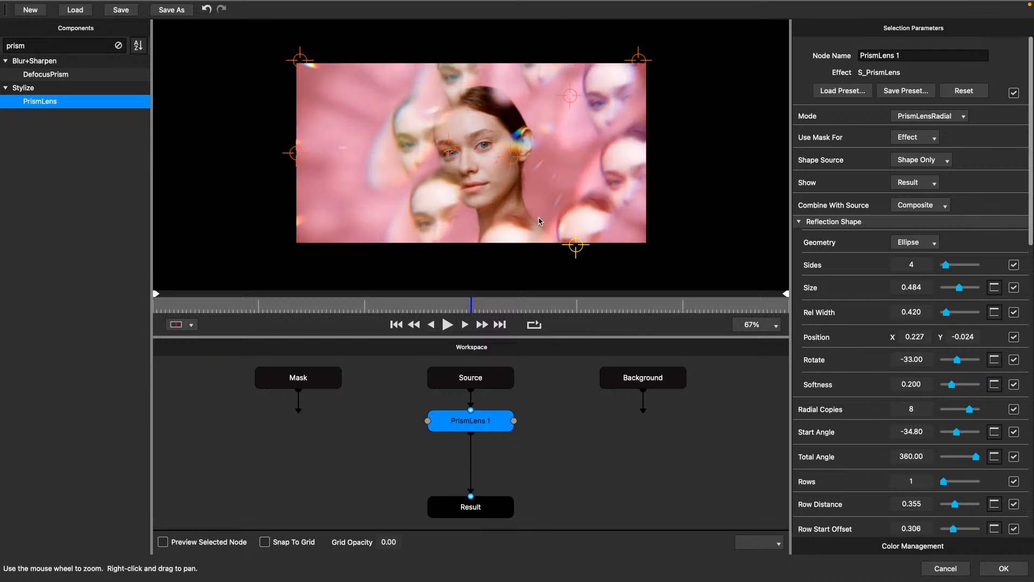
Move the reflections' source position to about X -0.227, Y 0.015 and set the reflection shape's X position to 0.067
left_click_drag(442, 148, 425, 152)
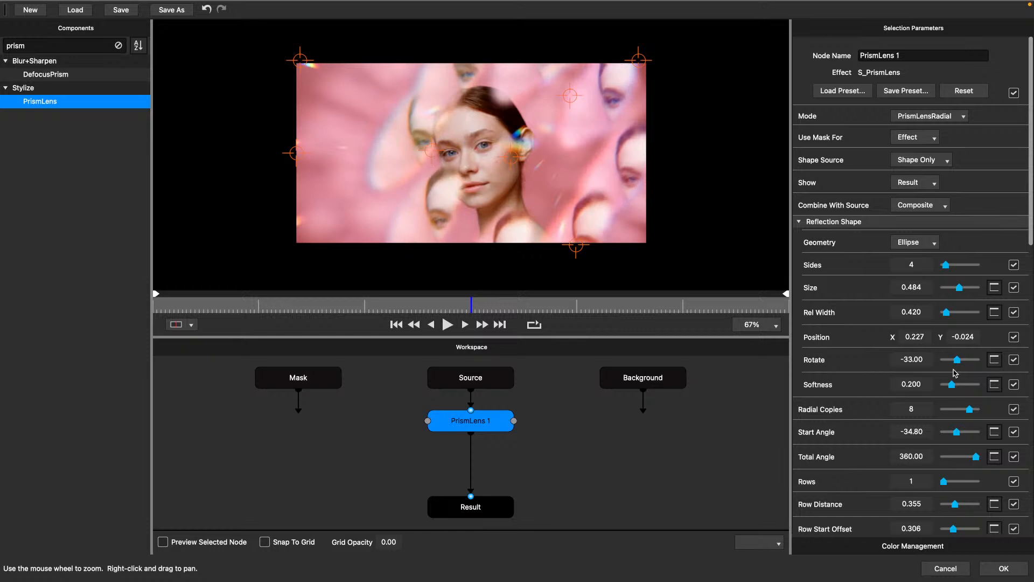
mouse_move(920, 338)
left_mouse_down()
mouse_move(886, 338)
mouse_move(910, 337)
left_mouse_up()
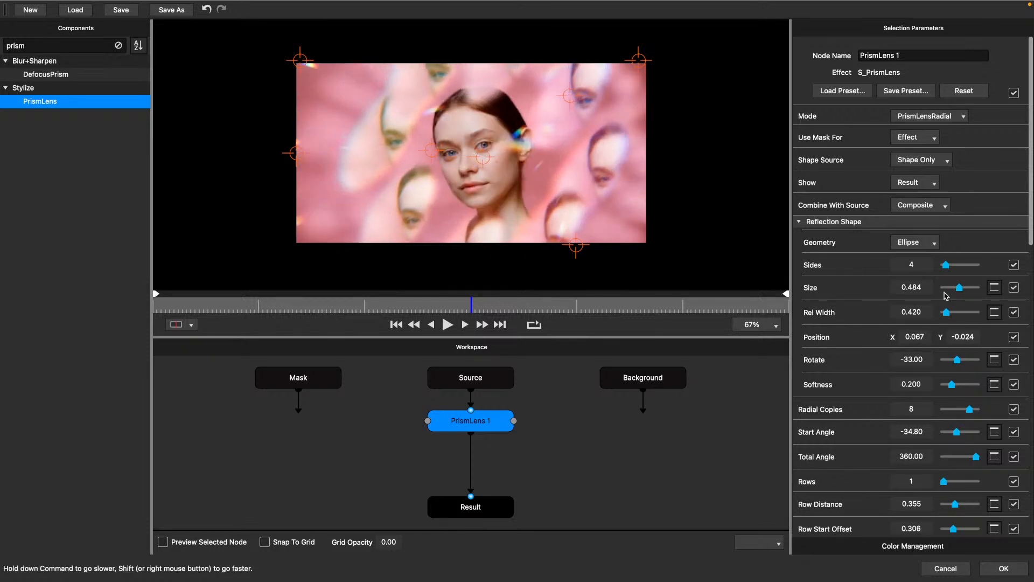
Enlarge the reflection shape to size 0.645 and set its Sides to 8
left_click_drag(959, 289, 965, 291)
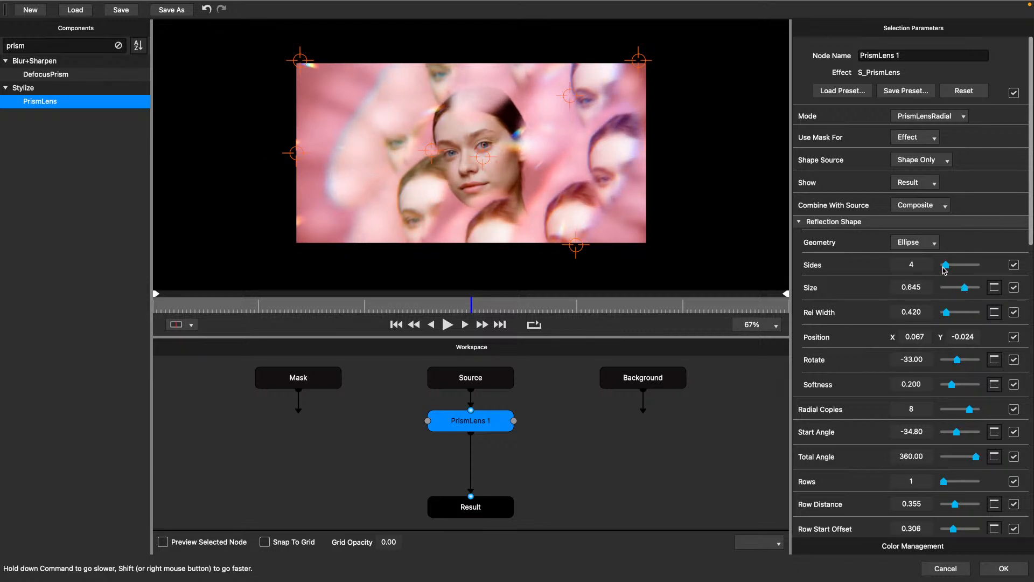
right_click(949, 265)
left_click(937, 264)
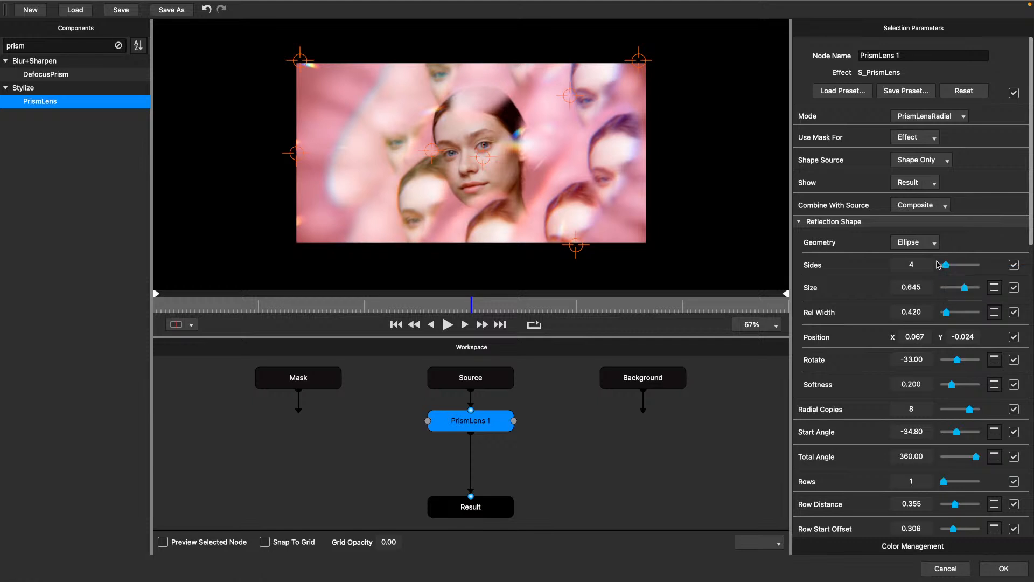
left_click_drag(946, 265, 957, 264)
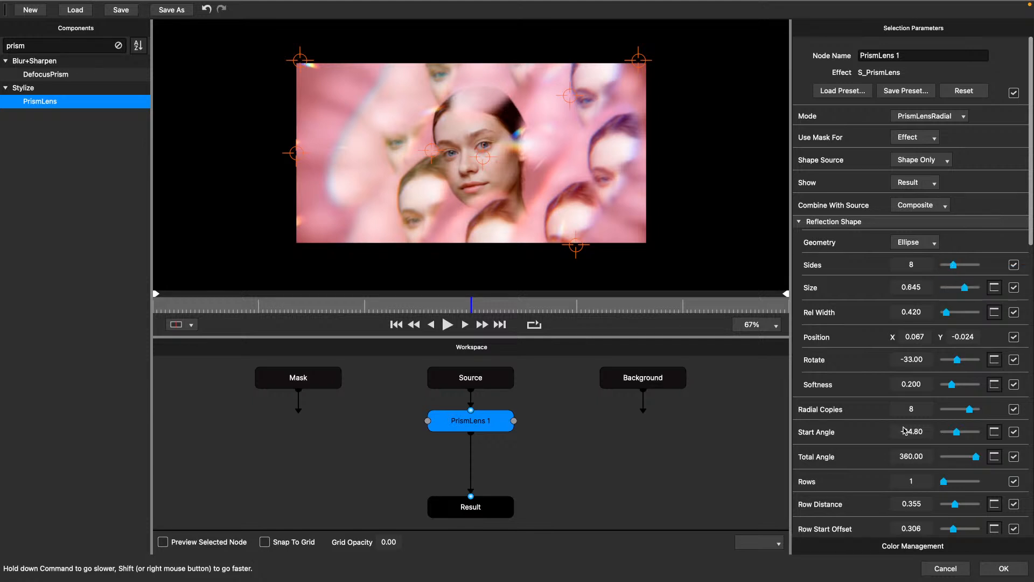
Review the remaining PrismLens parameters, from the row settings through Reflection Details to the Lights group
scroll(900, 431, "down", 5)
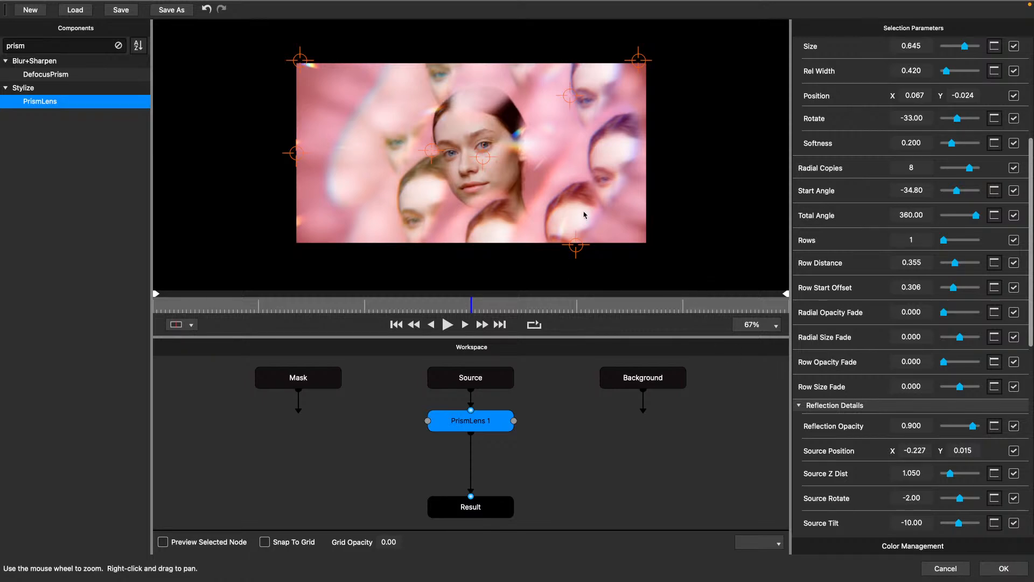
scroll(924, 253, "up", 5)
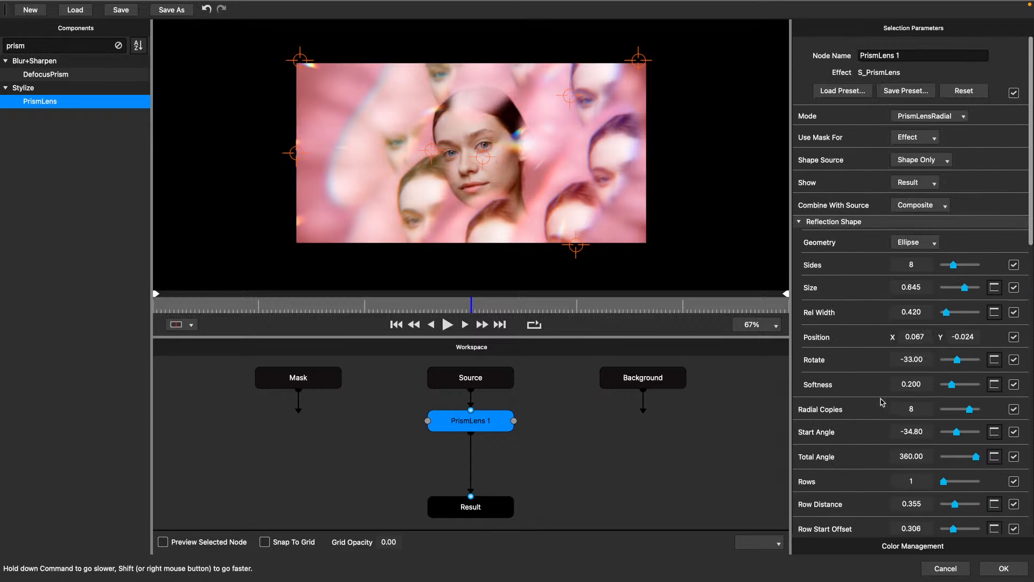
scroll(876, 407, "down", 7)
scroll(874, 407, "down", 3)
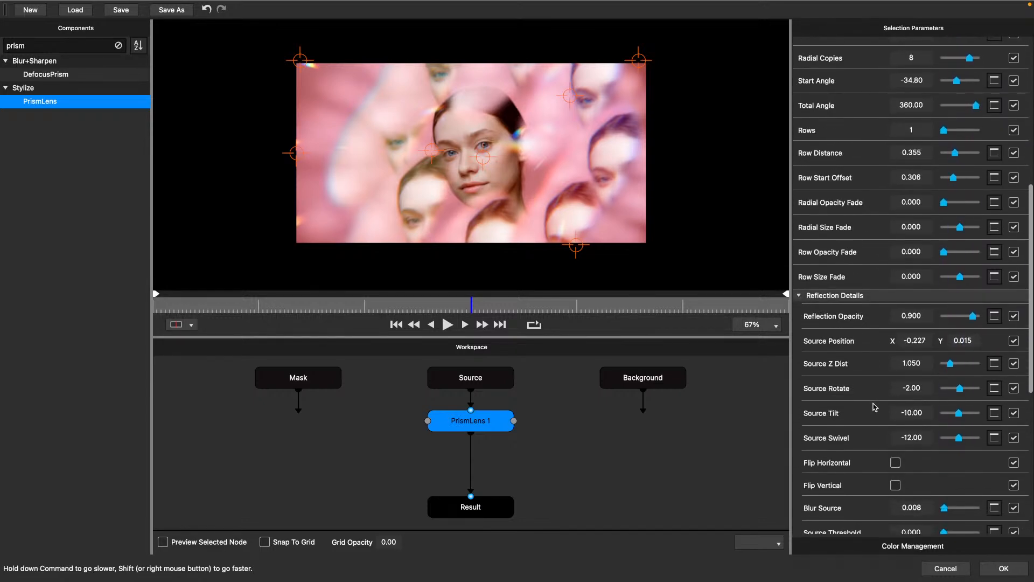
scroll(875, 407, "down", 1)
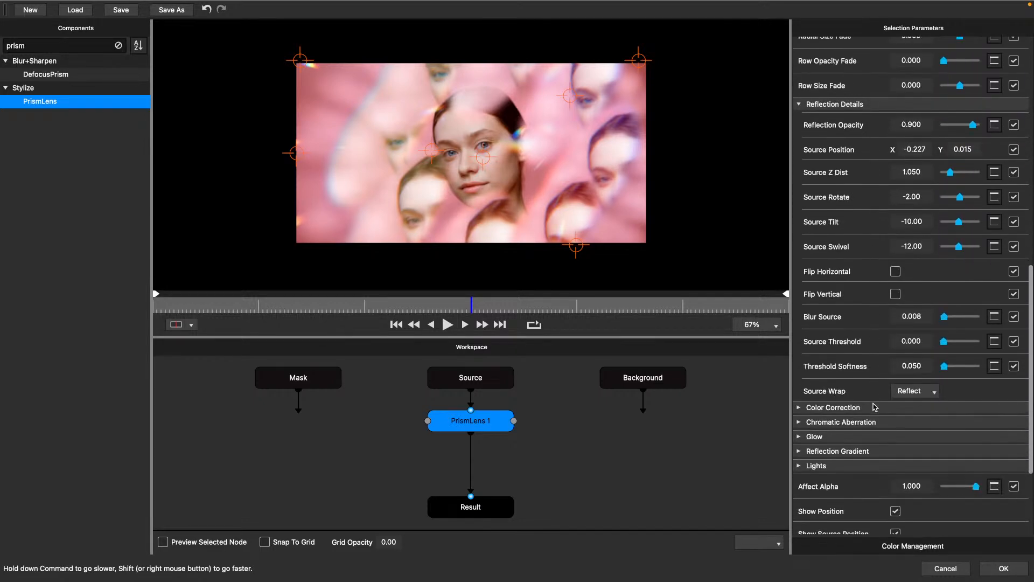
scroll(876, 407, "up", 11)
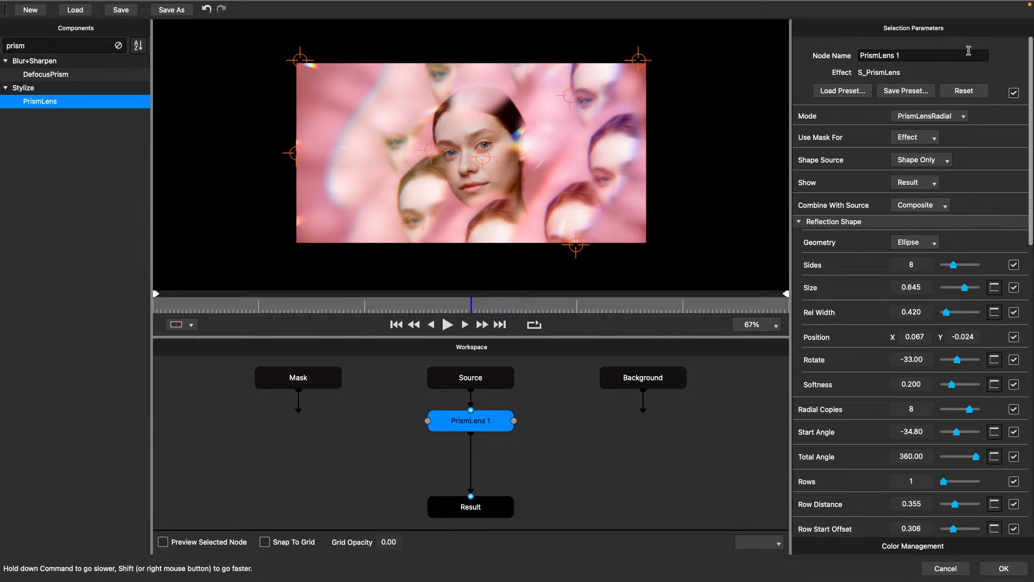
Stop exposing all PrismLens parameters at once, check the list, and apply the effect to return to After Effects
left_click(1014, 94)
scroll(856, 485, "down", 3)
scroll(856, 485, "down", 20)
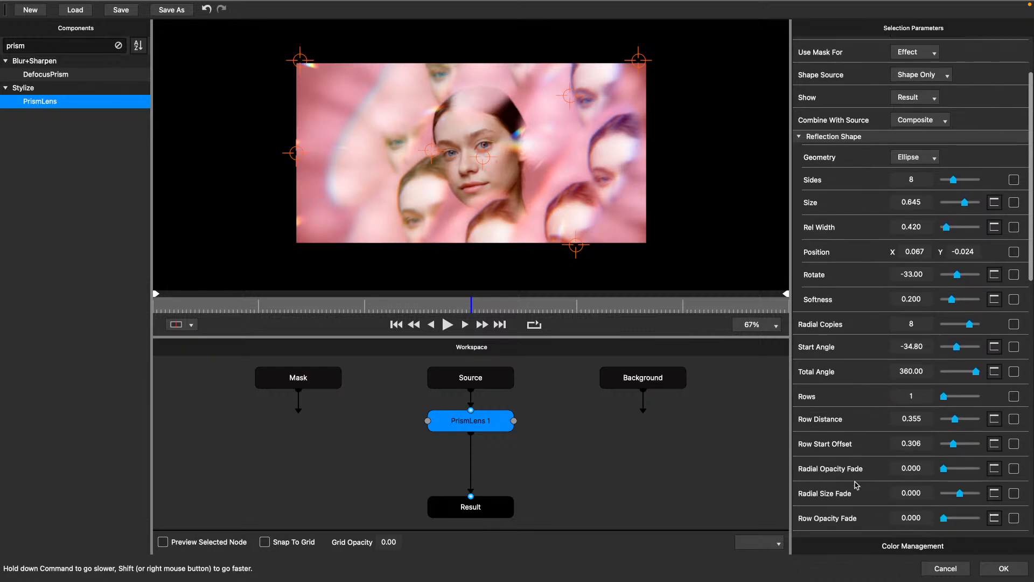
scroll(857, 485, "down", 9)
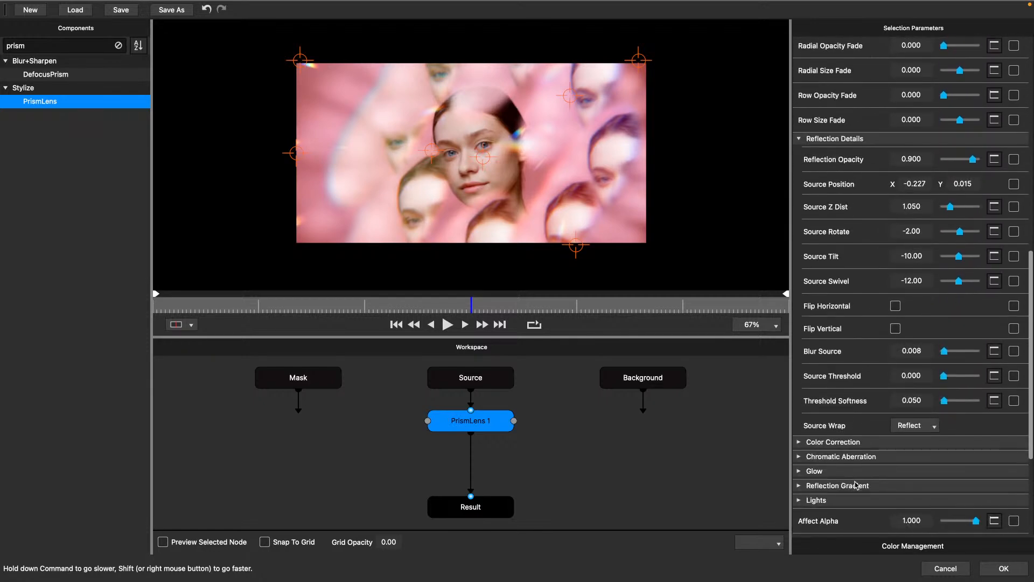
scroll(856, 485, "up", 10)
scroll(856, 484, "up", 1)
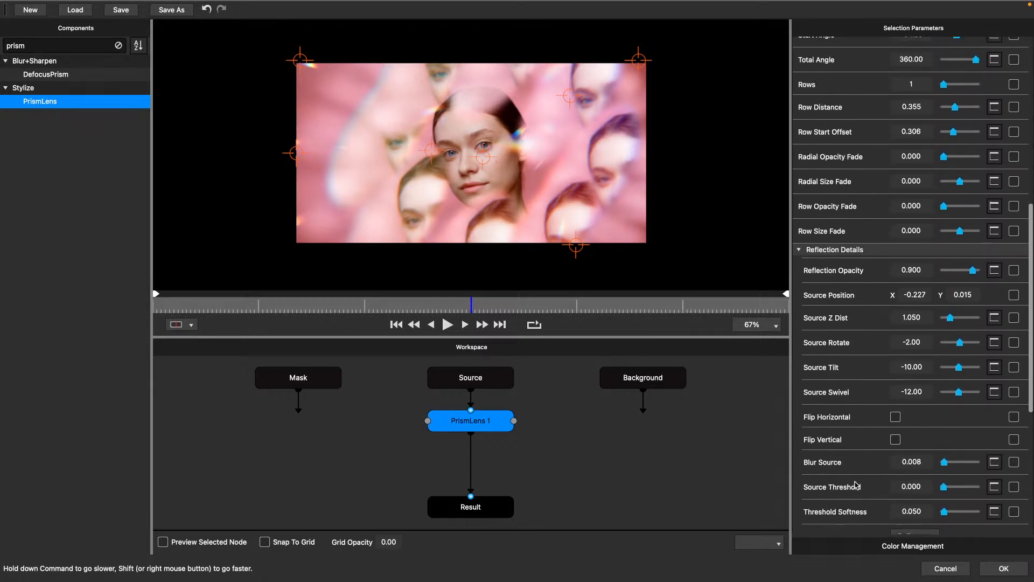
scroll(856, 485, "up", 20)
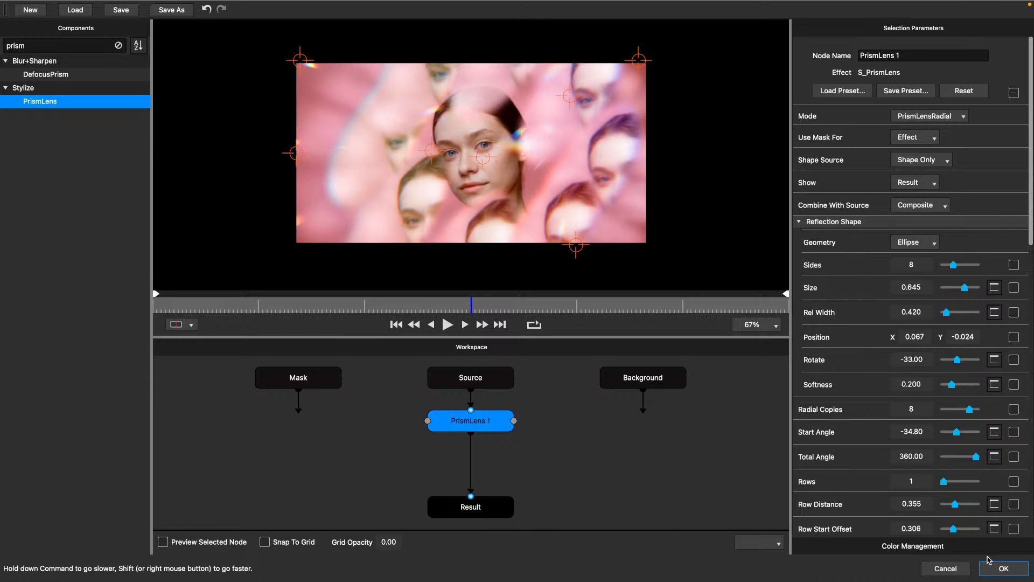
mouse_move(916, 579)
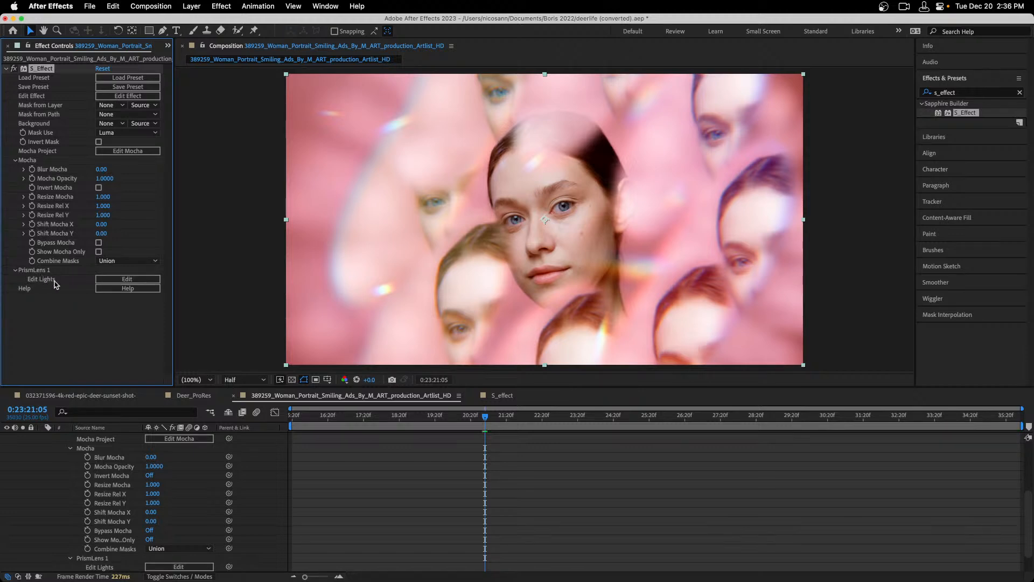
Reopen the S_Effect for editing and expose the PrismLens node's Sides, Size, Position and Softness parameters
left_click(111, 98)
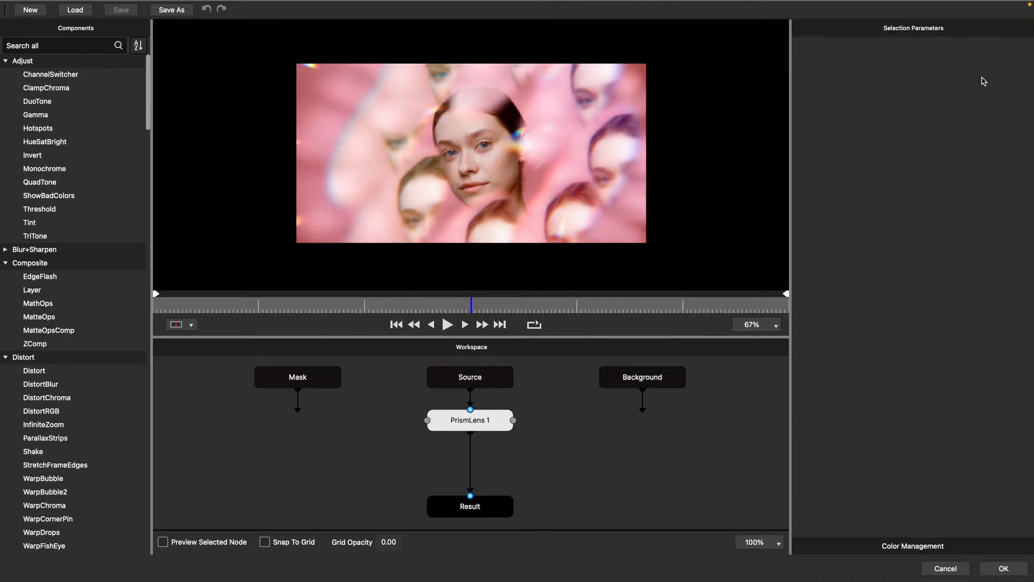
left_click(479, 428)
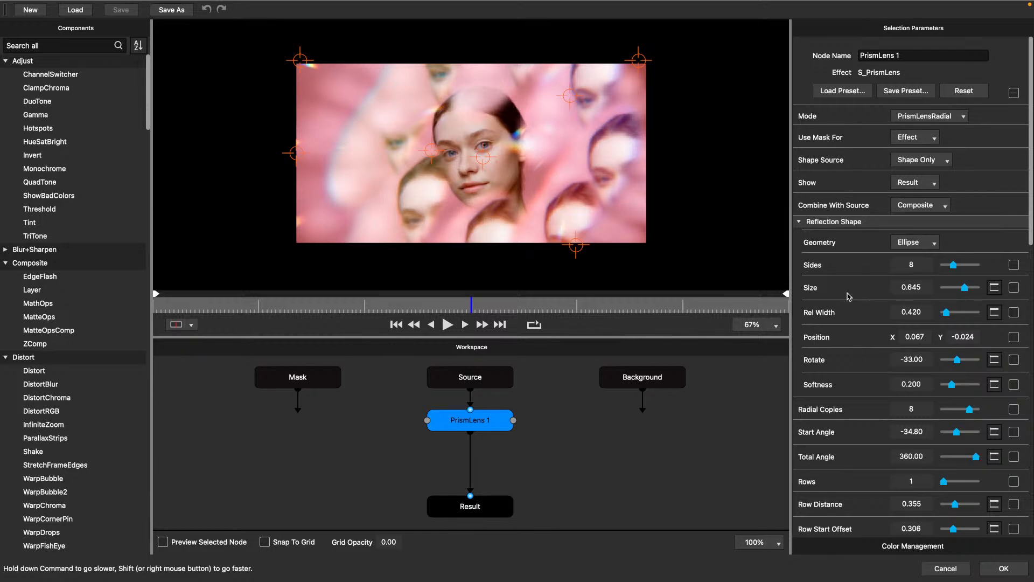
left_click(1013, 337)
Set Rows to 2 and Radial Opacity Fade to 0.097, exposing both along with Row Distance and Row Start Offset
scroll(883, 463, "down", 3)
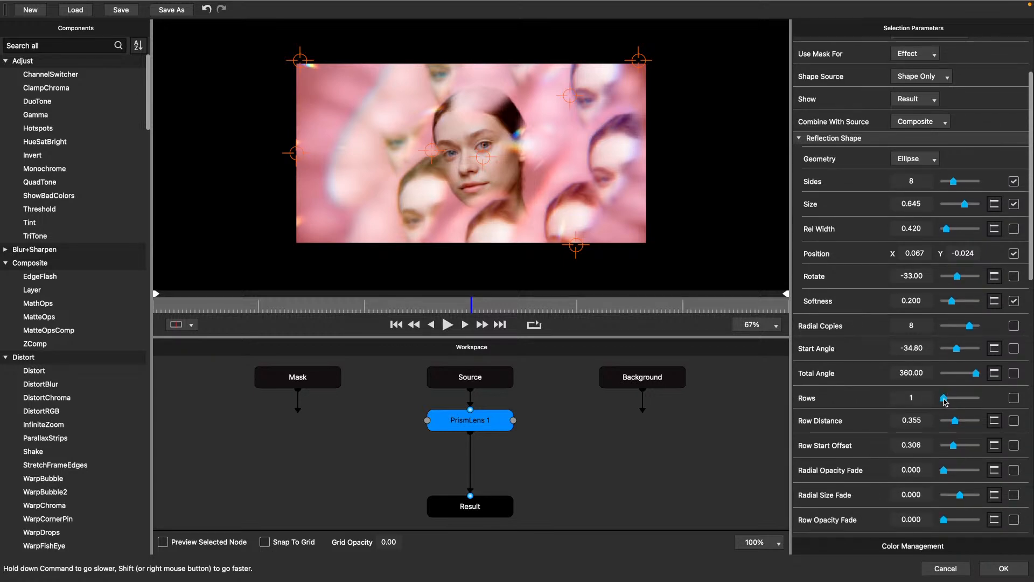
left_click_drag(952, 399, 957, 398)
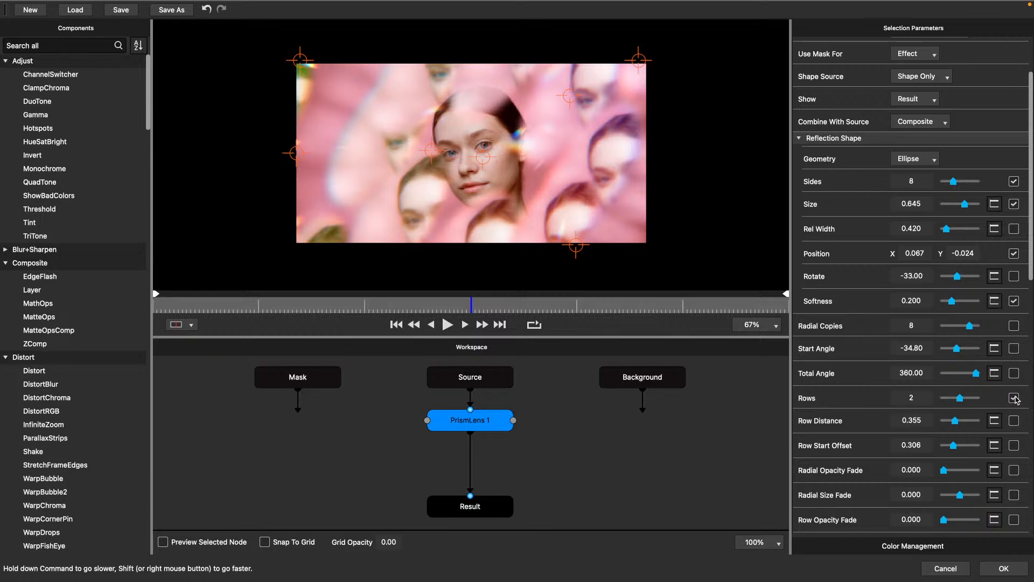
left_click(1014, 446)
left_click(1015, 468)
left_click_drag(944, 473, 946, 476)
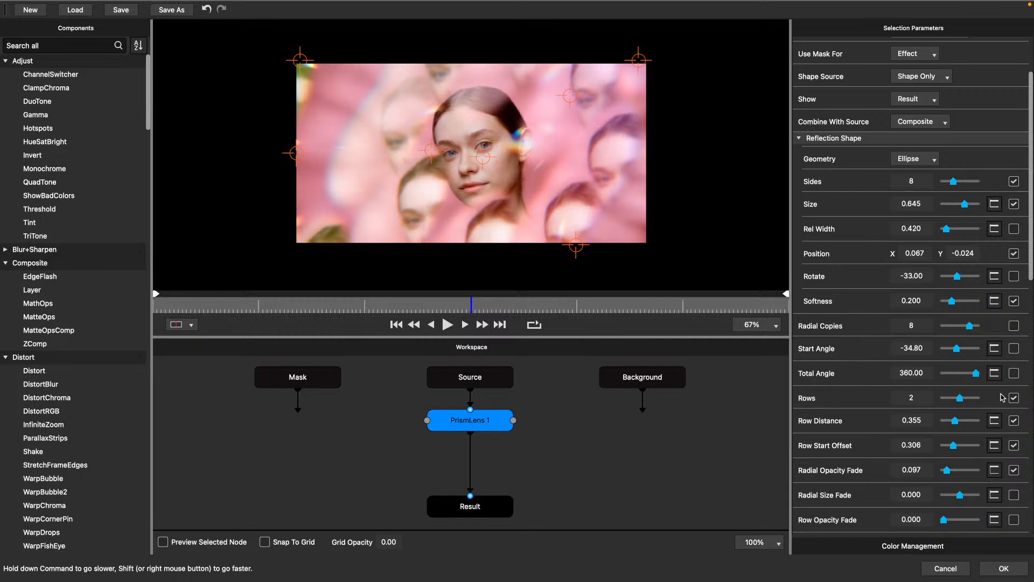
scroll(1011, 216, "up", 3)
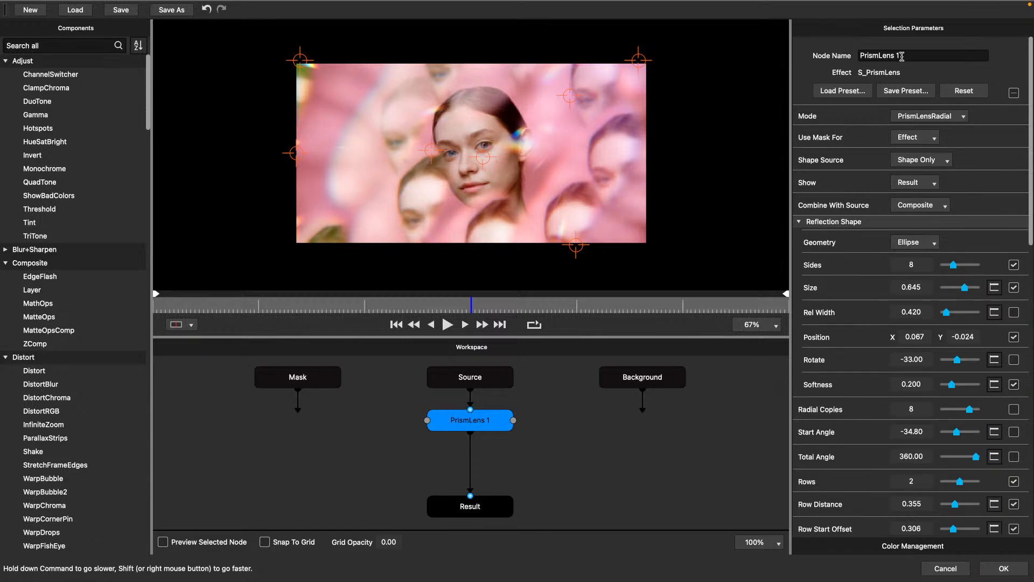
Rename the PrismLens 1 node as Prism
left_click_drag(879, 54, 899, 54)
key("BackSpace")
key("Return")
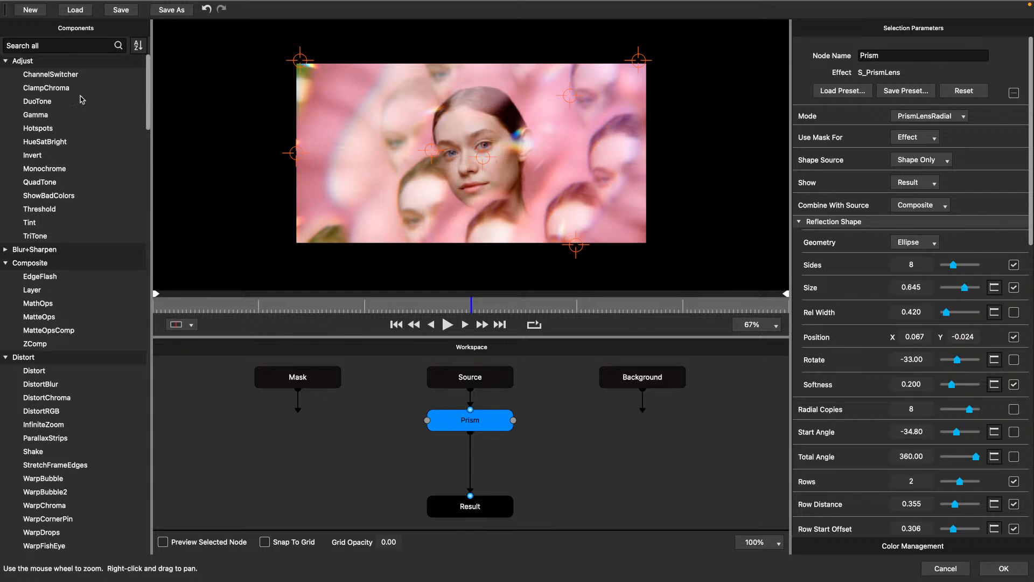
Search the component library for "ultra" to locate the UltraGlow effect
left_click(59, 42)
type("ulta")
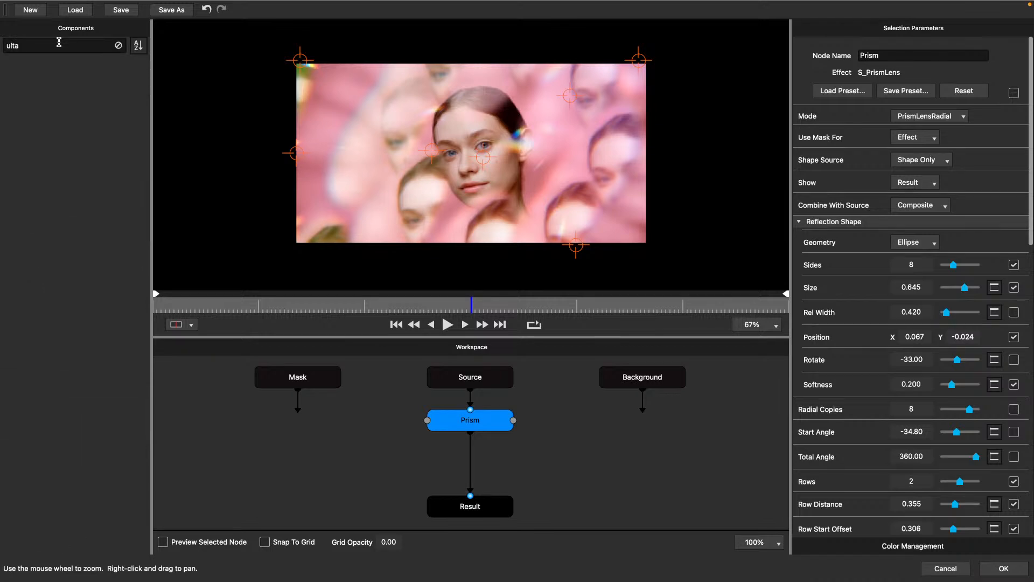
key("BackSpace")
type("ra")
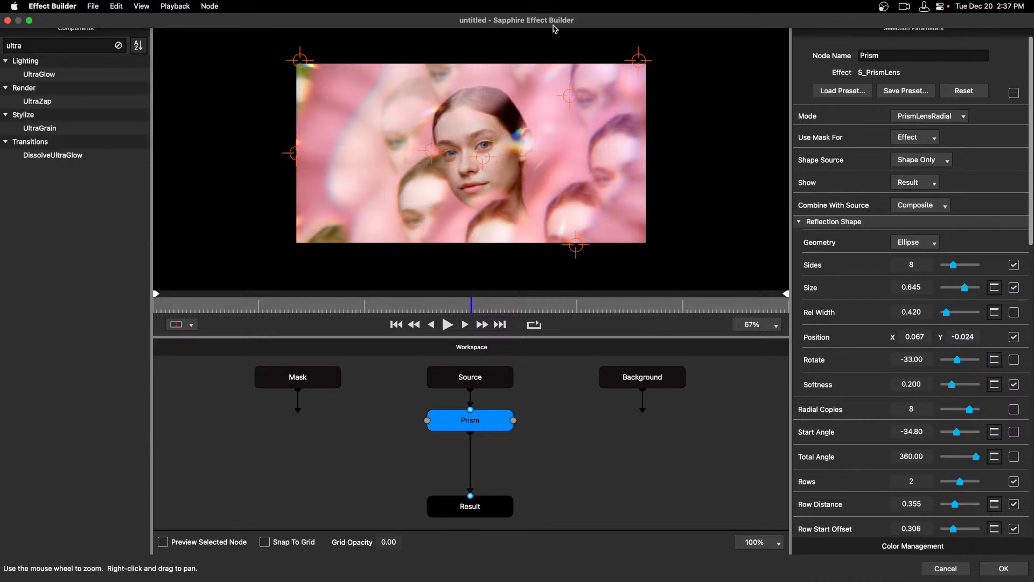
Set the Prism node's Glow Brightness to 2.903 and Glow Threshold to 0.694, collapsing its Reflection Shape and Reflection Details groups
left_click(800, 222)
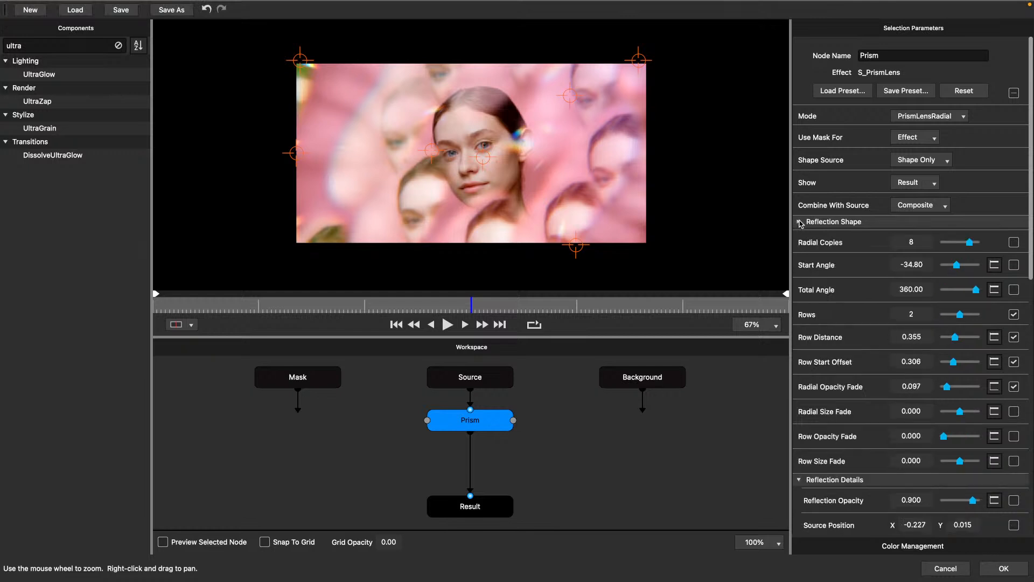
left_click(805, 483)
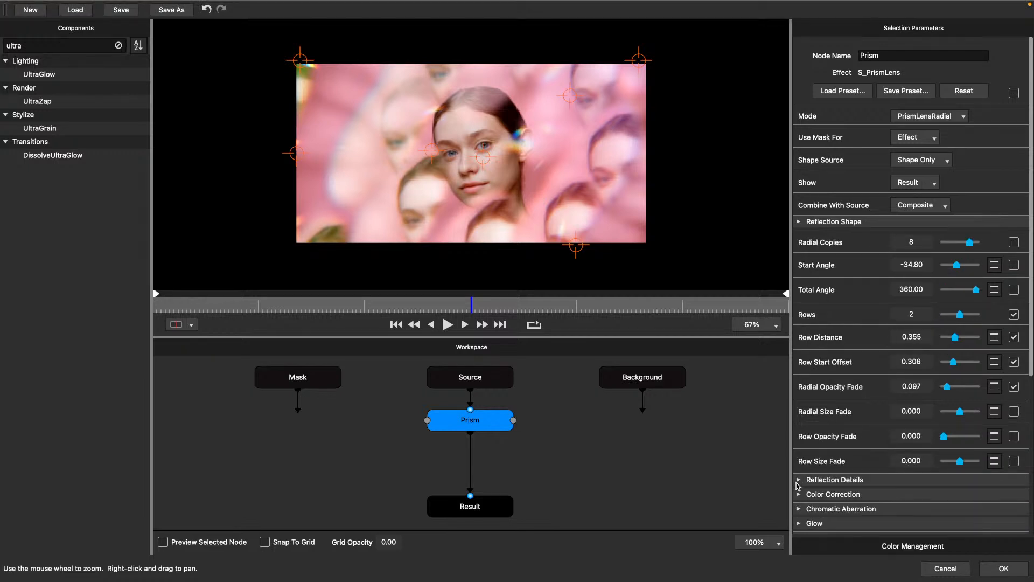
scroll(820, 479, "down", 3)
left_click(799, 426)
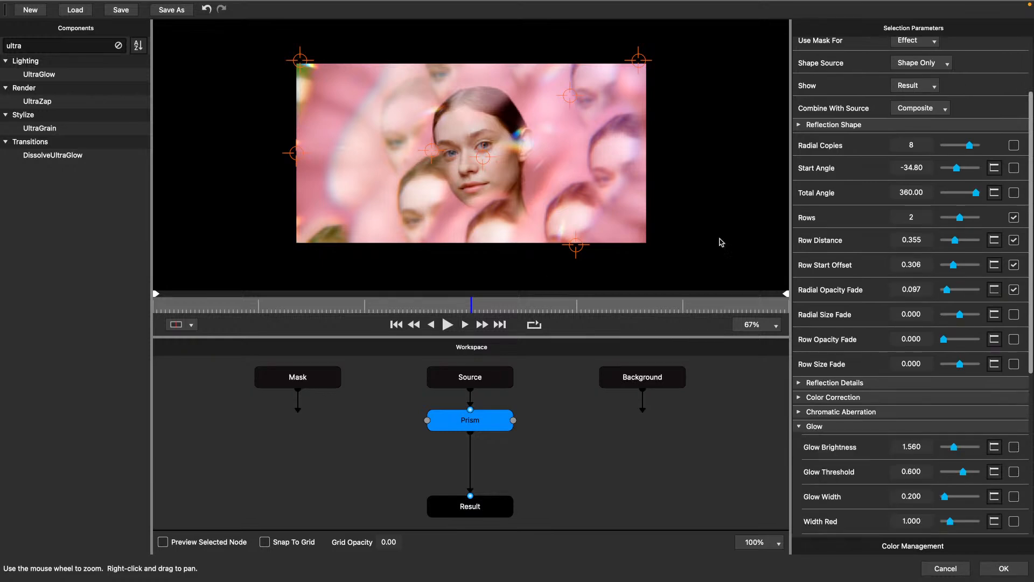
left_click_drag(955, 447, 968, 472)
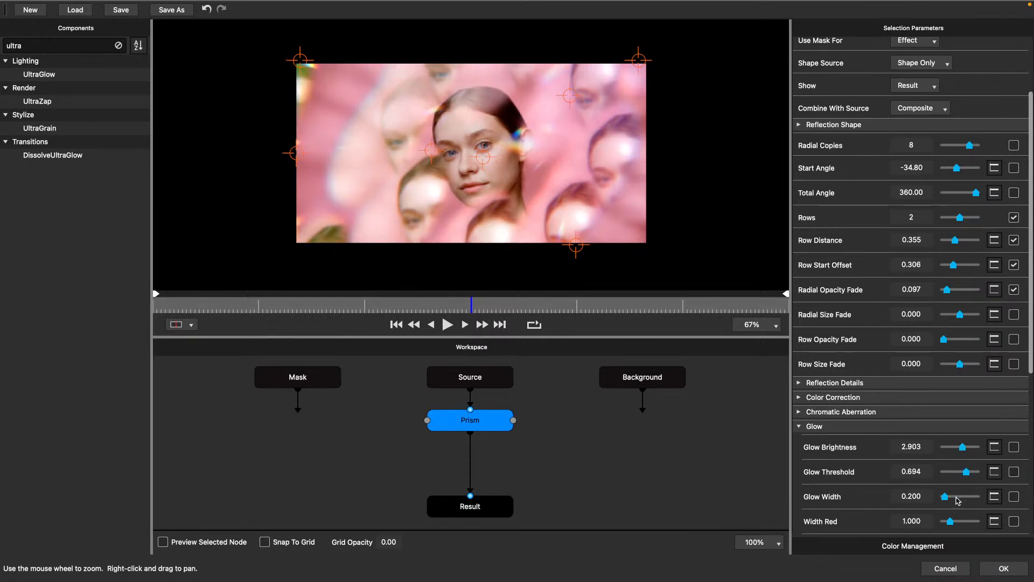
Add an UltraGlow node to the connection between the Prism node and Result
left_click(46, 77)
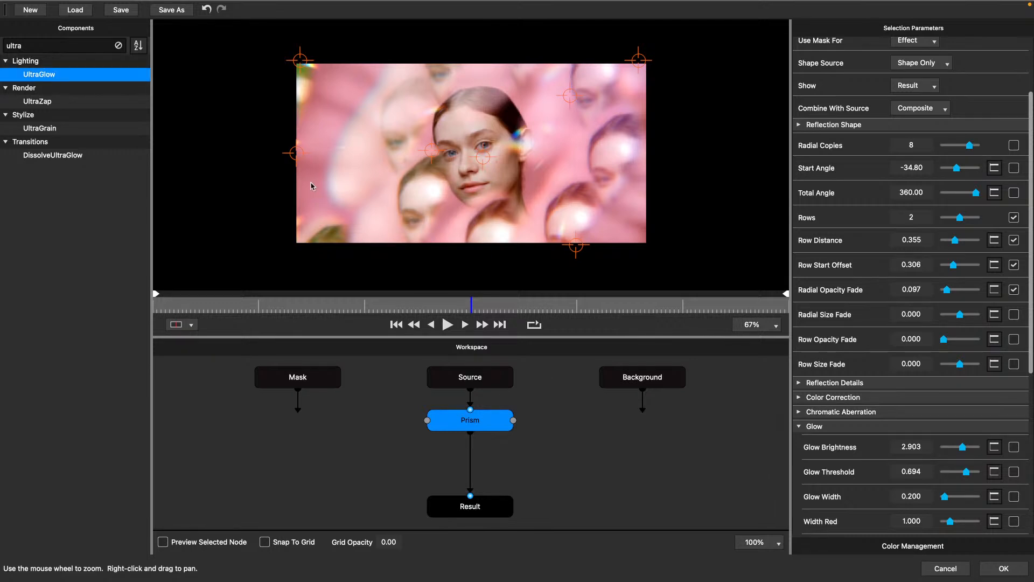
scroll(837, 431, "down", 3)
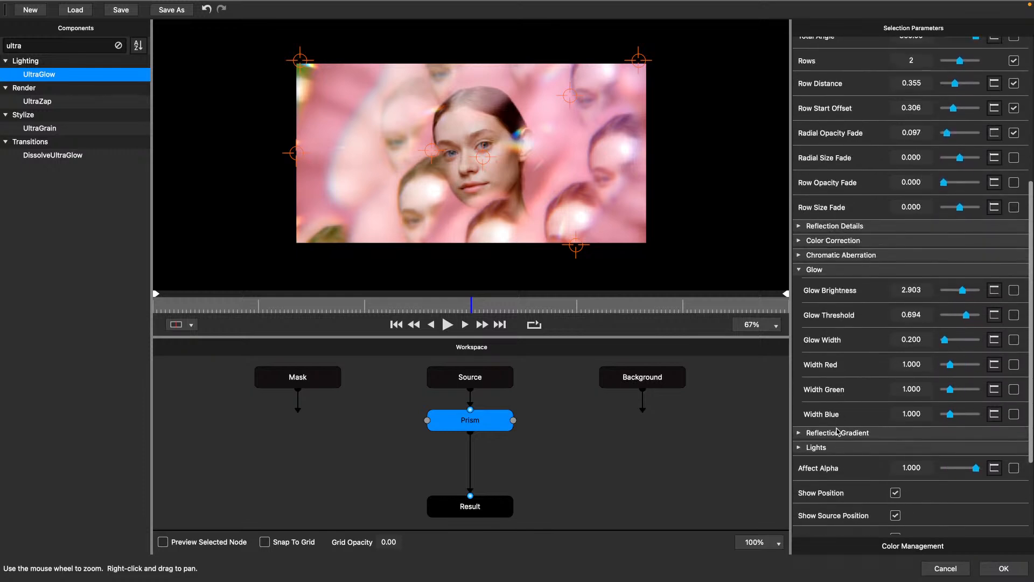
scroll(837, 431, "down", 1)
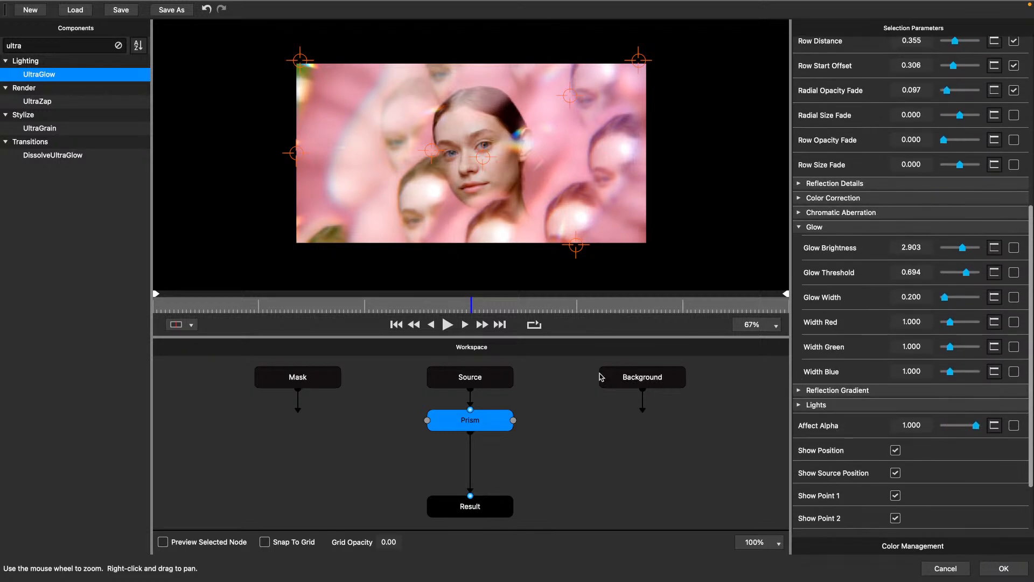
left_click_drag(72, 75, 470, 466)
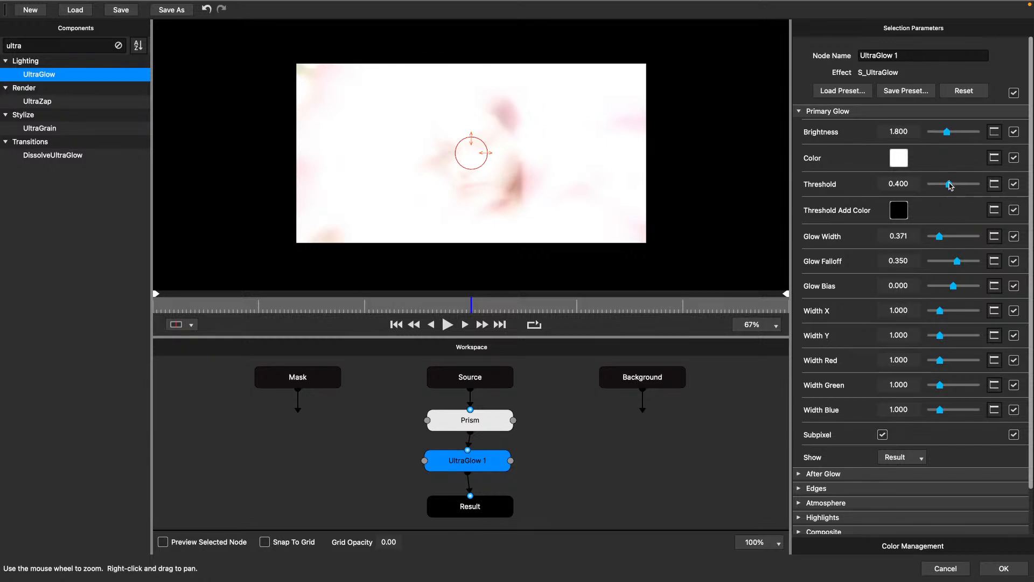
Set the UltraGlow node's Threshold to 0.884, Brightness to 1.919 and Color to a yellow-green (#C3FF52)
left_click_drag(950, 185, 970, 186)
left_click_drag(946, 134, 949, 138)
left_click(902, 162)
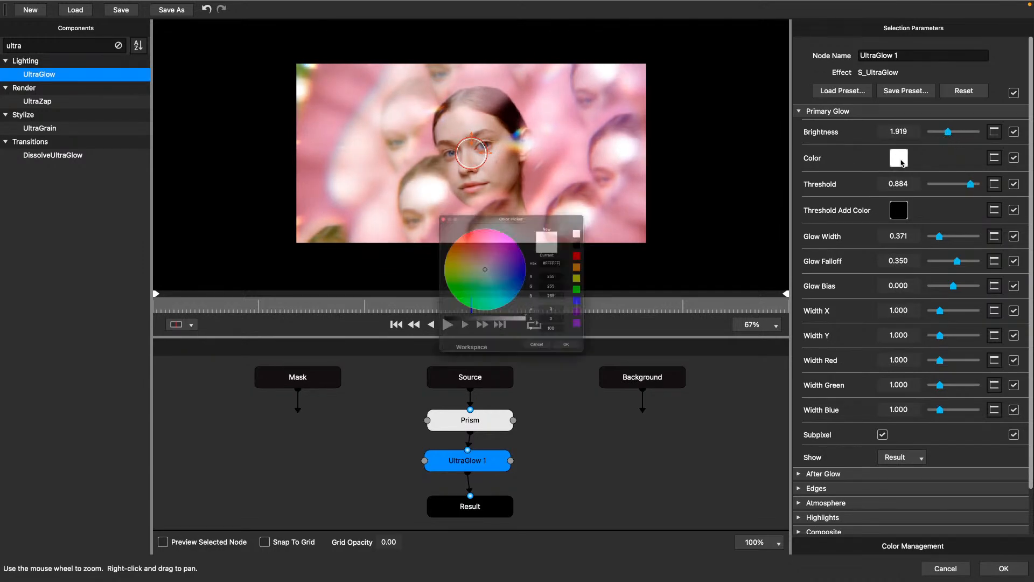
left_click_drag(432, 268, 418, 274)
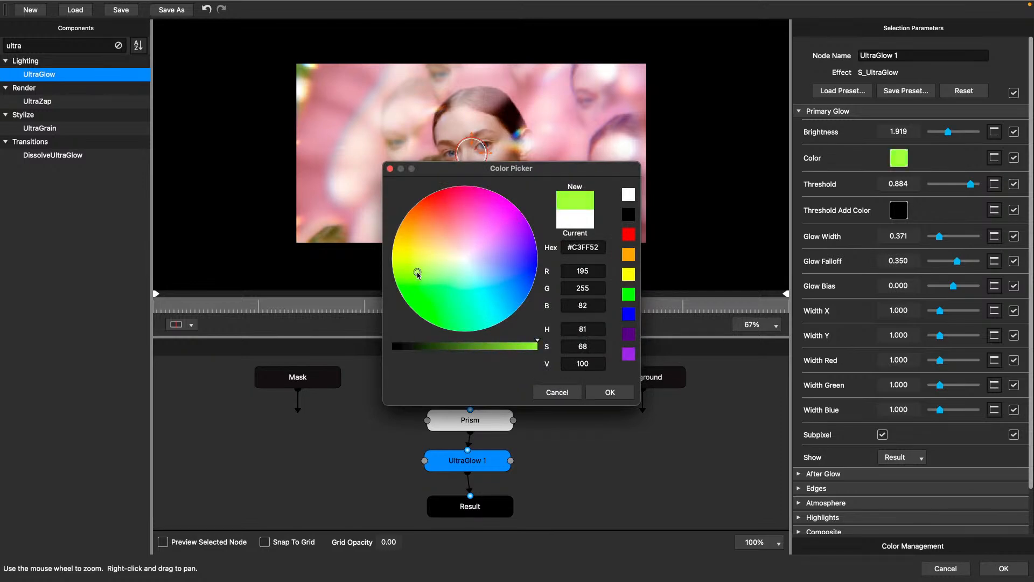
left_click(614, 393)
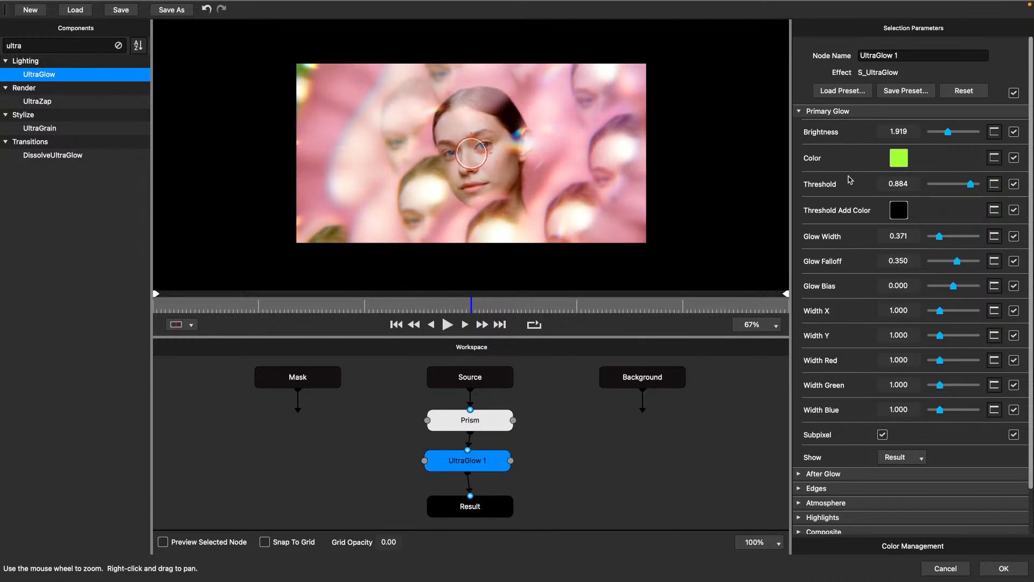
Expose only Brightness, Color and Threshold of the UltraGlow node and rename it as Glow
left_click(1014, 93)
left_click(1014, 132)
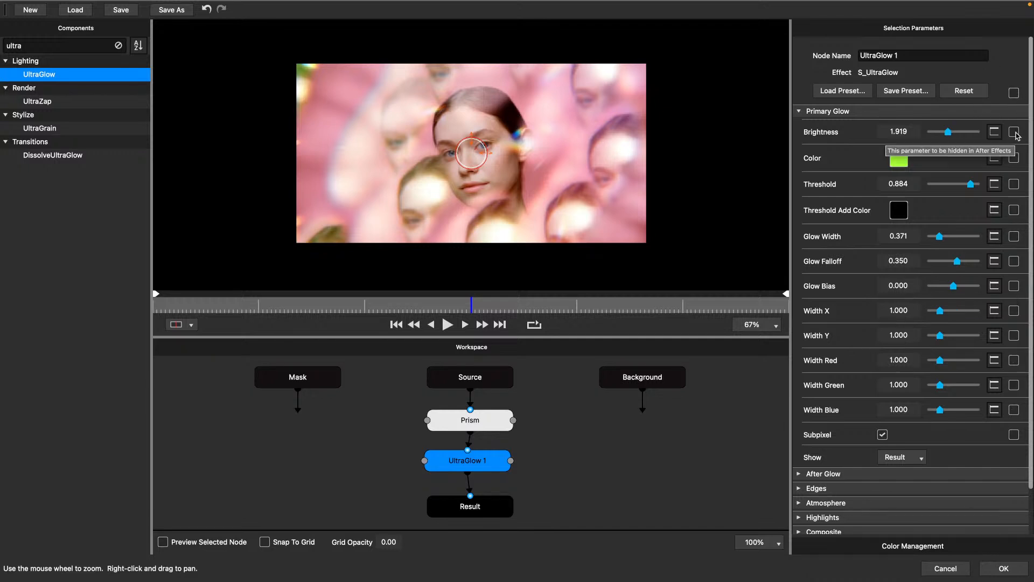
left_click(1014, 184)
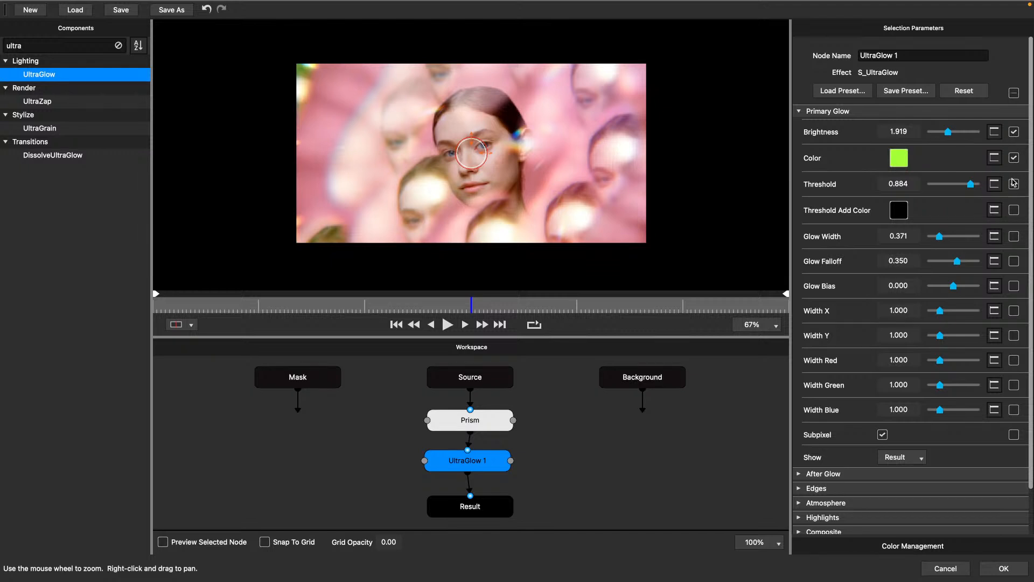
left_click_drag(904, 55, 848, 63)
type("Glow")
key("Return")
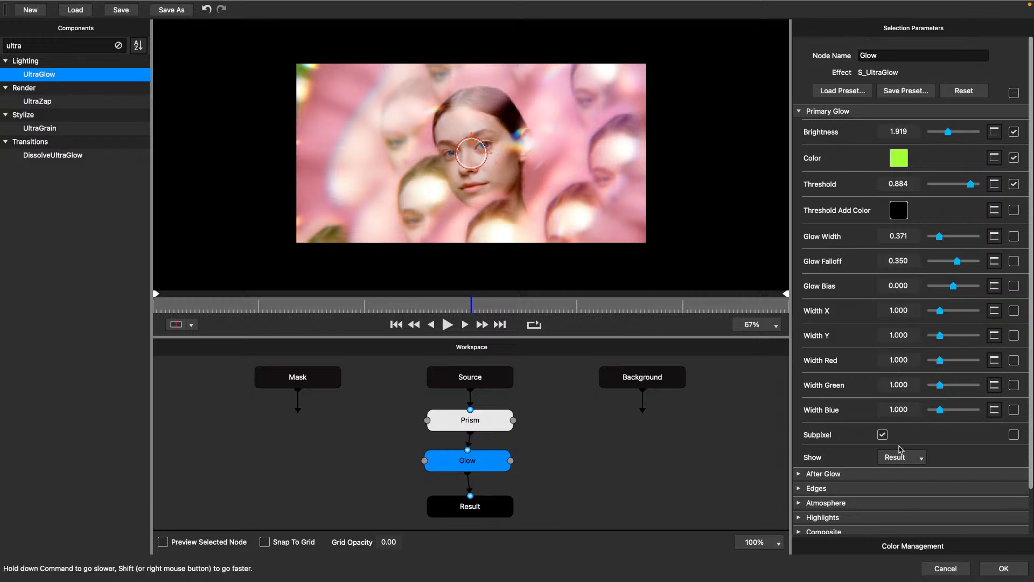
Check the Glow node's After Glow and Edges parameters and apply the effect to return to After Effects
left_click(800, 474)
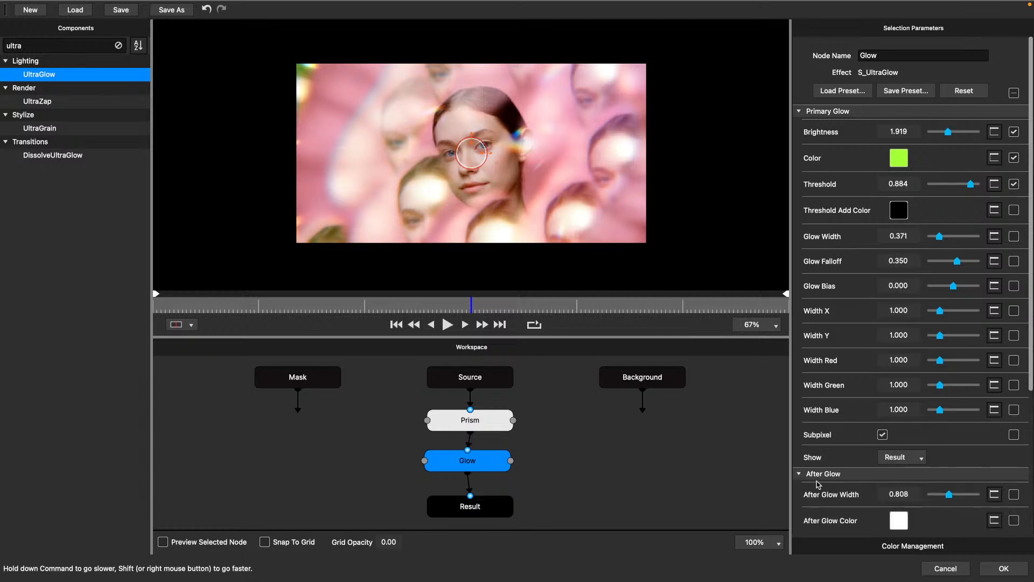
scroll(819, 485, "down", 3)
scroll(831, 446, "down", 4)
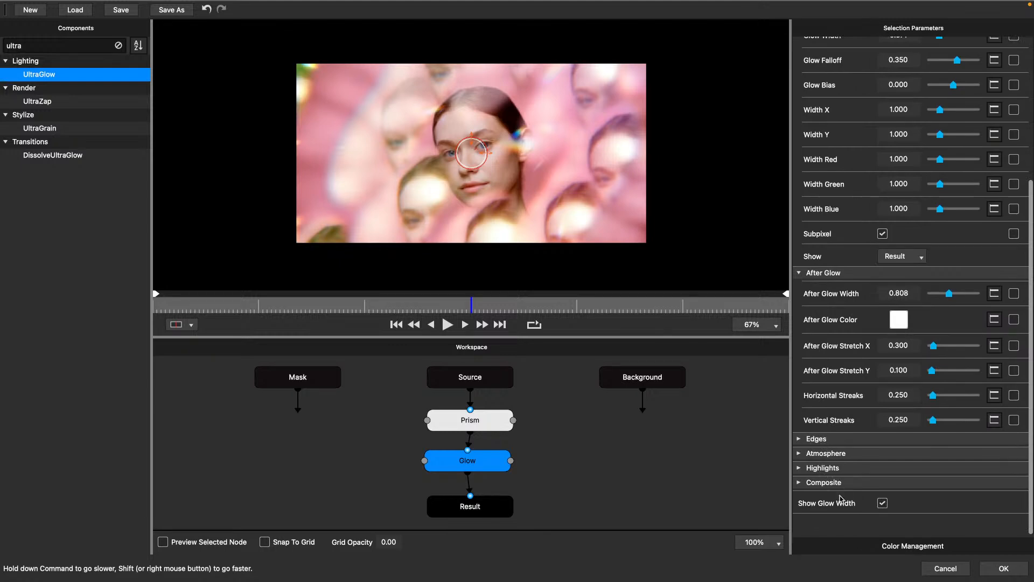
left_click(805, 440)
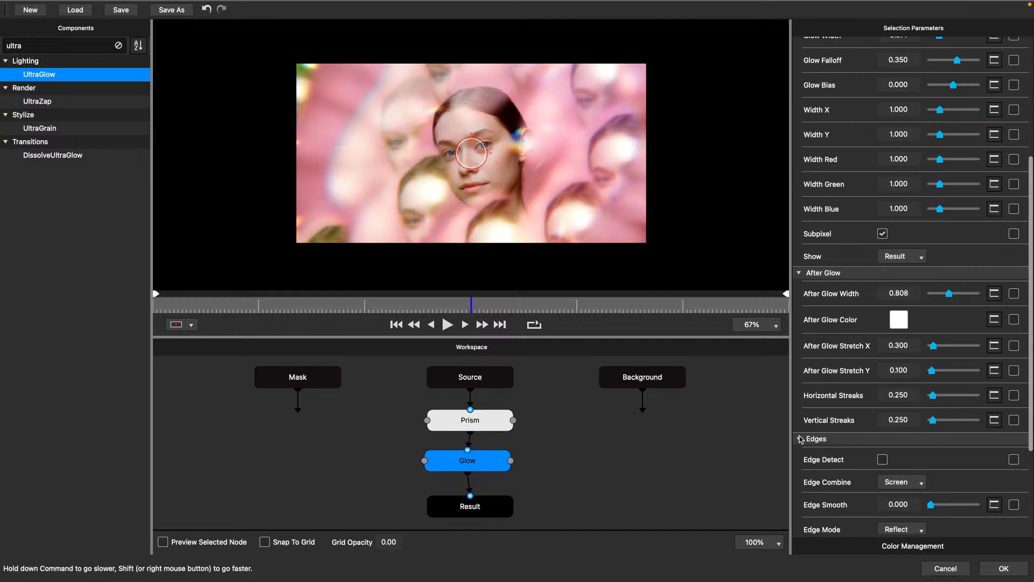
left_click(802, 439)
left_click(800, 274)
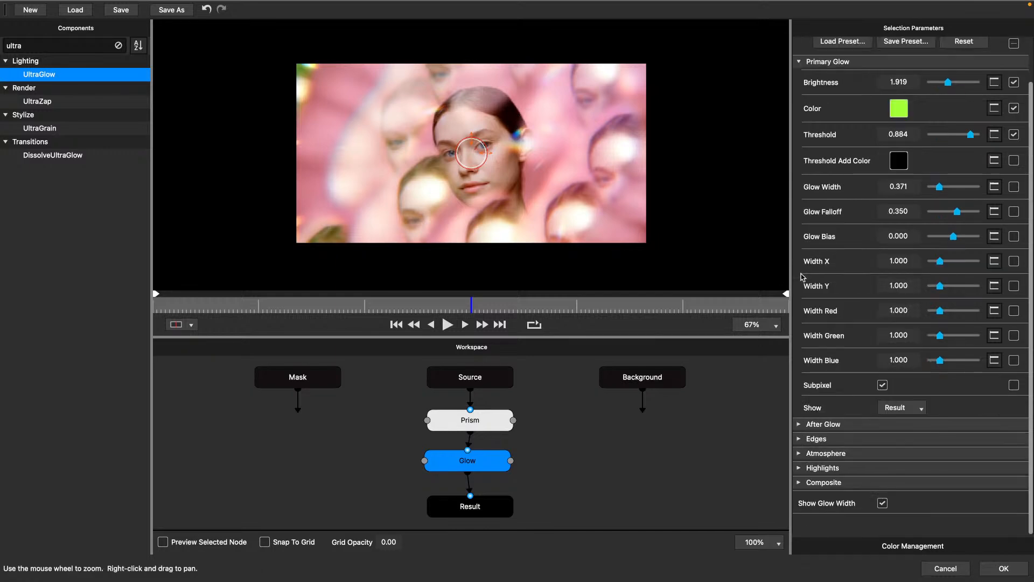
left_click(1003, 569)
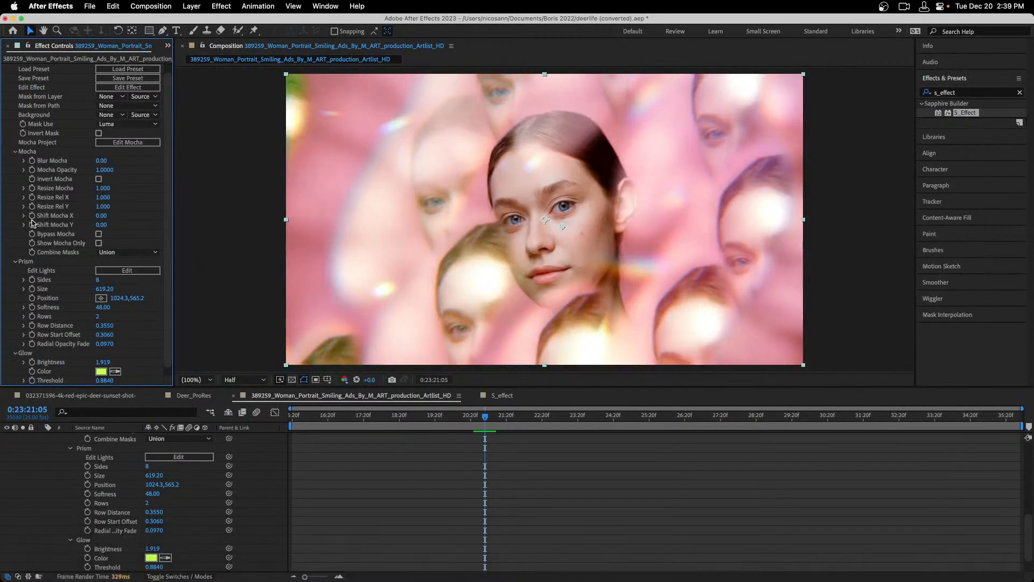
Review the exposed Prism and Glow parameters in the S_Effect controls of the portrait clip
scroll(64, 285, "down", 1)
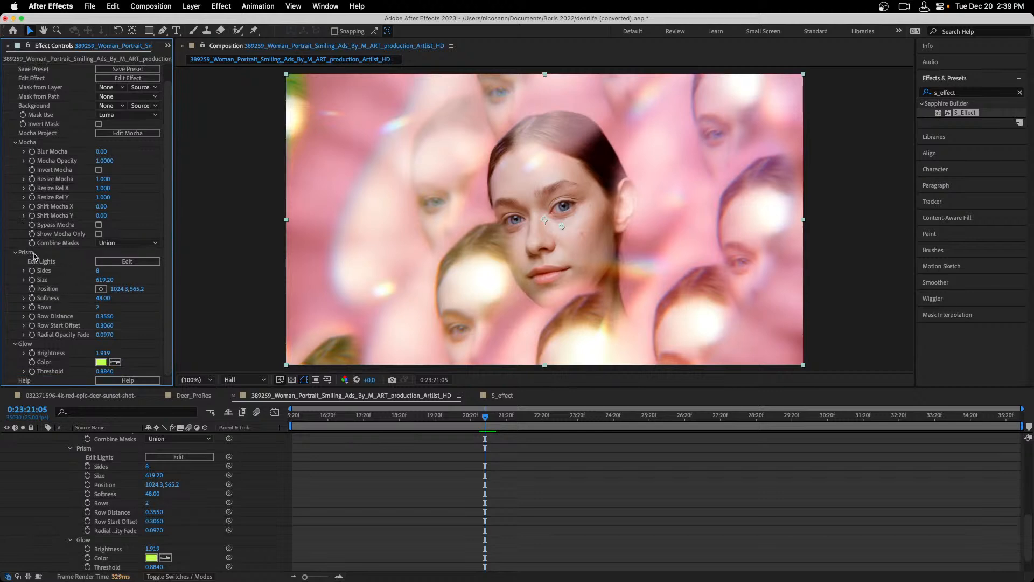
left_click(16, 253)
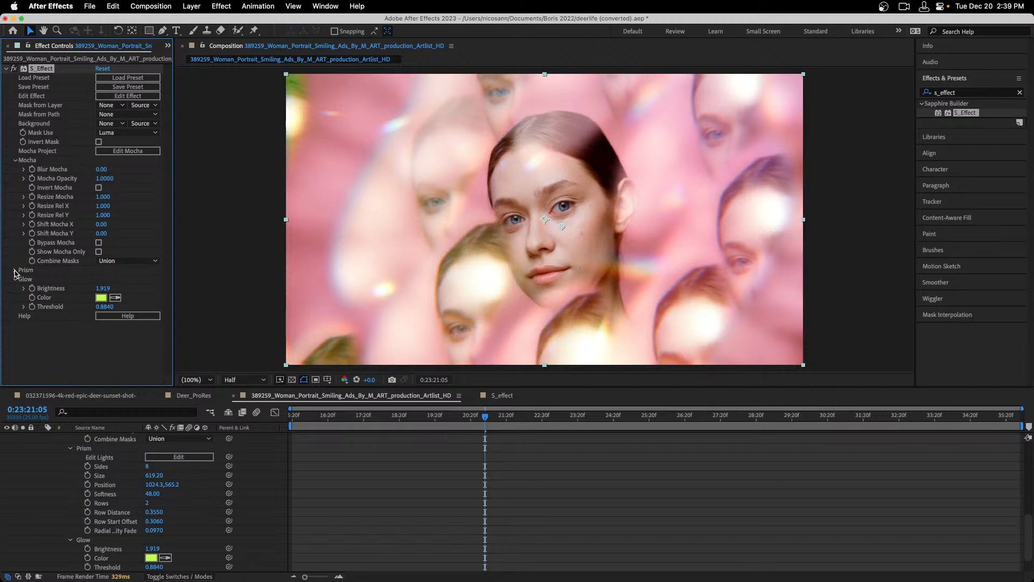
left_click(15, 270)
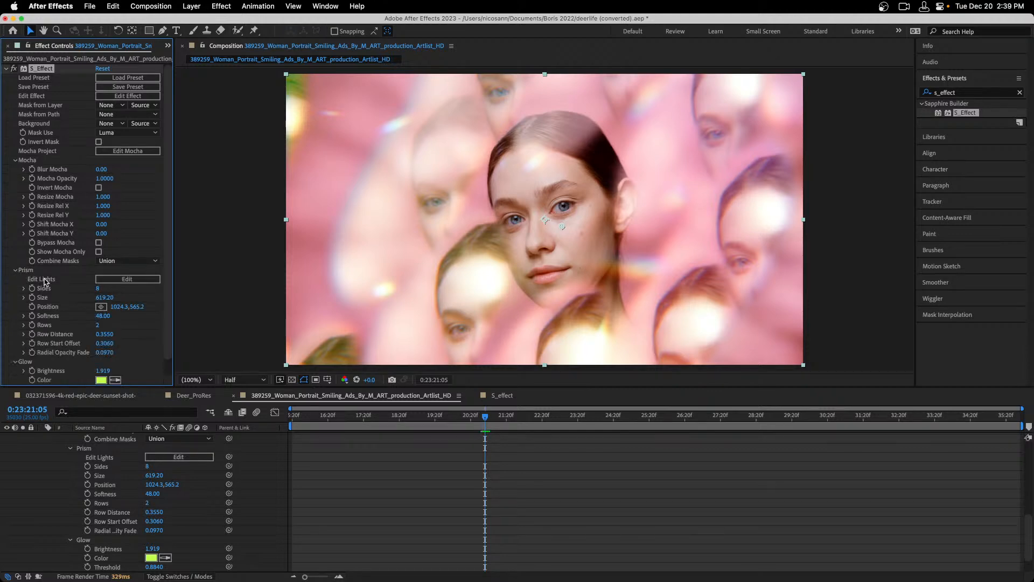
scroll(53, 306, "down", 1)
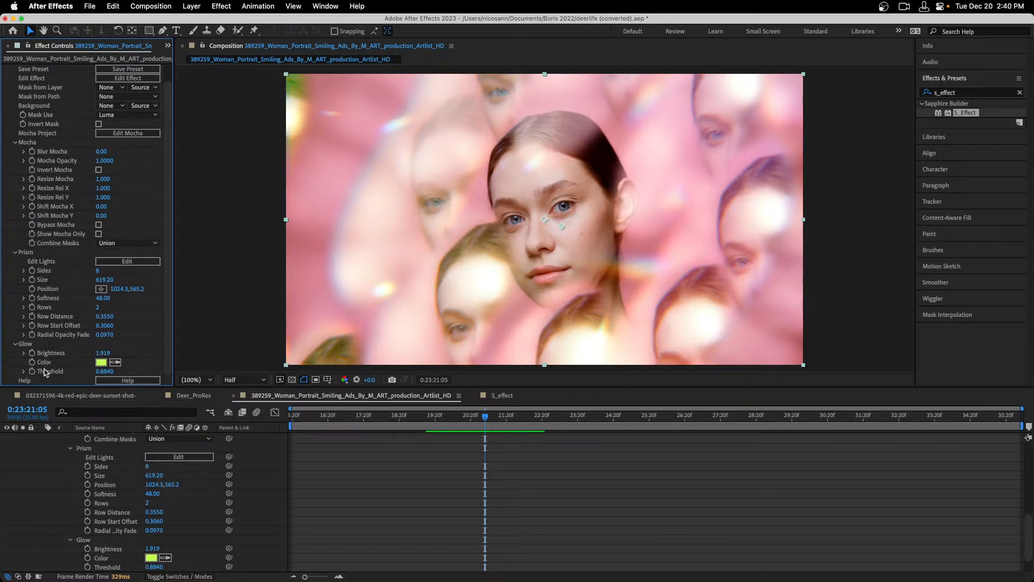
Start saving the effect as a favorite preset named "Prism Lens with Ultra" and enter the author's name
left_click(122, 70)
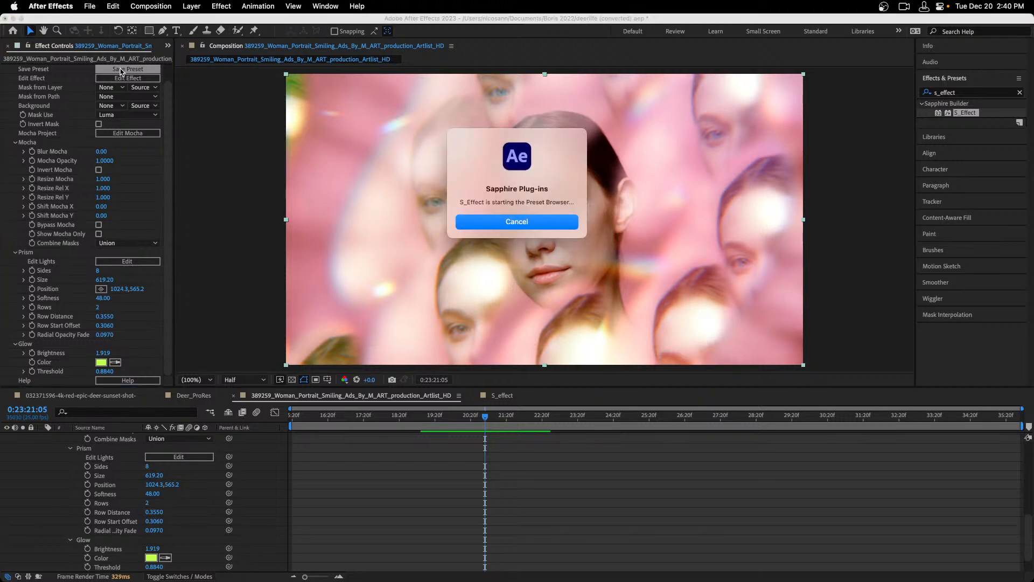
left_click_drag(179, 53, 479, 40)
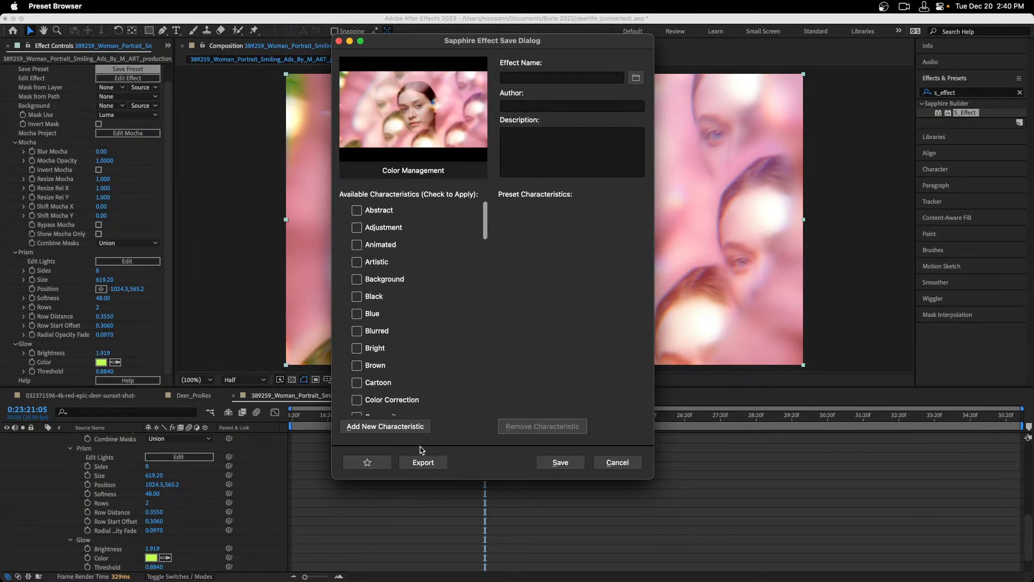
left_click(368, 463)
left_click(521, 76)
type("Prism Lens with Ultra")
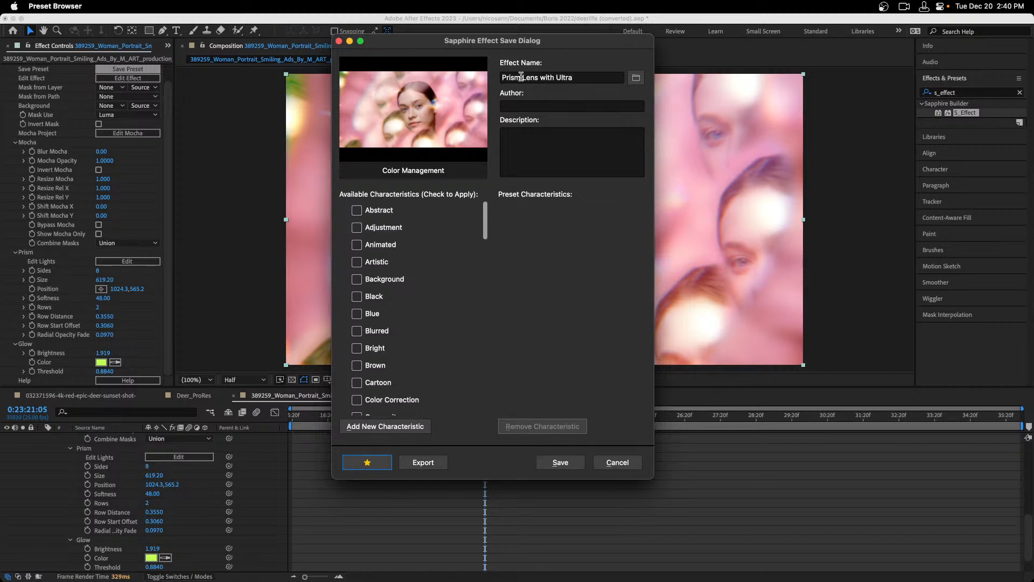
left_click(531, 107)
type("Nick Harauz")
left_click(543, 135)
Assign the Glowing, Lighting and Light Leak characteristics to the Prism Lens with Ultra preset
left_click_drag(486, 236, 490, 260)
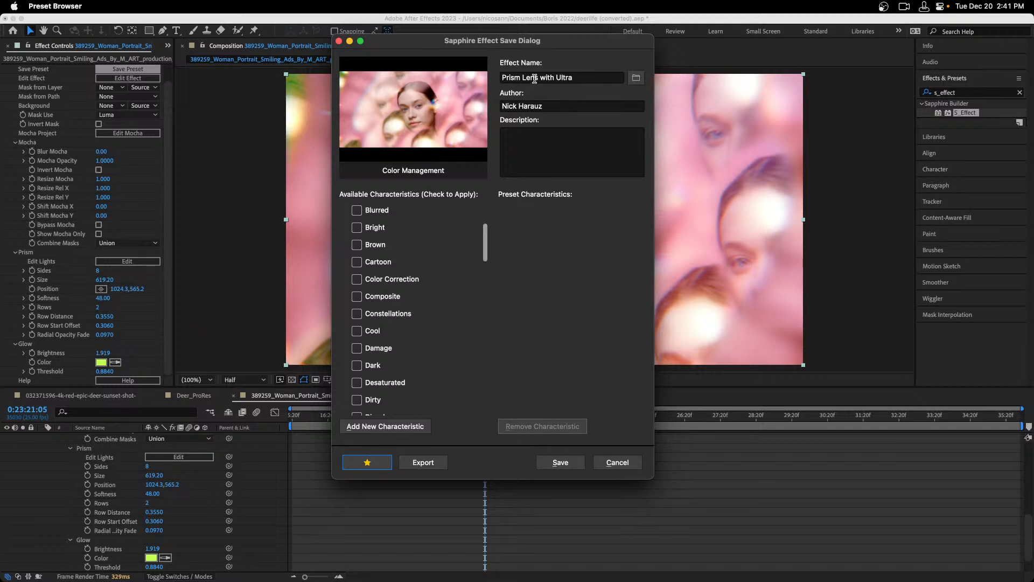
left_click_drag(487, 259, 488, 295)
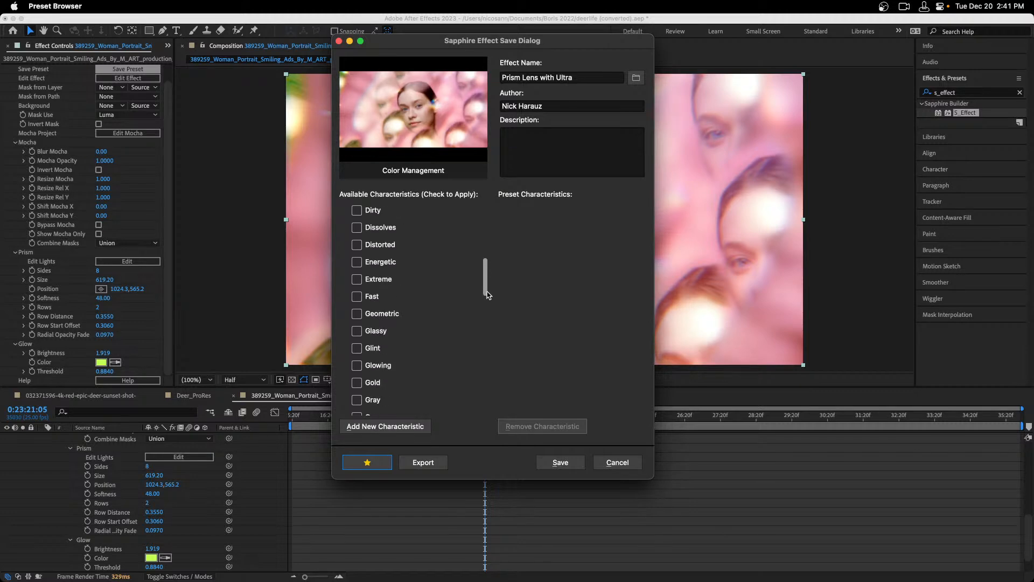
left_click(358, 366)
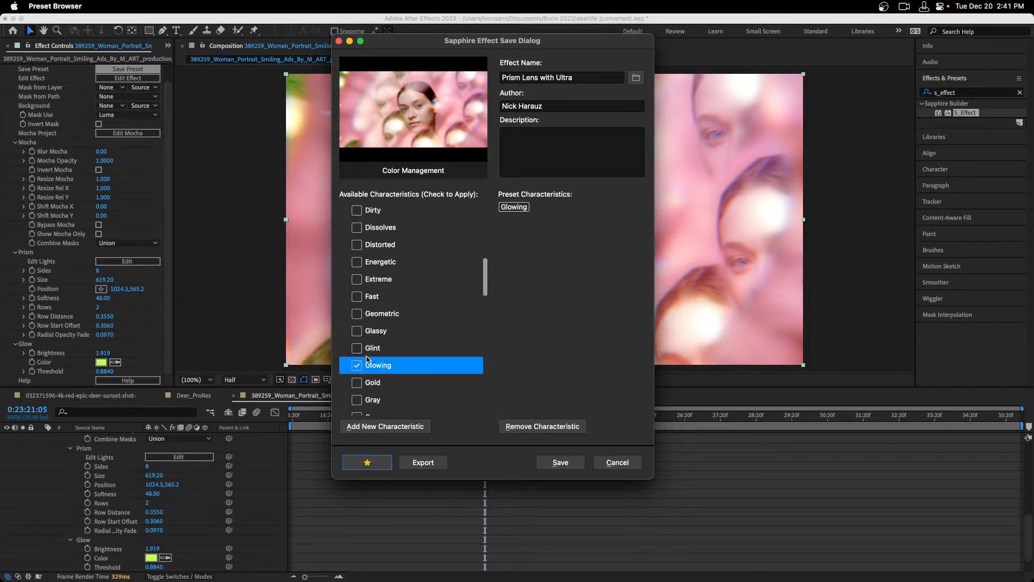
left_click_drag(486, 283, 486, 311)
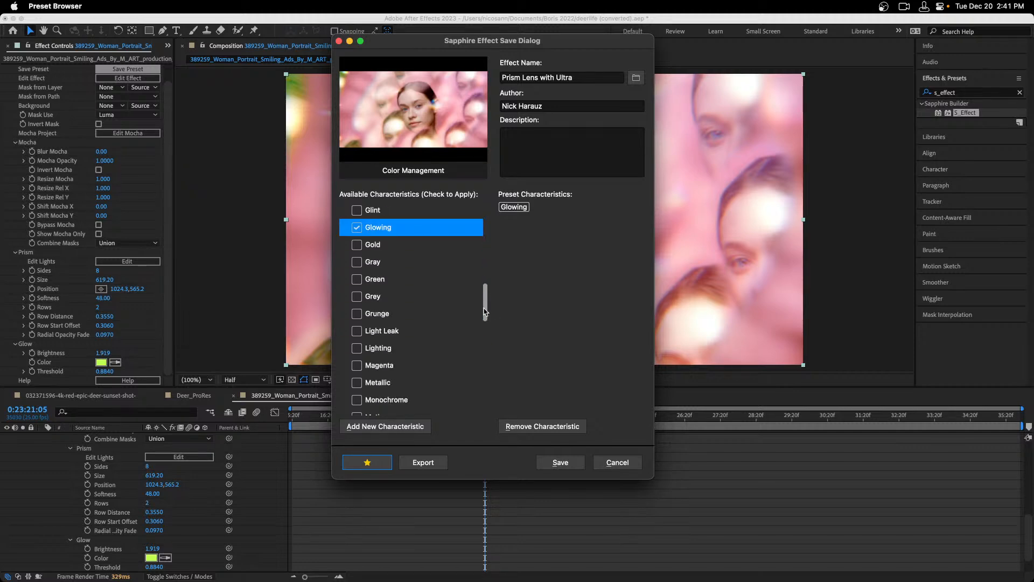
left_click(357, 348)
left_click(357, 331)
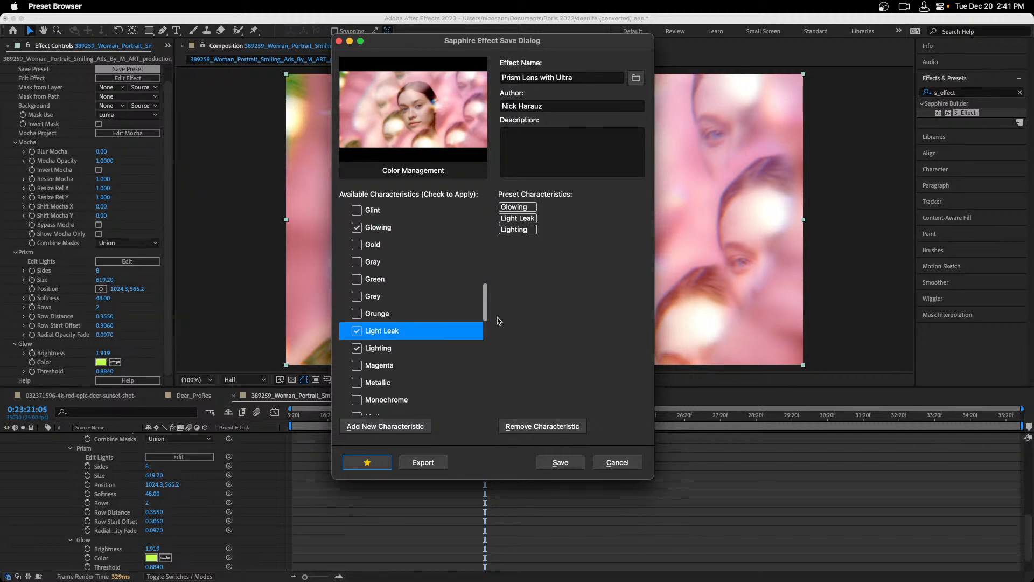
Add the Saturated and Warm characteristics to the Prism Lens with Ultra preset and save it
left_click(482, 303)
left_click(482, 306)
left_click_drag(485, 314, 481, 358)
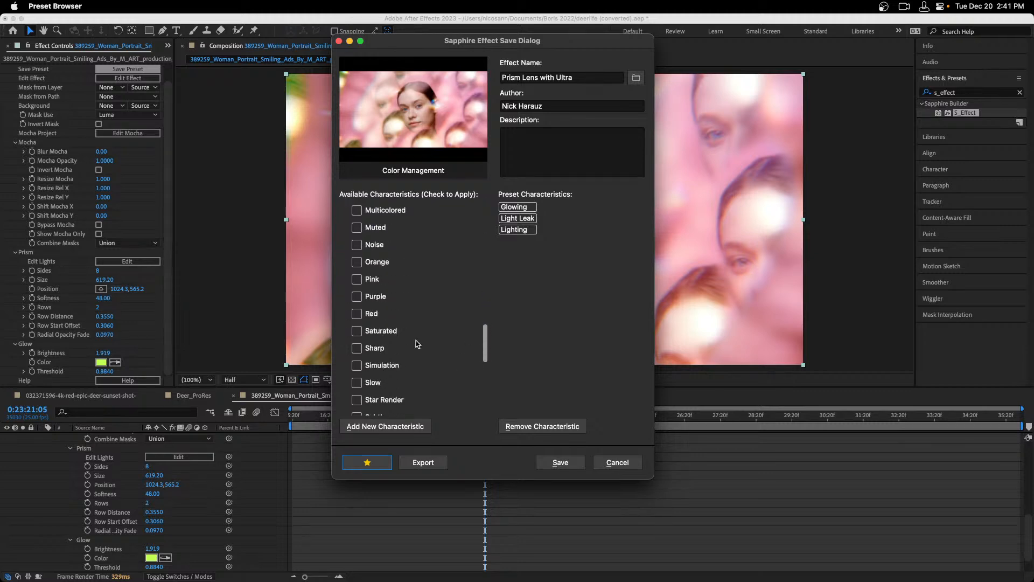
left_click(357, 331)
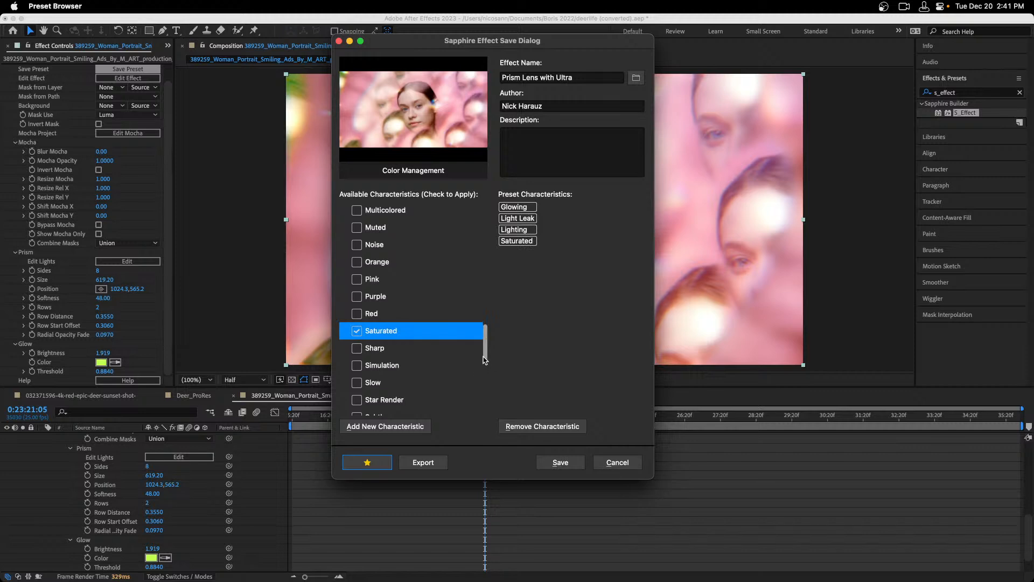
left_click_drag(485, 361, 480, 401)
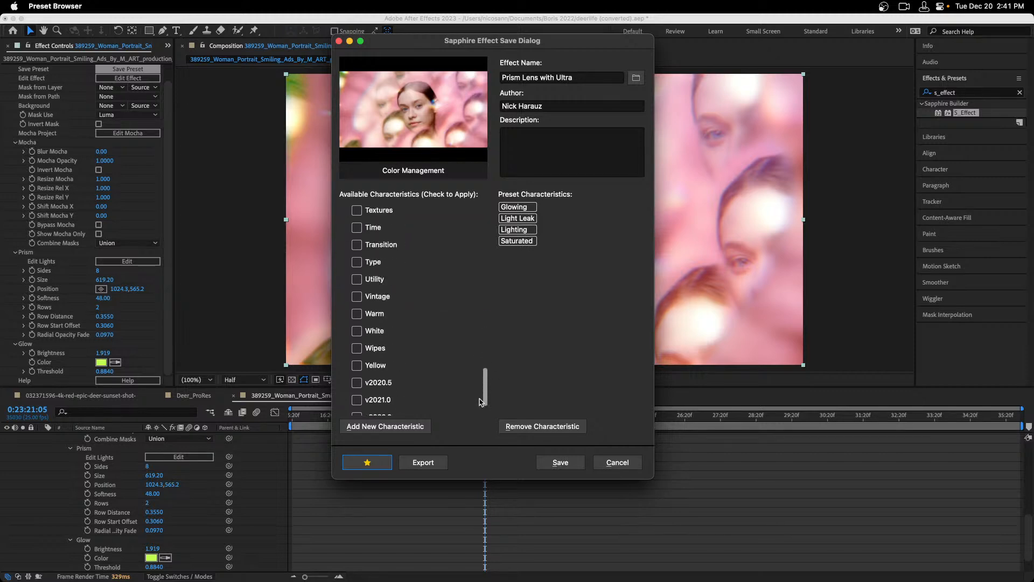
left_click(357, 313)
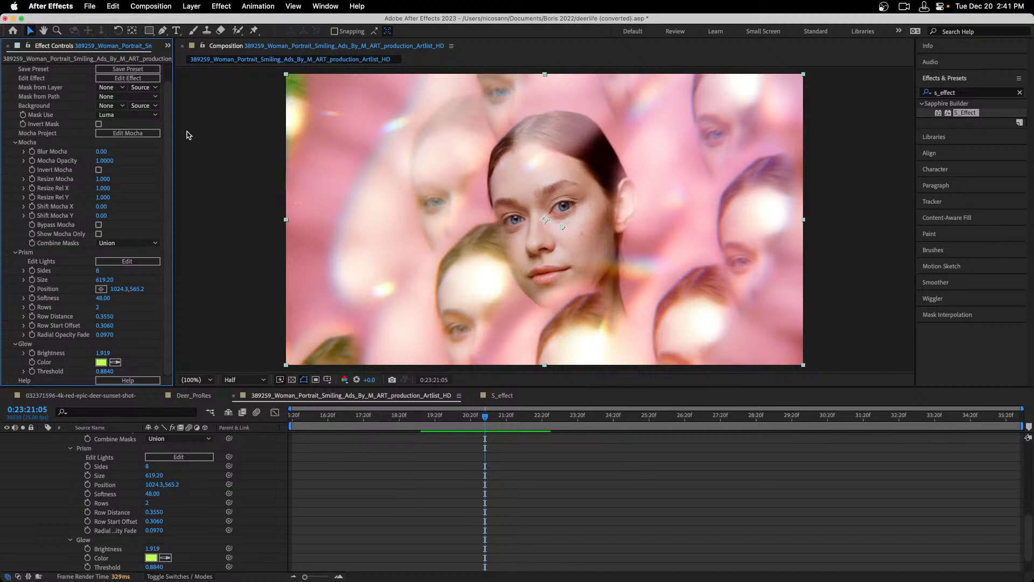
Load the saved Prism Lens with Ultra preset from the favorites into the portrait clip's S_Effect
left_click(134, 80)
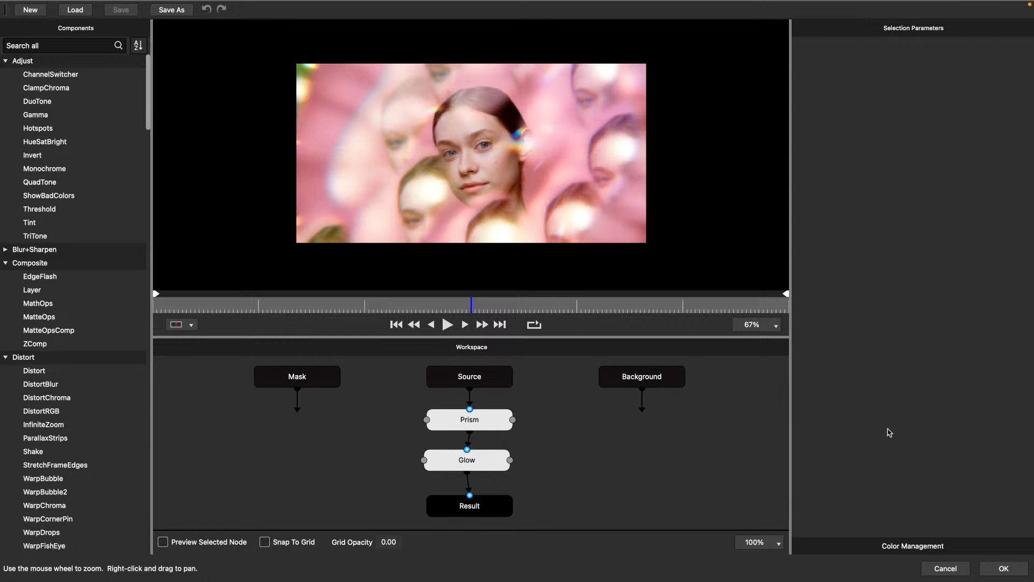
left_click(960, 570)
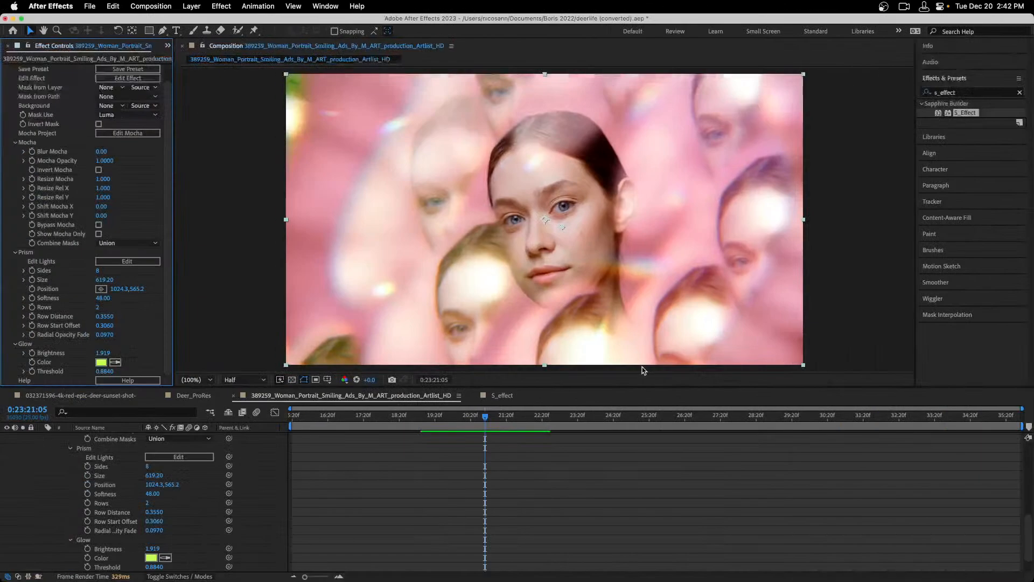
scroll(132, 94, "up", 1)
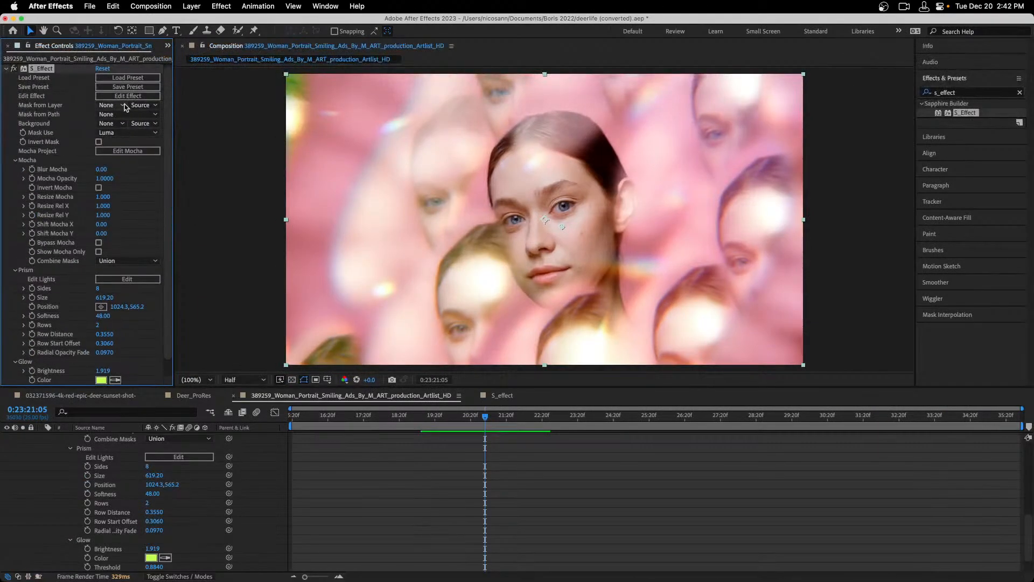
left_click(120, 78)
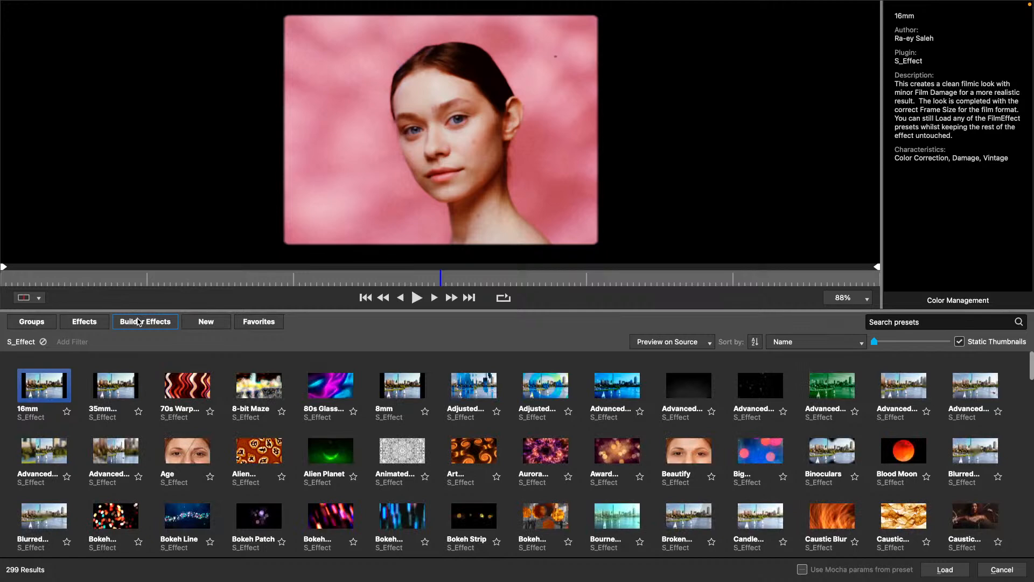
left_click(266, 326)
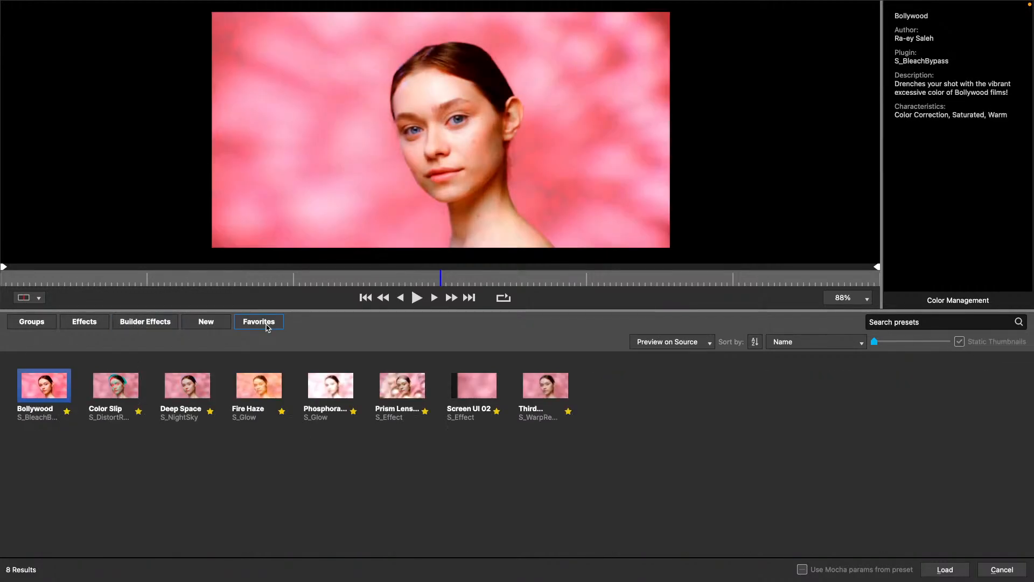
left_click(406, 388)
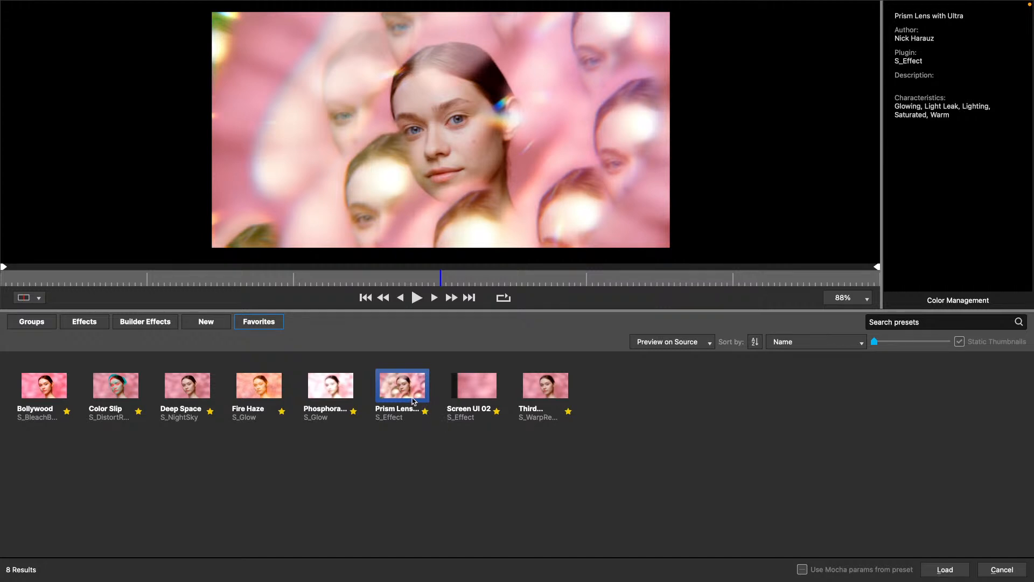
mouse_move(407, 390)
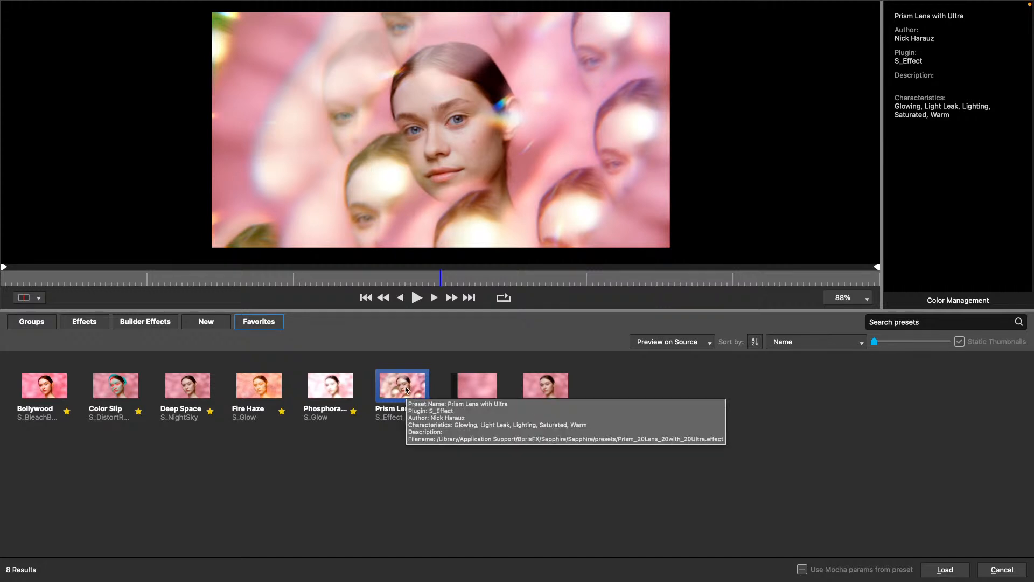
left_click(941, 571)
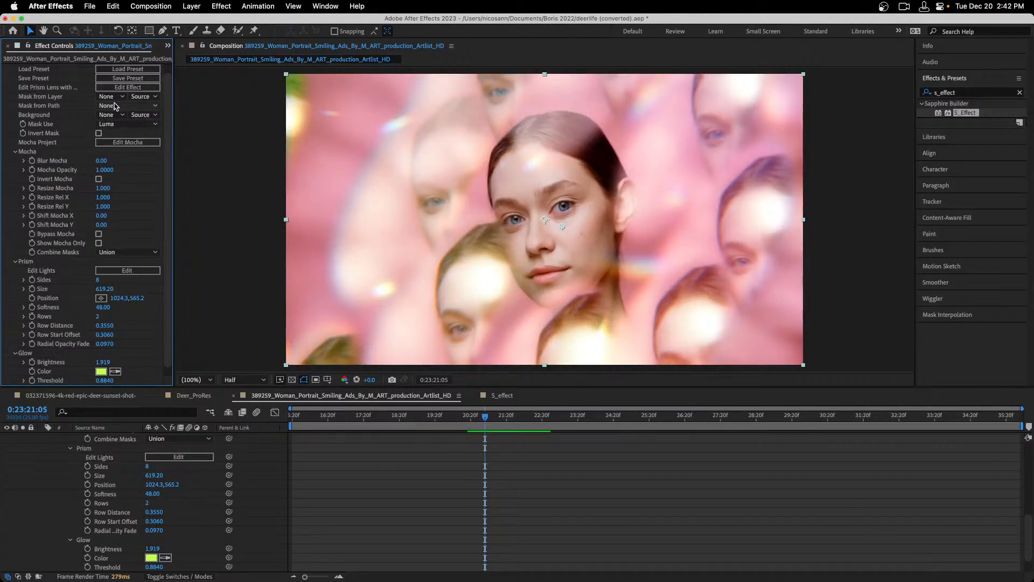
Check the directory where S_Effect presets are saved and leave the save dialog without saving
left_click(123, 78)
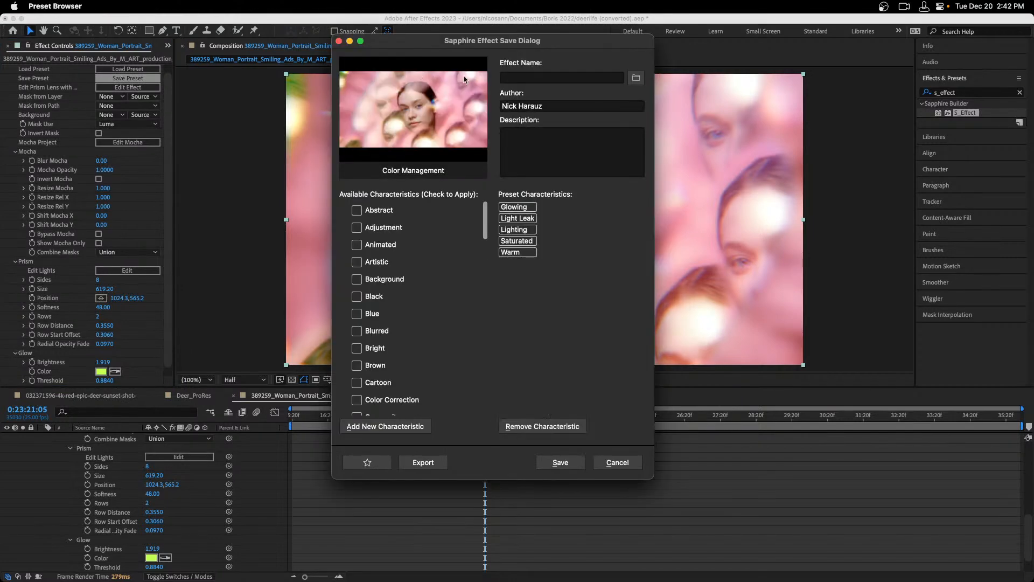
left_click_drag(483, 39, 468, 74)
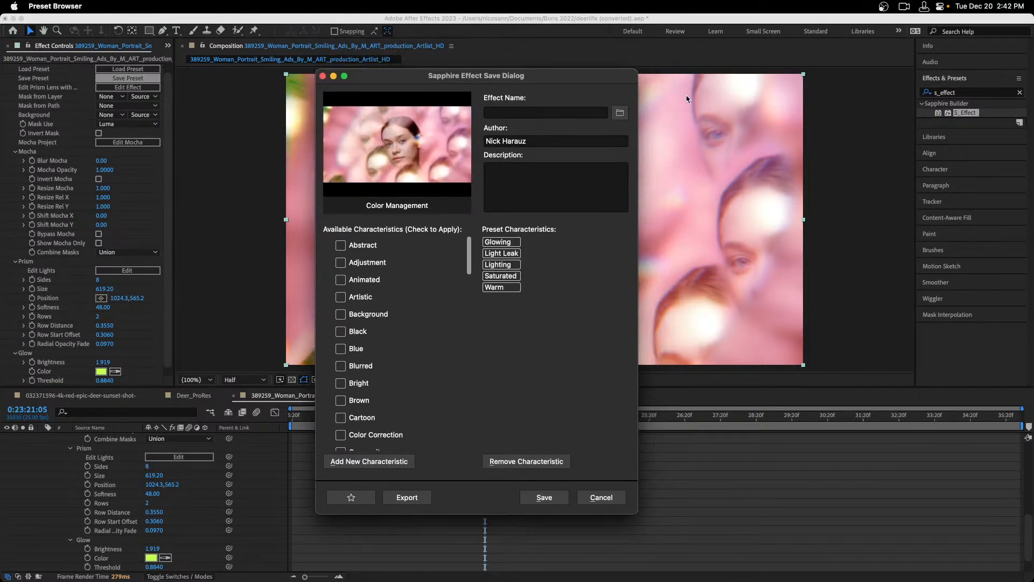
left_click(621, 114)
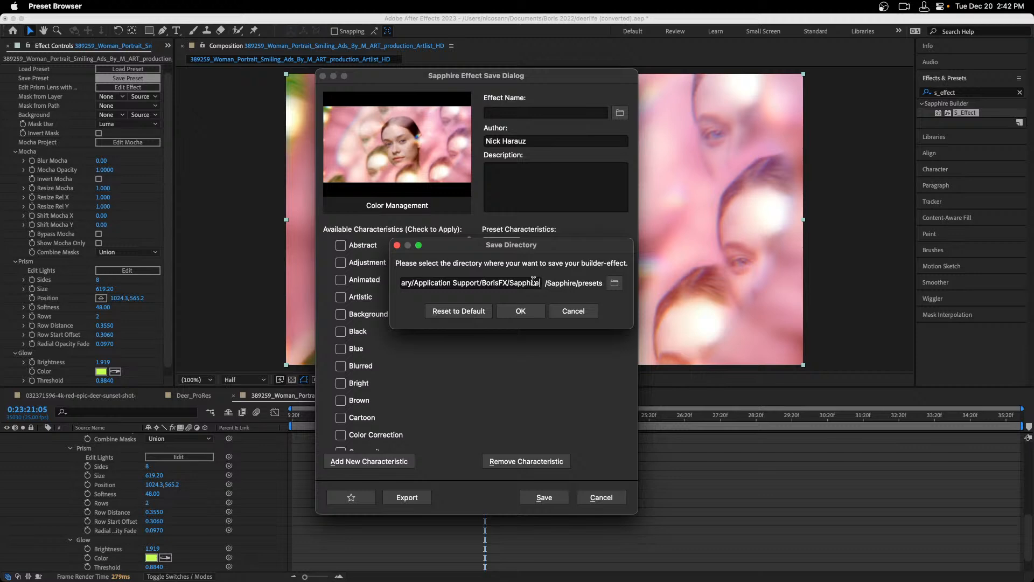
left_click(576, 311)
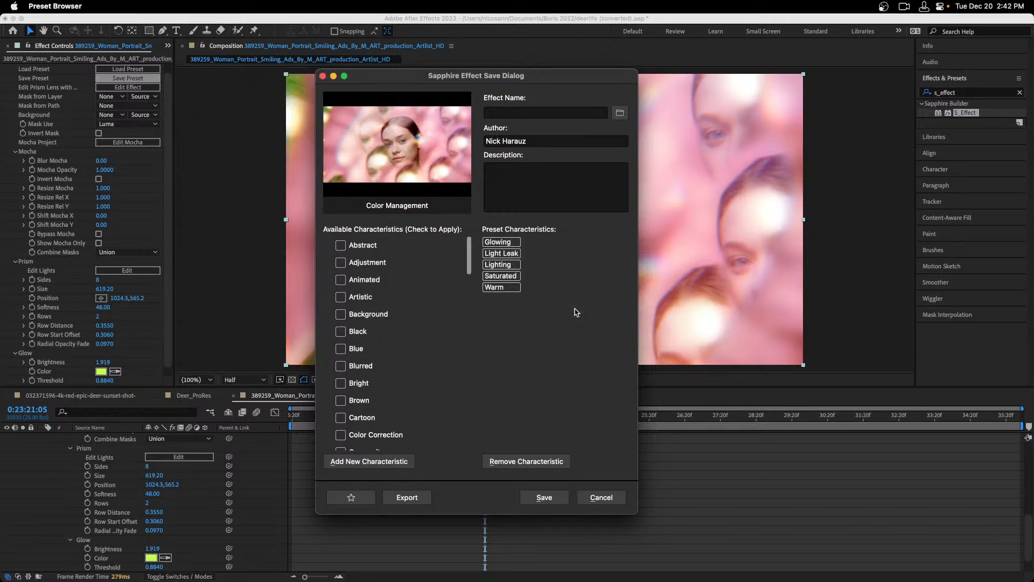
left_click(611, 499)
Collapse the S_Effect parameters and compare the portrait clip with the effect off and on
scroll(69, 102, "up", 1)
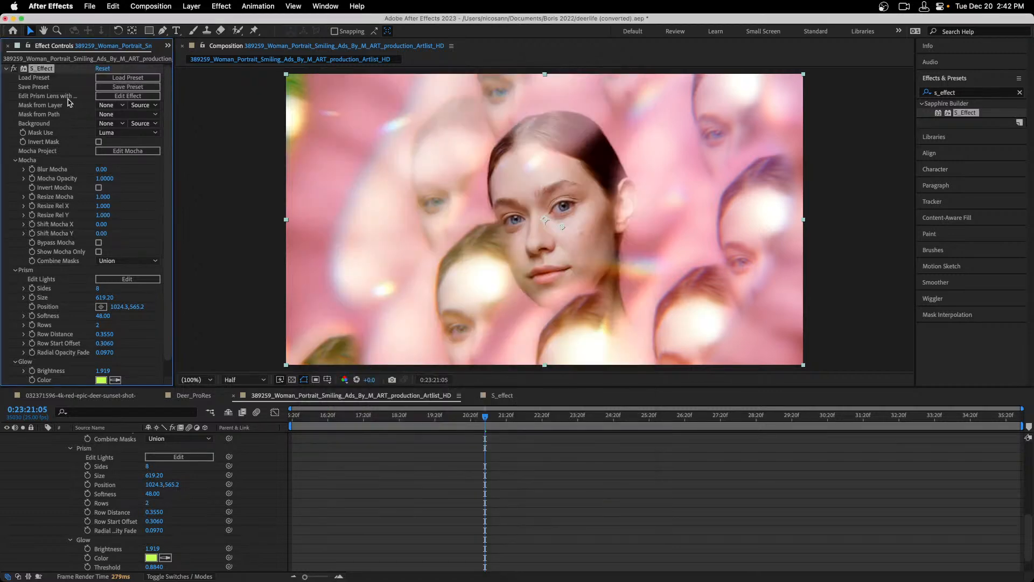
left_click(5, 70)
left_click(14, 69)
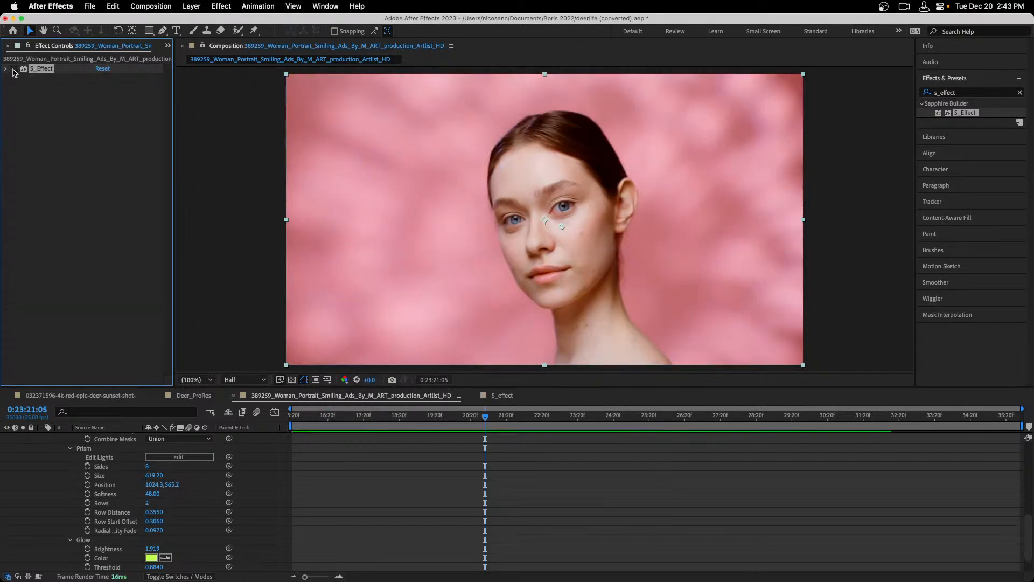
left_click(13, 70)
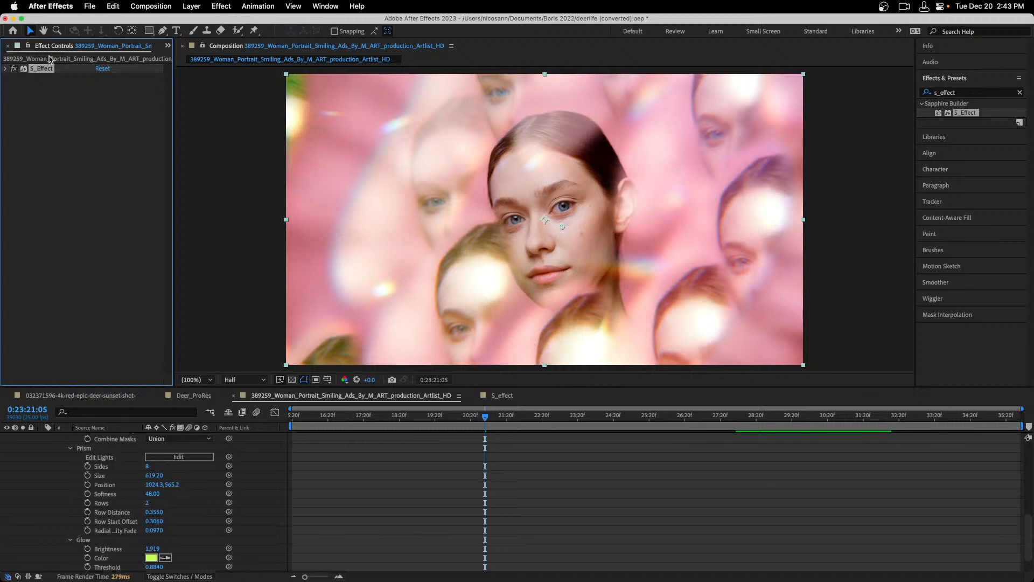
Open the S_effect composition's Alien Planet effect for editing and select its Alien Planet node
left_click(505, 395)
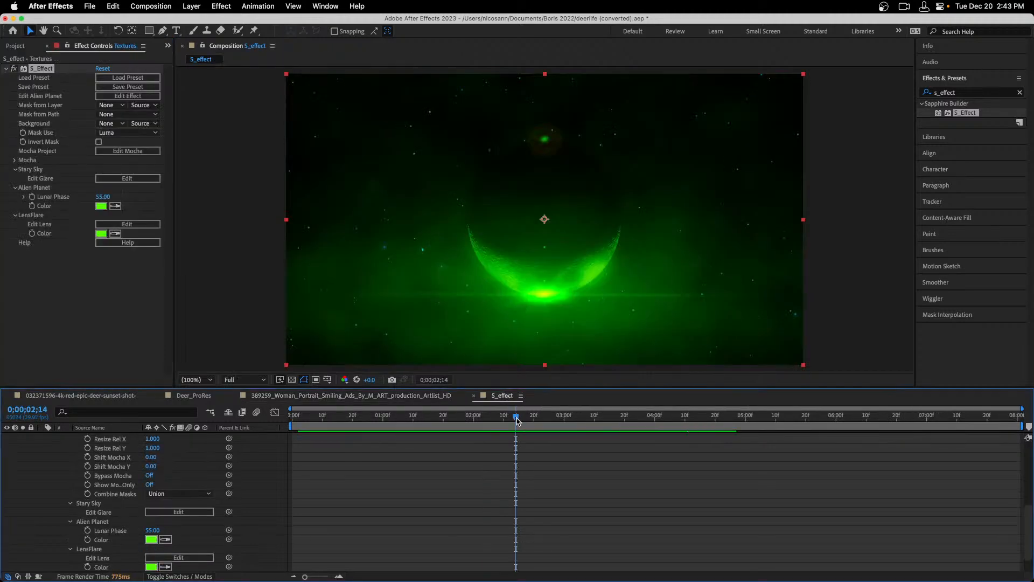
mouse_move(516, 415)
left_mouse_down()
mouse_move(374, 431)
mouse_move(531, 425)
left_mouse_up()
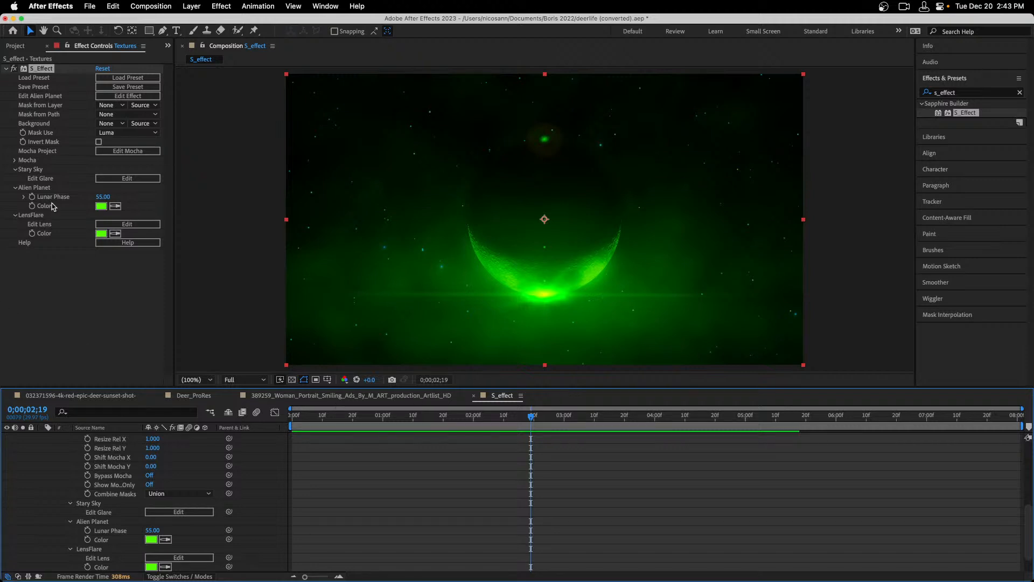
left_click(122, 97)
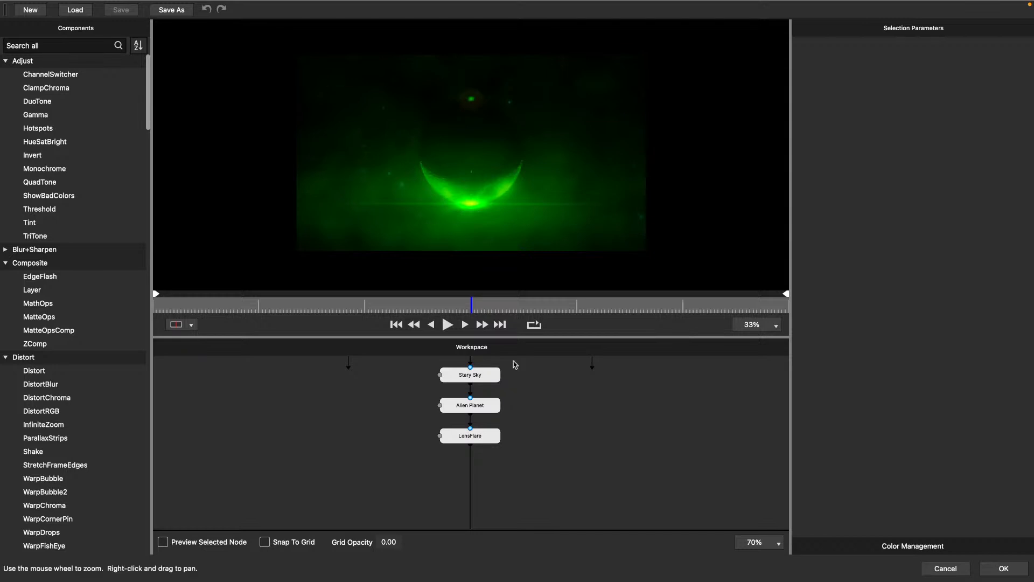
left_click(476, 411)
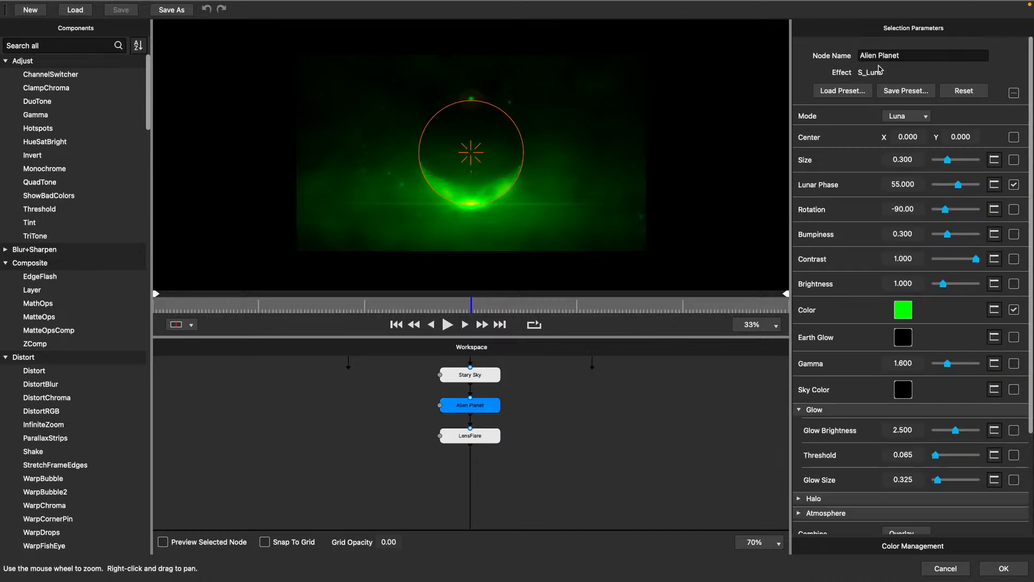
Browse the S_Luna presets available for the Alien Planet node without loading one
left_click(853, 92)
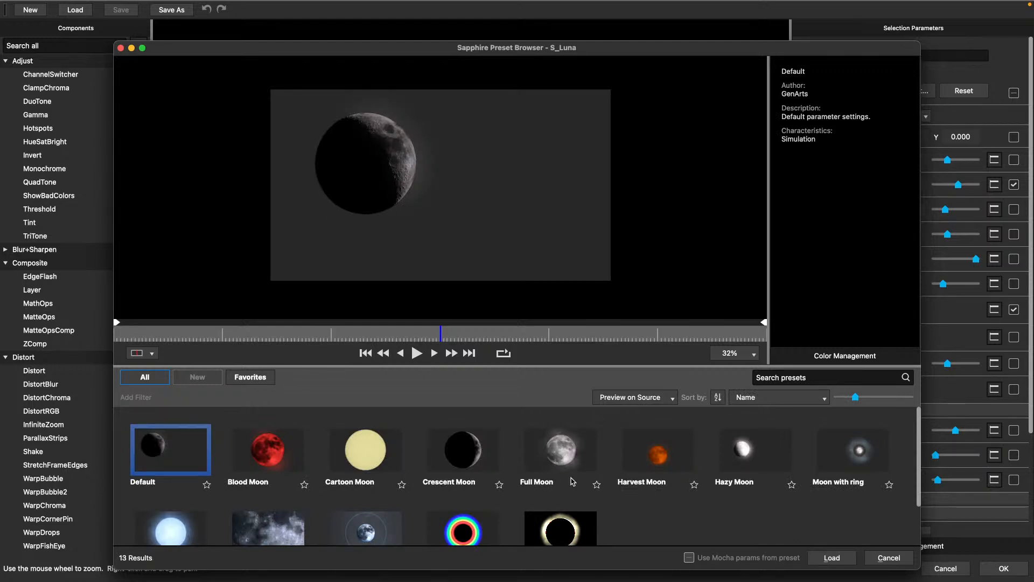
mouse_move(567, 456)
left_click(886, 558)
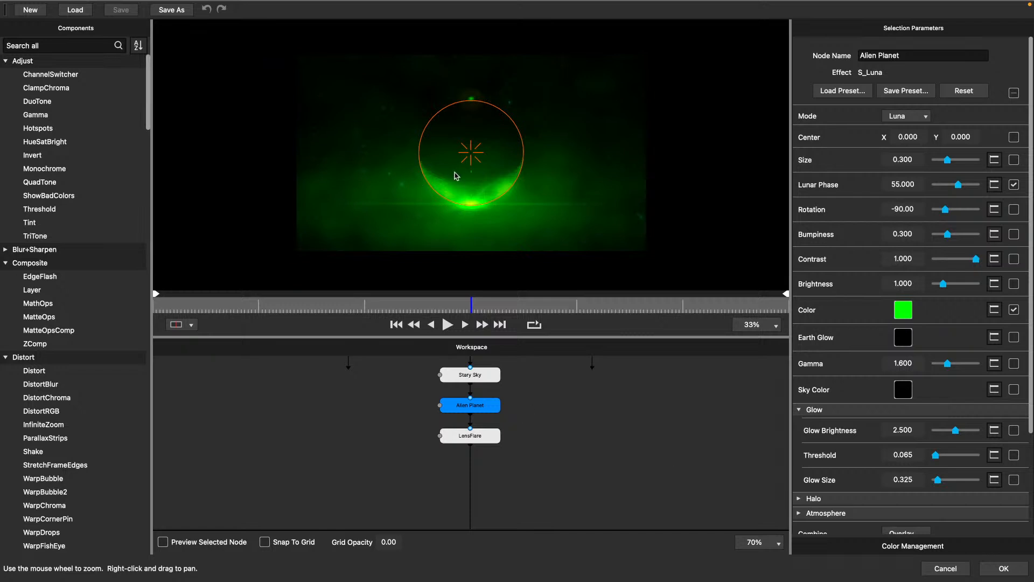
Set the Alien Planet node's Lunar Phase to 27.692 and animate it with a linear ramp-up curve
left_click(478, 306)
left_click_drag(478, 306, 439, 306)
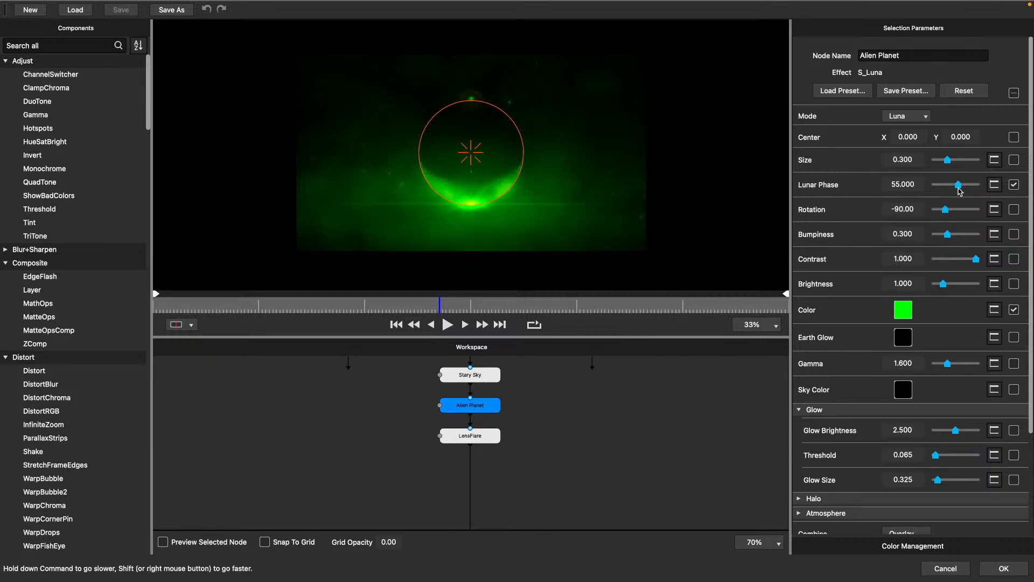
mouse_move(959, 185)
left_mouse_down()
mouse_move(984, 186)
mouse_move(940, 196)
mouse_move(988, 187)
mouse_move(948, 195)
mouse_move(962, 190)
left_mouse_up()
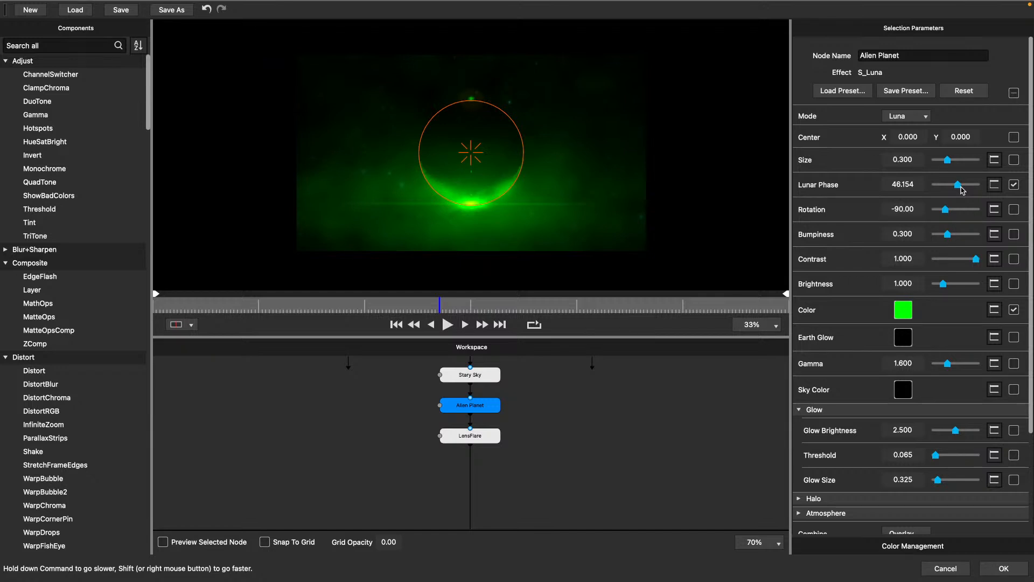
mouse_move(962, 190)
left_mouse_down()
mouse_move(975, 190)
mouse_move(961, 192)
left_mouse_up()
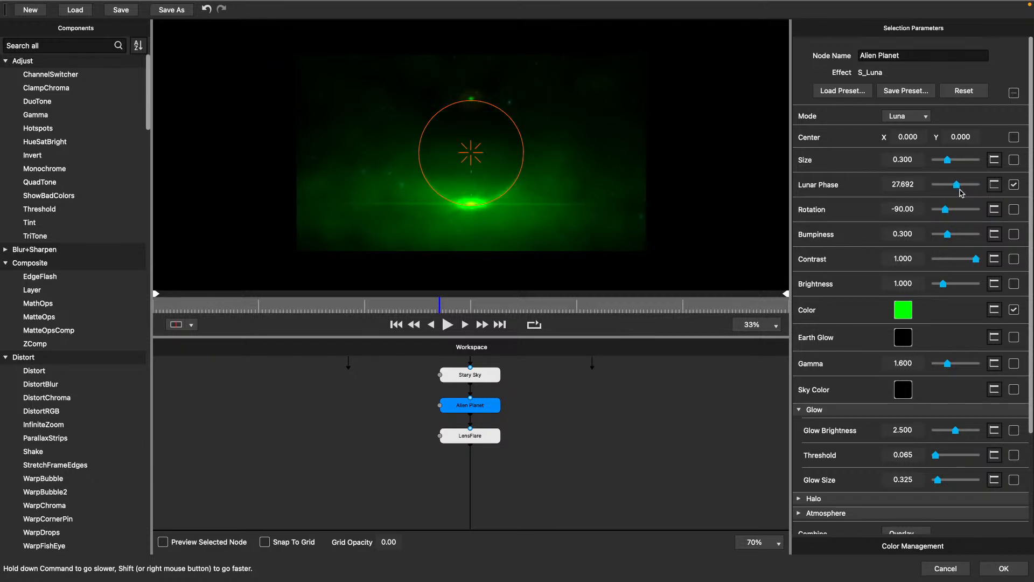
left_click(995, 186)
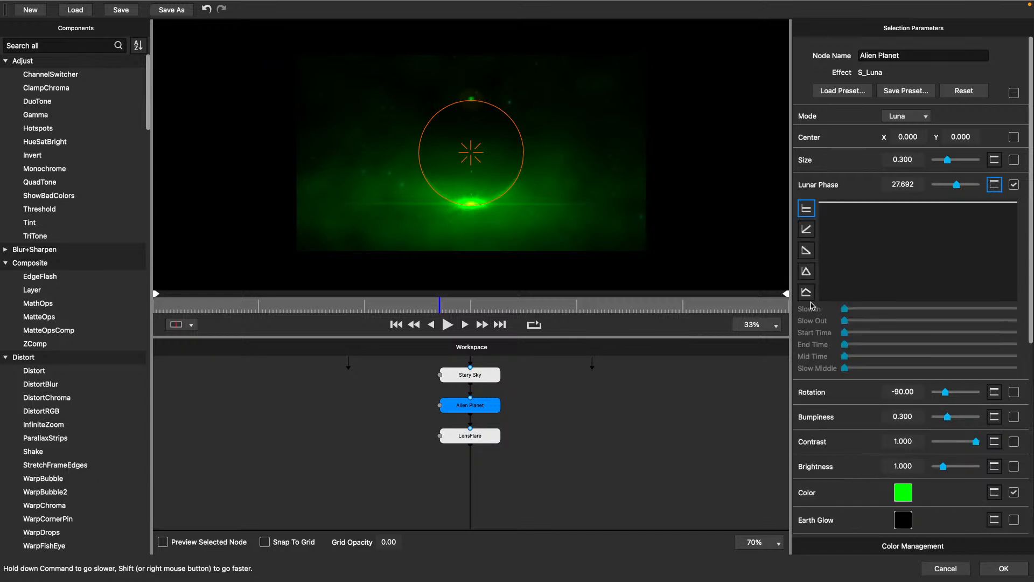
left_click(809, 234)
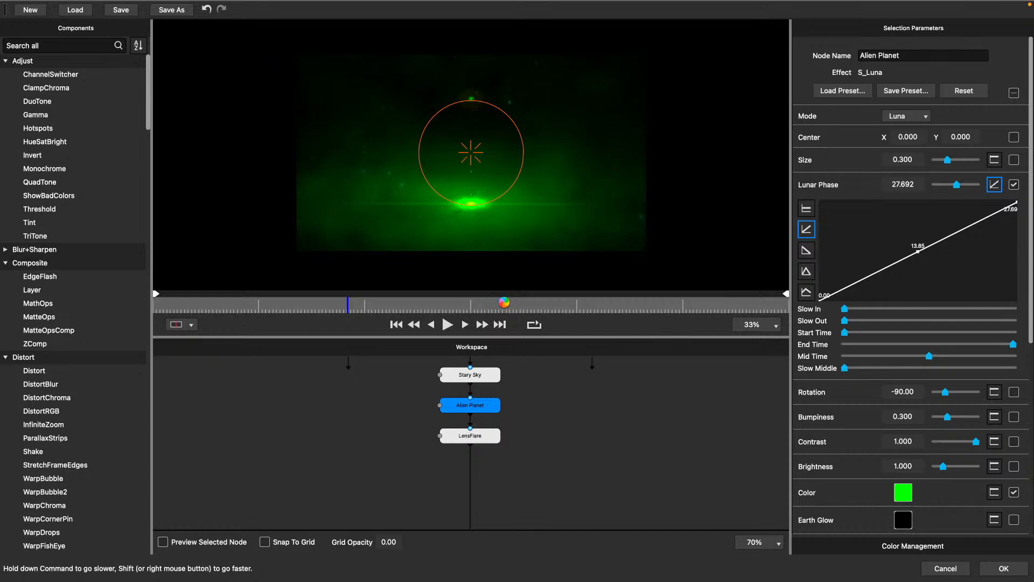
Try the ramp-down, triangular peak and raised-peak curve shapes on the Alien Planet node's Lunar Phase animation
left_click(807, 251)
left_click(808, 272)
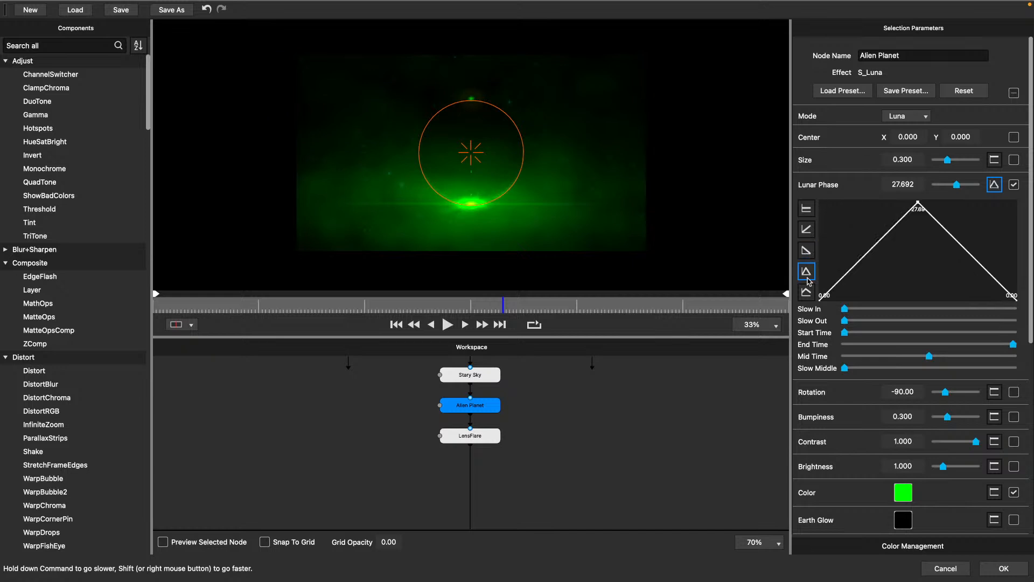
left_click(807, 292)
left_click(806, 277)
left_click(808, 291)
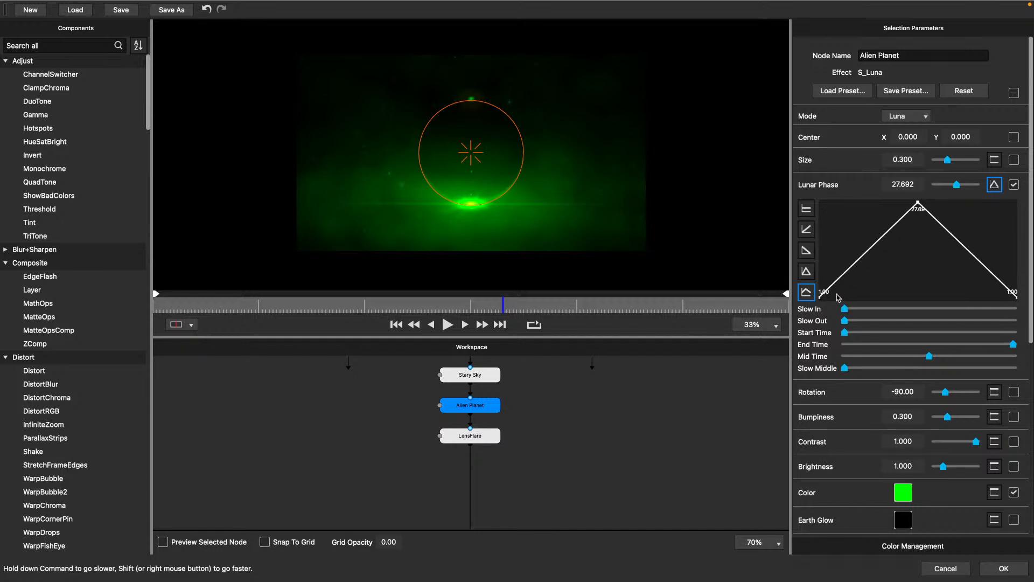
Try narrowing the Lunar Phase curve into a short peak by shifting its start, mid and end times
mouse_move(848, 306)
left_mouse_down()
mouse_move(871, 300)
mouse_move(859, 307)
left_mouse_up()
left_click_drag(853, 313, 923, 326)
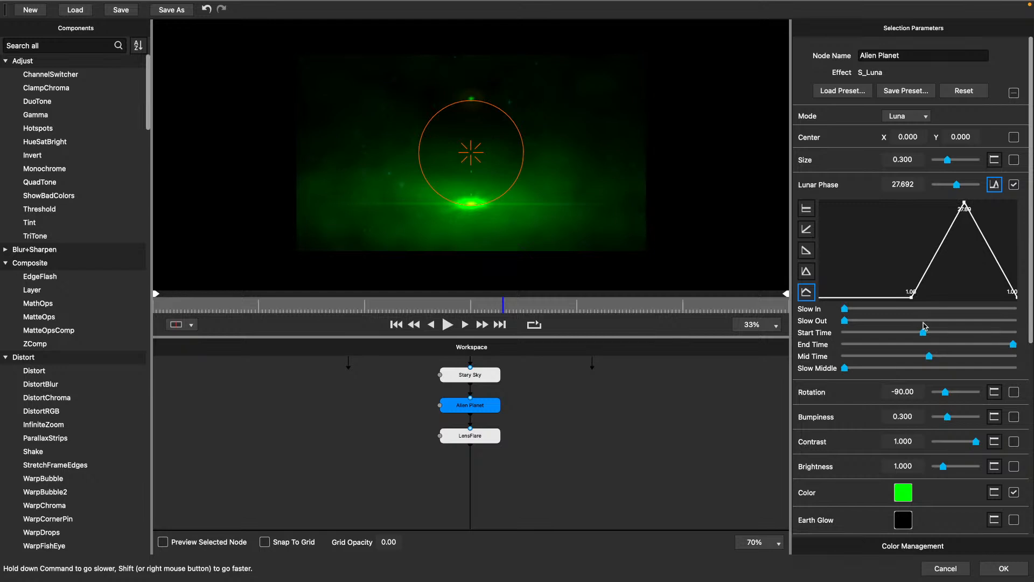
mouse_move(929, 359)
left_mouse_down()
mouse_move(880, 360)
mouse_move(942, 357)
left_mouse_up()
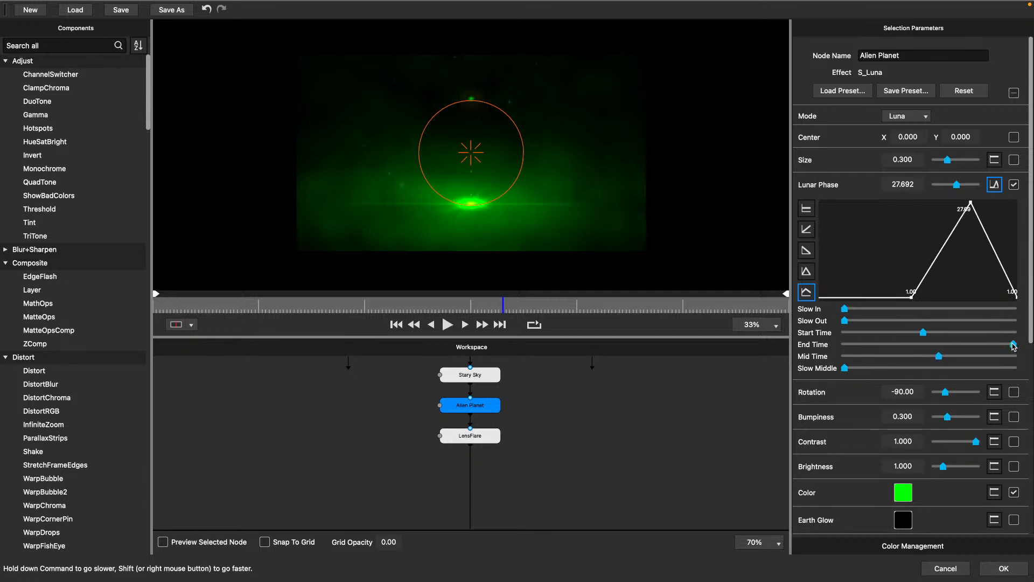
left_click_drag(1013, 344, 959, 346)
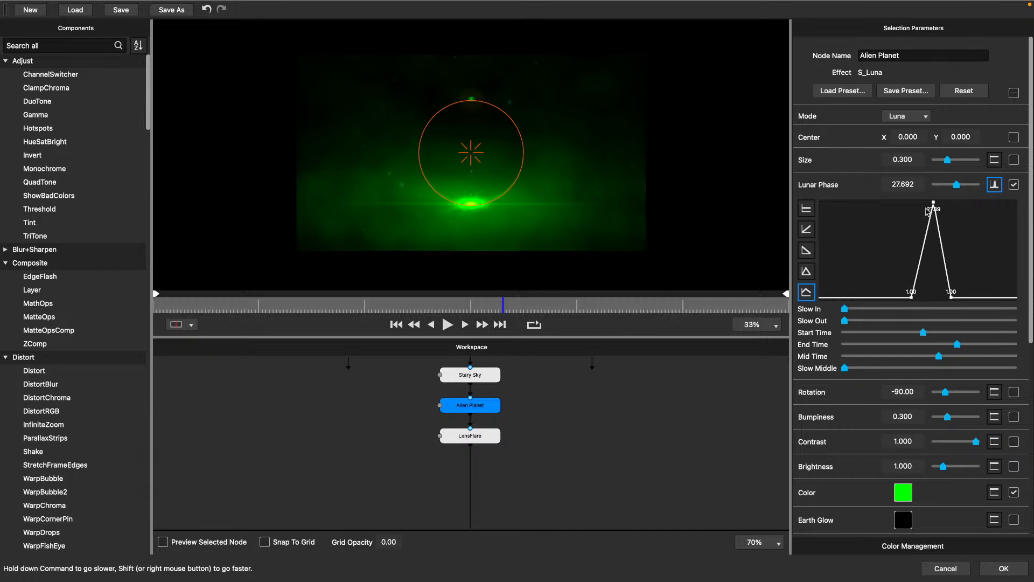
Switch the Lunar Phase animation to a linear ramp-down curve and apply the builder edit
left_click(994, 185)
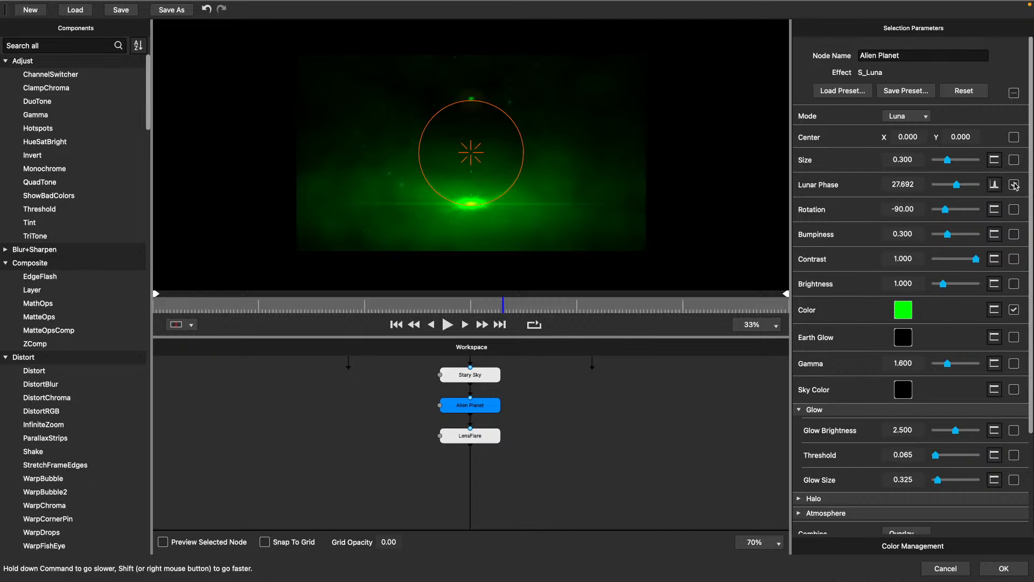
left_click(994, 184)
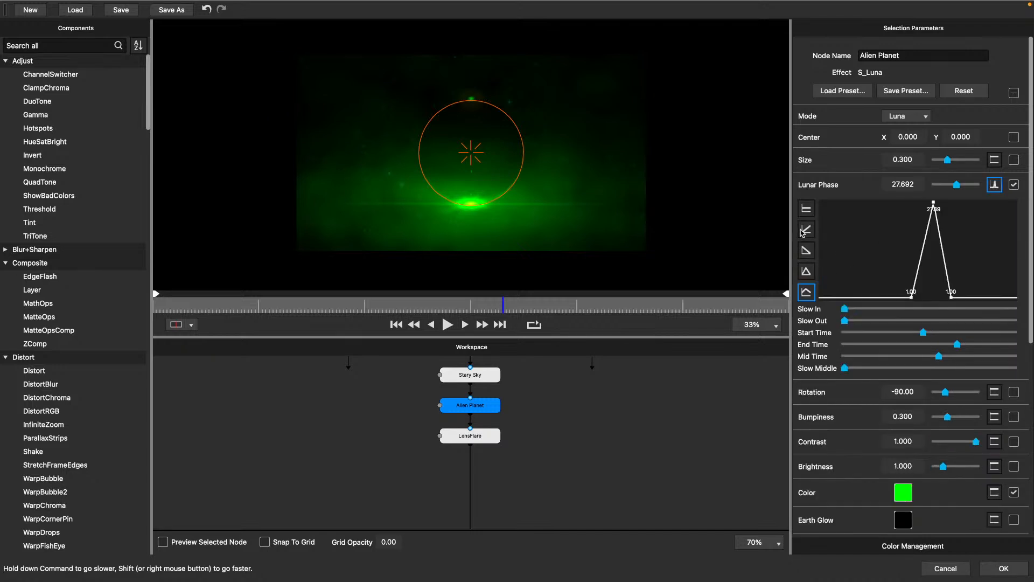
left_click(806, 250)
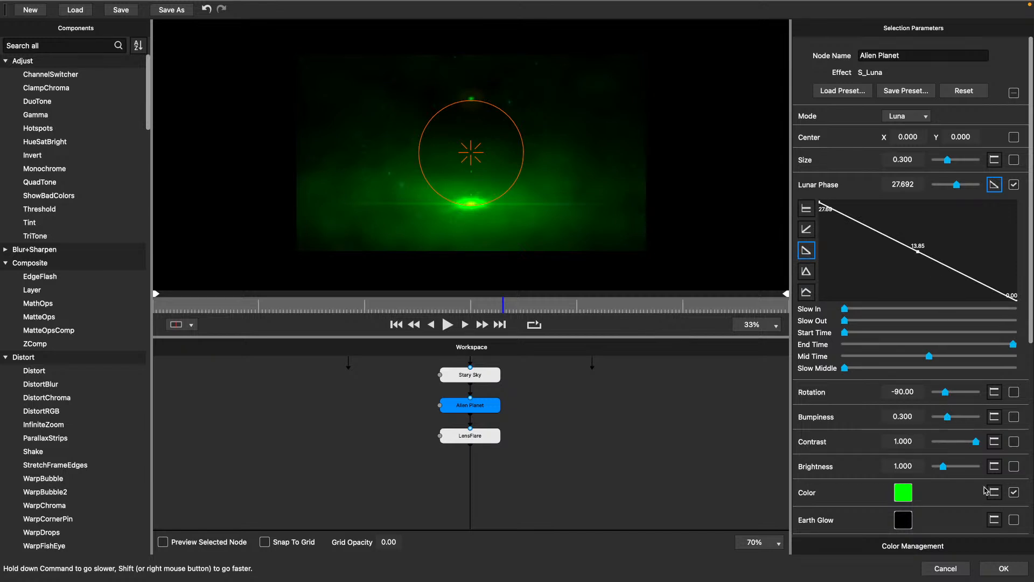
left_click(1003, 569)
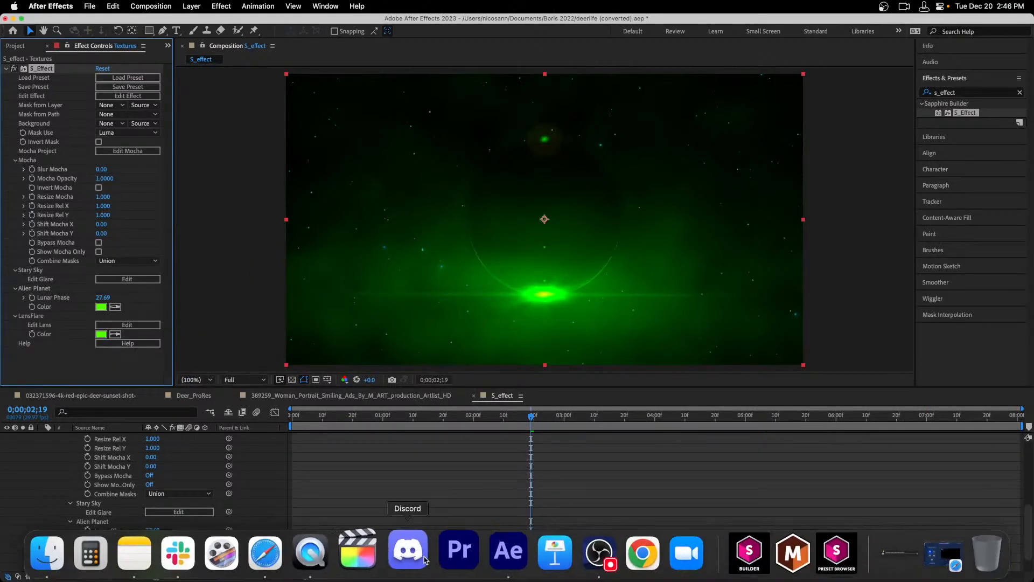
Review the ramp-down Lunar Phase animation across the S_effect timeline from start to end
left_click(289, 423)
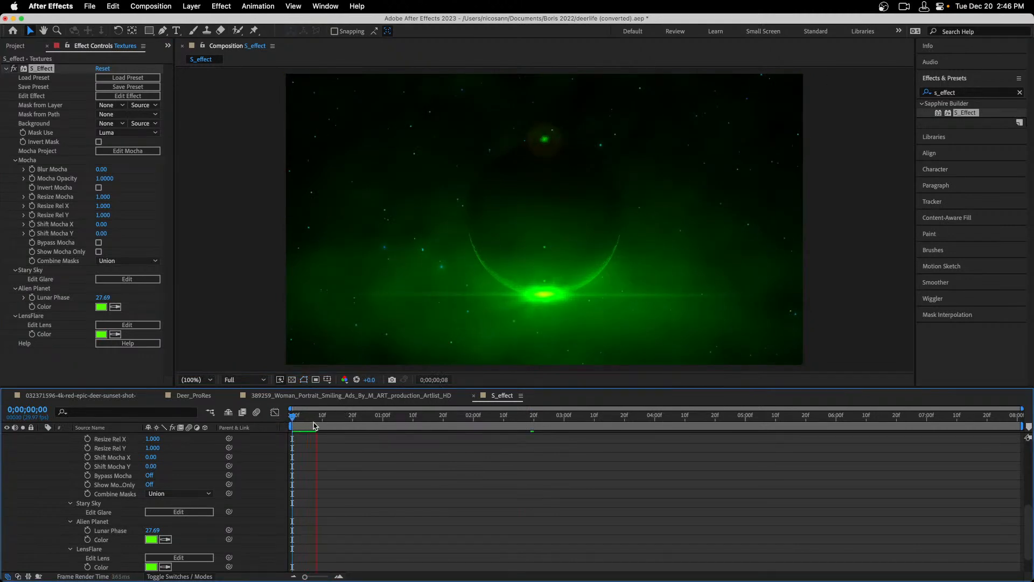
left_click_drag(461, 421, 874, 372)
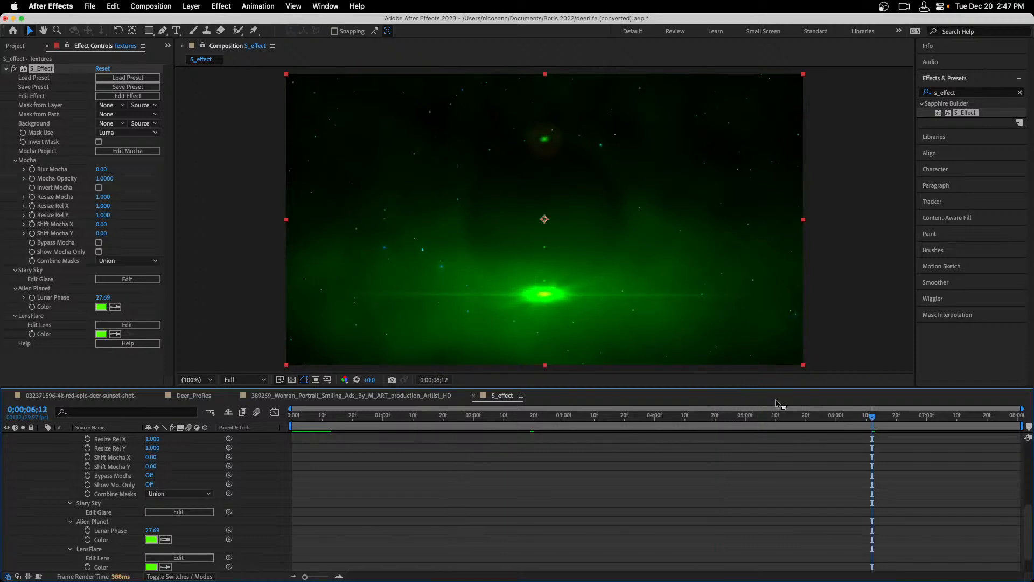
left_click_drag(774, 419, 1021, 425)
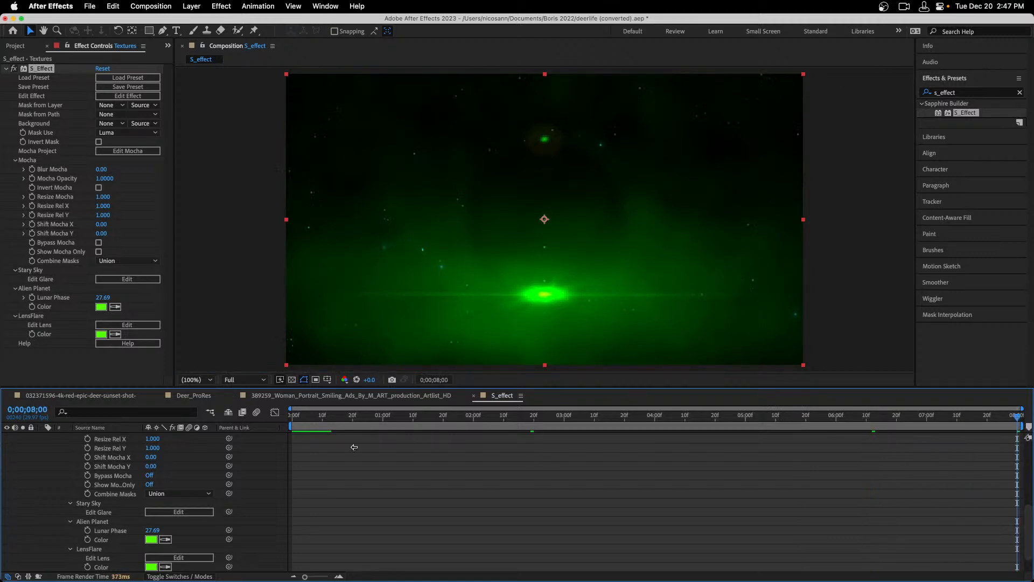
left_click_drag(336, 412, 598, 417)
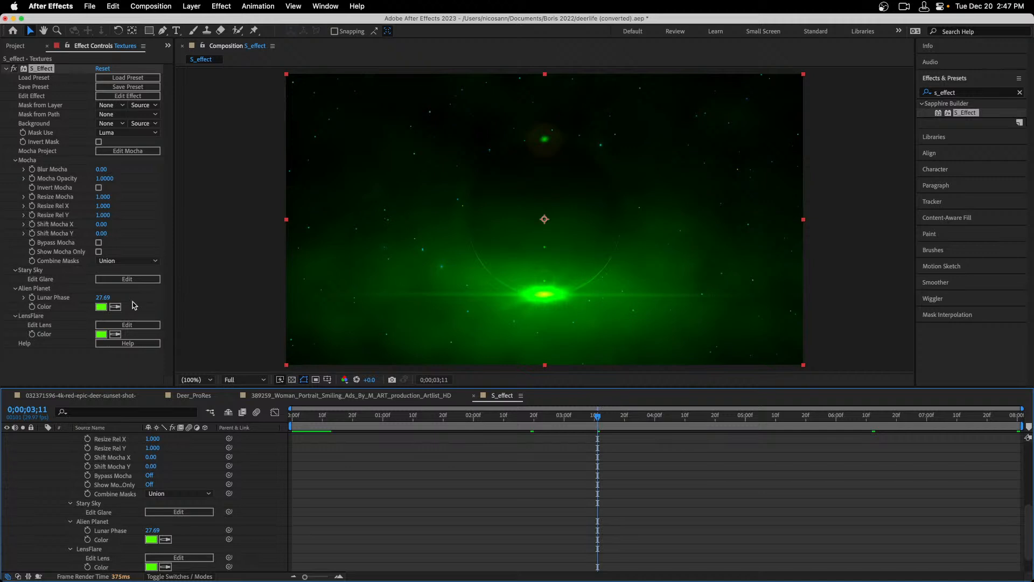
Reopen the S_Effect for editing and lower the Alien Planet node's Lunar Phase to -360, scrubbing the preview
left_click(125, 96)
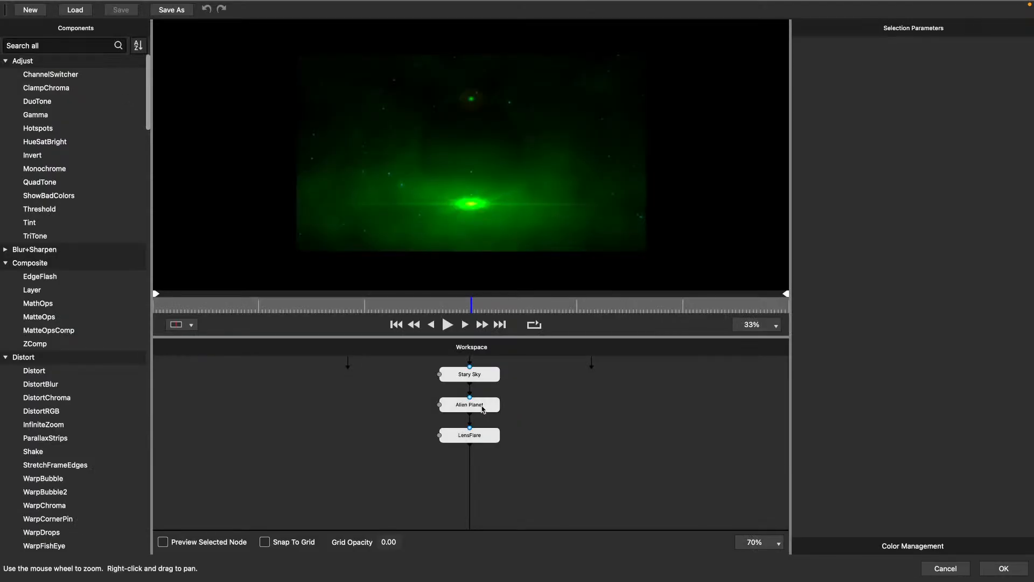
left_click(485, 410)
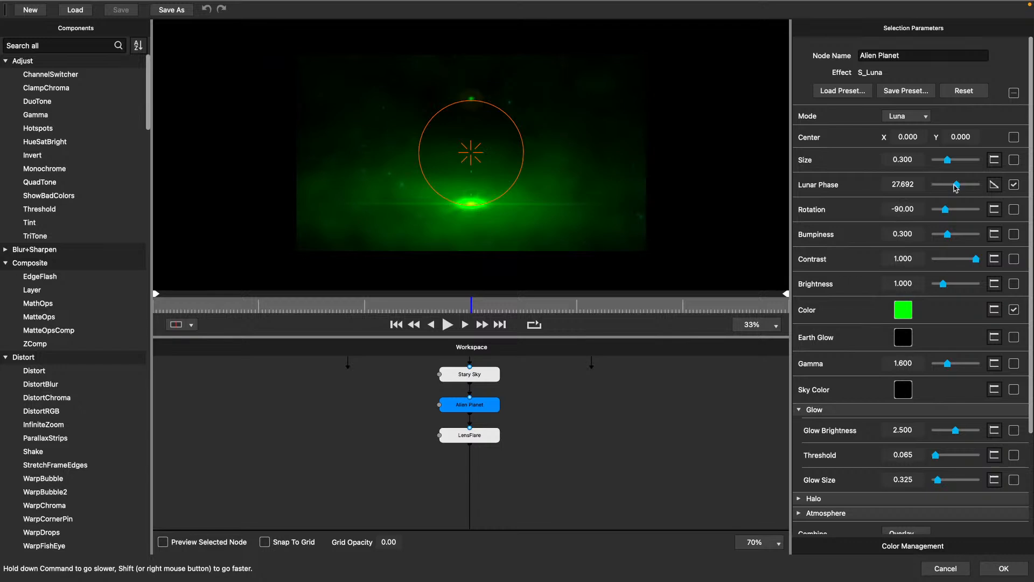
left_click_drag(955, 187, 919, 189)
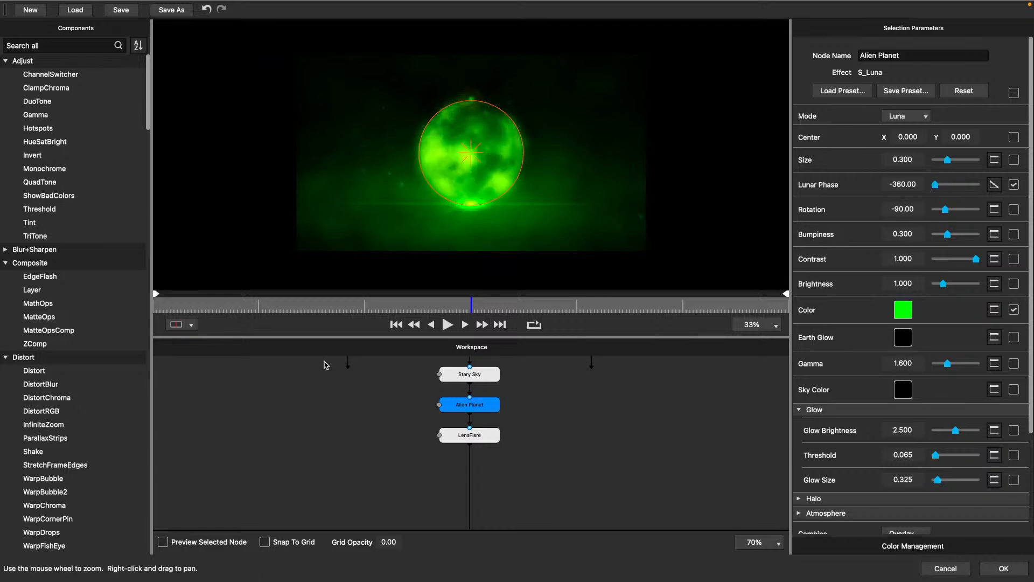
left_click_drag(272, 308, 551, 294)
Set the Alien Planet node's Lunar Phase to -180, check the animation in the preview and apply the edit
left_click(902, 185)
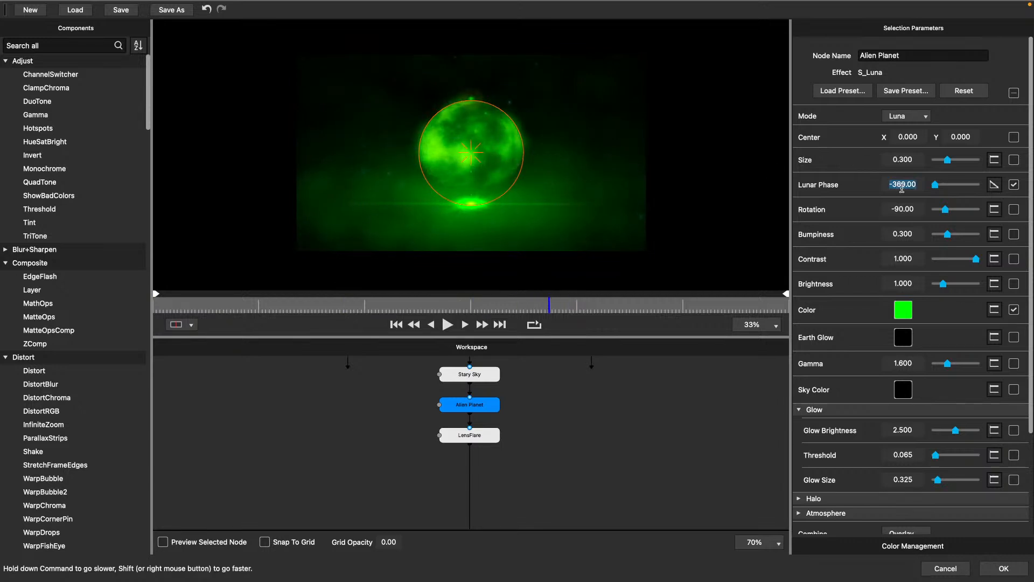
key("BackSpace")
type("-180")
key("Return")
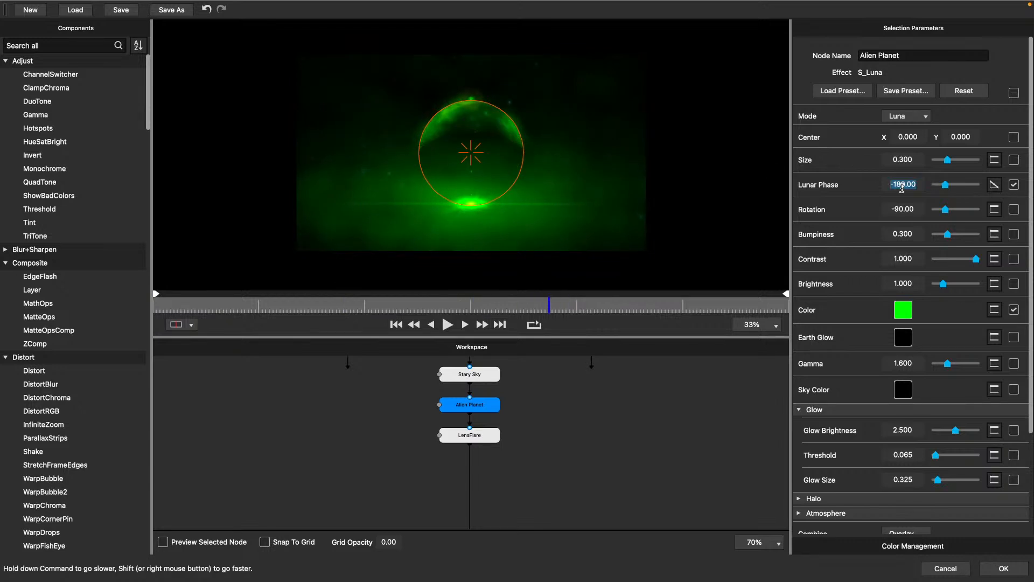
left_click_drag(181, 306, 828, 325)
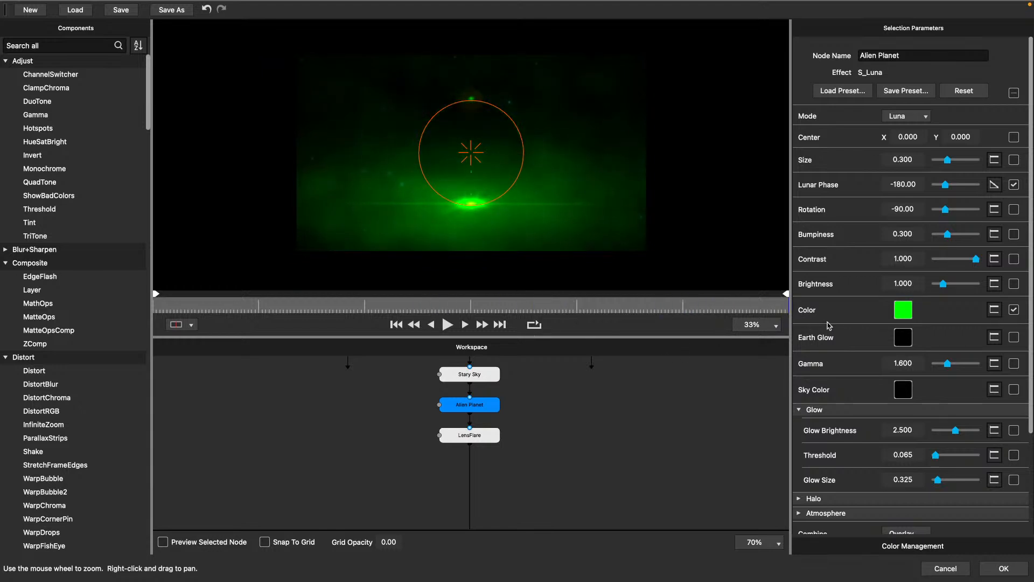
left_click(1003, 570)
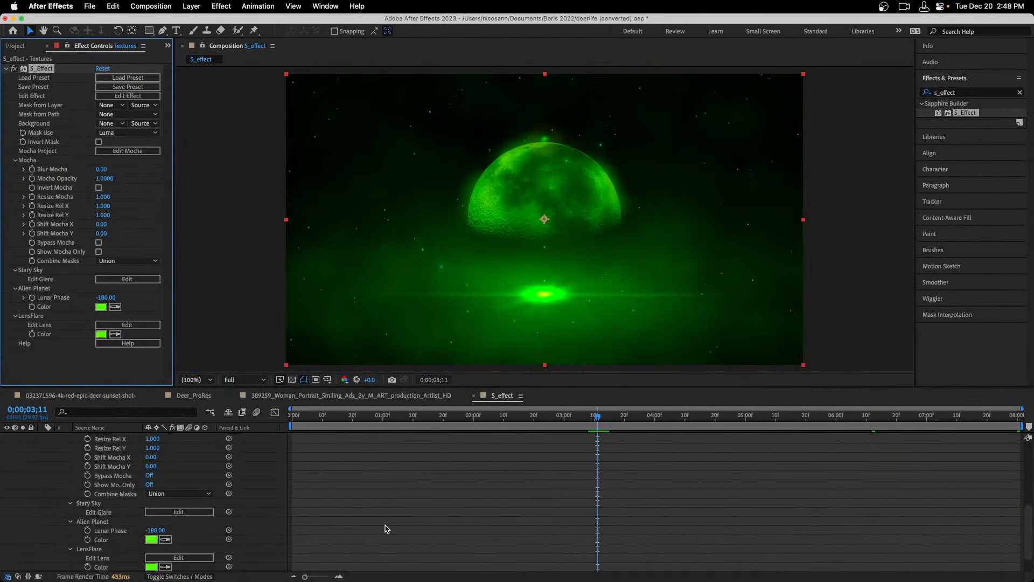
Review the updated planet phase animation in the composition from the first frame to near the end
key("Home")
left_click_drag(292, 418, 1005, 448)
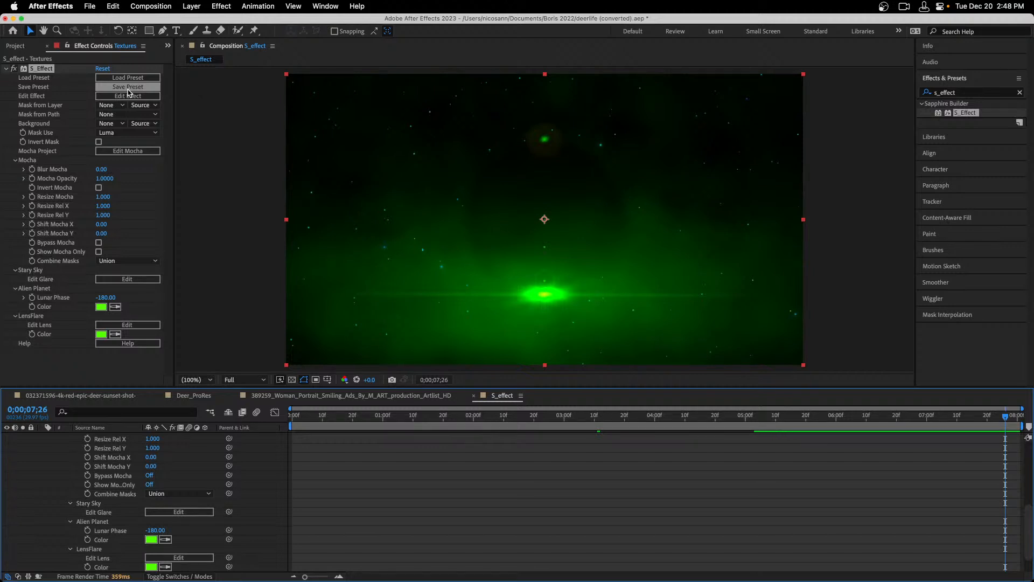
key("super+Tab")
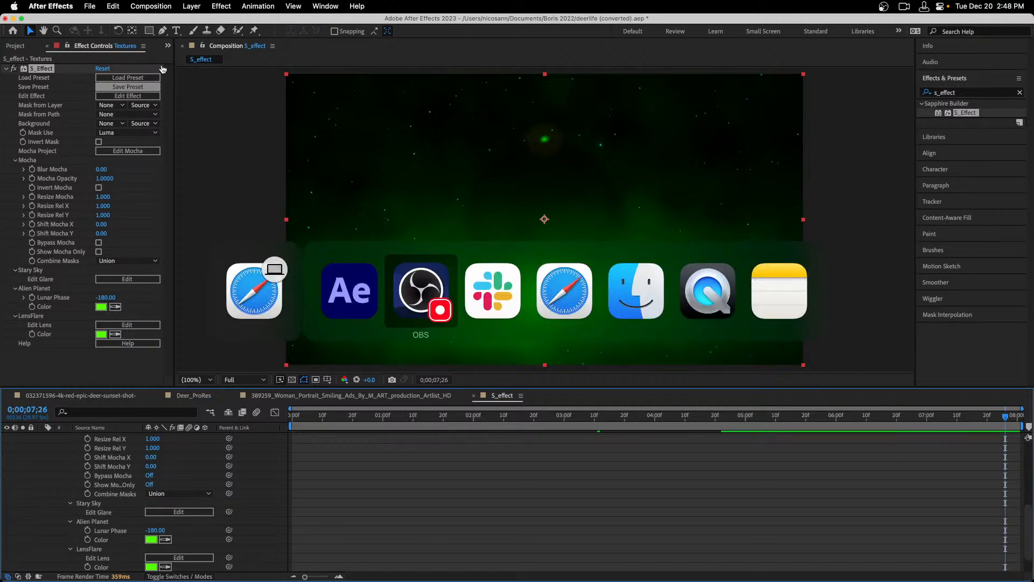
key("super+shift+Tab")
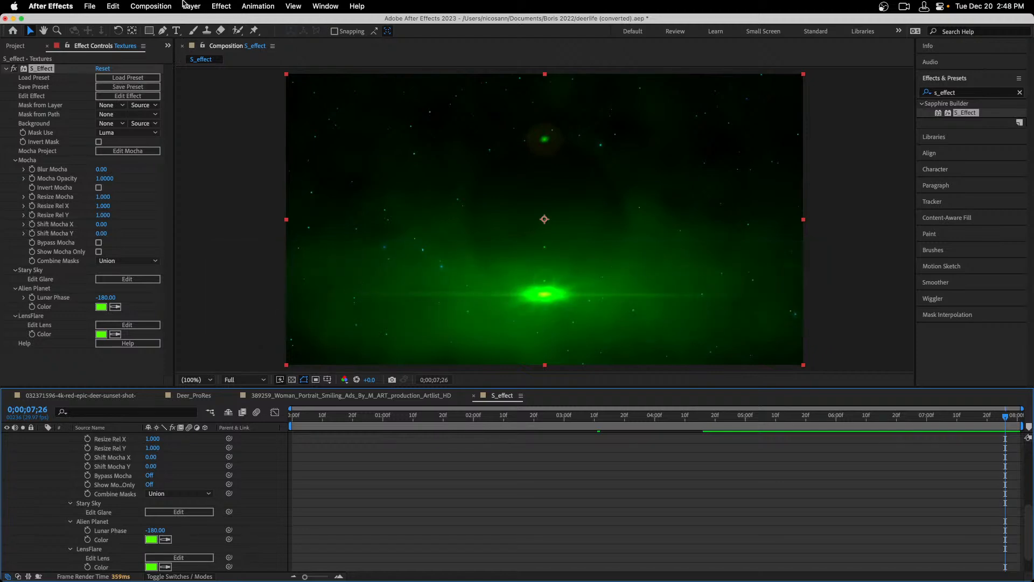
left_click(16, 46)
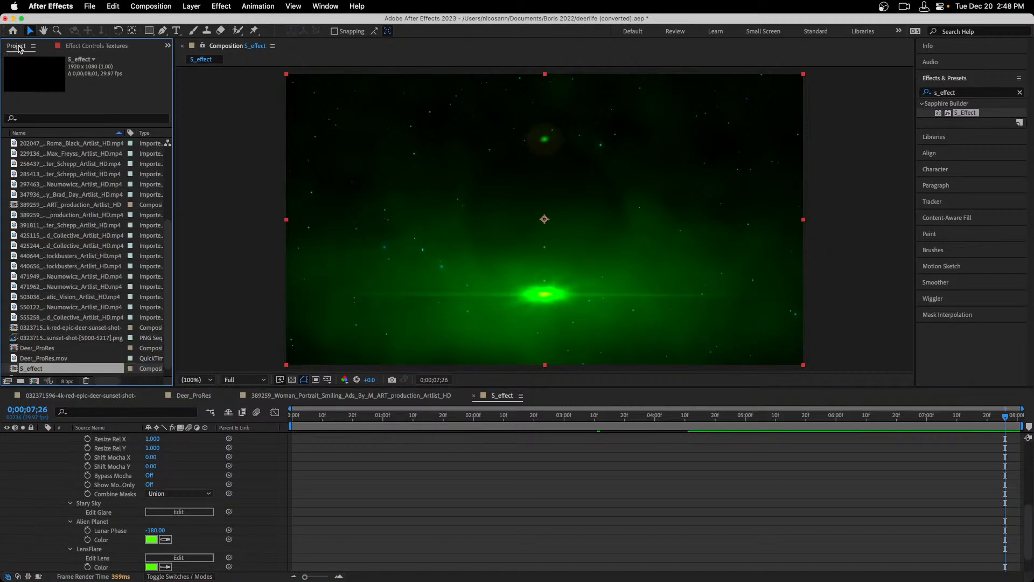
left_click(55, 172)
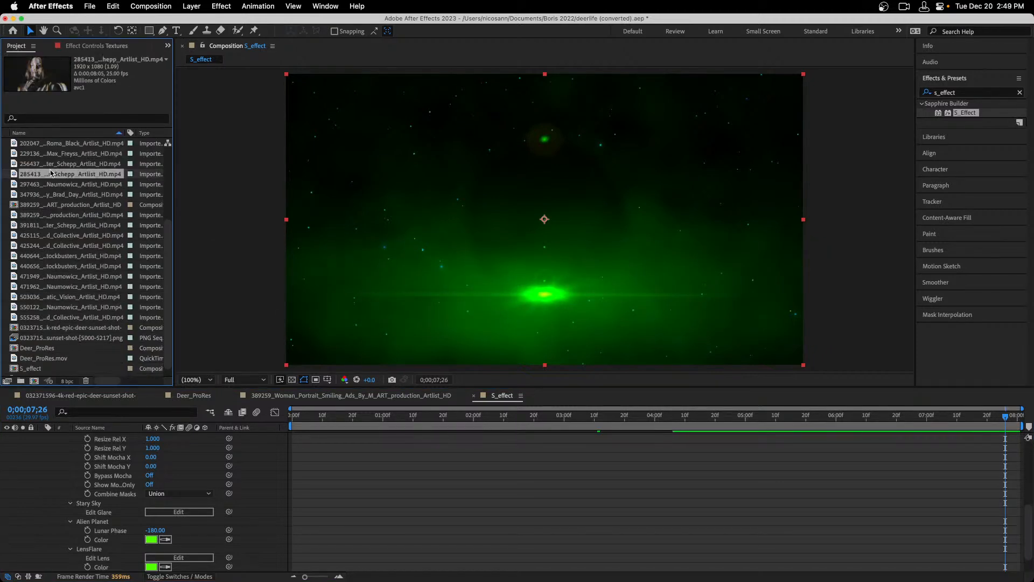
Open the Deer_ProRes composition and turn off the clip's existing BCC+Atmospheric Glow effect, collapsing its parameters
left_click(205, 399)
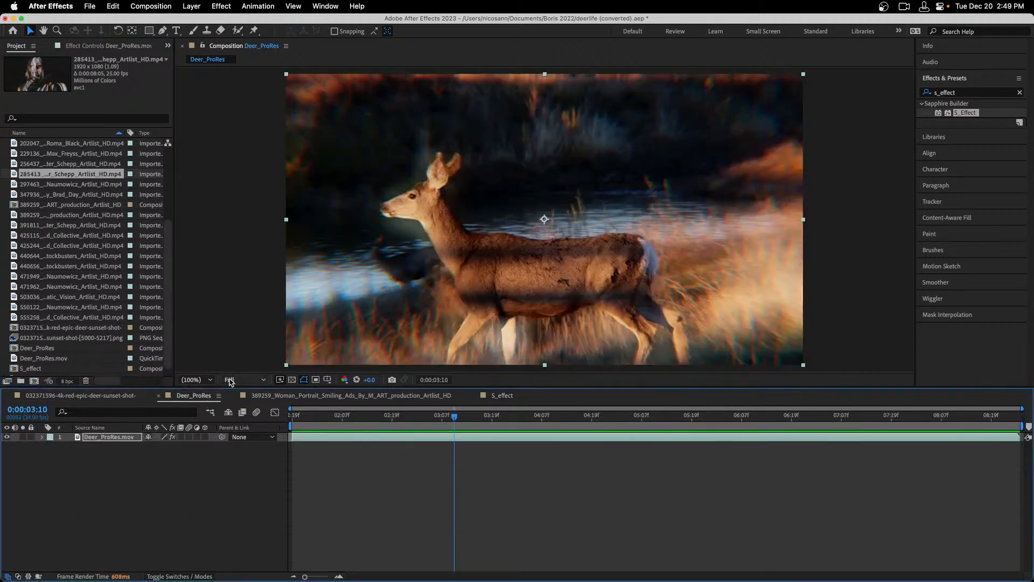
left_click(112, 46)
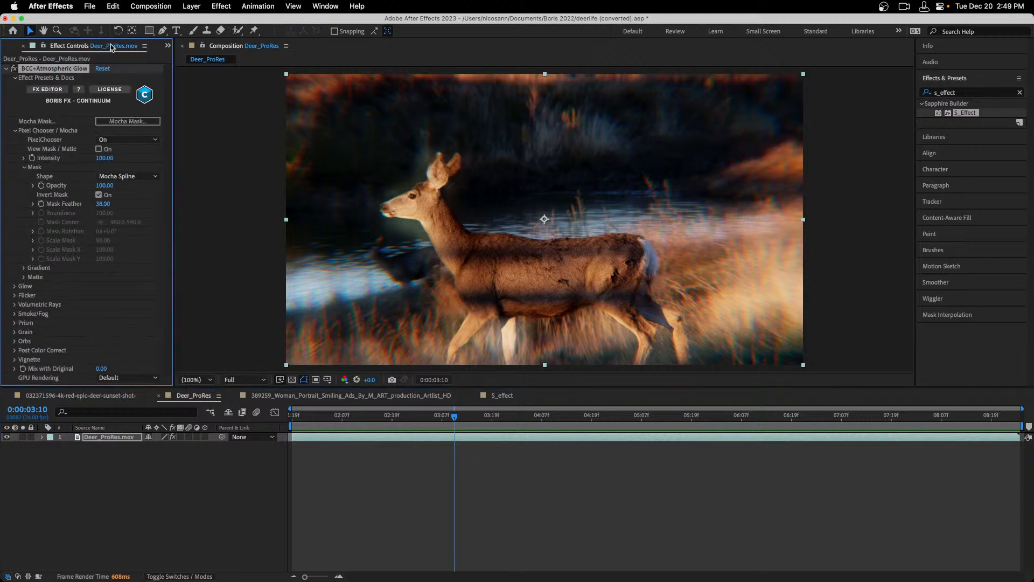
left_click(7, 69)
left_click(14, 68)
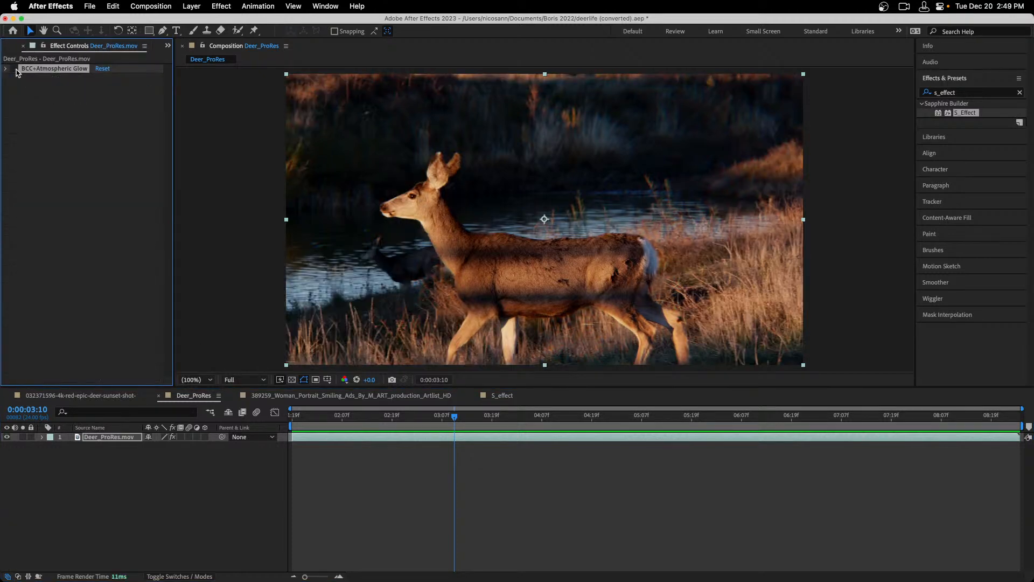
Try searching the effects for "s_atmos", and clear the search term
left_click(989, 93)
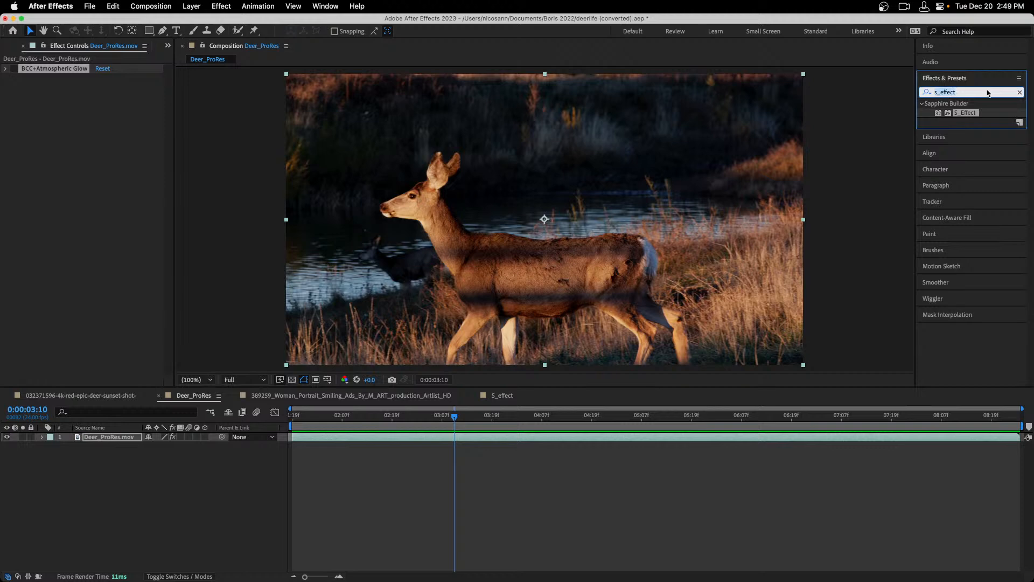
type("s")
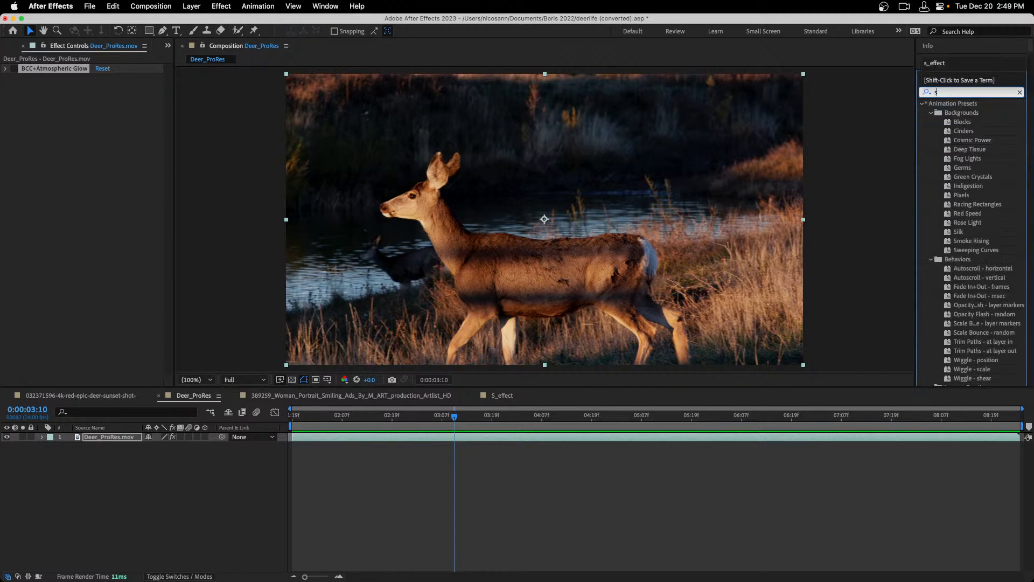
type("_atmos")
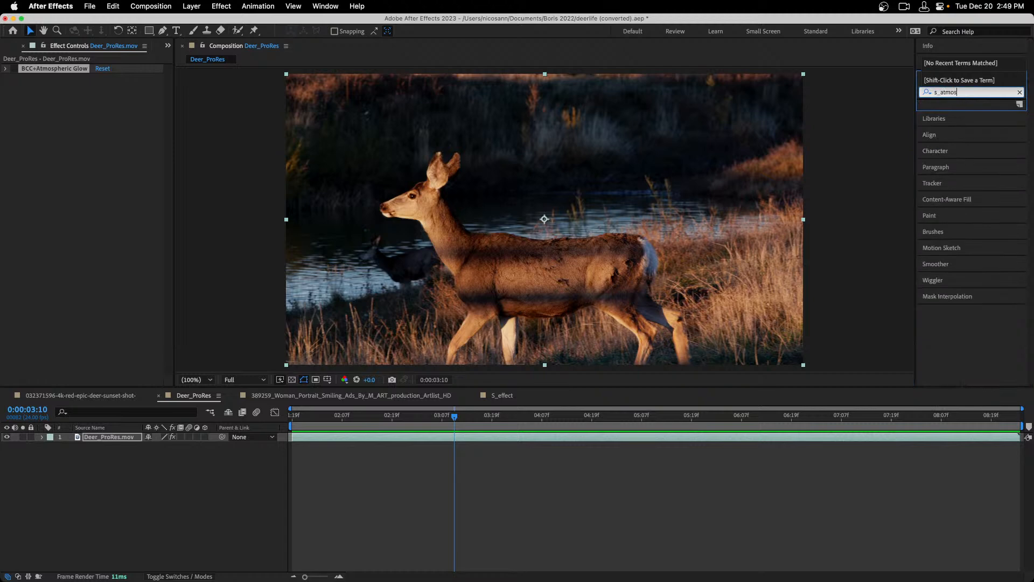
key("BackSpace")
key("BackSpace")
key("BackSpace")
key("BackSpace")
key("BackSpace")
key("BackSpace")
key("BackSpace")
Search the effects for "bcc+" and apply a new BCC+Atmospheric Glow from BCC Film Style to the deer clip
type("bcc+")
key("BackSpace")
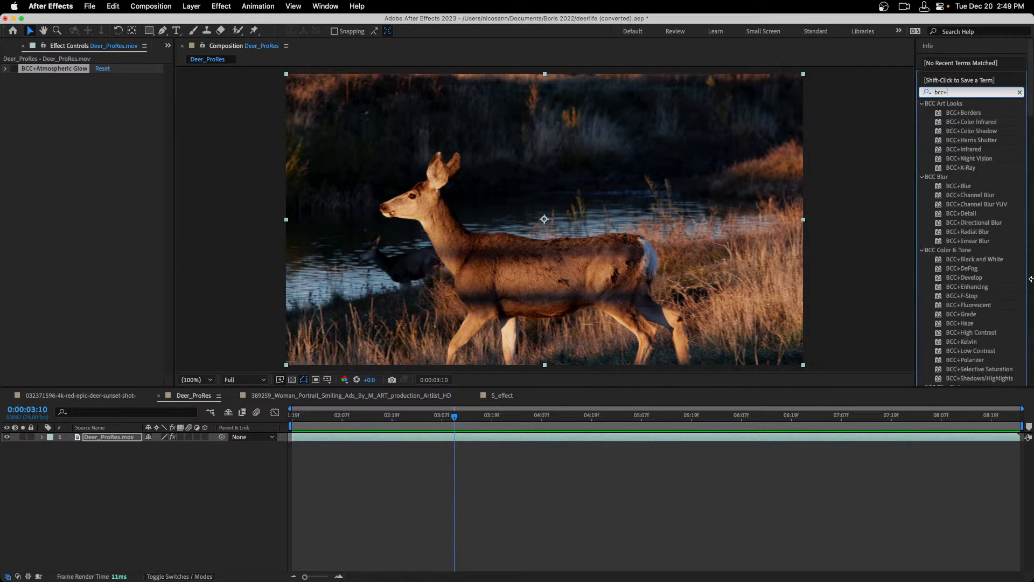
scroll(969, 260, "down", 10)
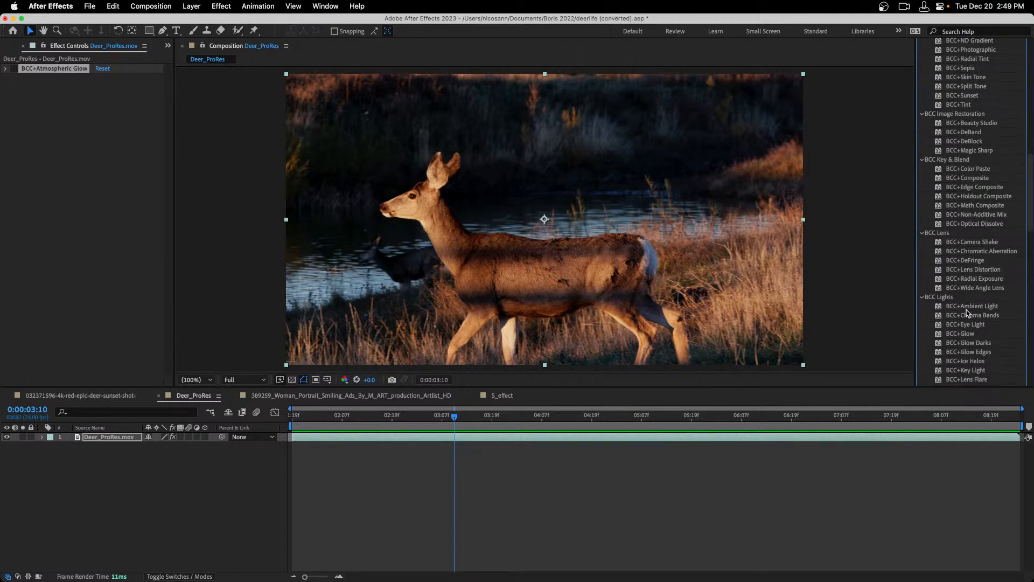
scroll(967, 313, "up", 3)
scroll(968, 312, "up", 4)
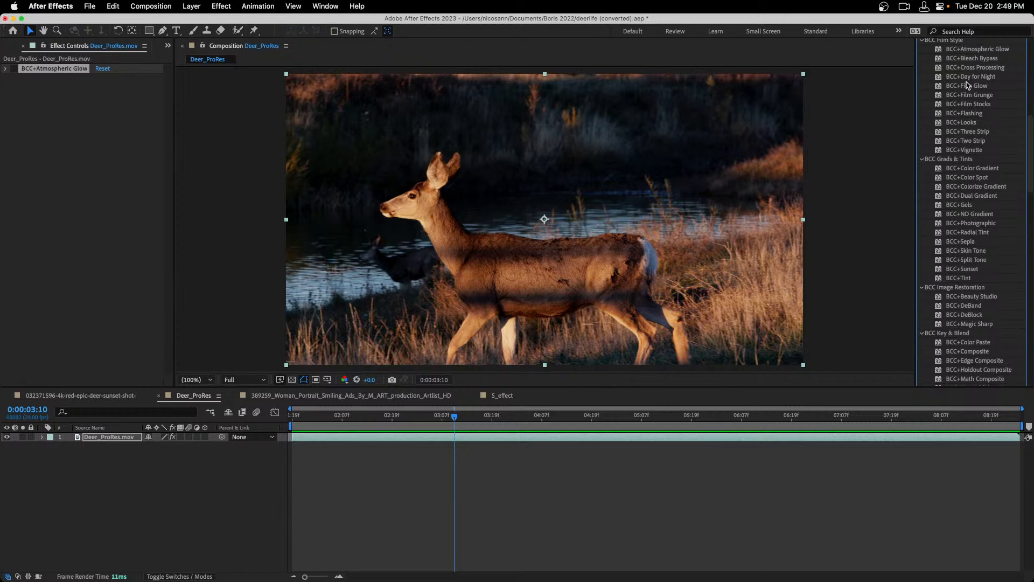
left_click(955, 50)
left_click_drag(955, 50, 707, 240)
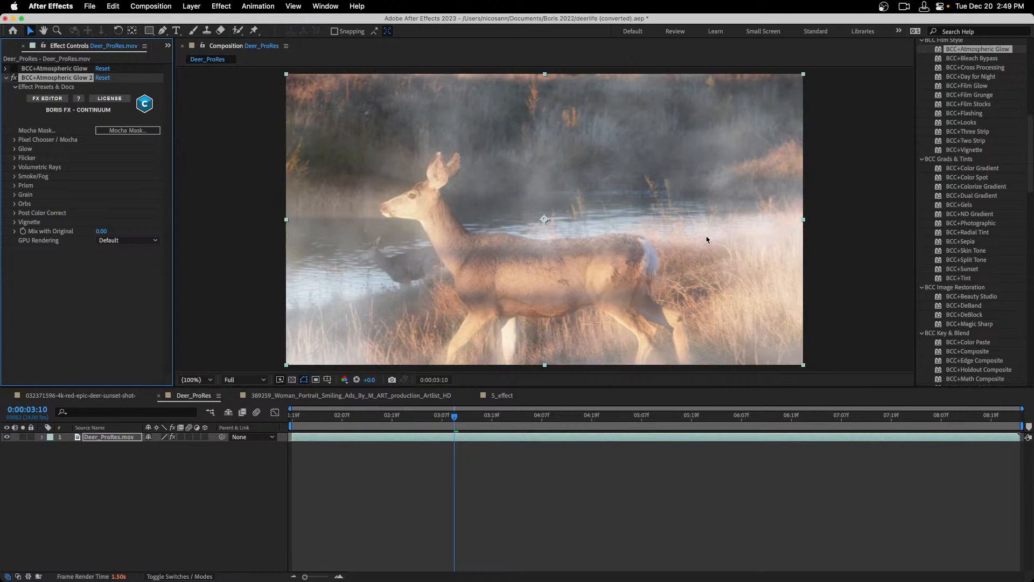
Open the new Atmospheric Glow effect in the FX Editor and preview presets including Magic Touch, Smoky Rays and Rays And Orbs
left_click(50, 99)
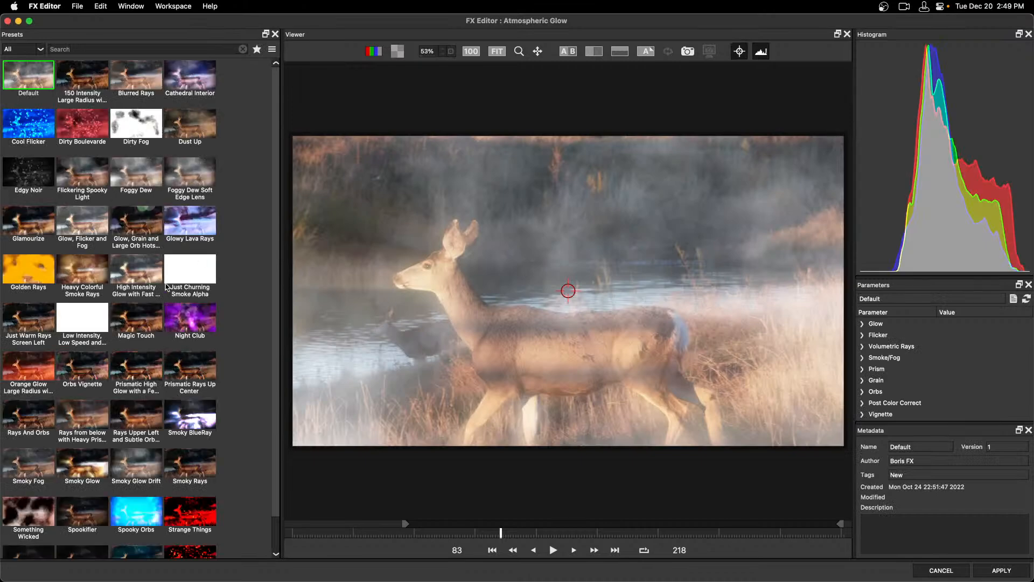
left_click(145, 278)
left_click(153, 322)
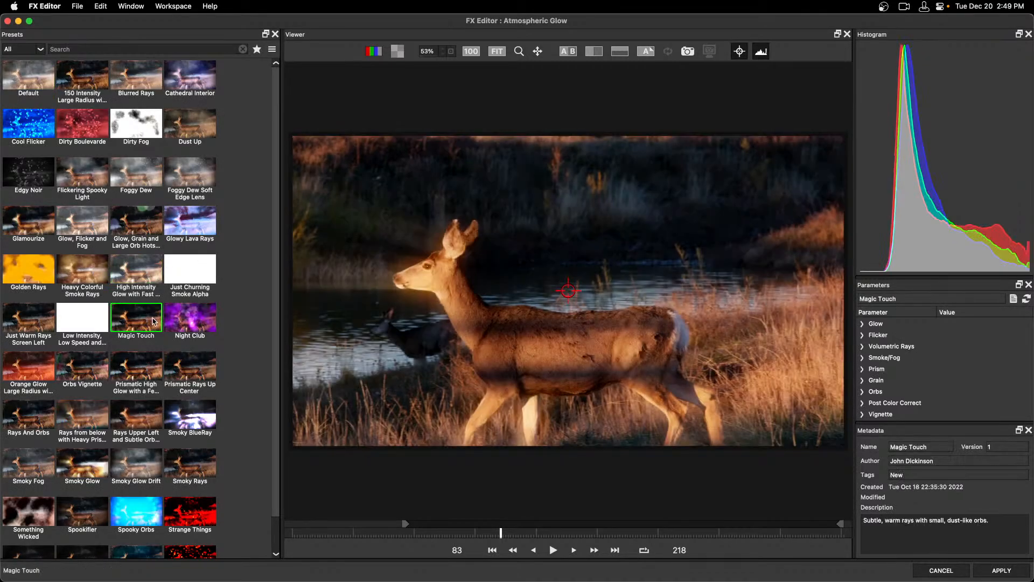
left_click(152, 373)
left_click(149, 415)
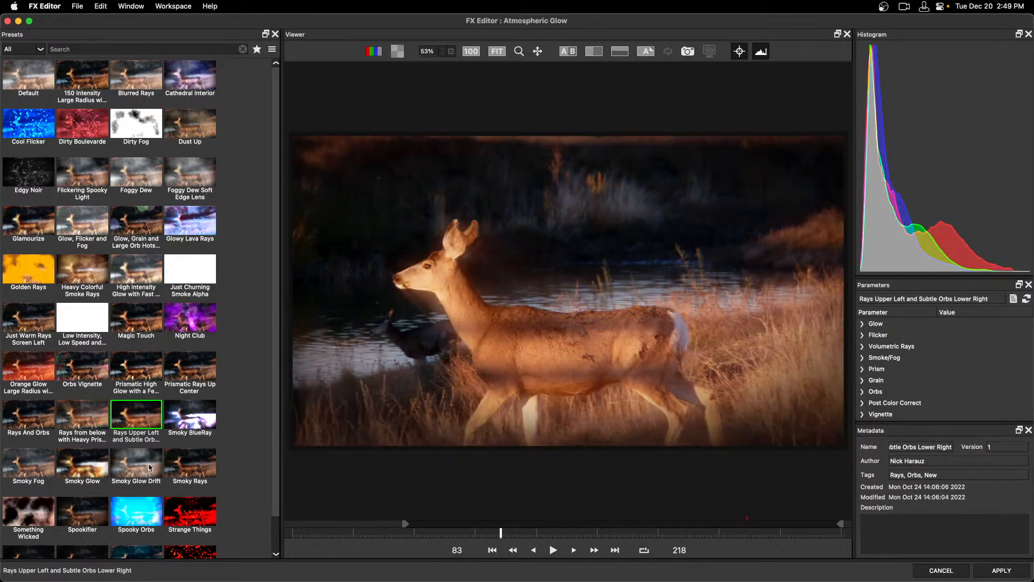
left_click(199, 469)
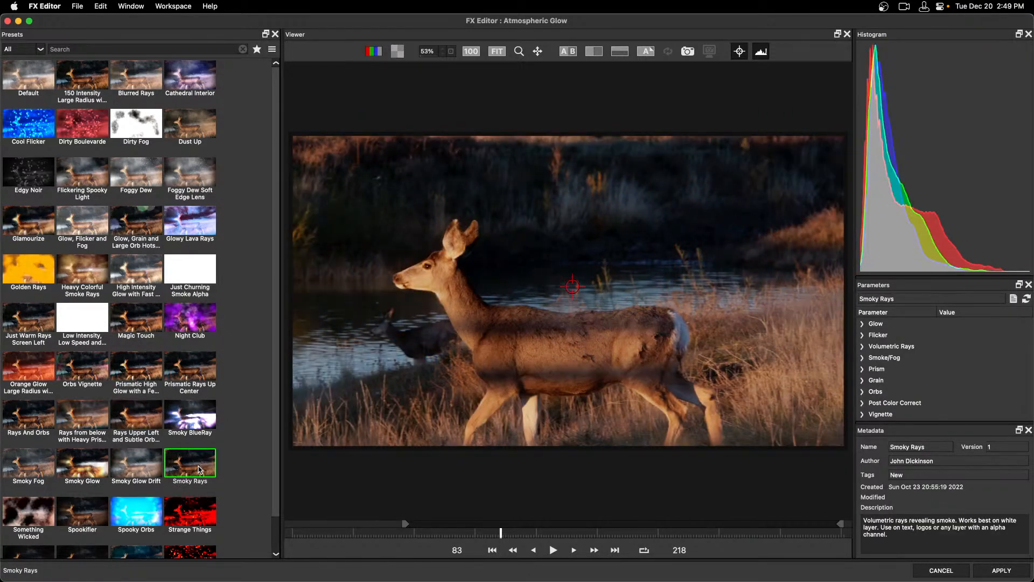
left_click(15, 467)
left_click(15, 420)
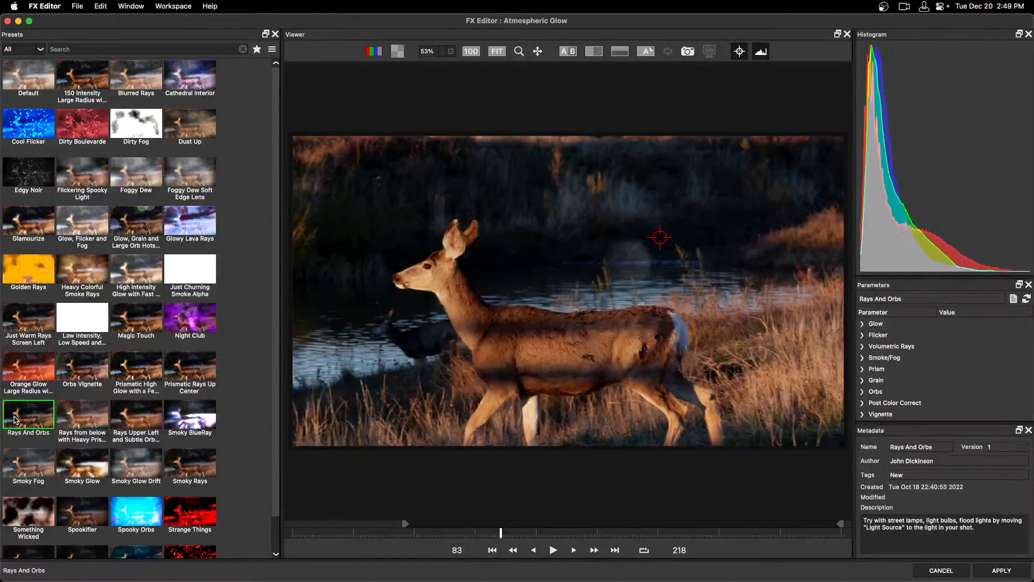
left_click(15, 450)
left_click(70, 413)
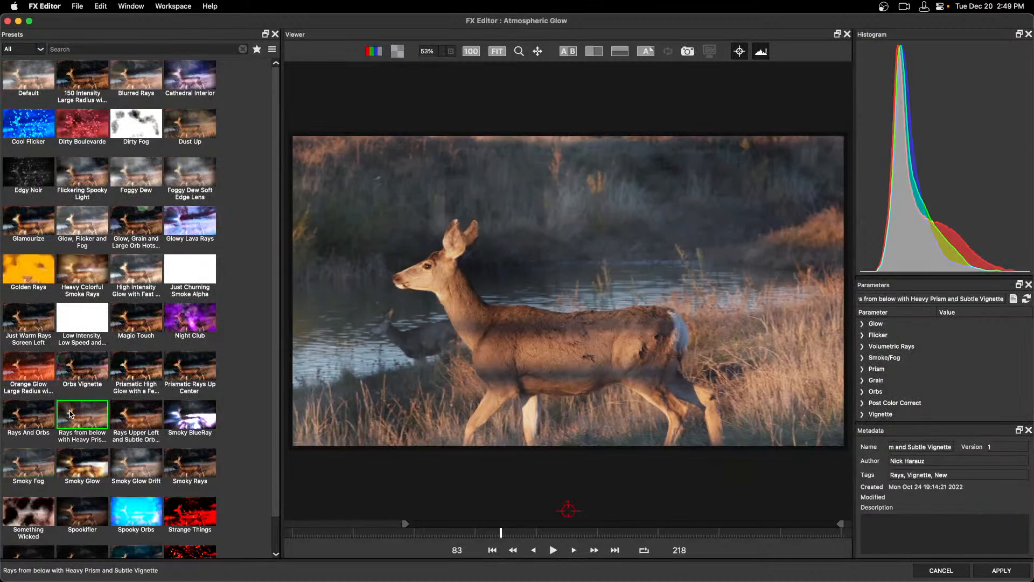
Choose the Glamourize preset, reduce its Glow Intensity to 57, and apply the look to the deer clip
left_click(34, 232)
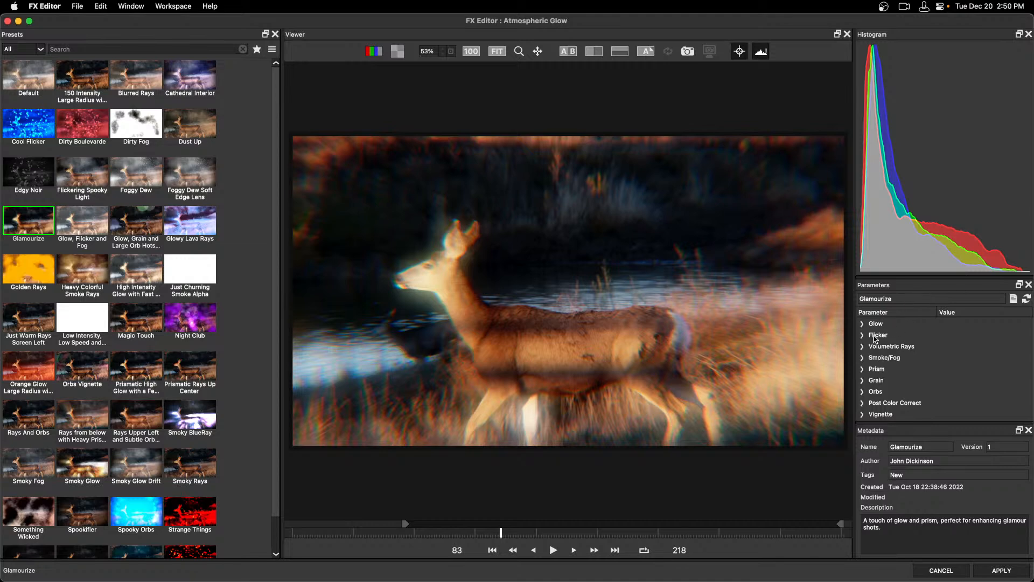
left_click(862, 325)
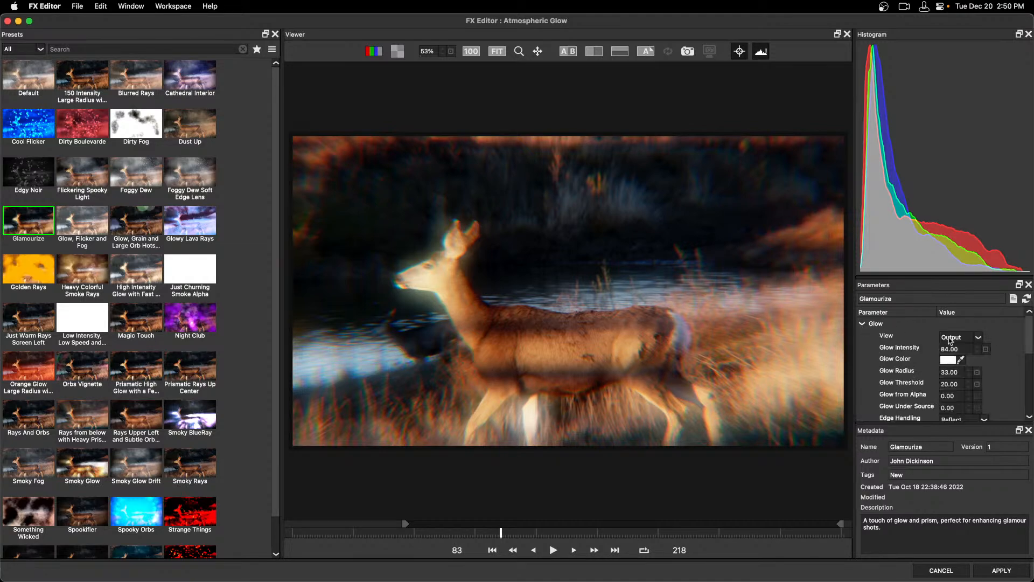
left_click_drag(953, 350, 927, 351)
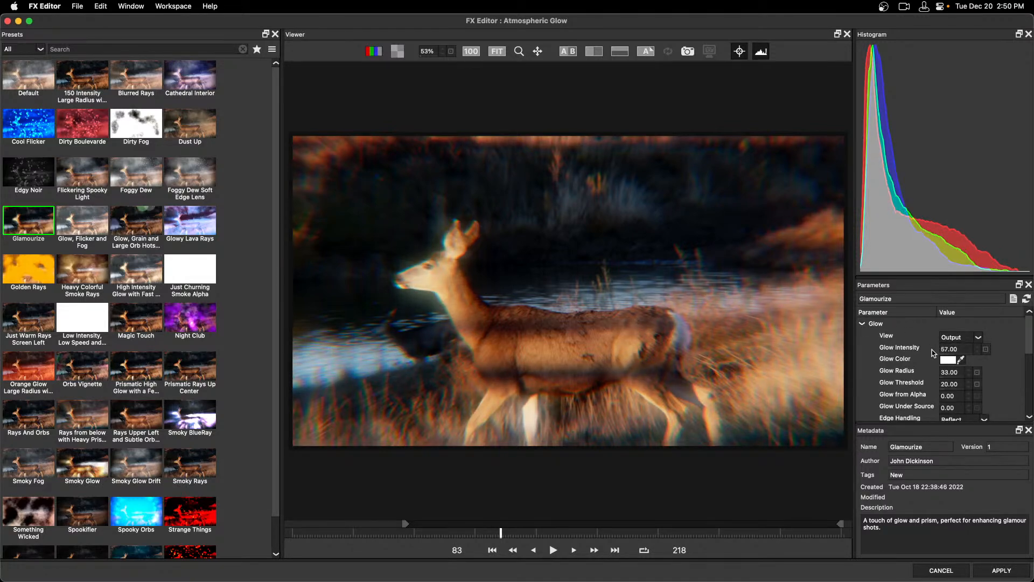
left_click(1013, 299)
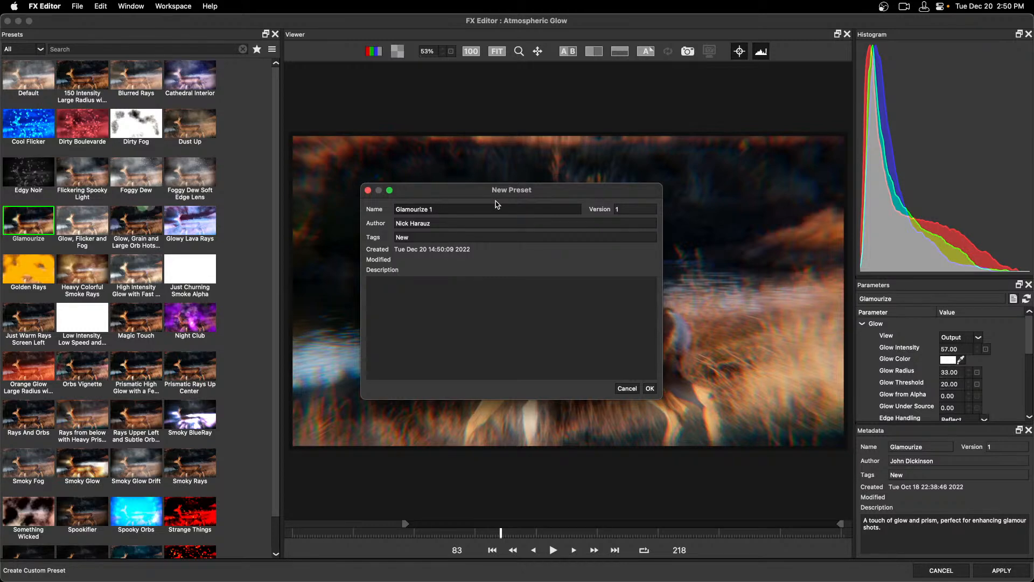
left_click(629, 389)
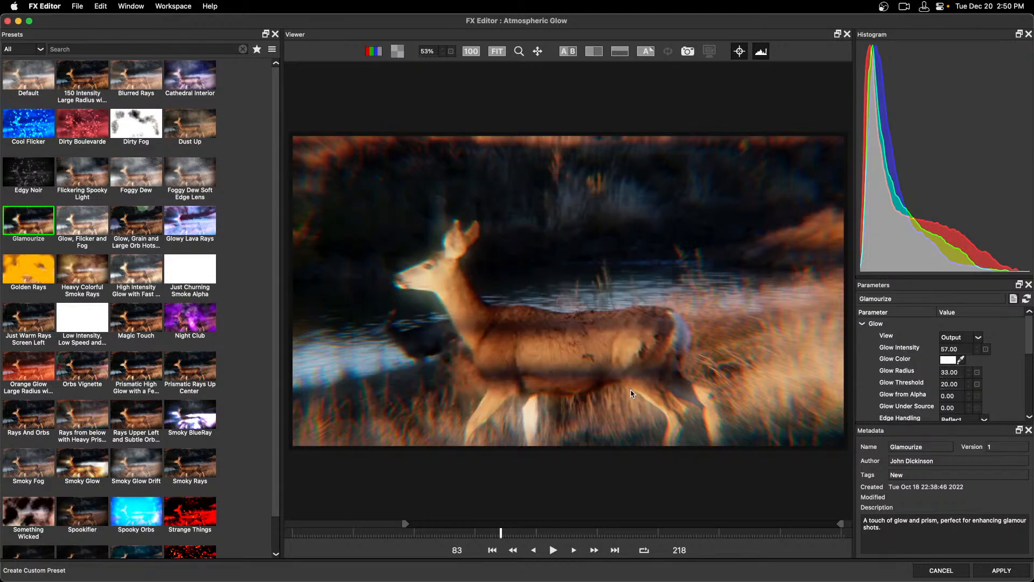
left_click(1001, 571)
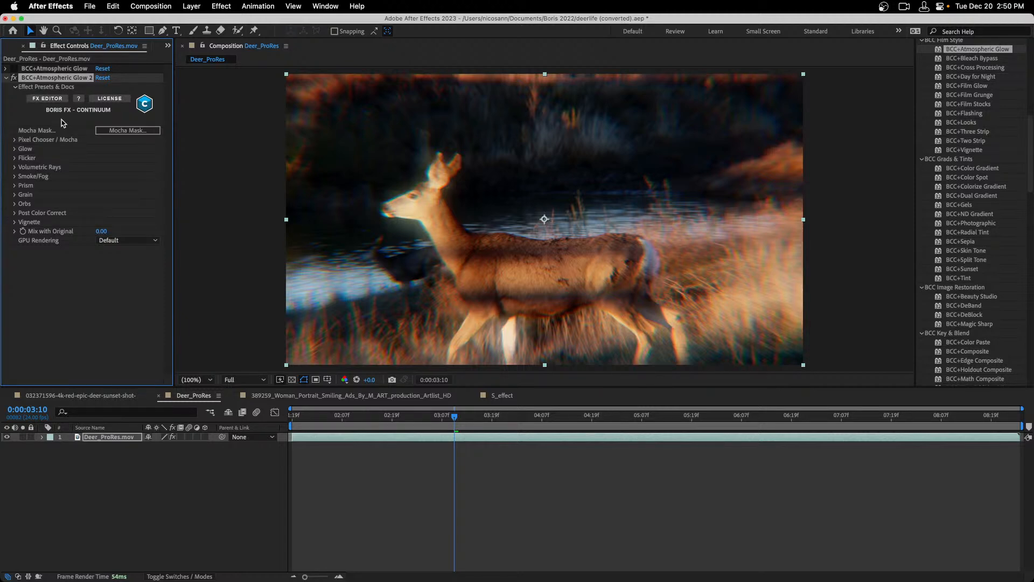
Load the saved "IN POINT TAIL.v5.mocha" project into the effect's Mocha mask and check the deer shapes at 00:00:05:03
left_click(123, 131)
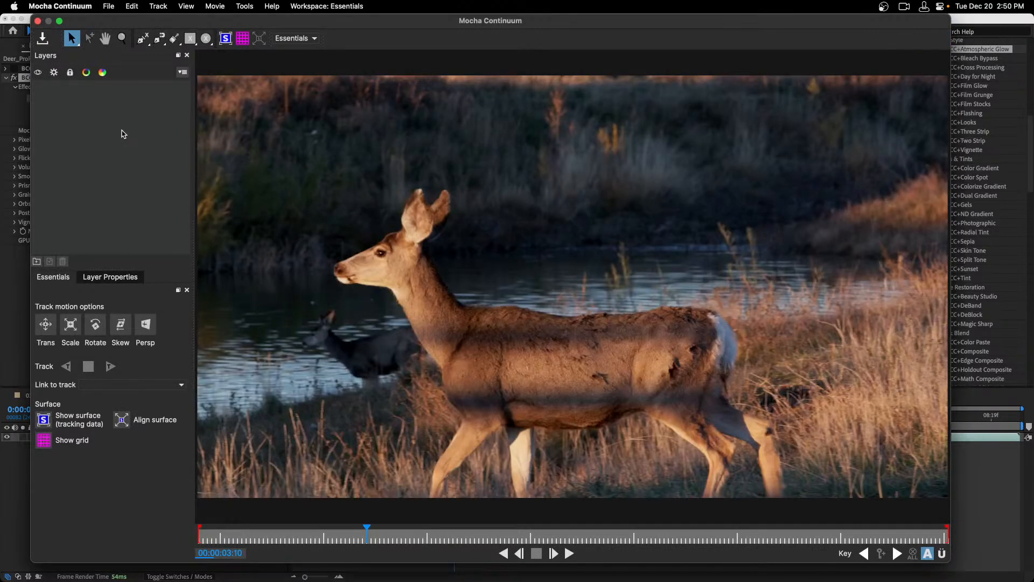
left_click(106, 6)
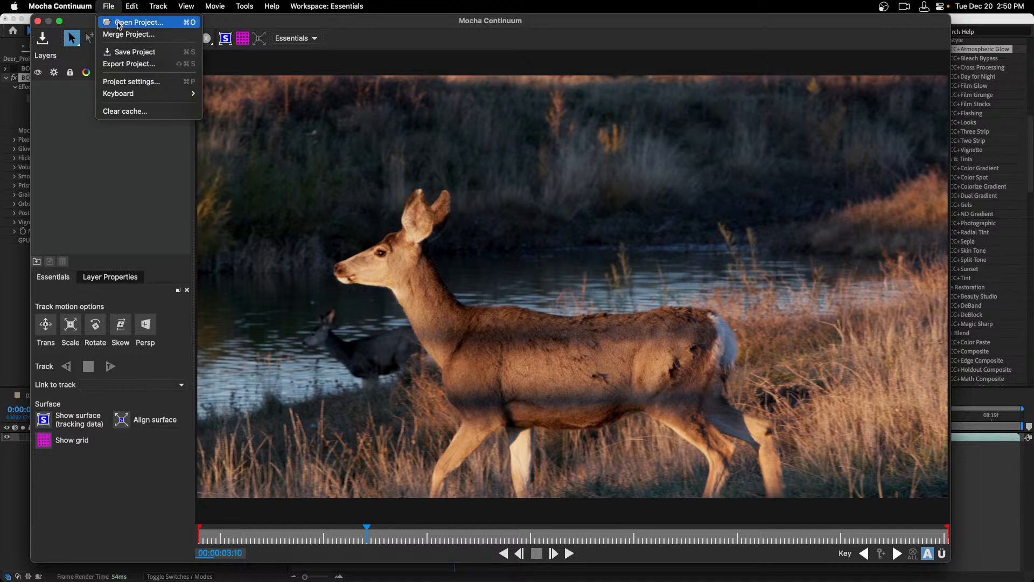
left_click(119, 24)
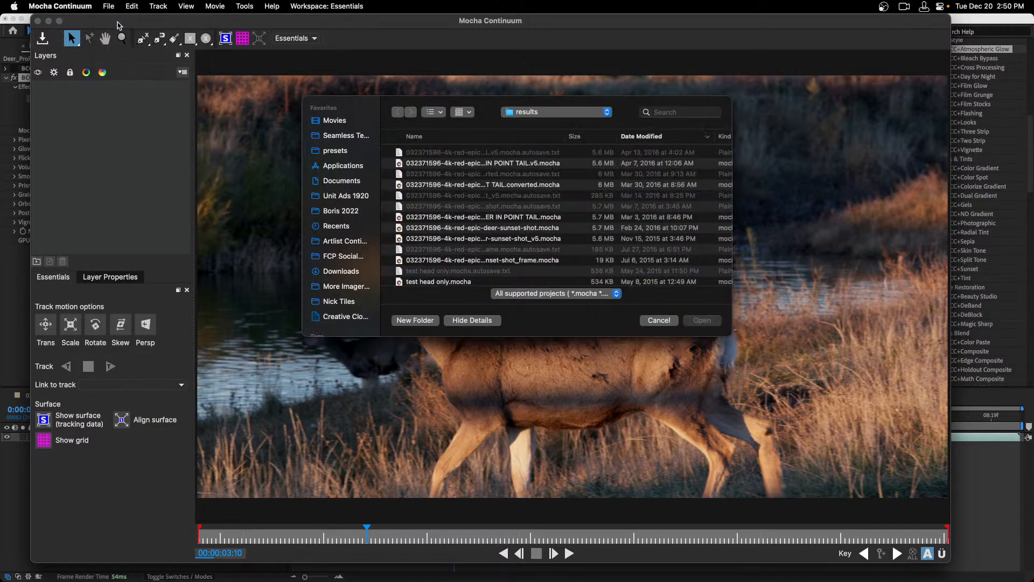
left_click(483, 163)
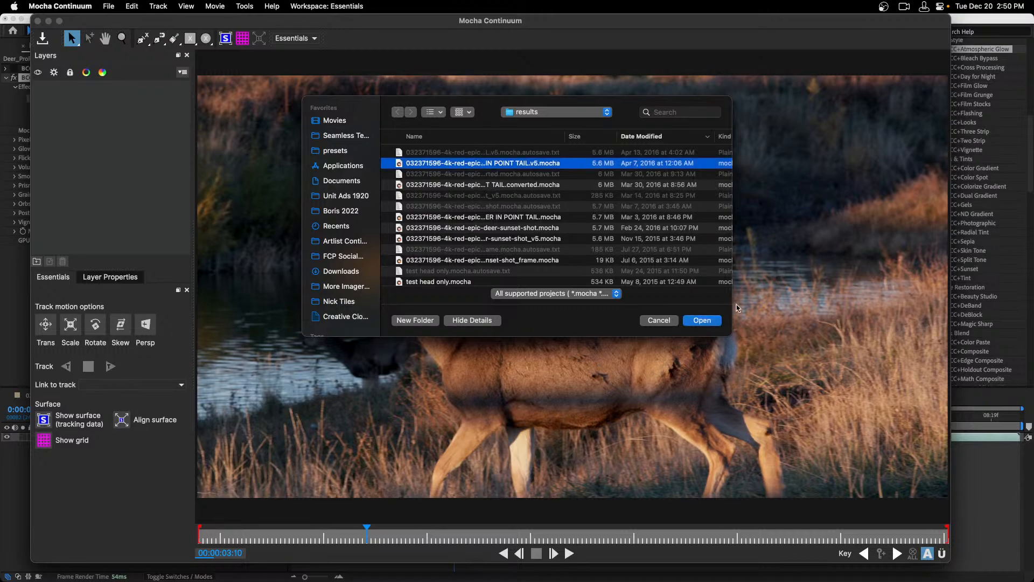
left_click(706, 321)
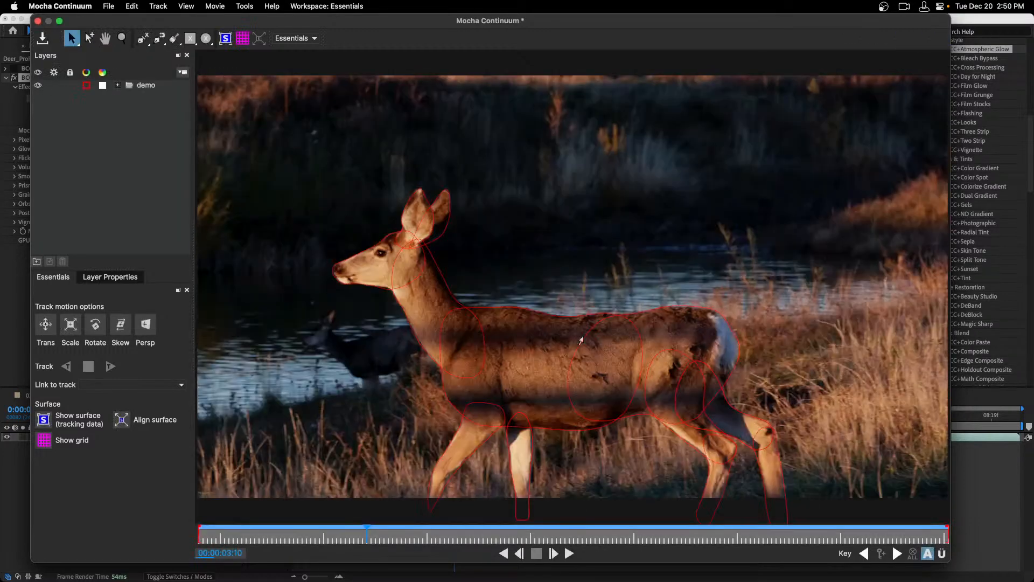
left_click_drag(487, 532, 543, 532)
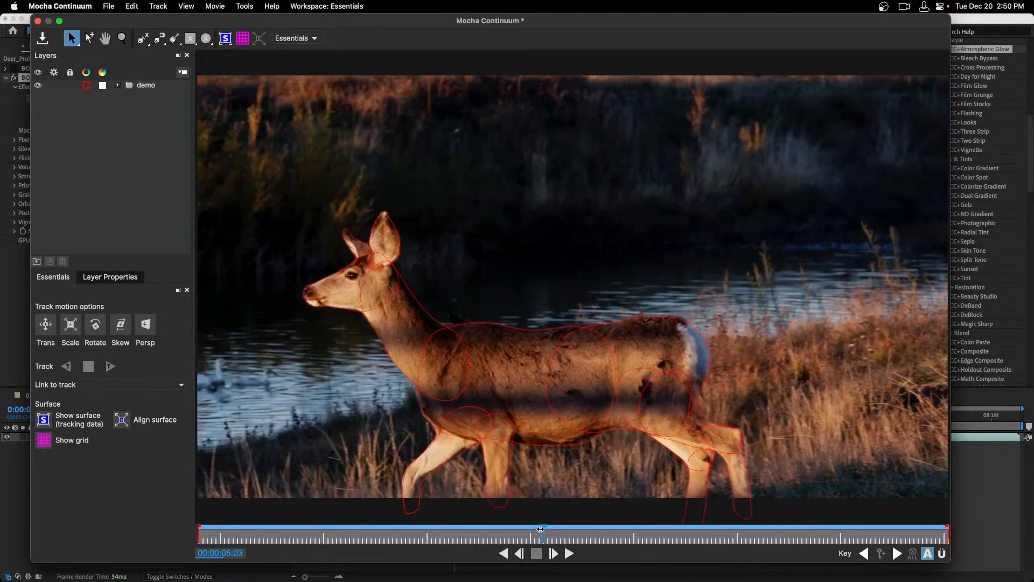
Close Mocha, saving the loaded deer shapes to the Atmospheric Glow effect
left_click(109, 6)
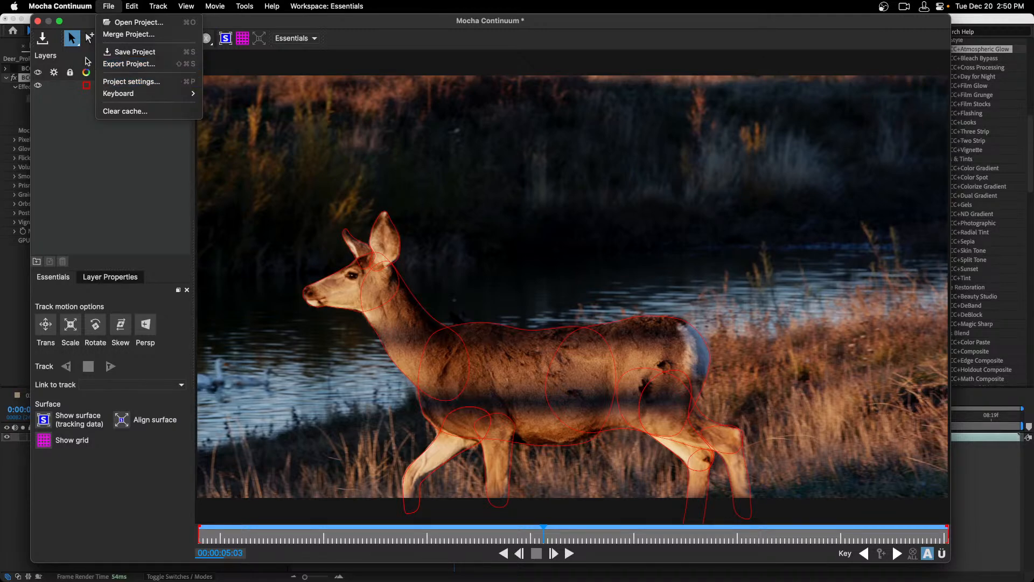
left_click(105, 157)
left_click(38, 21)
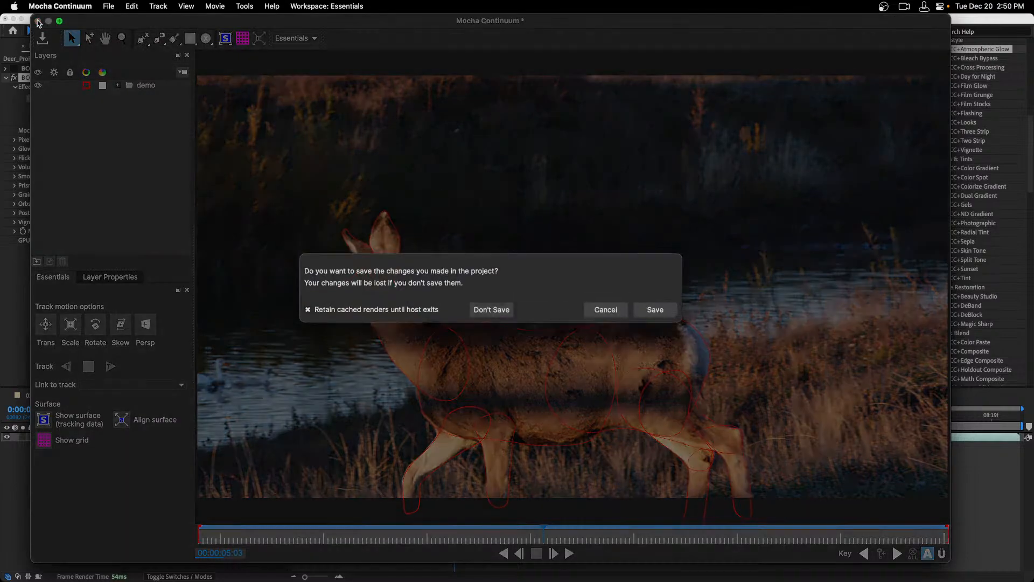
left_click(649, 309)
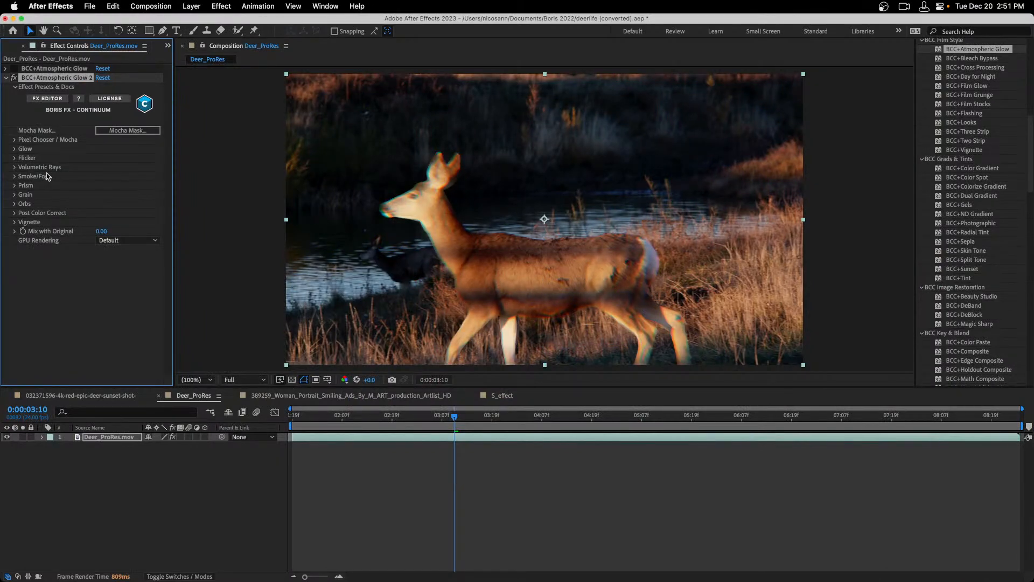
Invert the effect's Mocha Spline mask and set its Mask Feather to about 31
left_click(14, 140)
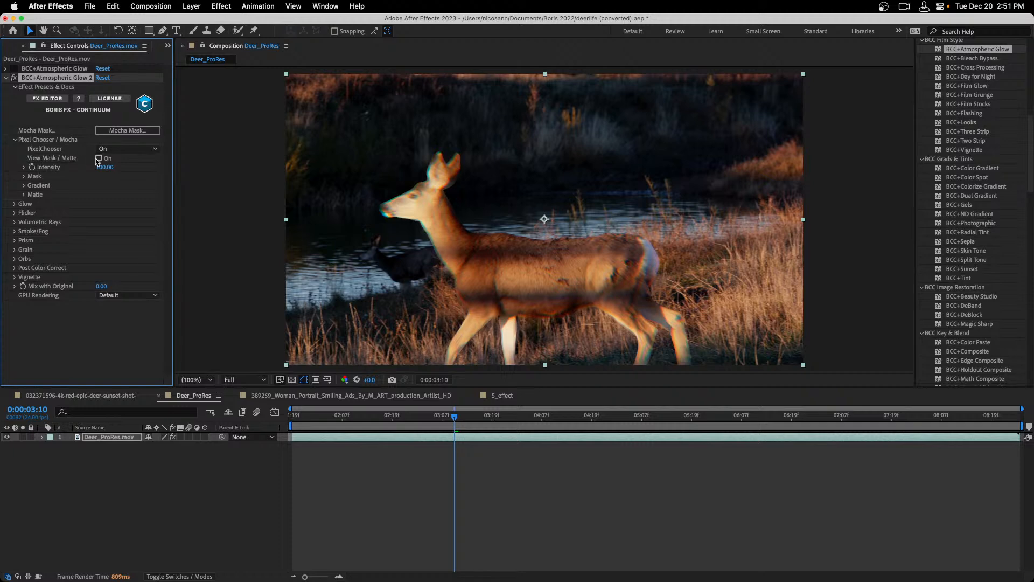
left_click(25, 176)
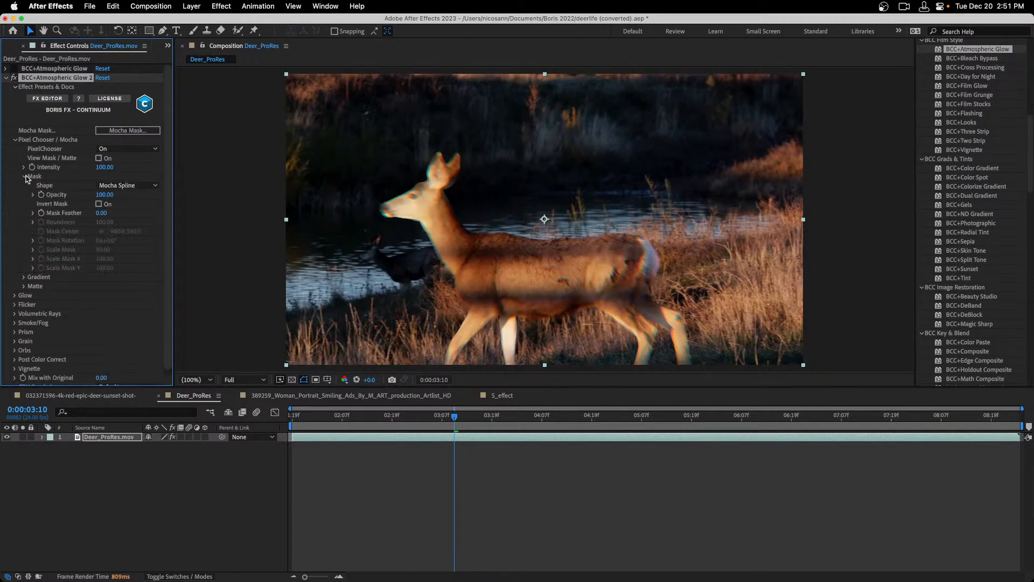
left_click(98, 204)
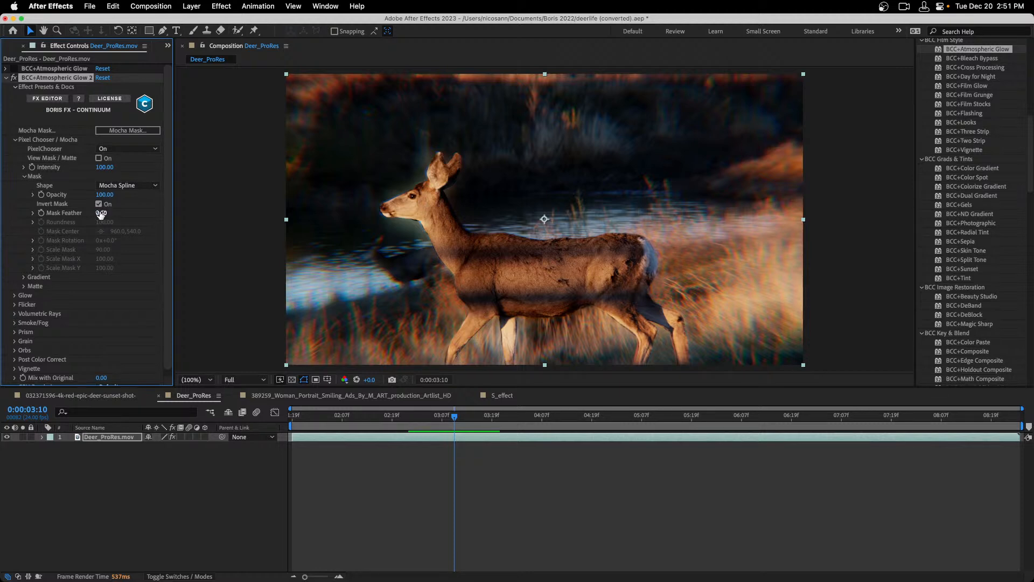
left_click_drag(101, 213, 115, 210)
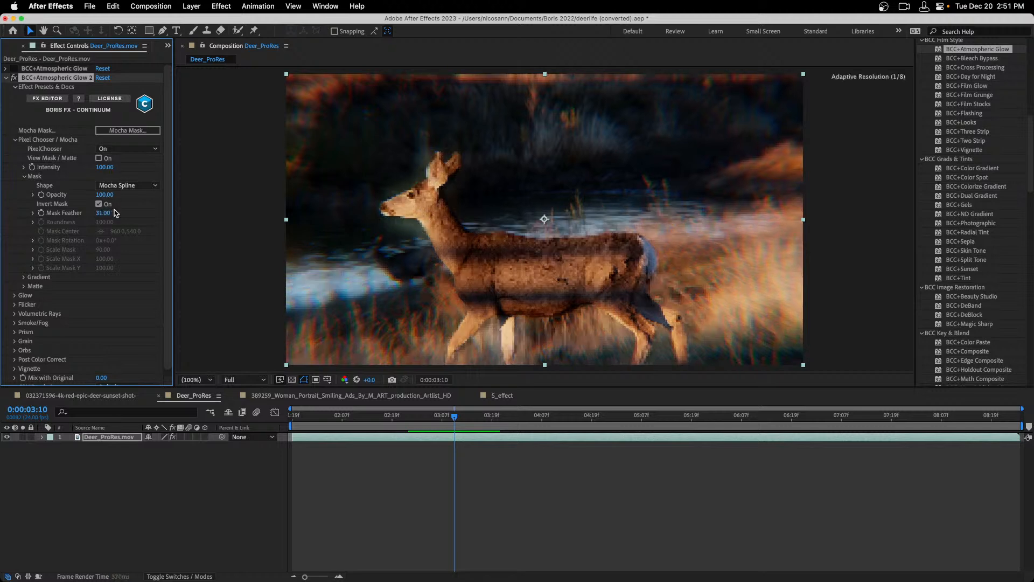
Collapse and turn off BCC+Atmospheric Glow 2, and open the S_effect composition at 0;00;00;19
left_click(6, 78)
left_click(14, 78)
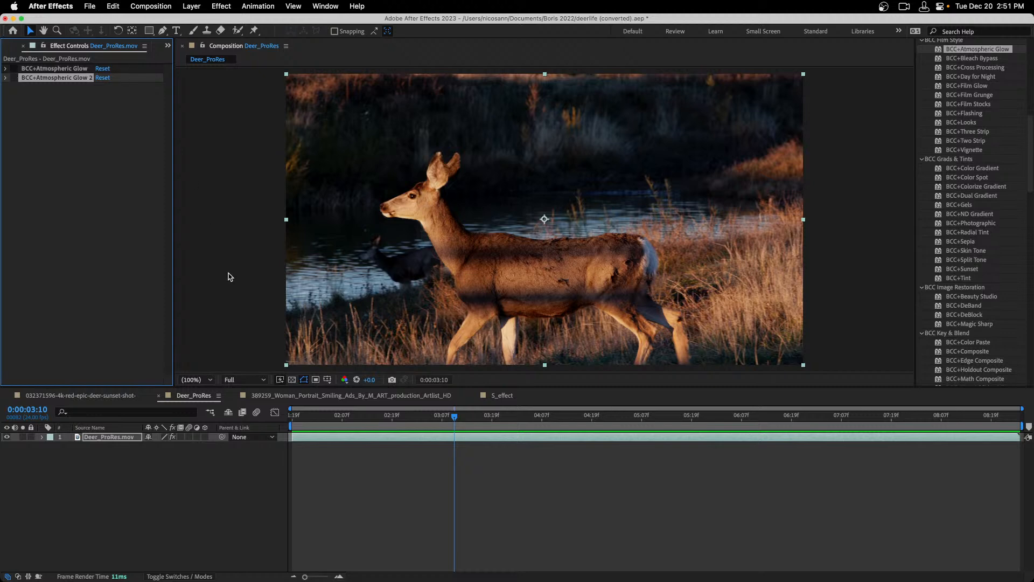
left_click(505, 396)
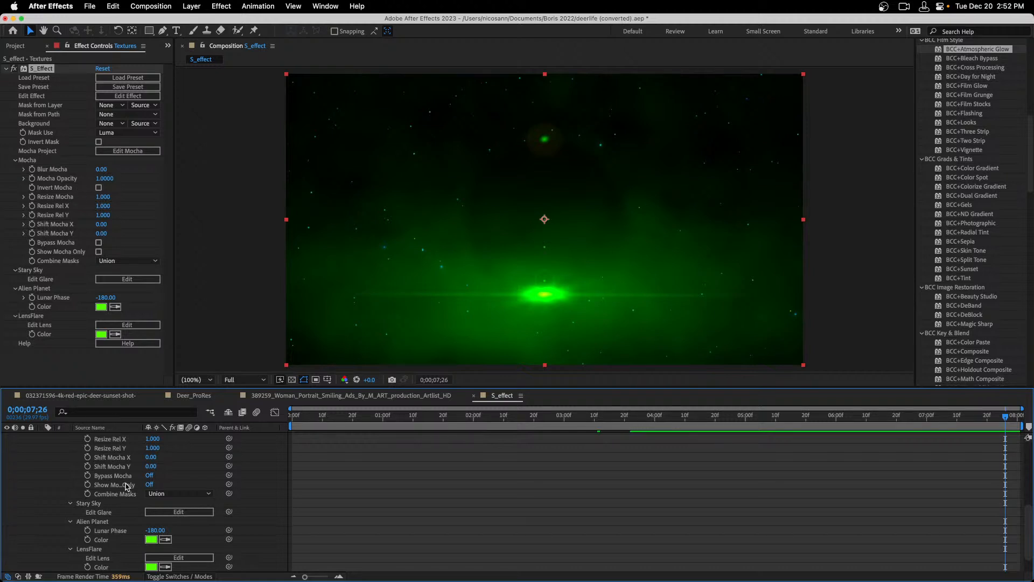
left_click(350, 419)
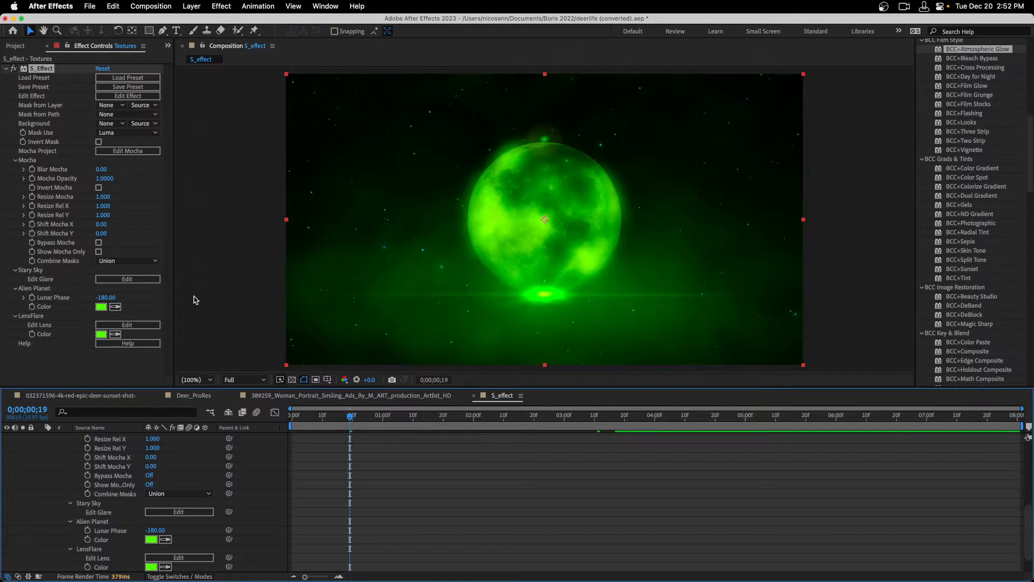
Load the Digital Rainbow Background builder effect preset into S_Effect on the Textures layer
left_click(119, 79)
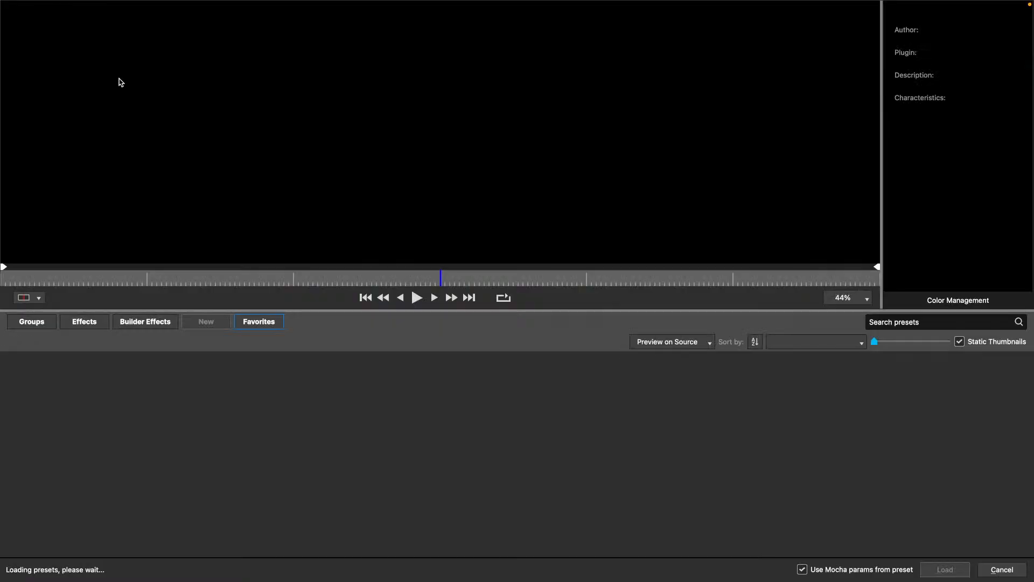
left_click(161, 323)
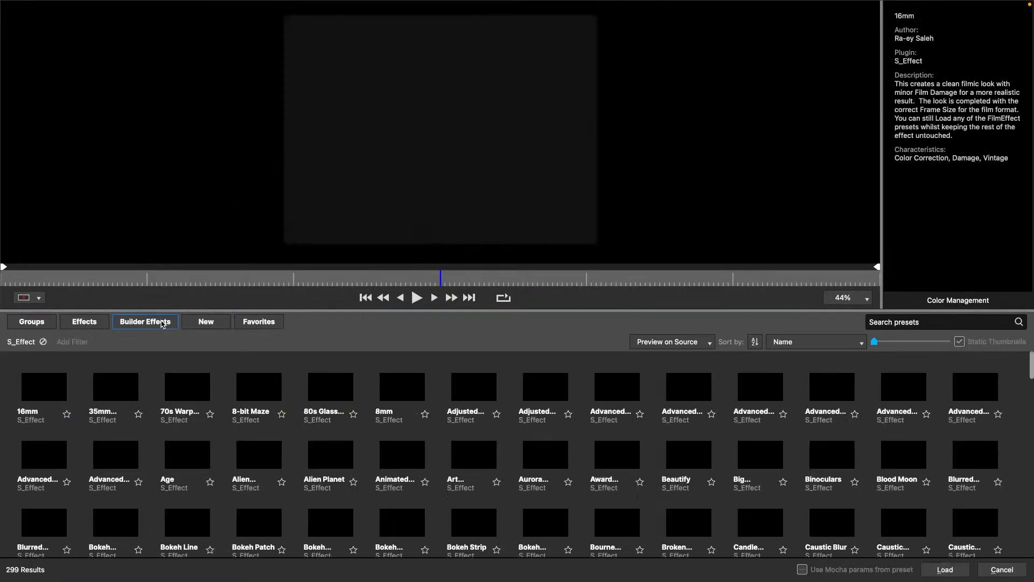
scroll(208, 439, "down", 2)
scroll(270, 464, "down", 5)
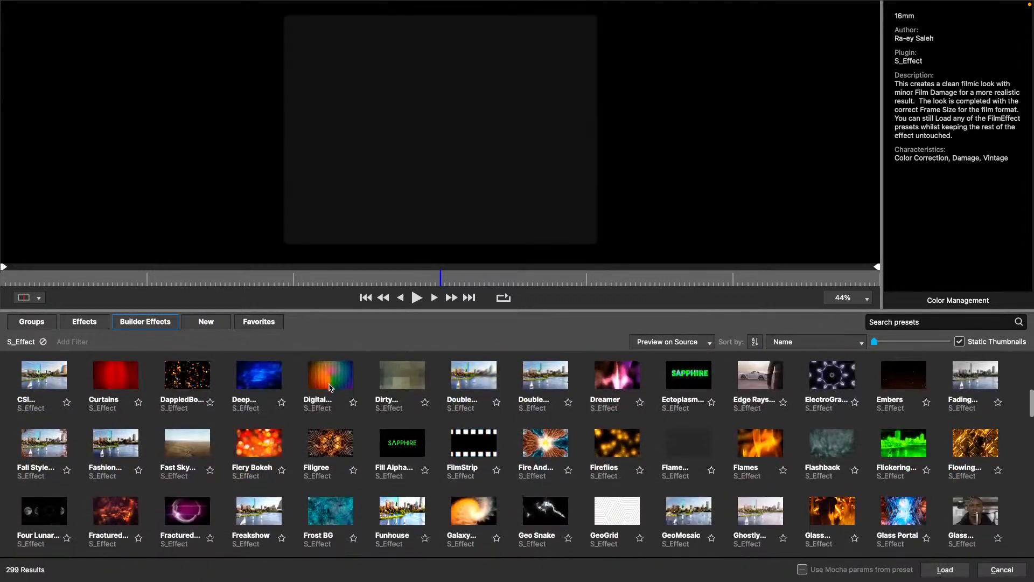
left_click(330, 387)
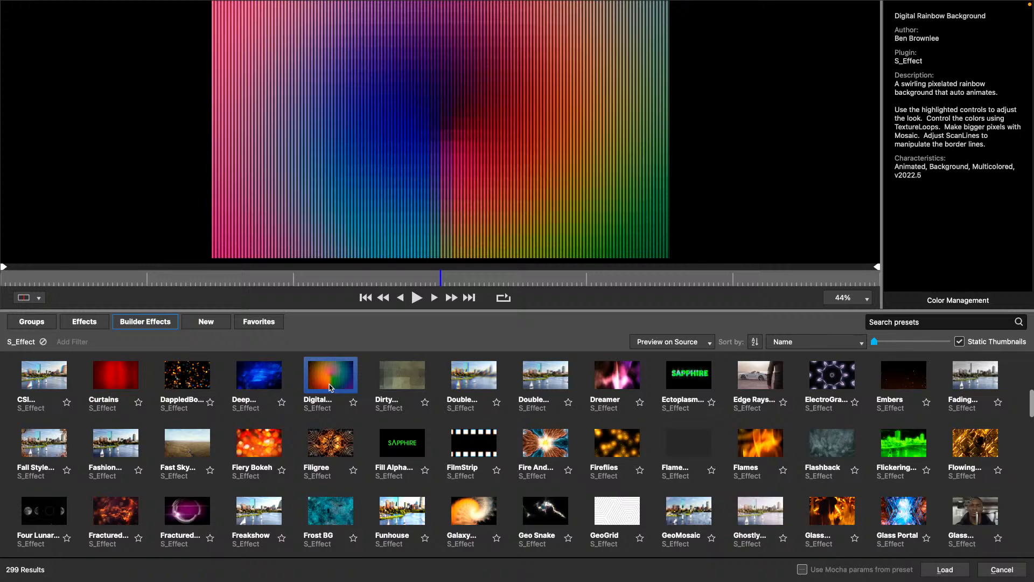
mouse_move(977, 575)
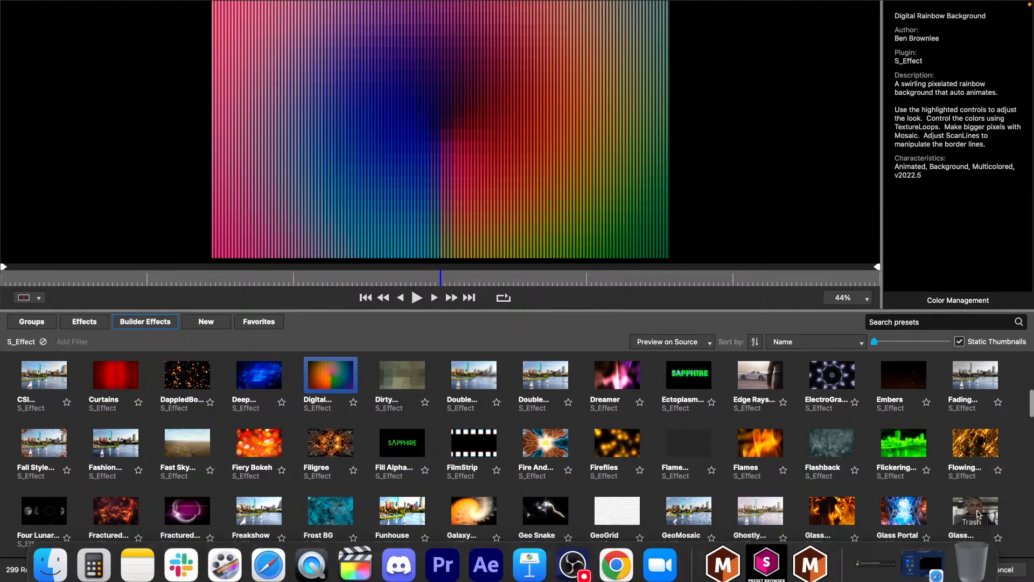
left_click(960, 565)
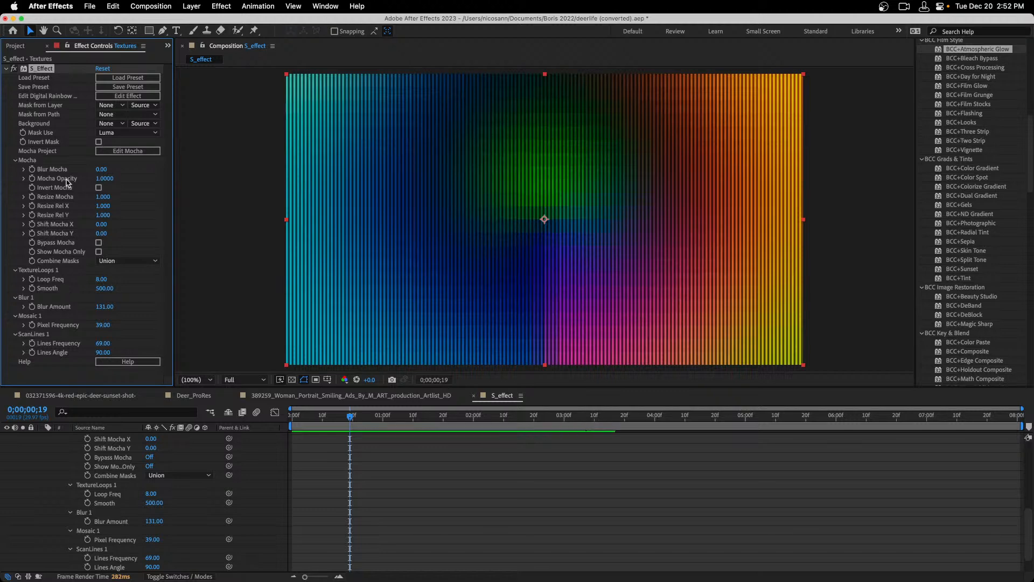
Open the Digital Rainbow Background effect for editing and inspect its TextureLoops 1 node
left_click(122, 99)
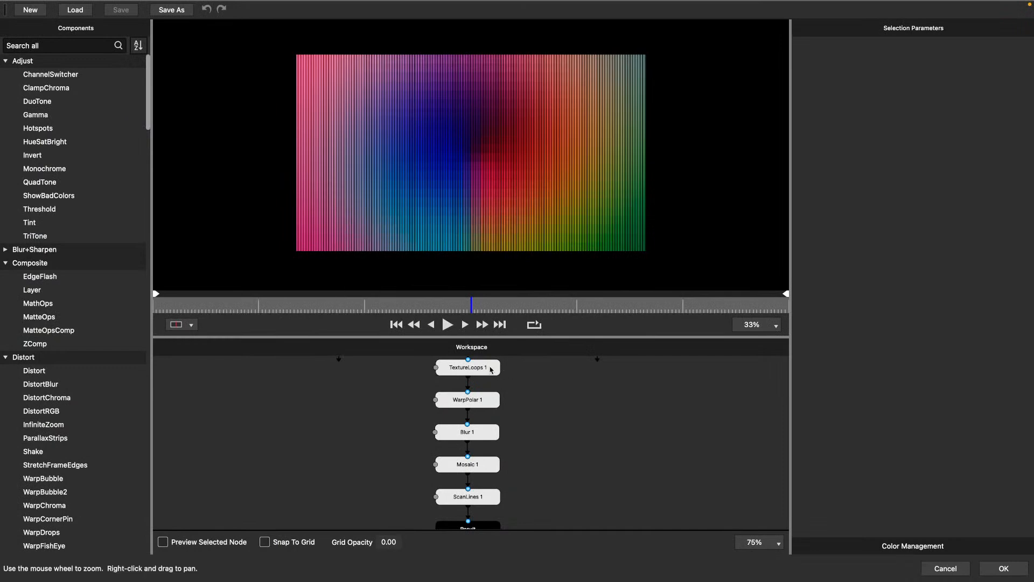
left_click(489, 369)
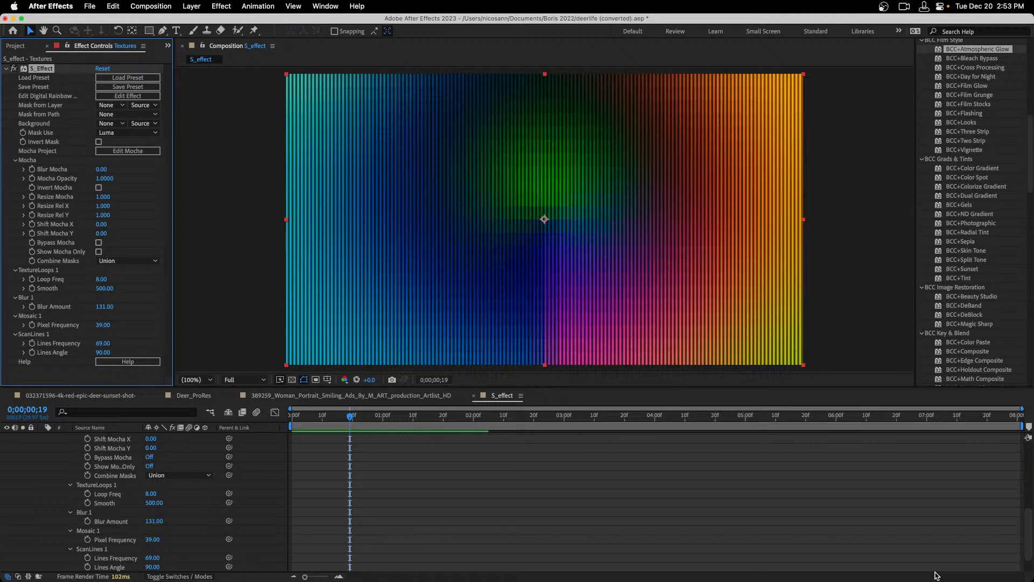
Switch to OBS Studio and activate the "Fullscreen camera" scene
key("super+Tab")
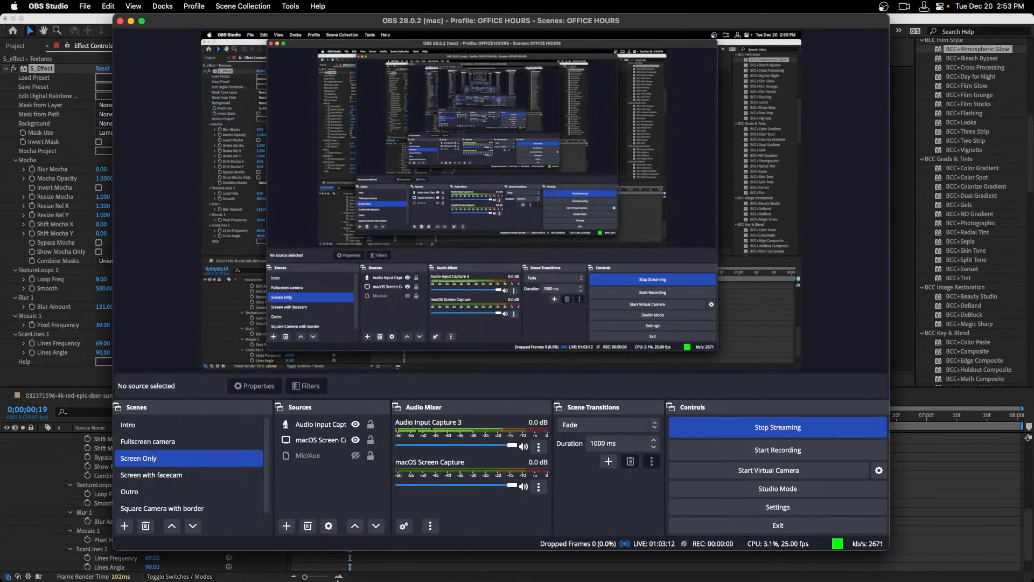
left_click(188, 441)
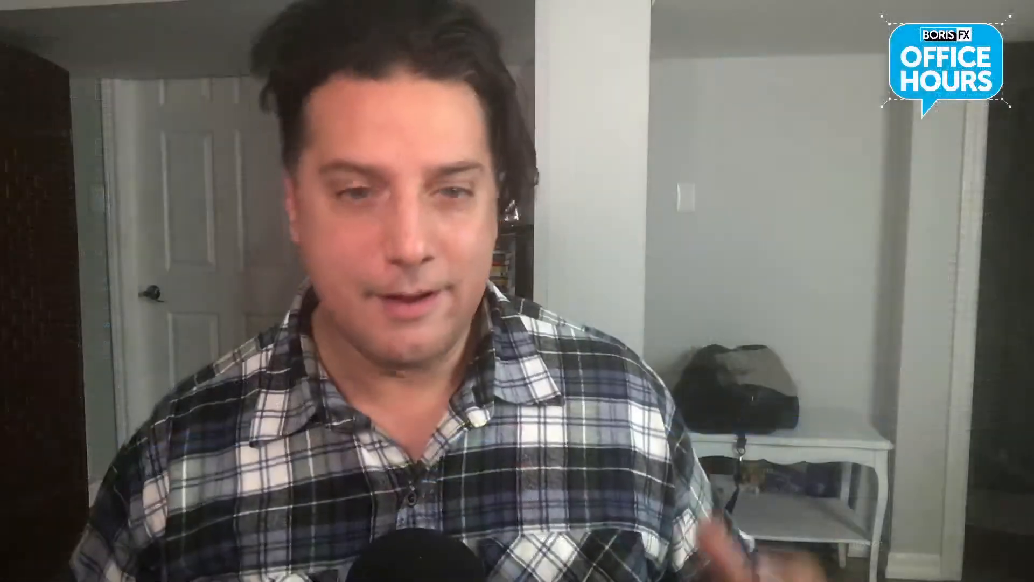